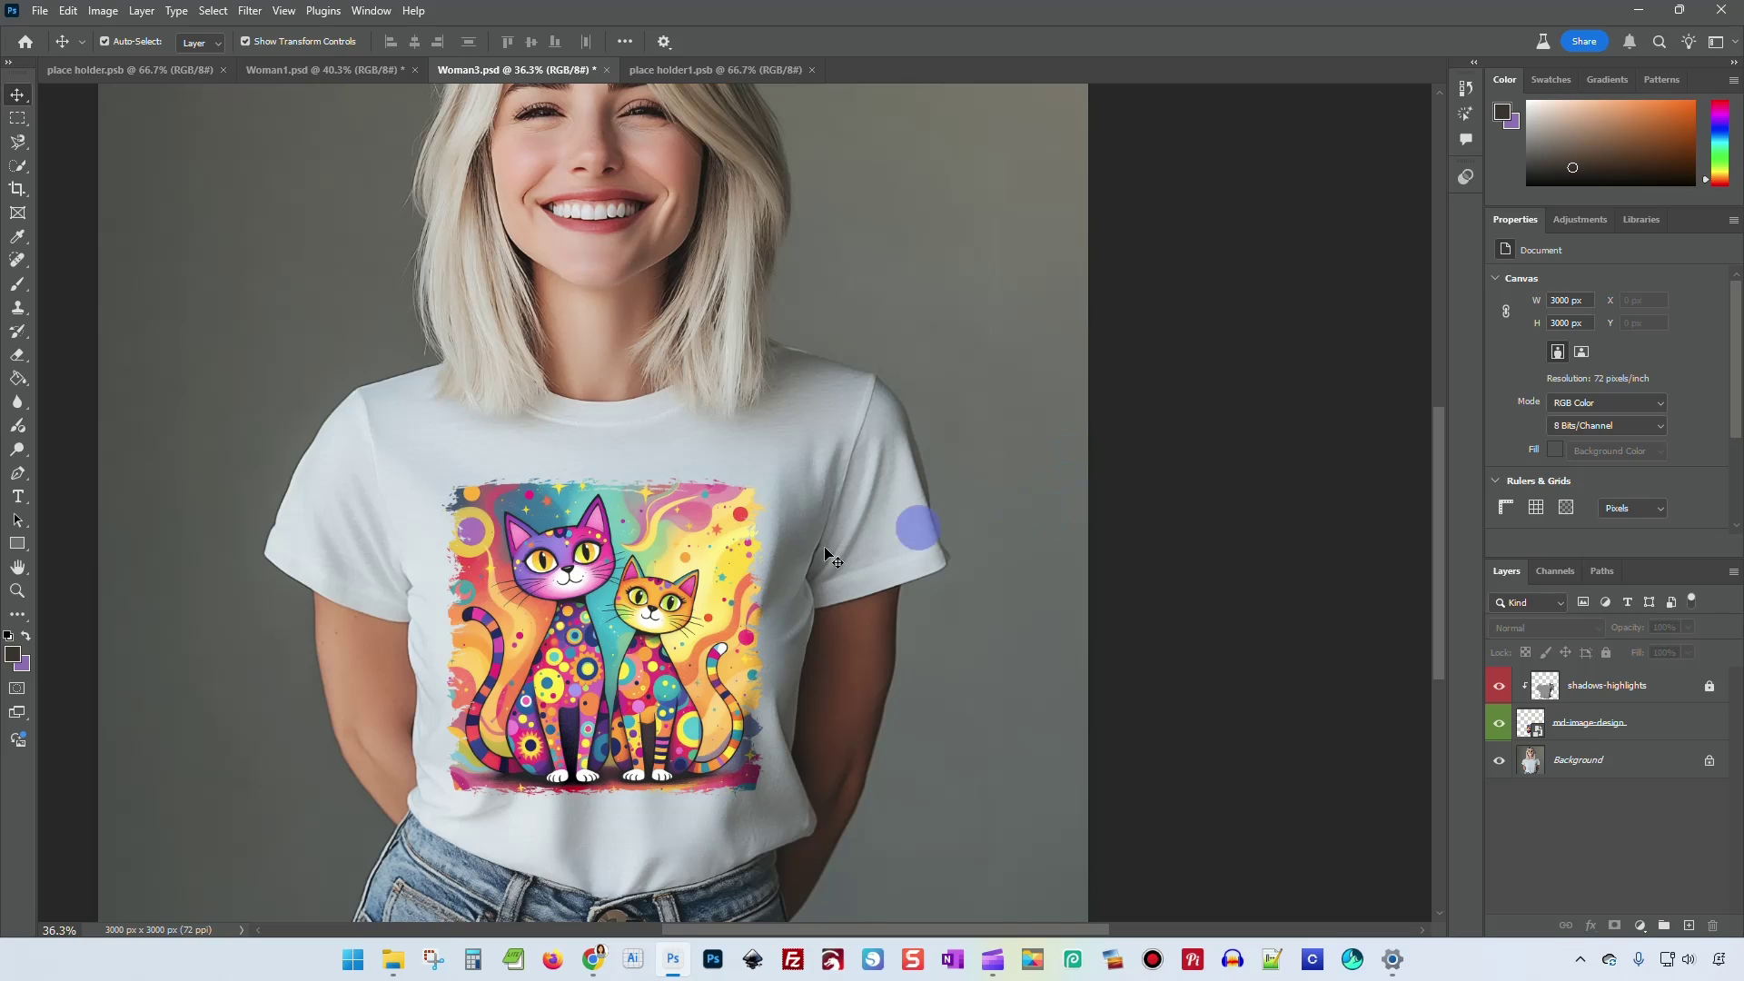
Compare the cat design on the T-shirt mockups in Woman3.psd and Woman1.psd.
click(460, 493)
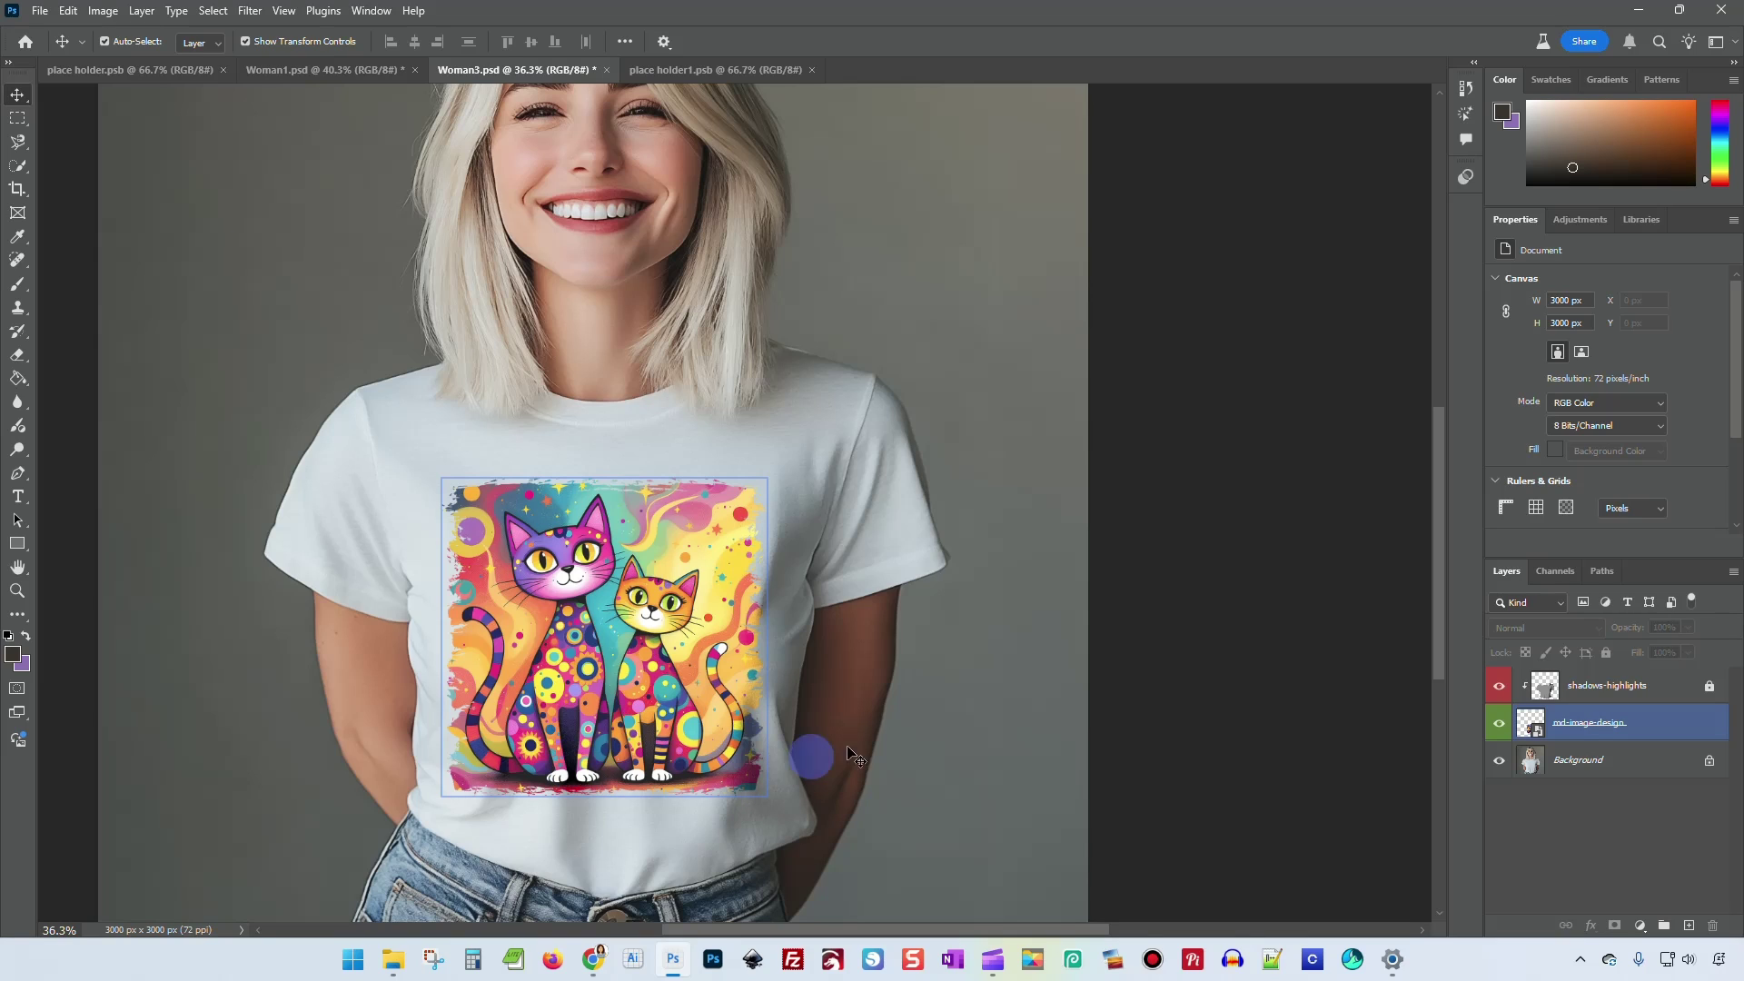
click(1022, 484)
scroll(990, 487, down, 3)
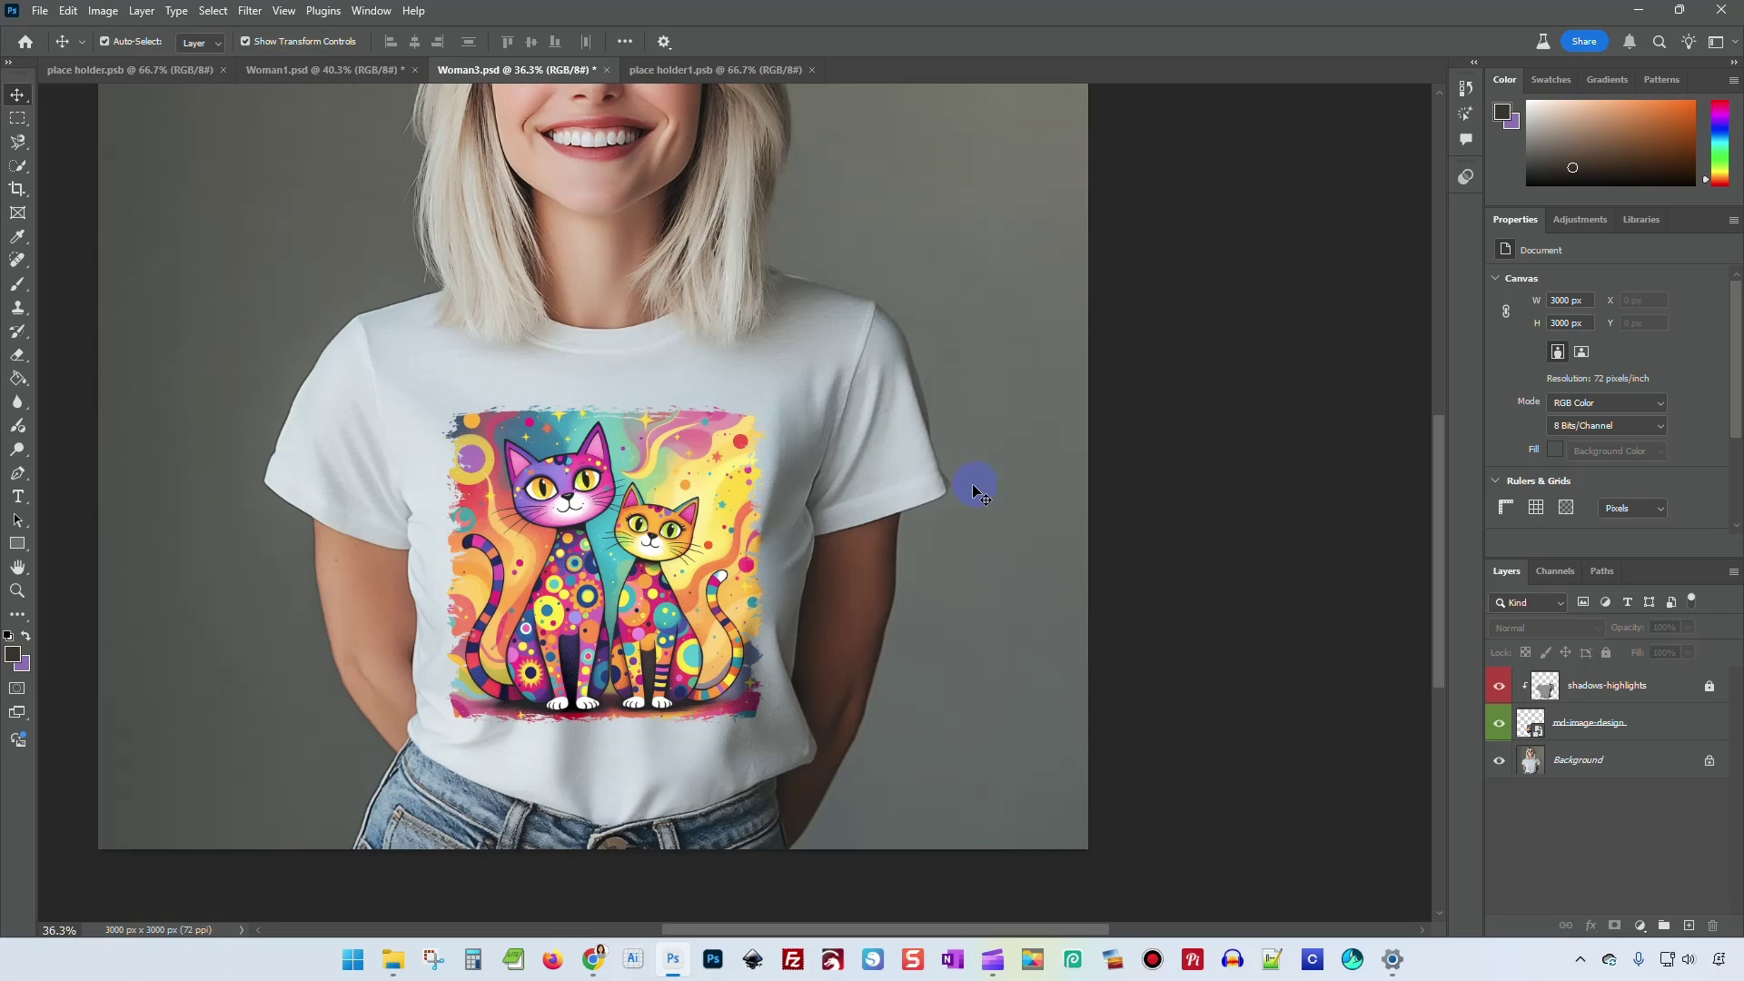
click(613, 413)
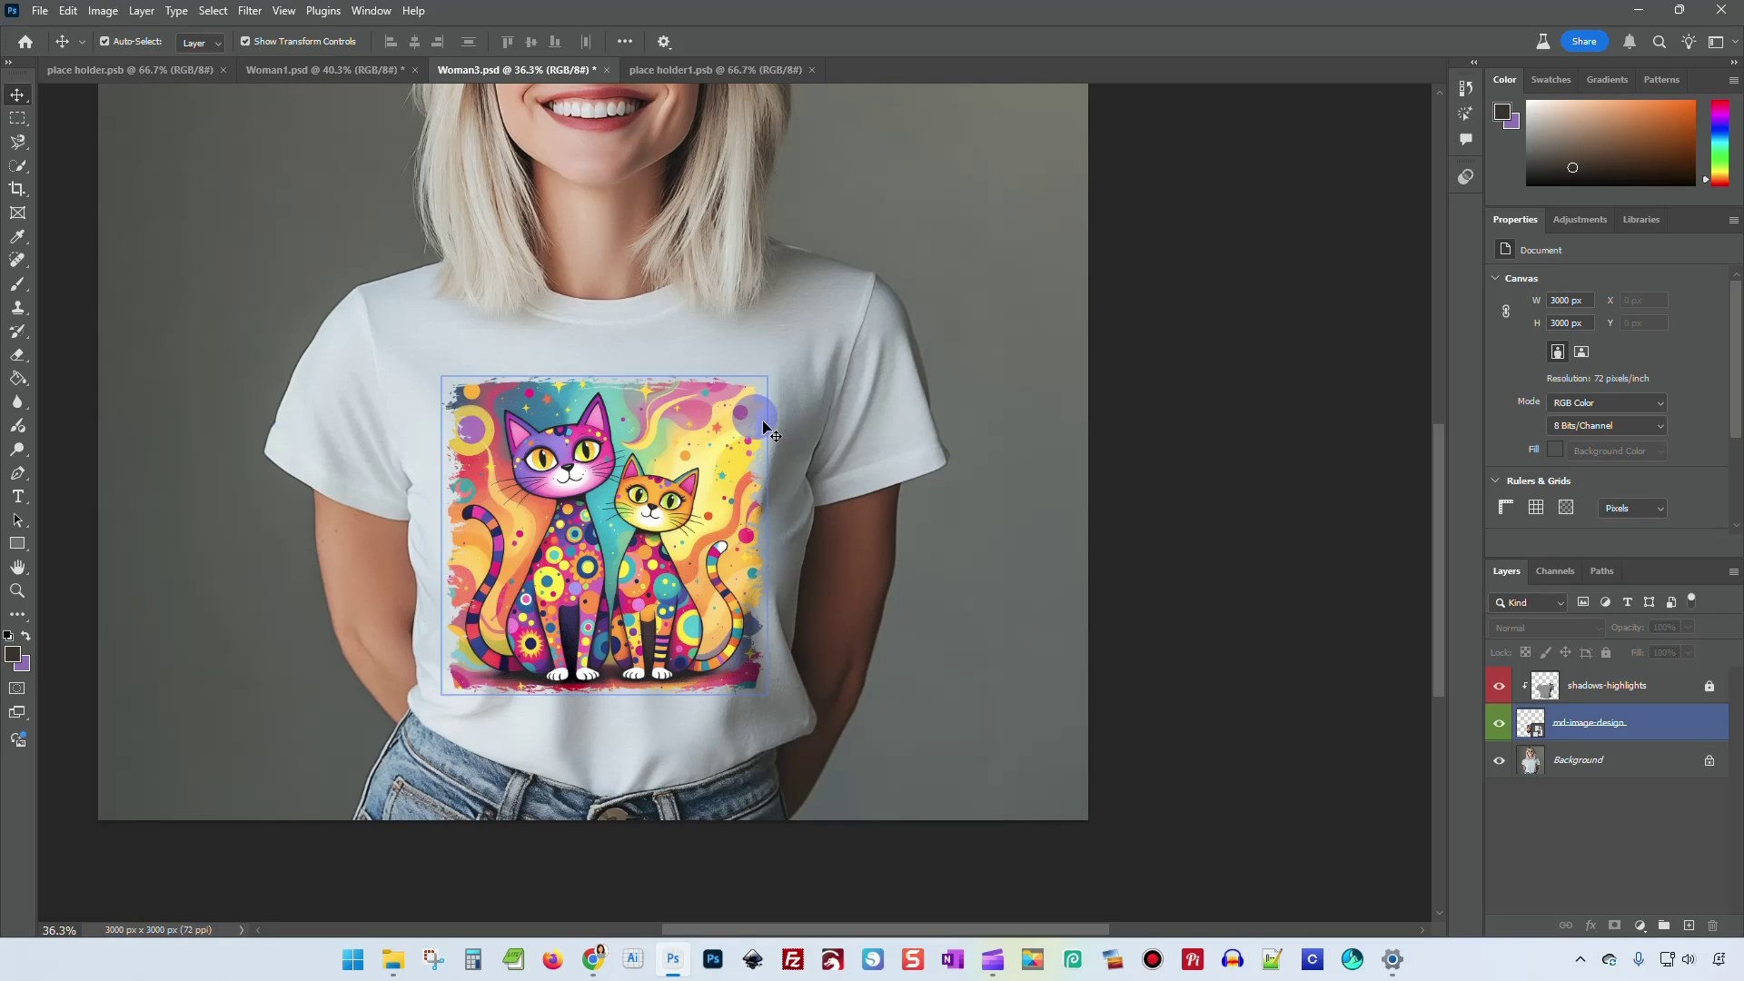
click(573, 713)
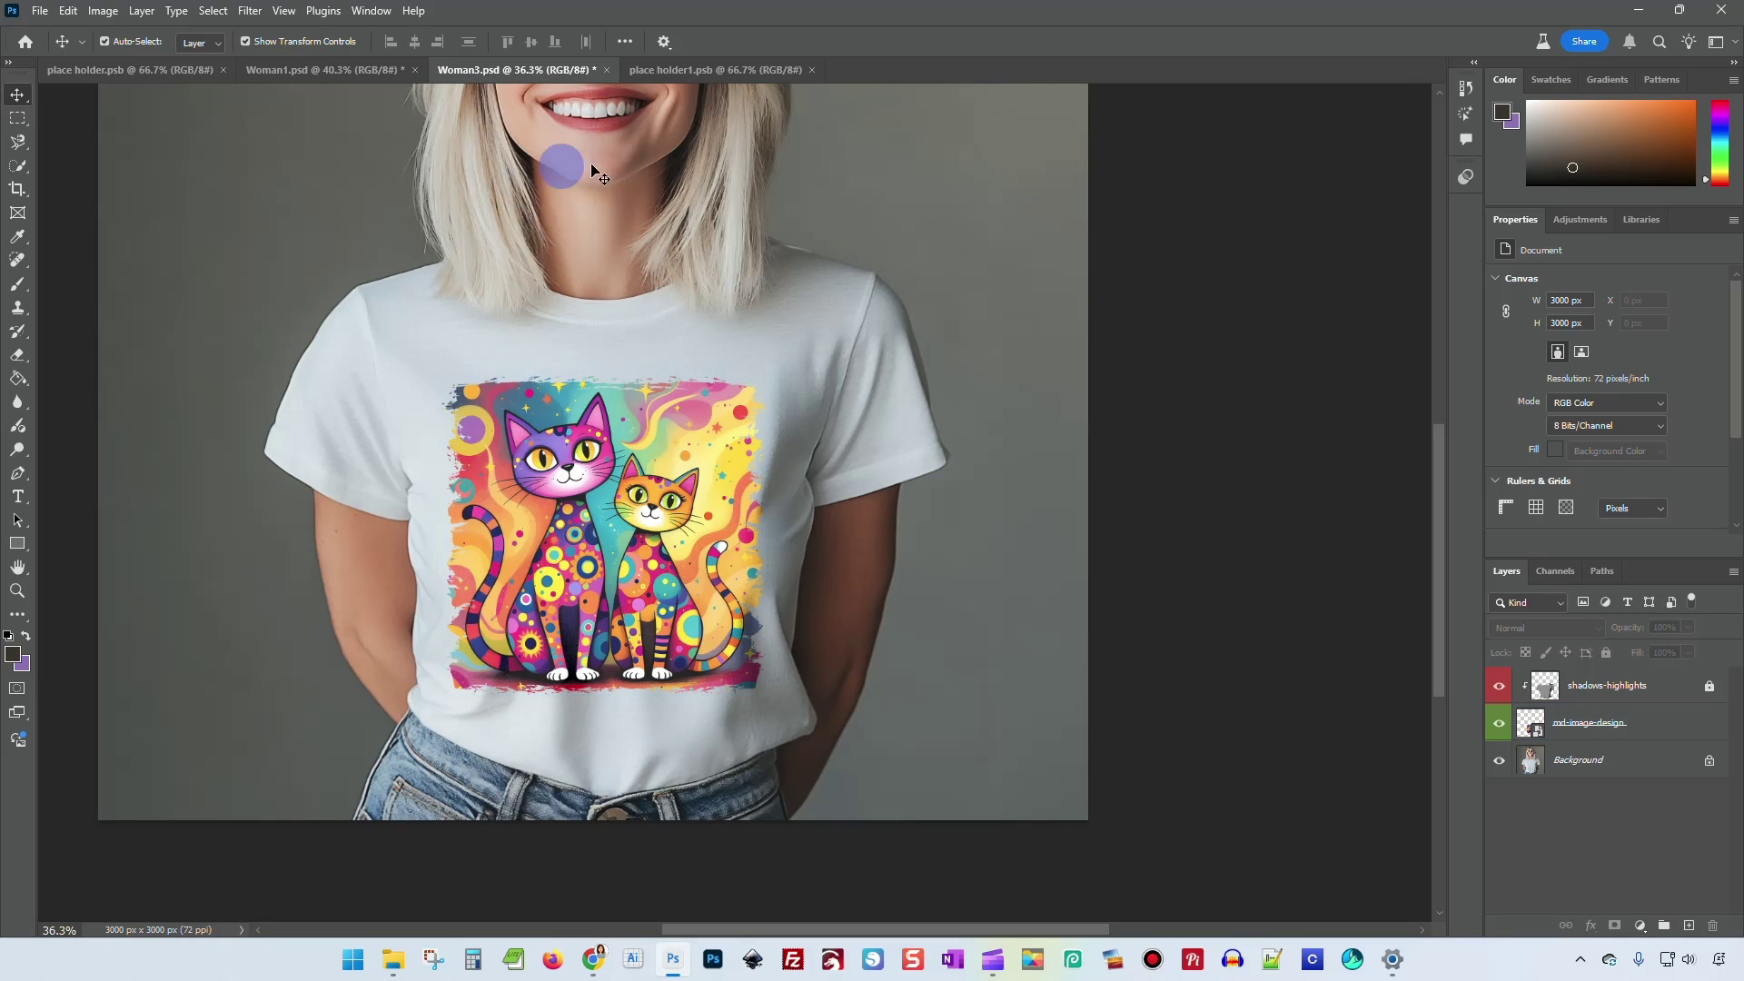
click(338, 71)
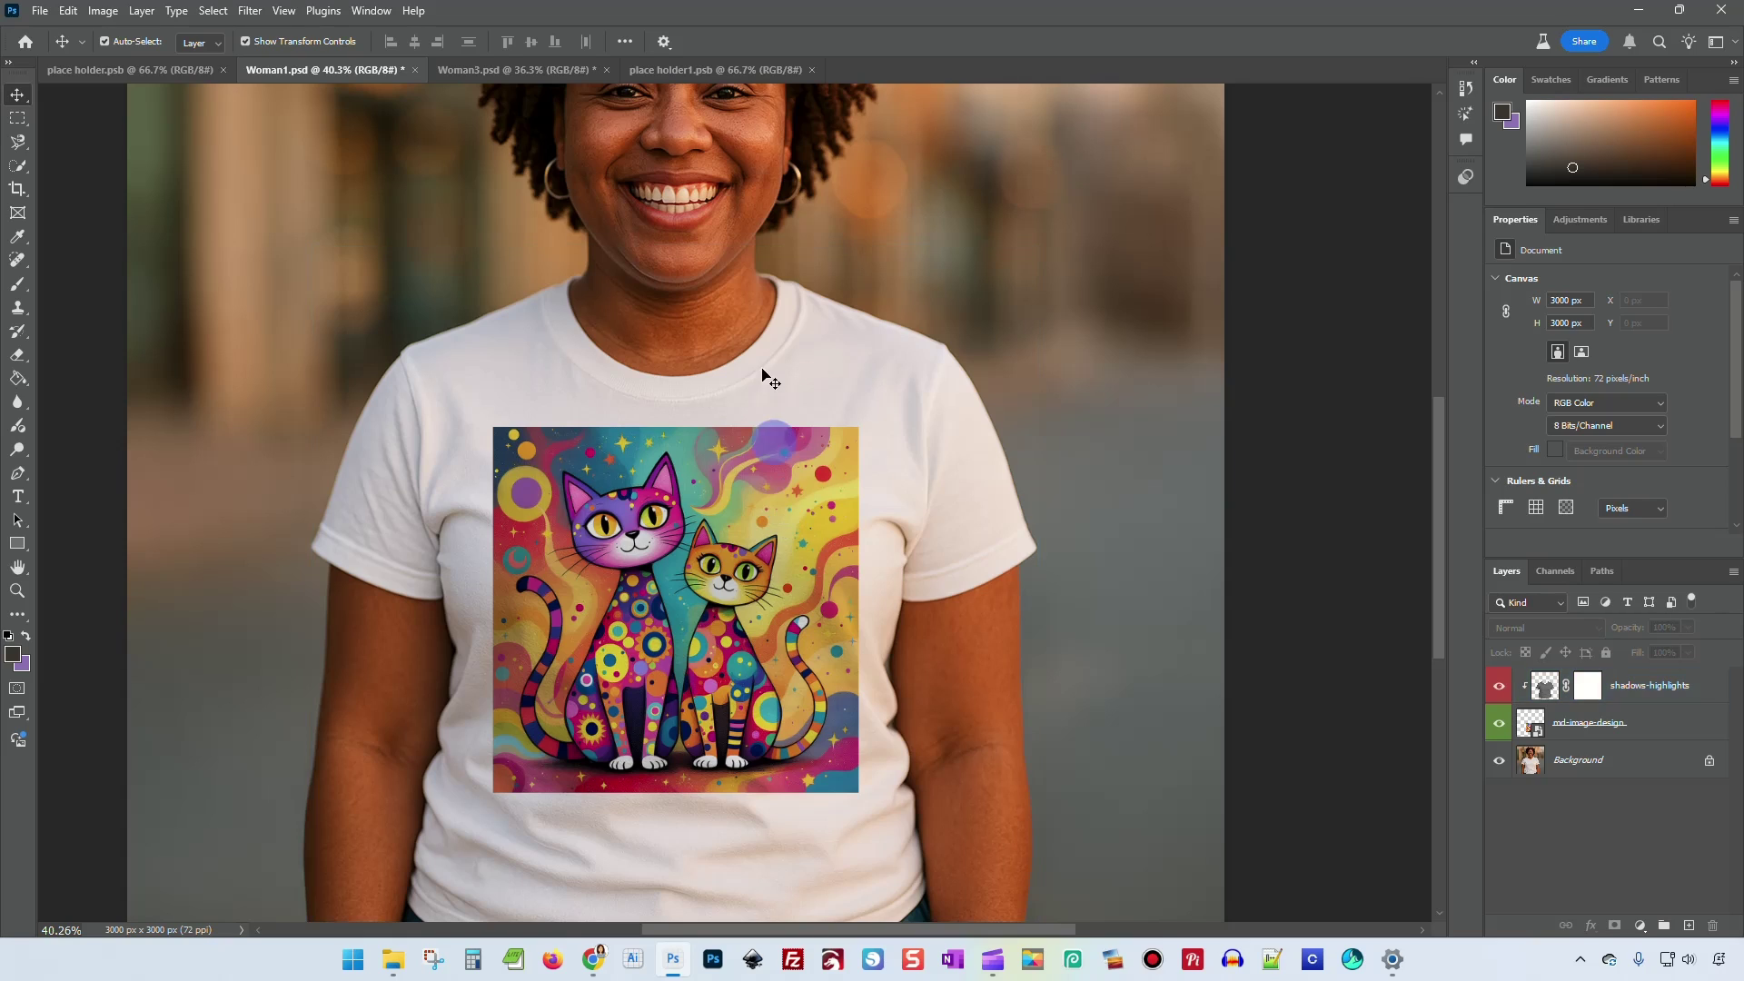
click(513, 70)
click(592, 513)
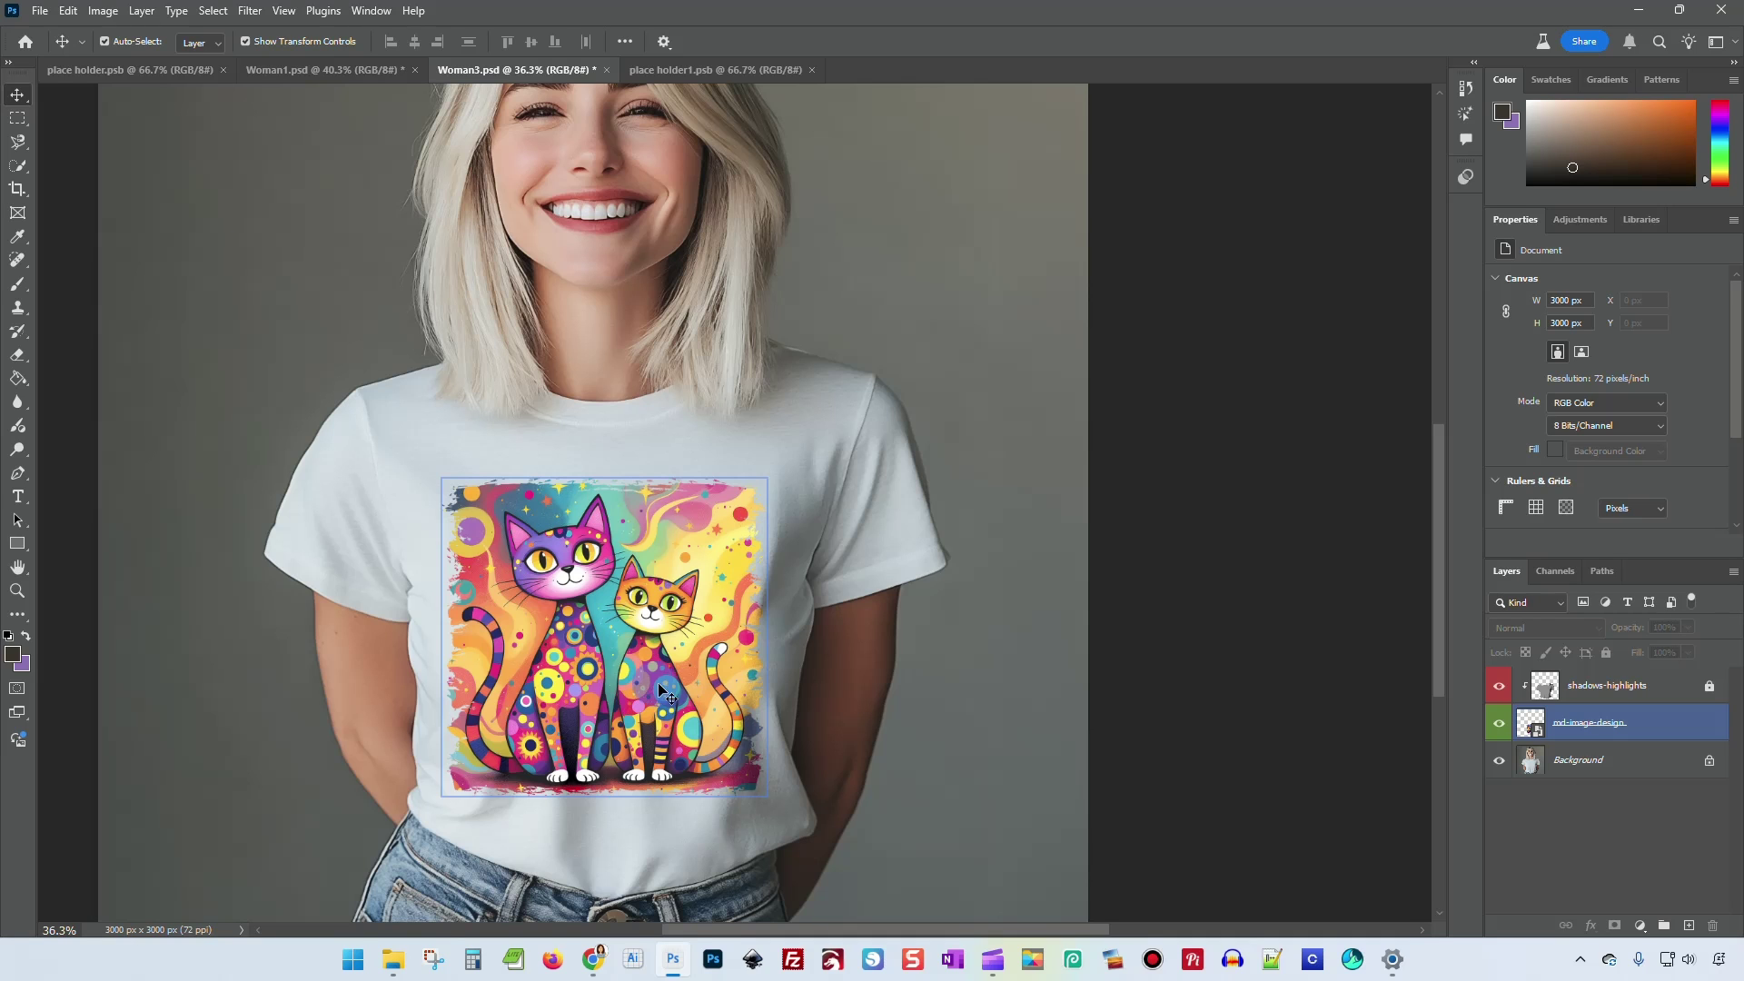
Switch to Chrome and copy the full Coral Reef Sea Turtle - Artistly prompt from the Prompt Library's Beach, Ocean, Nautical collection.
click(593, 959)
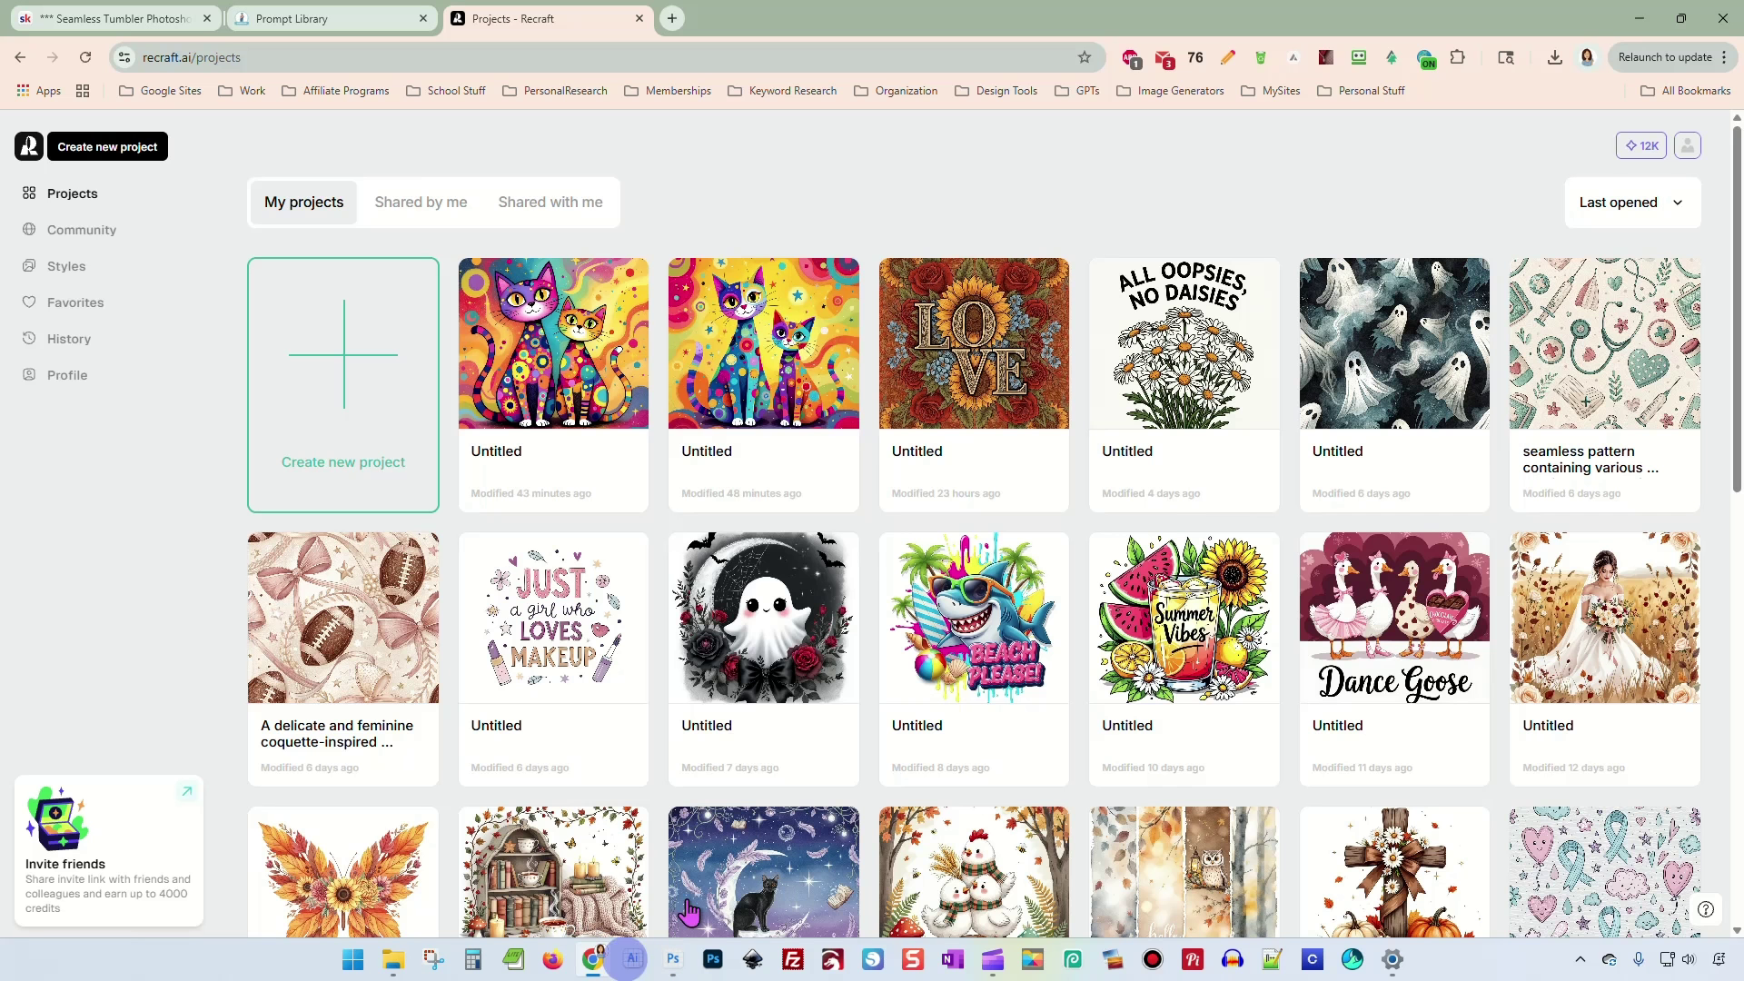
click(303, 19)
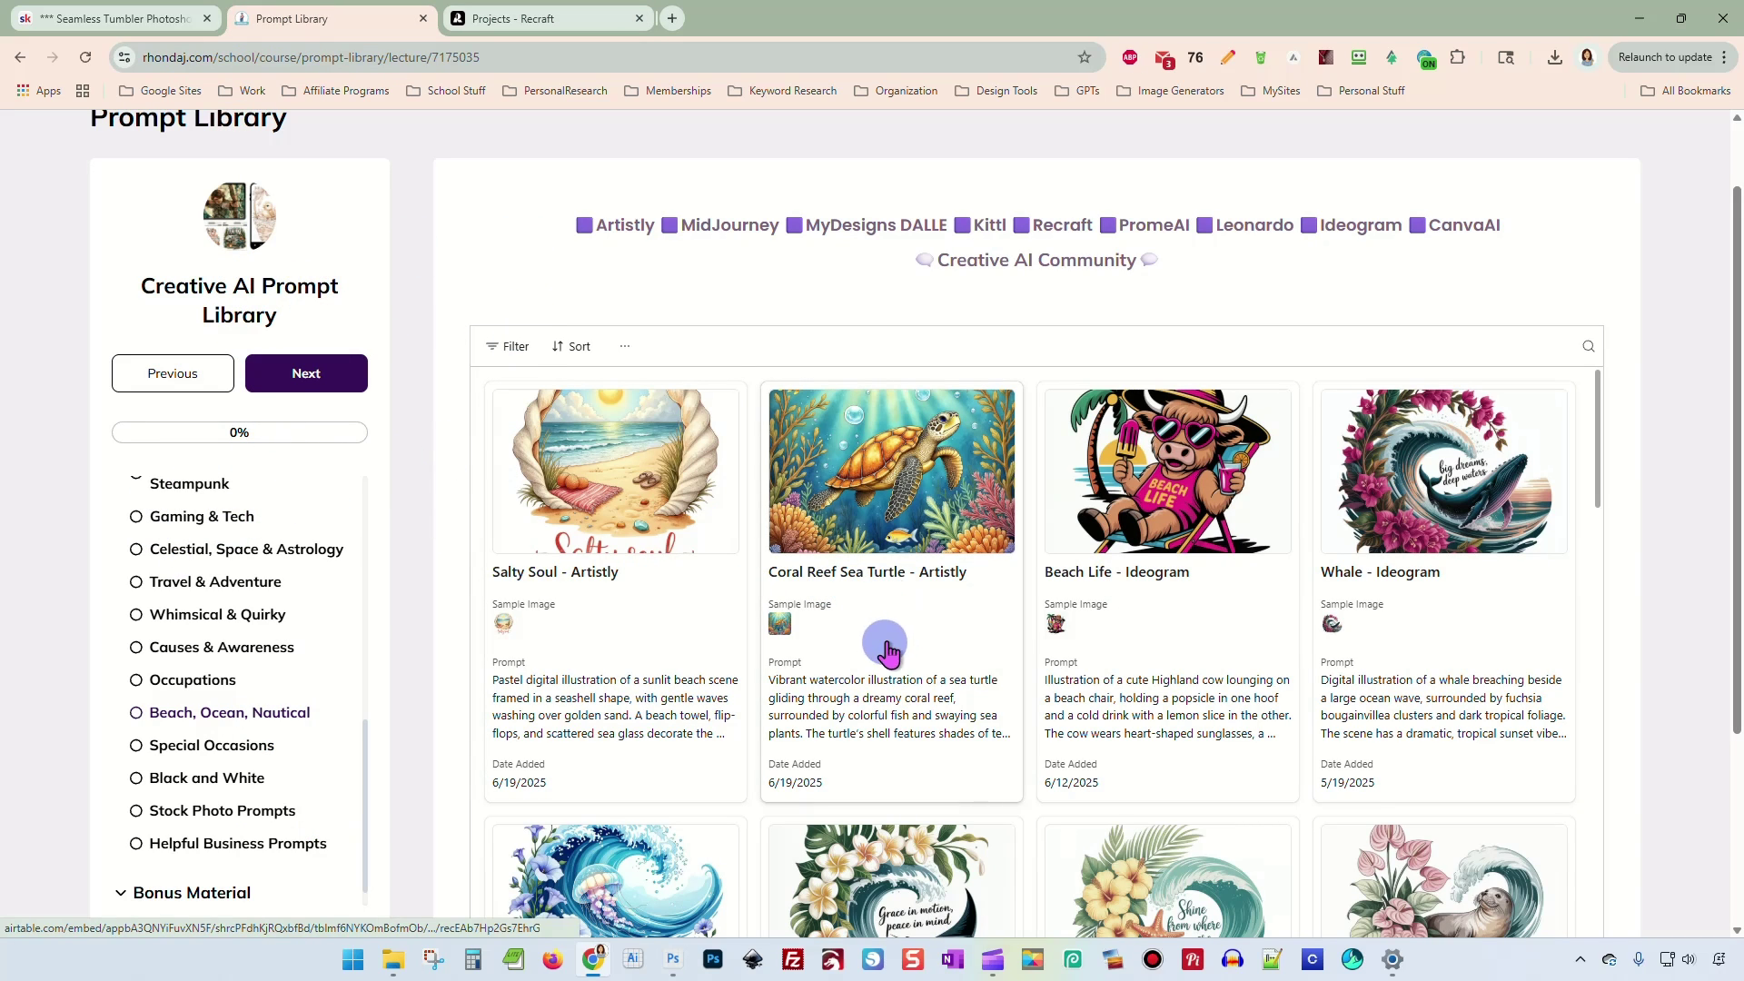
scroll(904, 571, up, 1)
scroll(895, 559, down, 1)
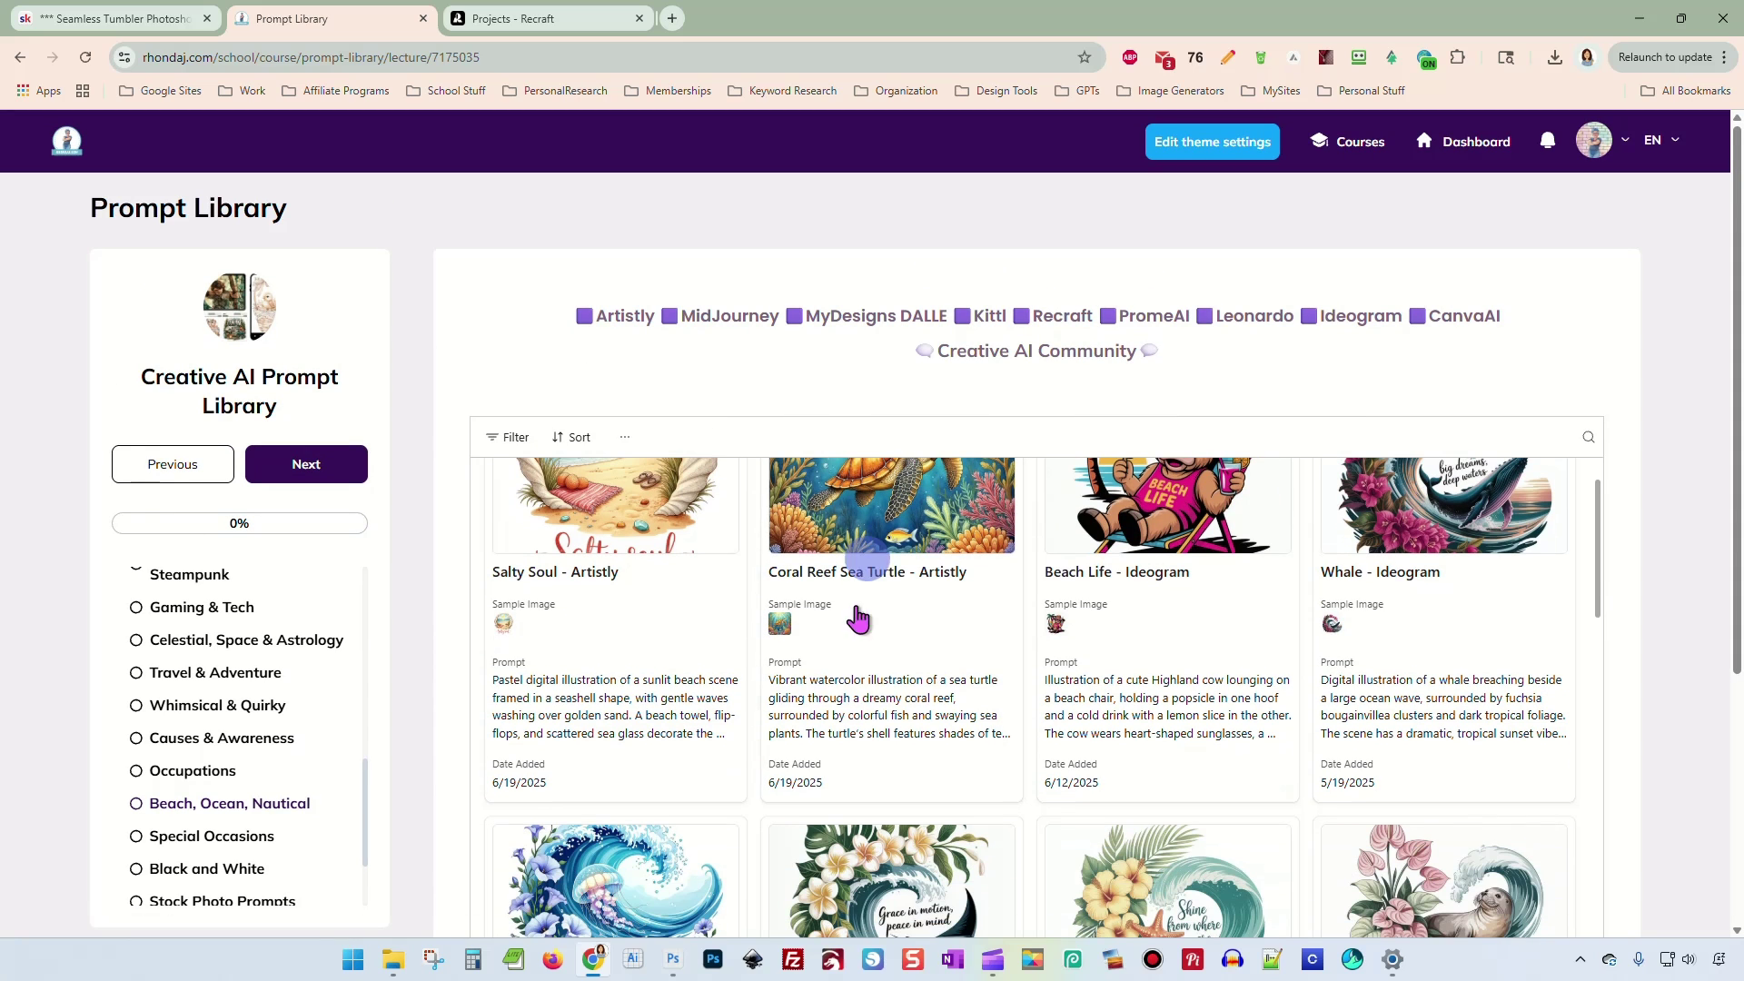
click(884, 715)
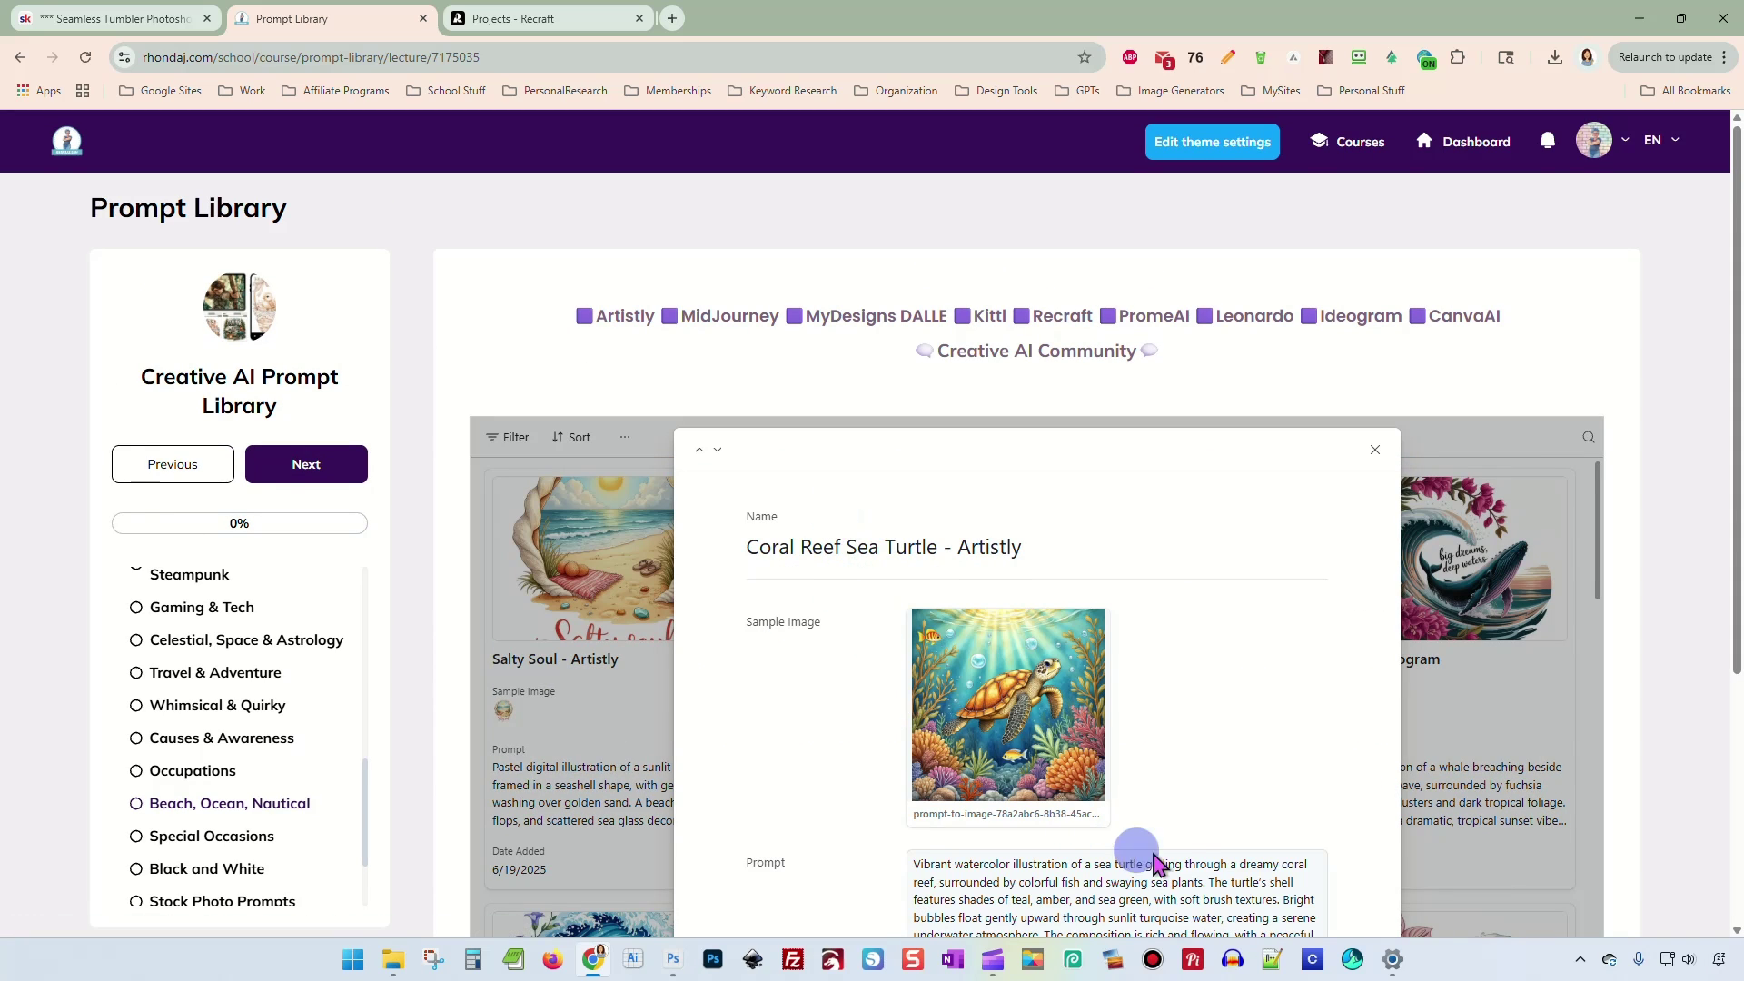
scroll(1227, 767, down, 3)
triple_click(1070, 662)
key(ctrl+c)
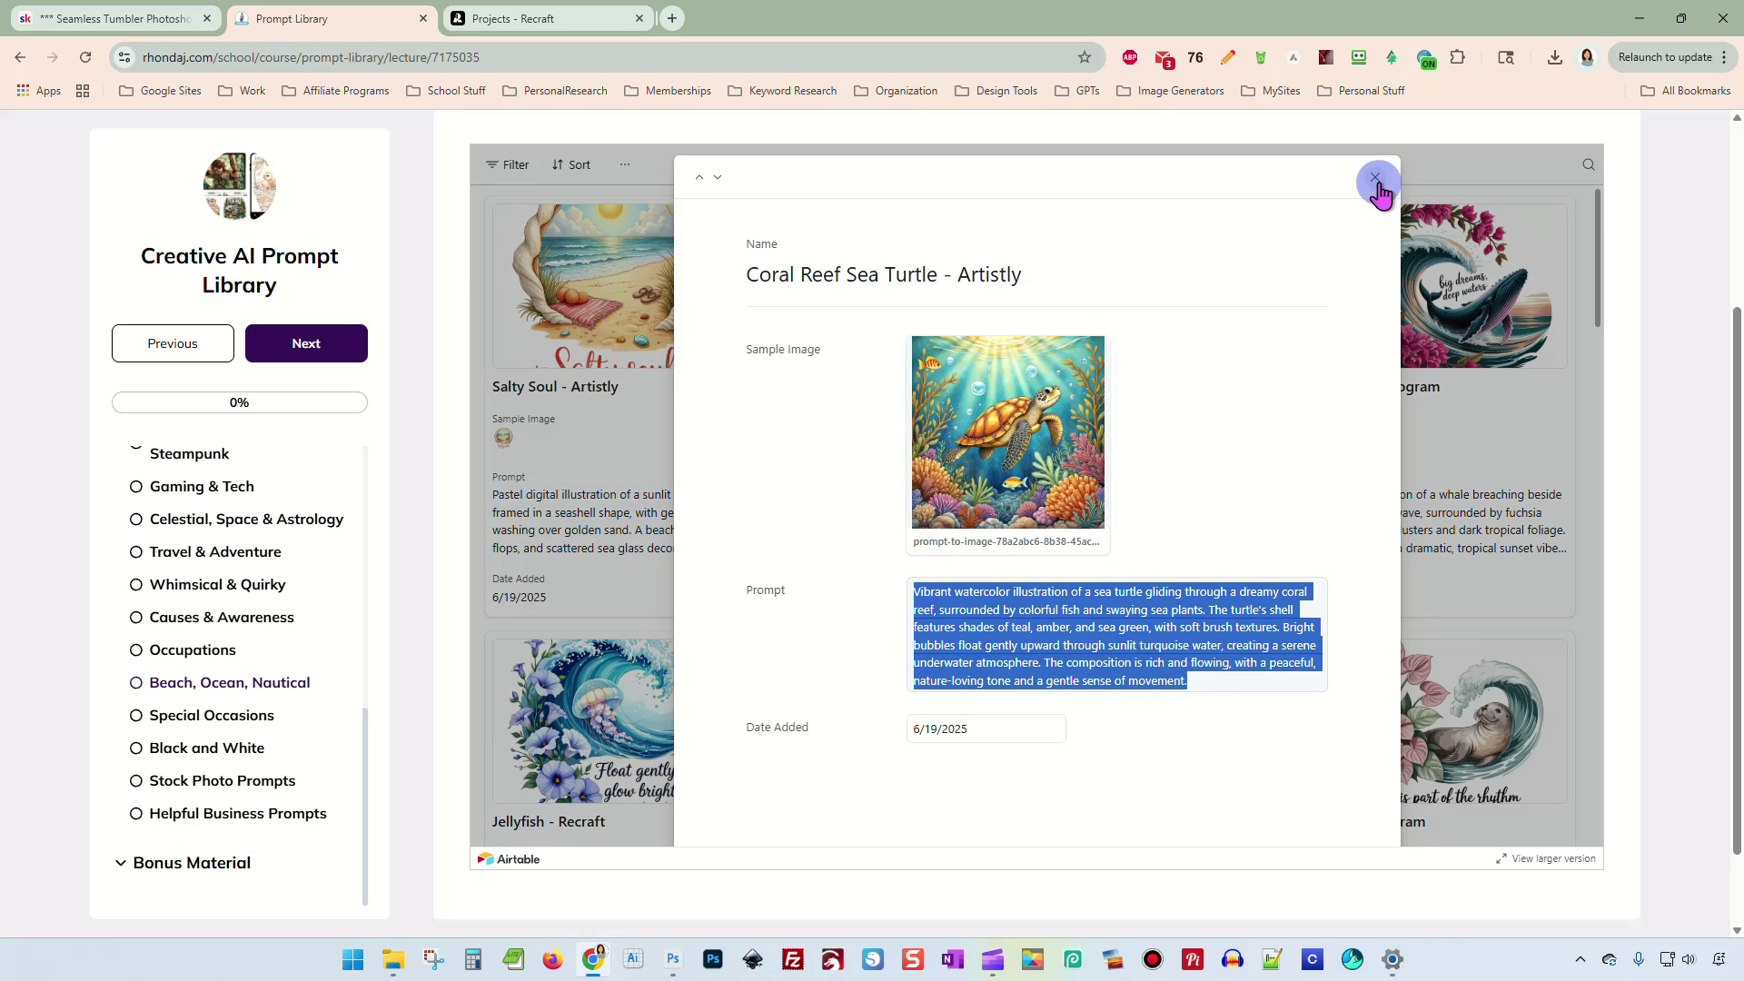
Create a new Recraft image project with the copied sea turtle prompt and the output set to 4 images.
click(524, 20)
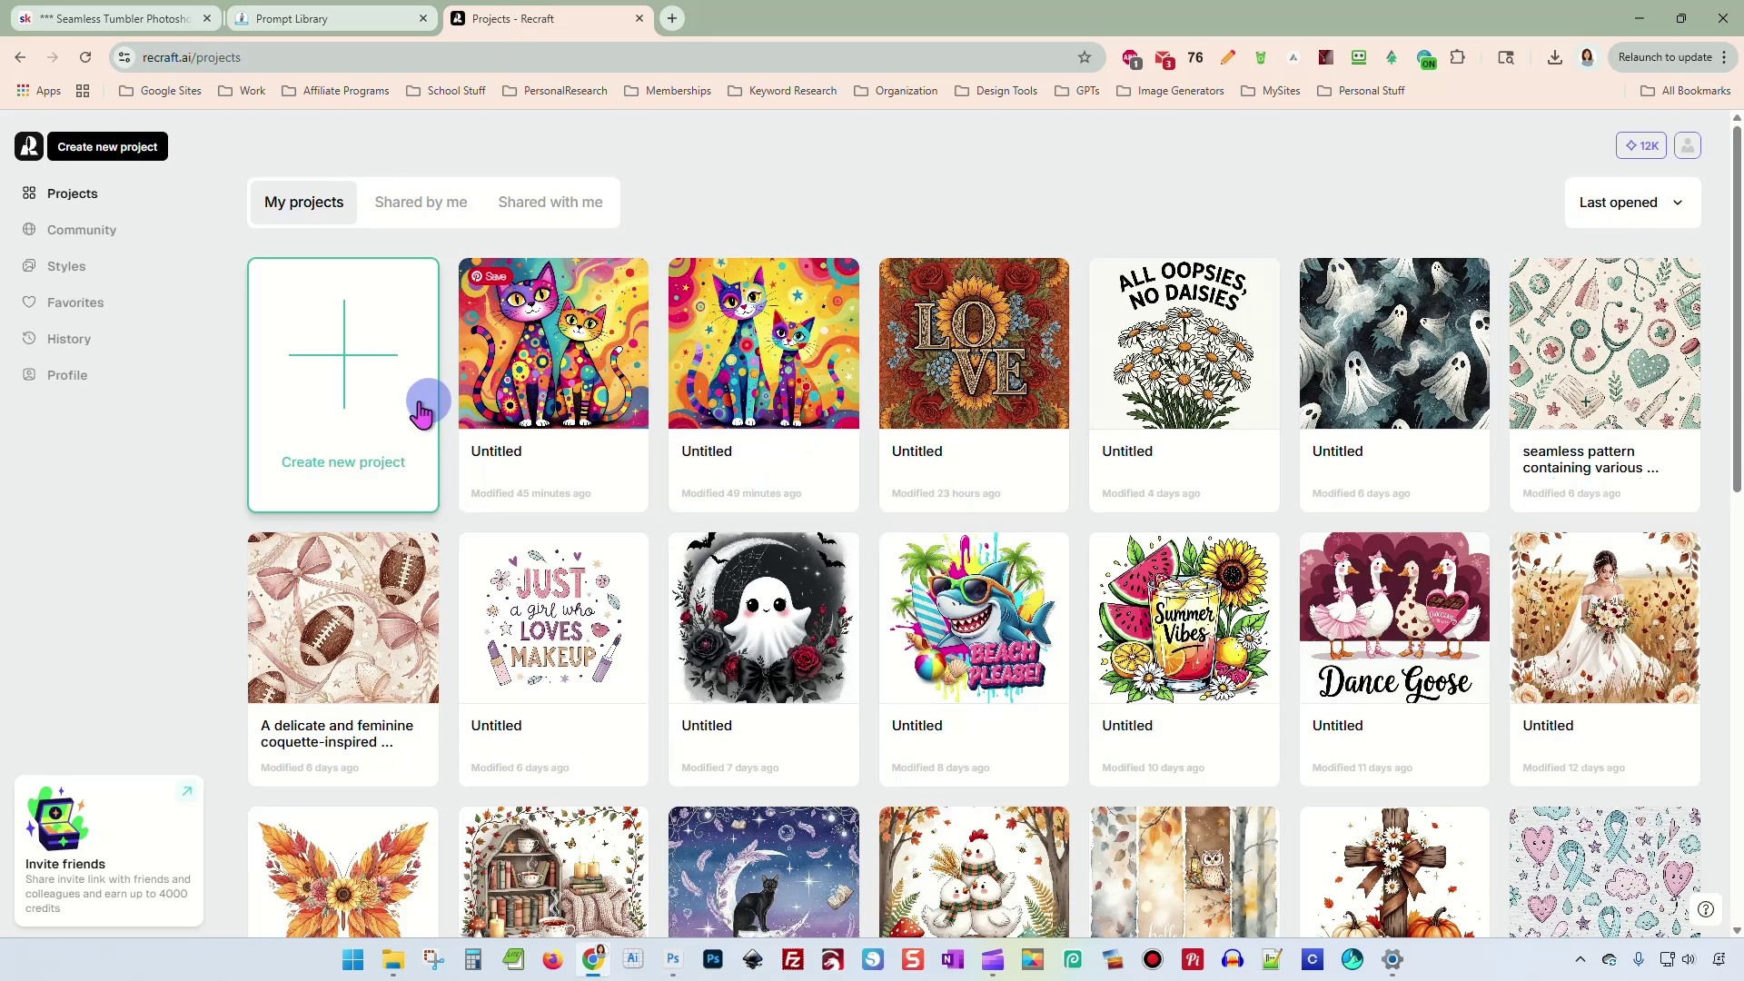
click(350, 388)
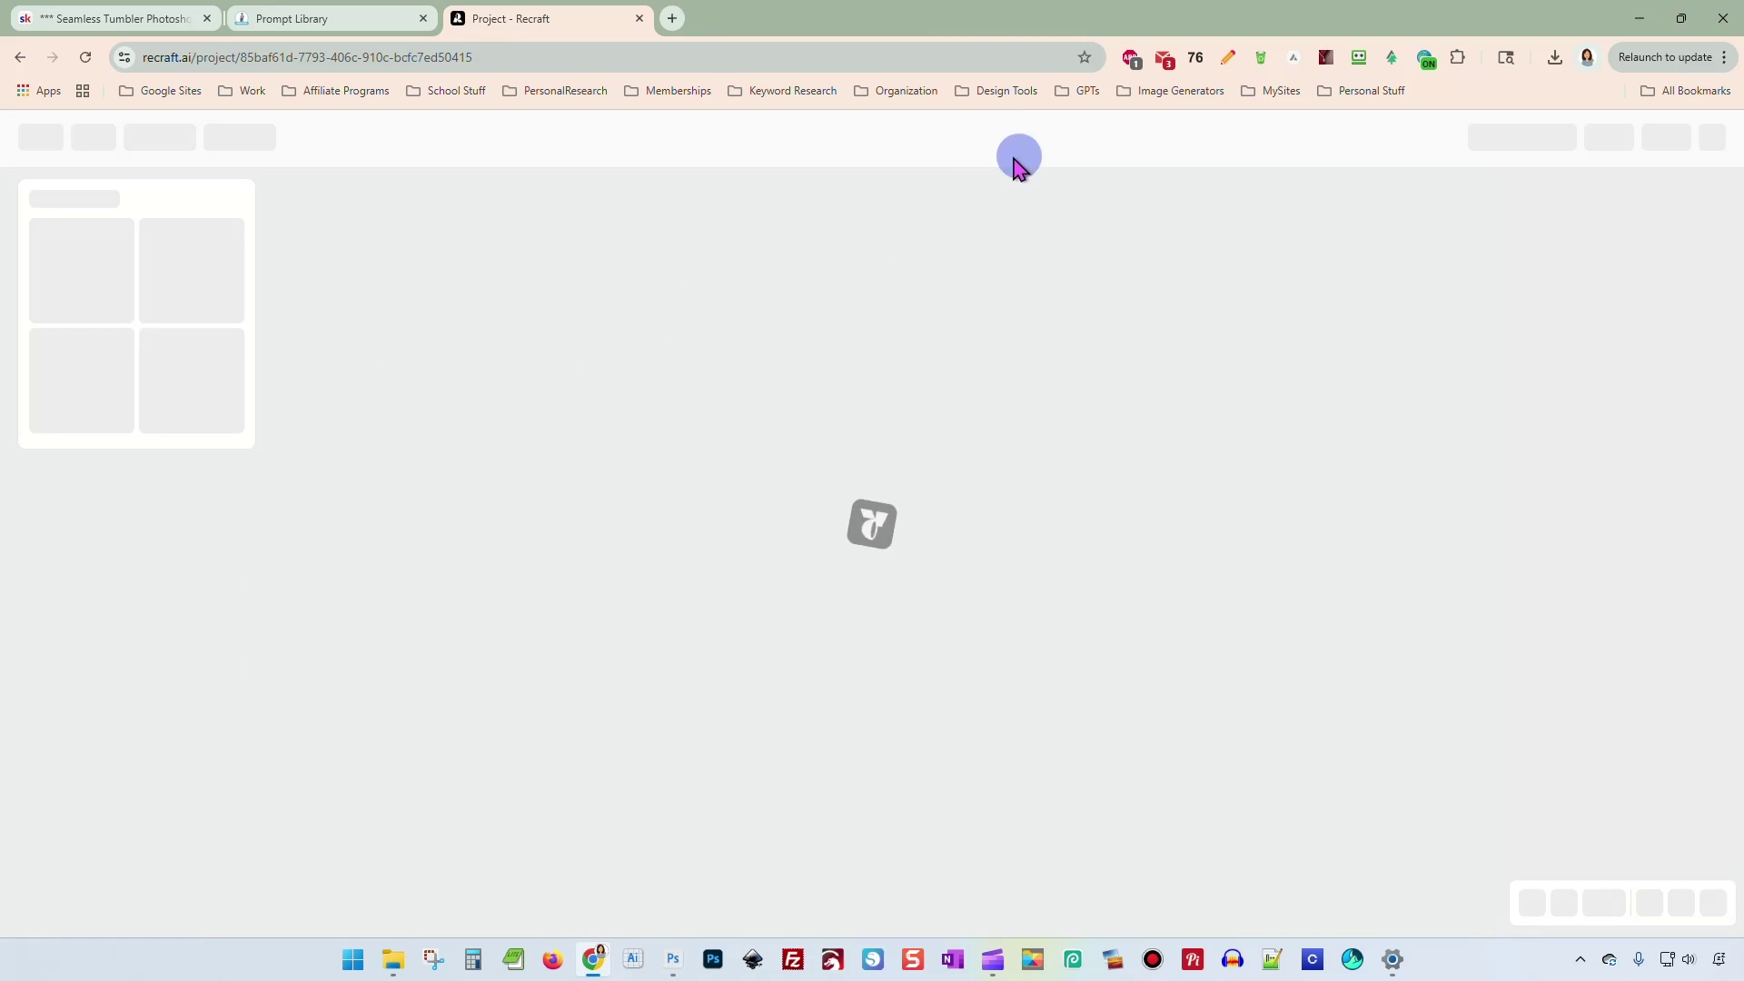
click(80, 273)
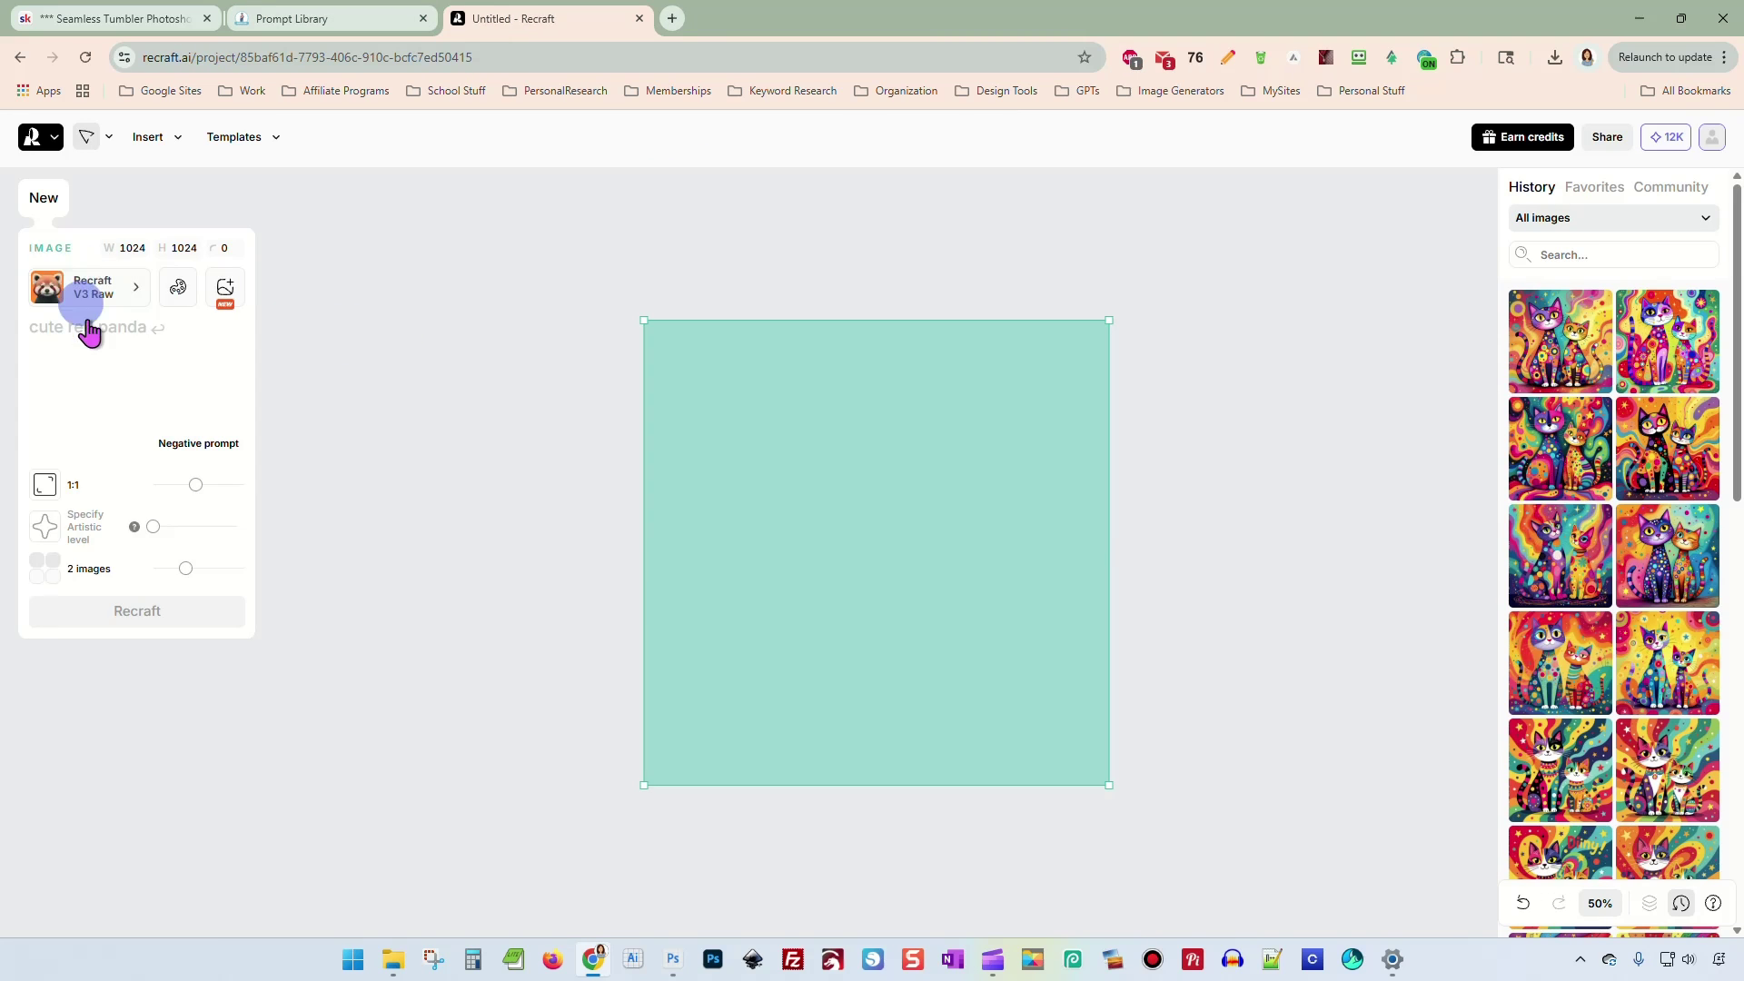
click(155, 357)
key(ctrl+v)
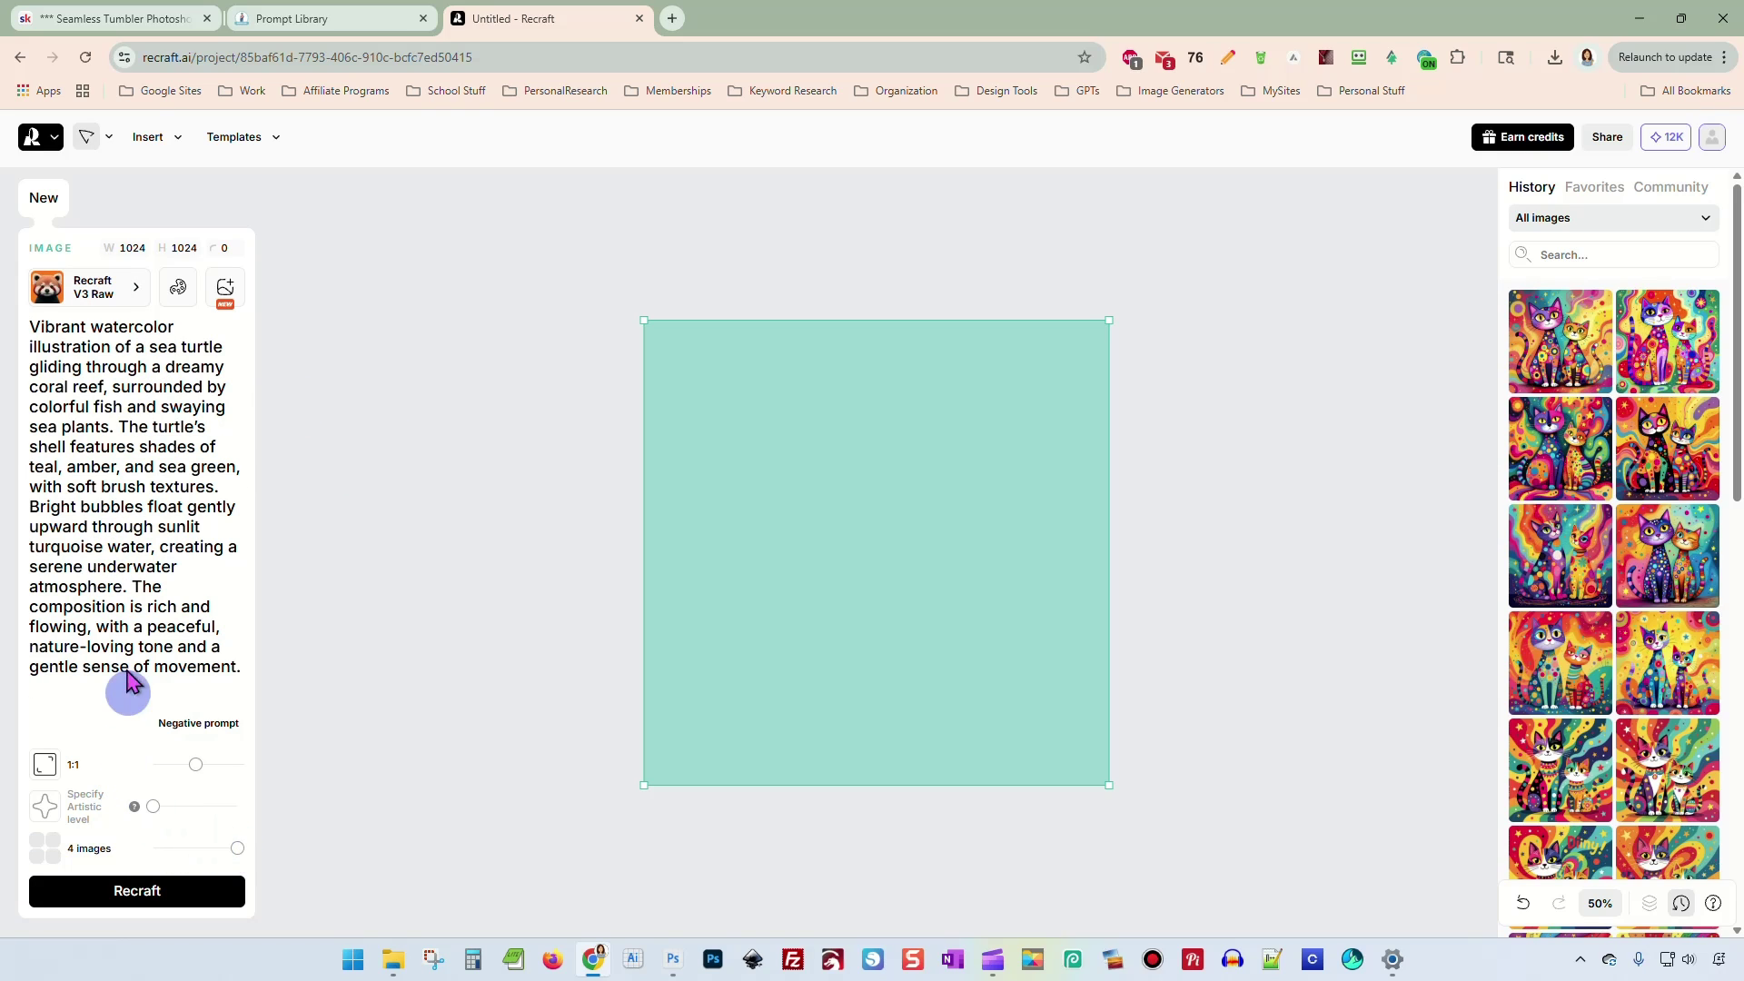
Apply the external Flux 1.1 Pro style and generate the sea turtle images.
click(100, 300)
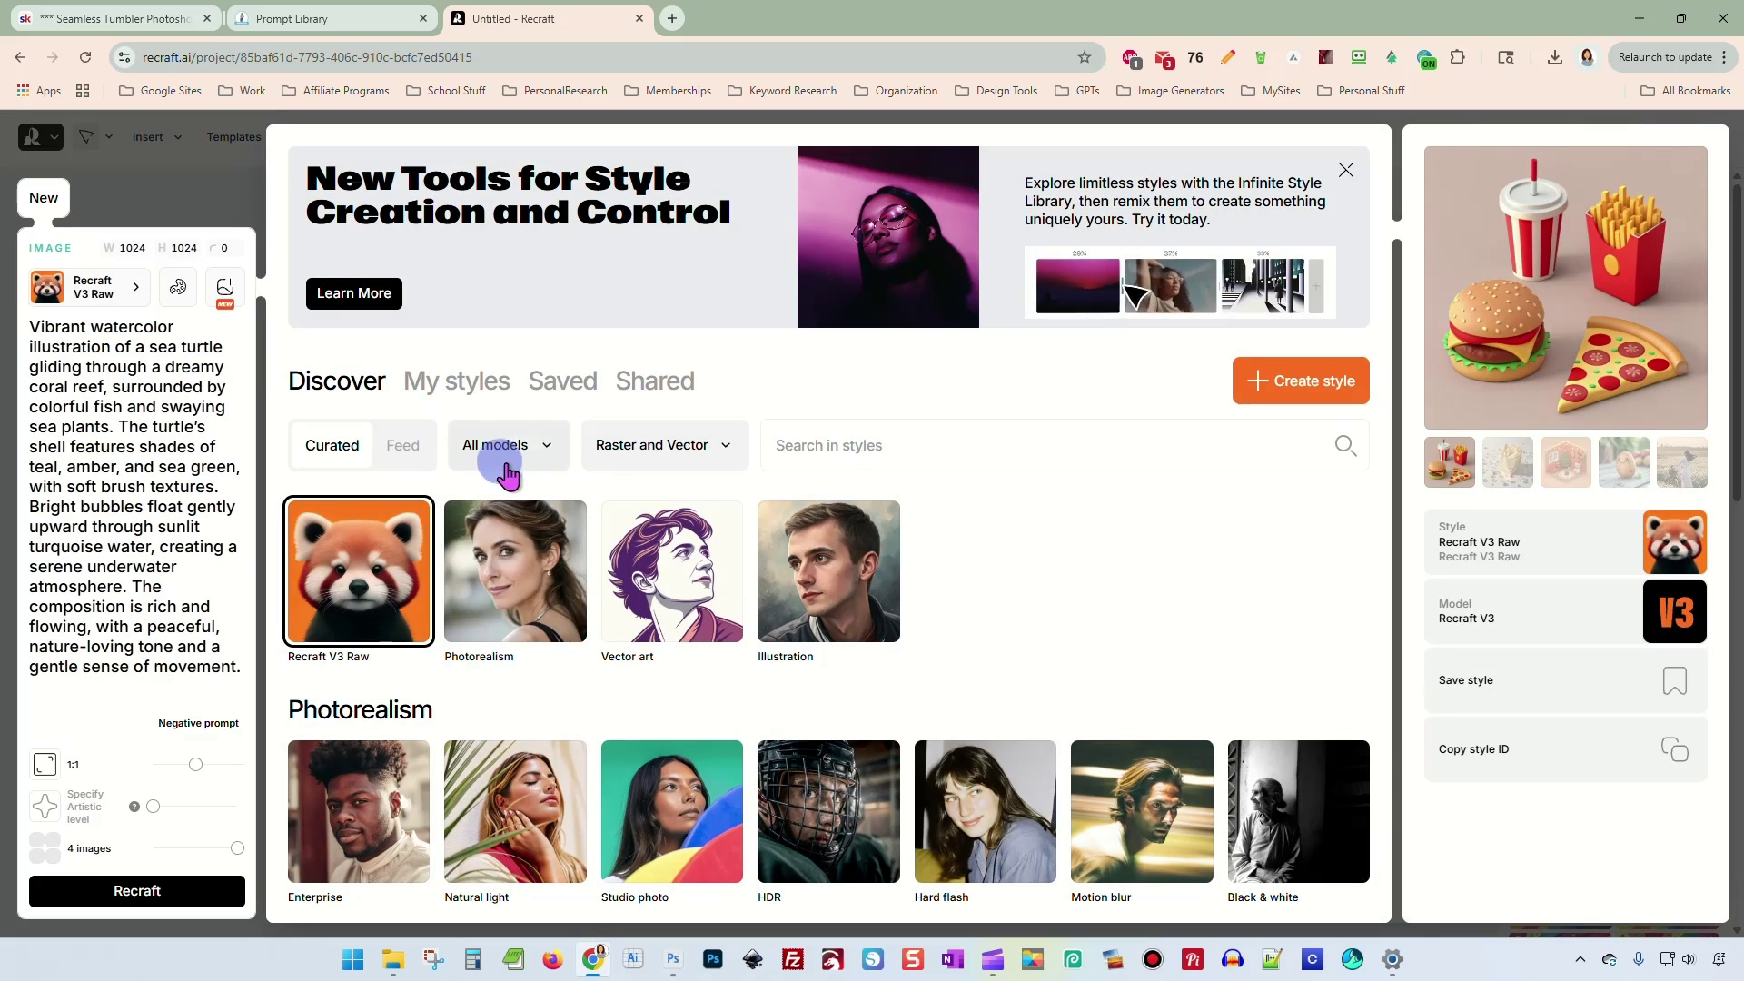
click(500, 444)
click(505, 672)
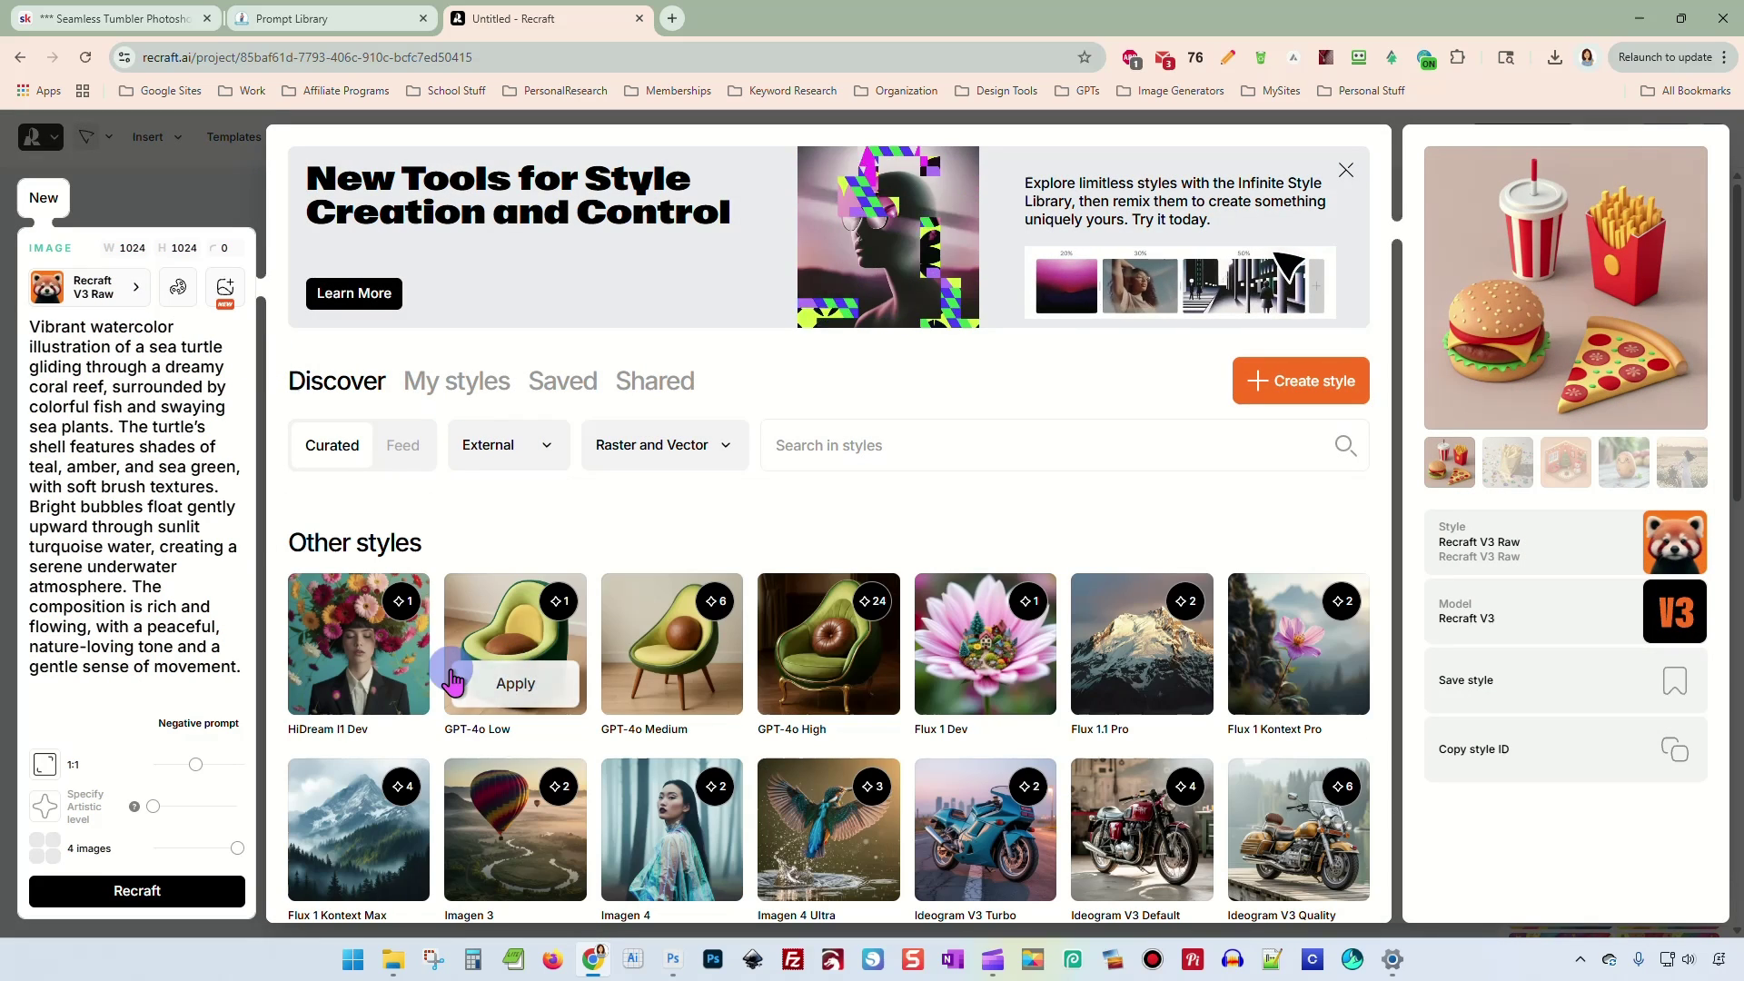
click(1136, 690)
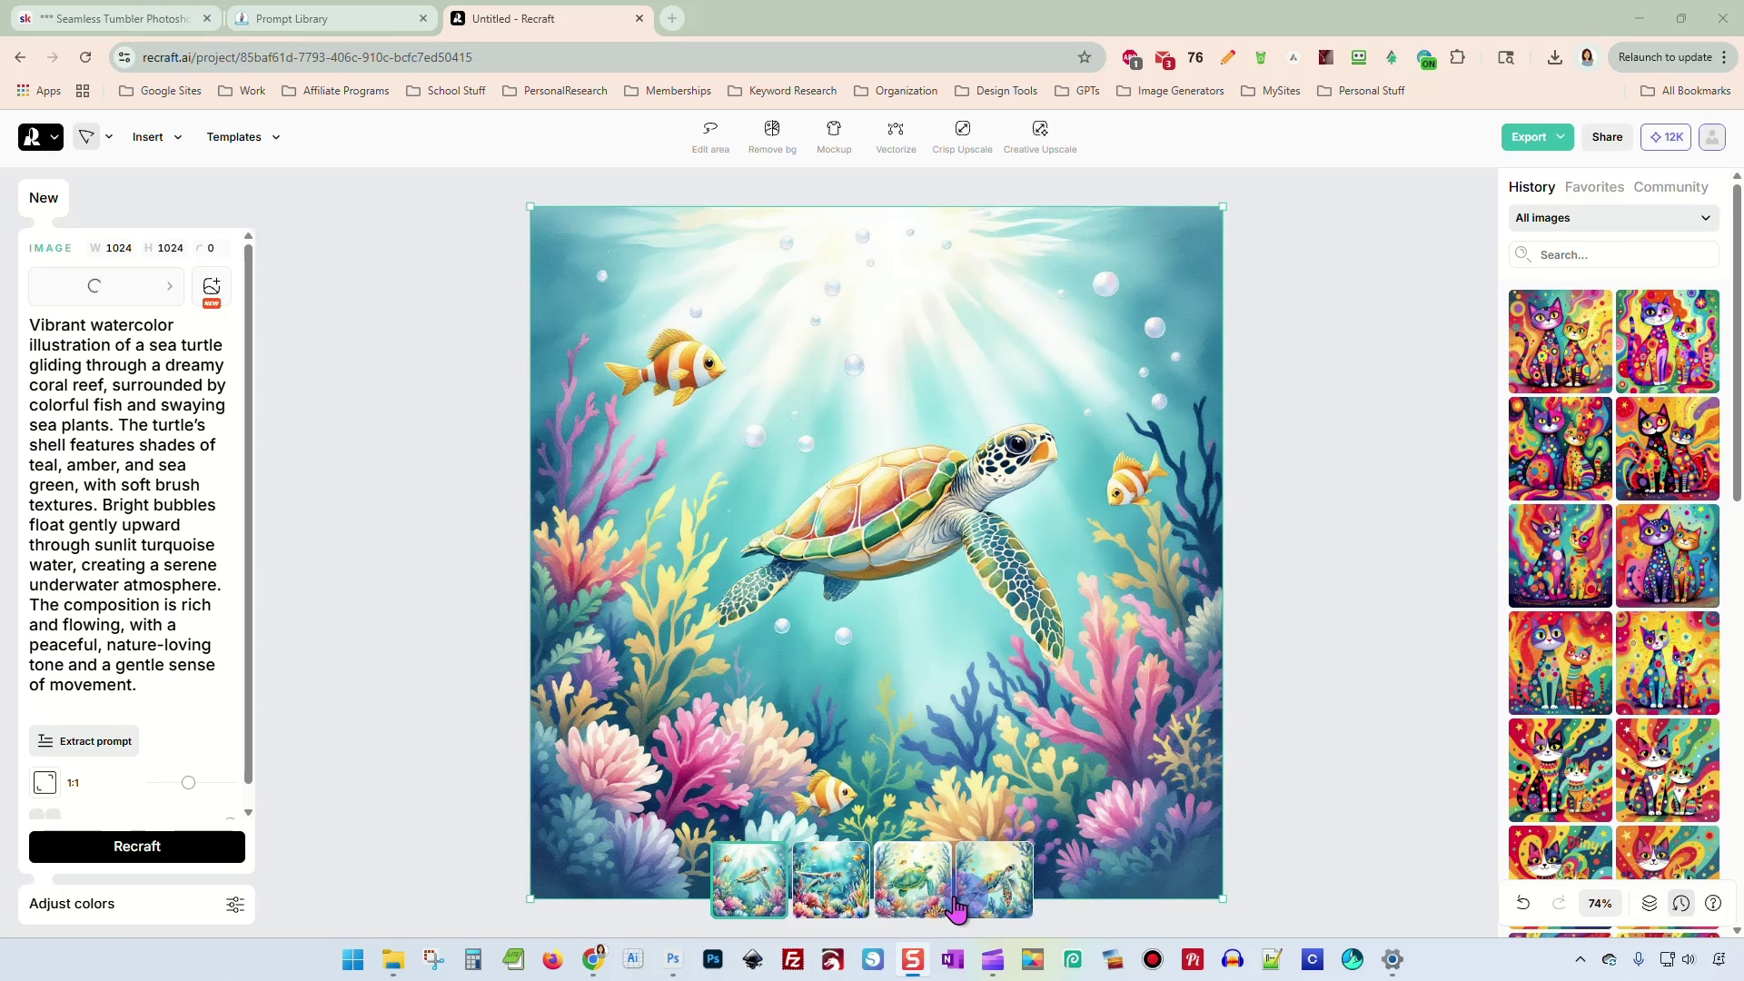
Examine the Flux 1.1 Pro sea turtle variations, ending on the first one.
click(913, 879)
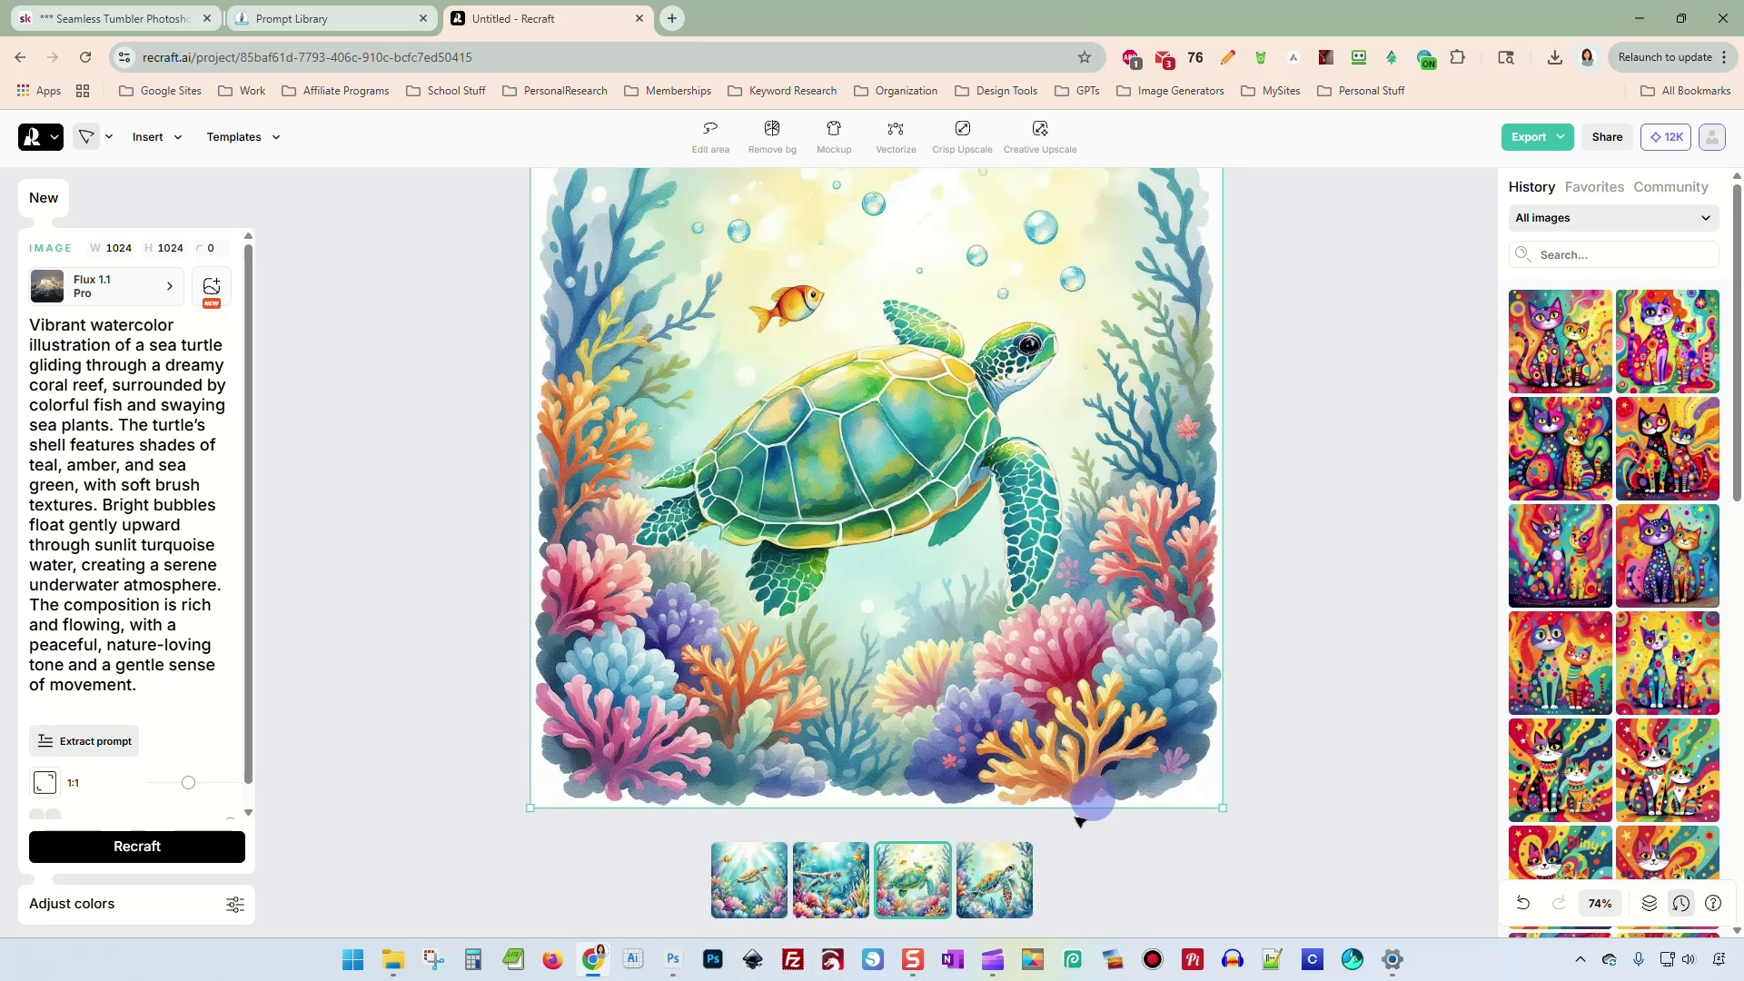
click(997, 899)
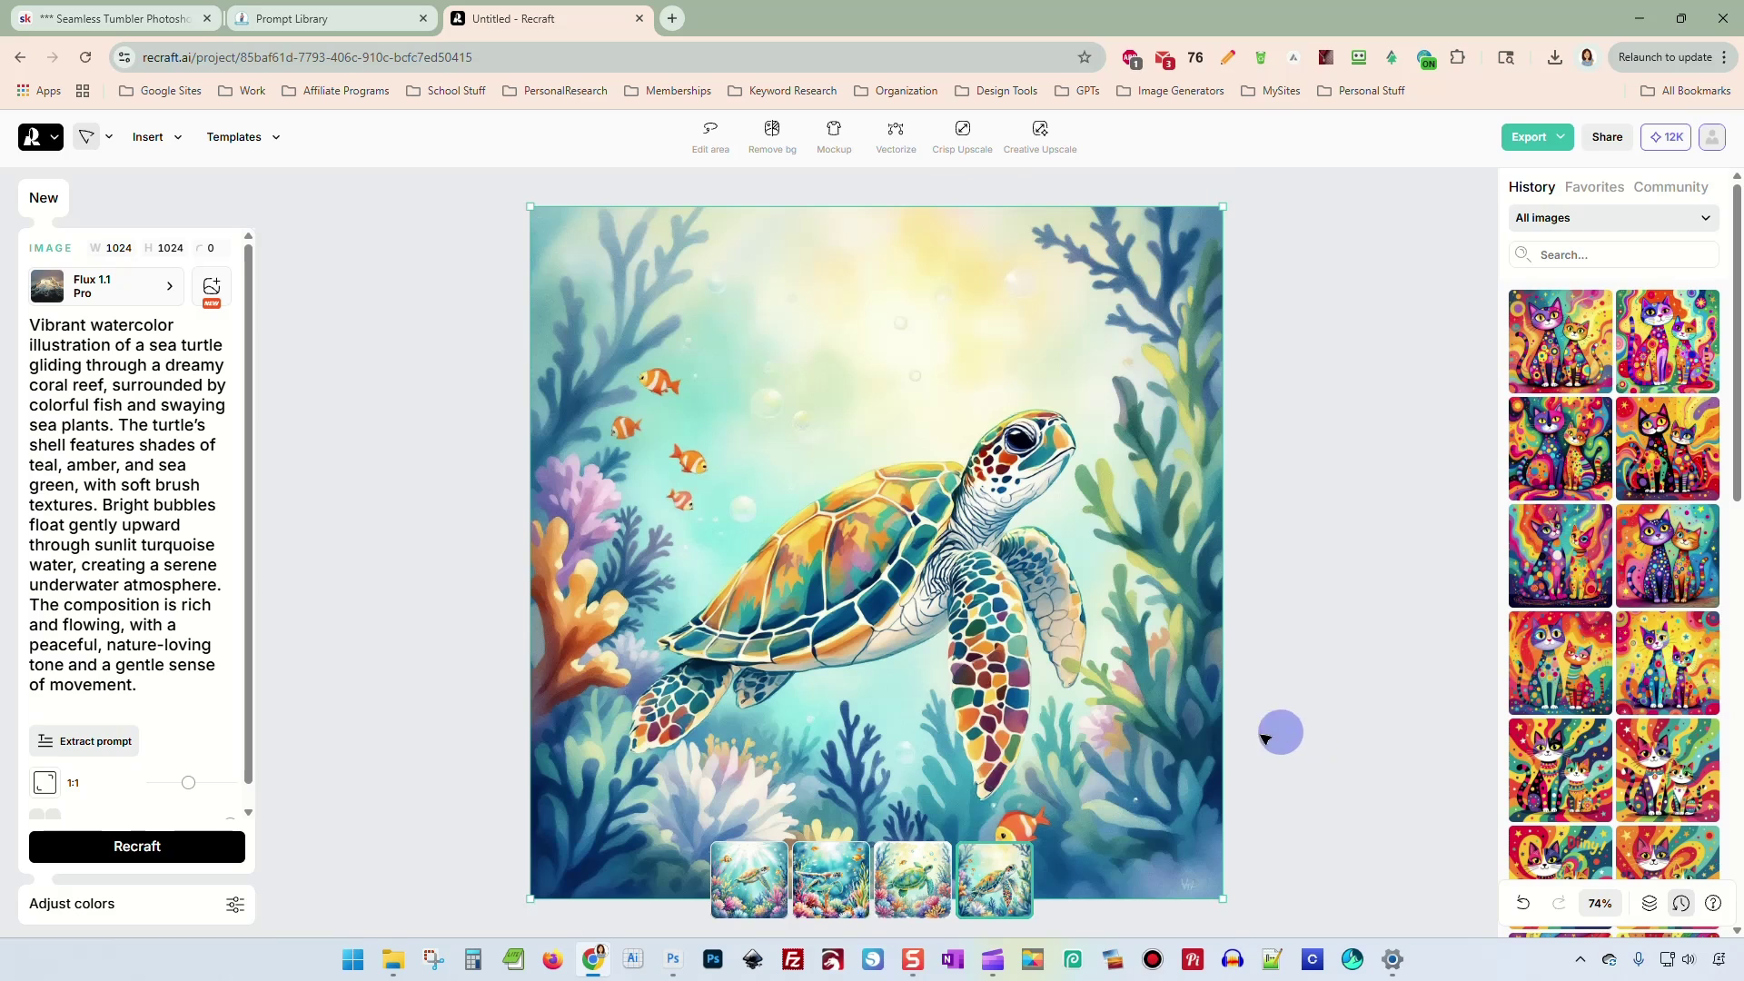
click(759, 886)
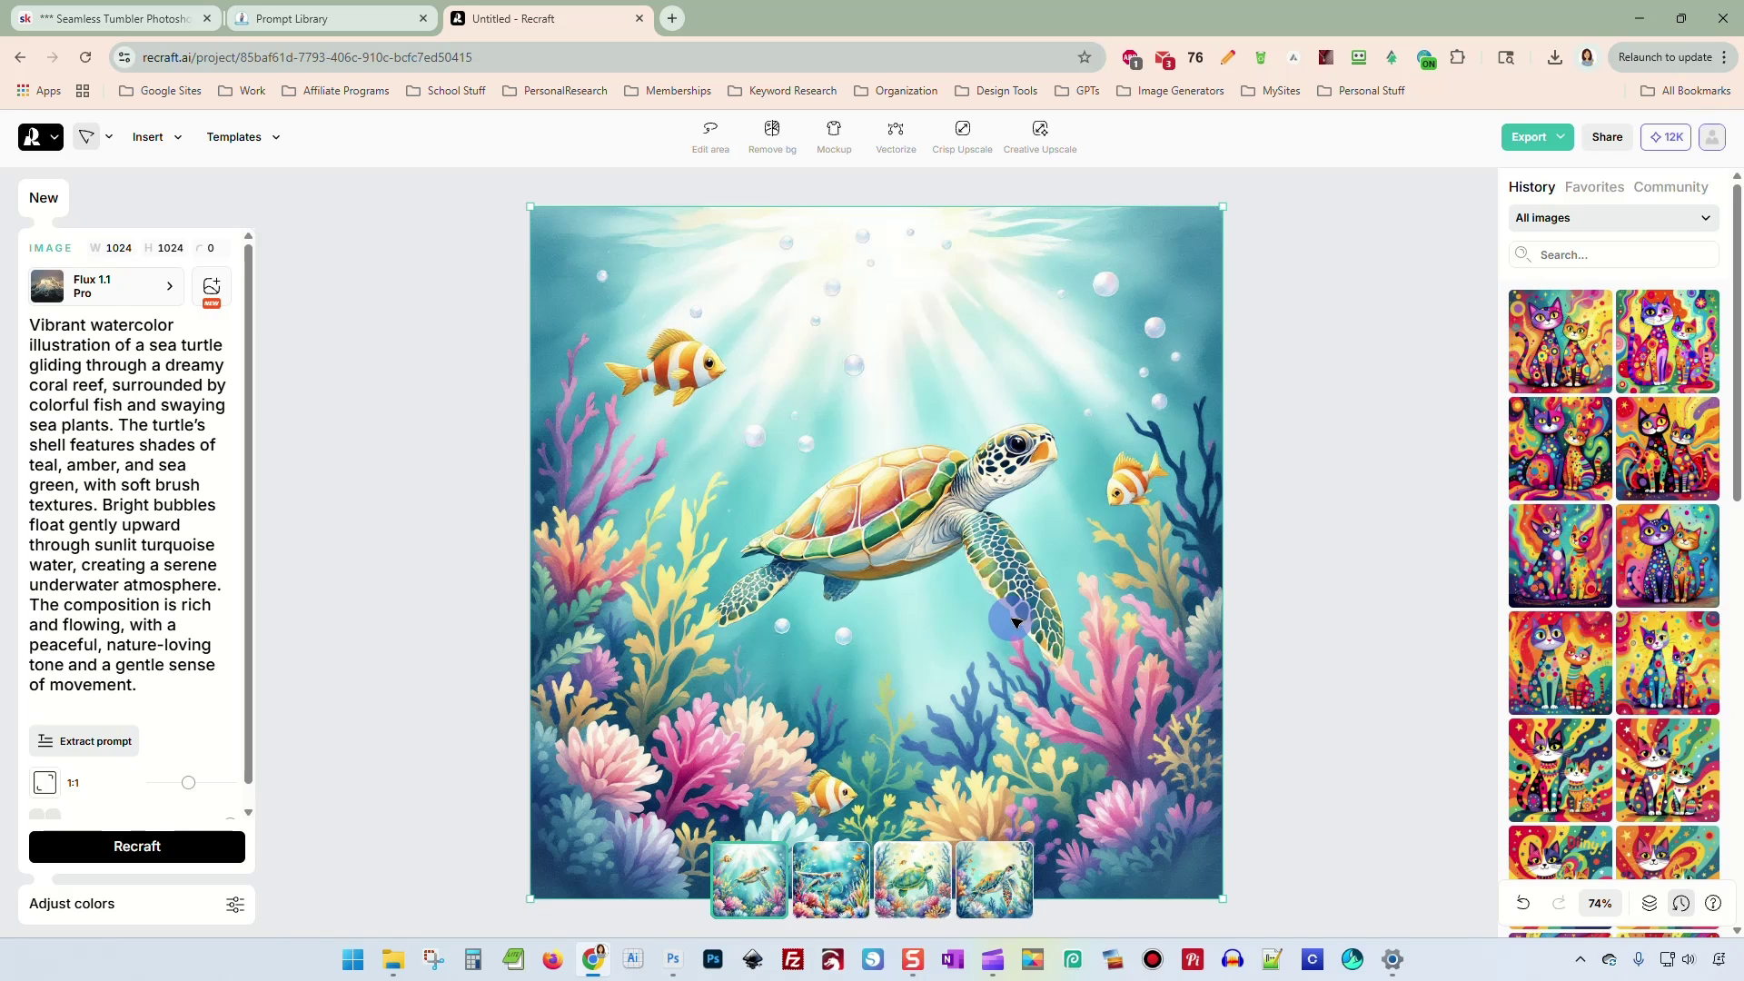
scroll(1016, 621, down, 3)
scroll(945, 482, up, 2)
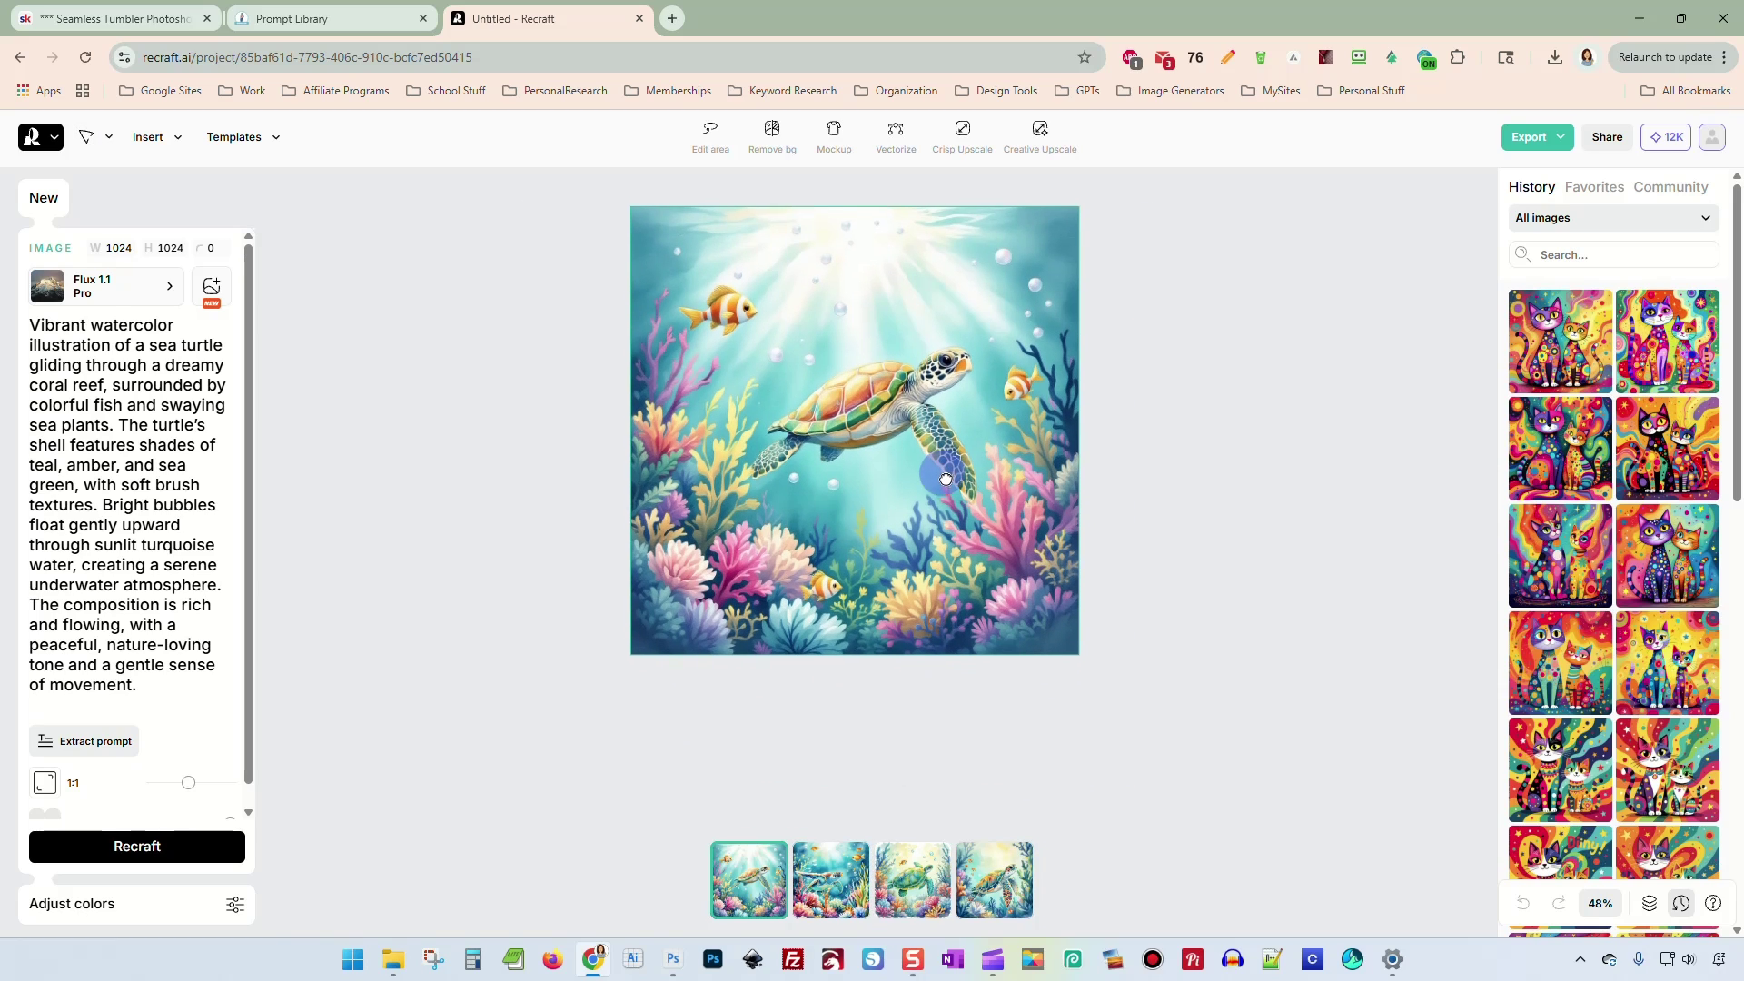
drag(944, 476, 1001, 509)
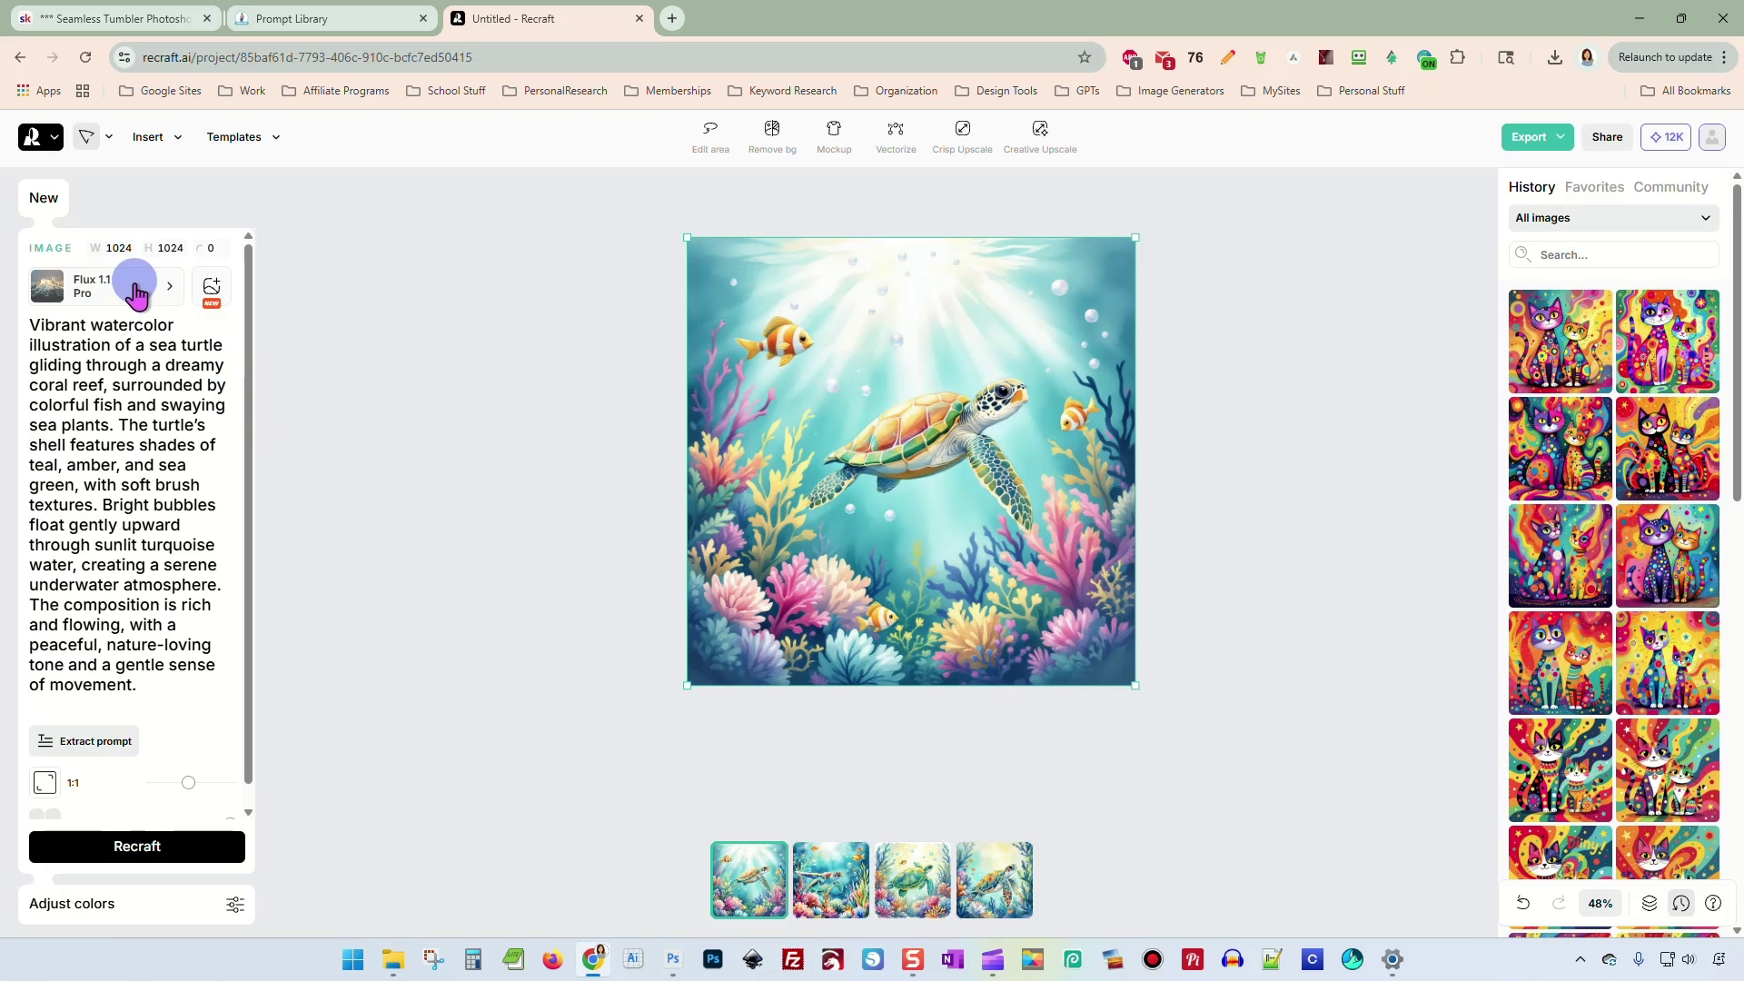
Change the image style to the external Imagen 4 model.
click(137, 290)
click(495, 445)
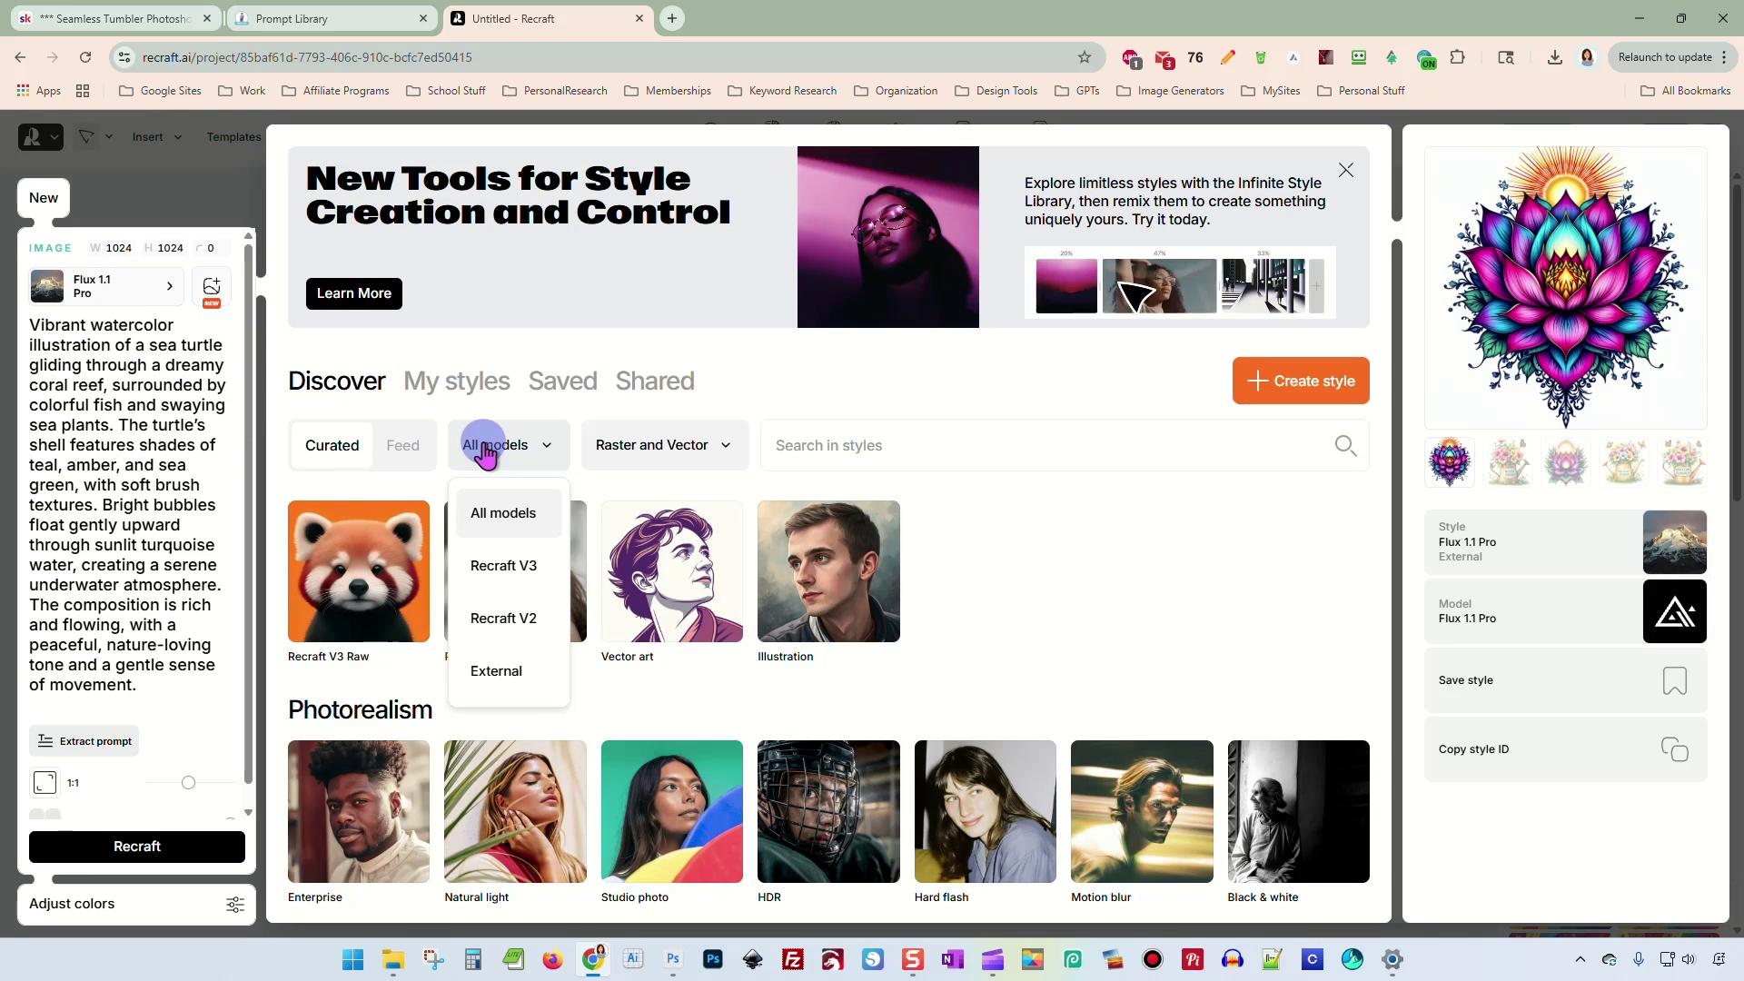
click(511, 669)
click(682, 873)
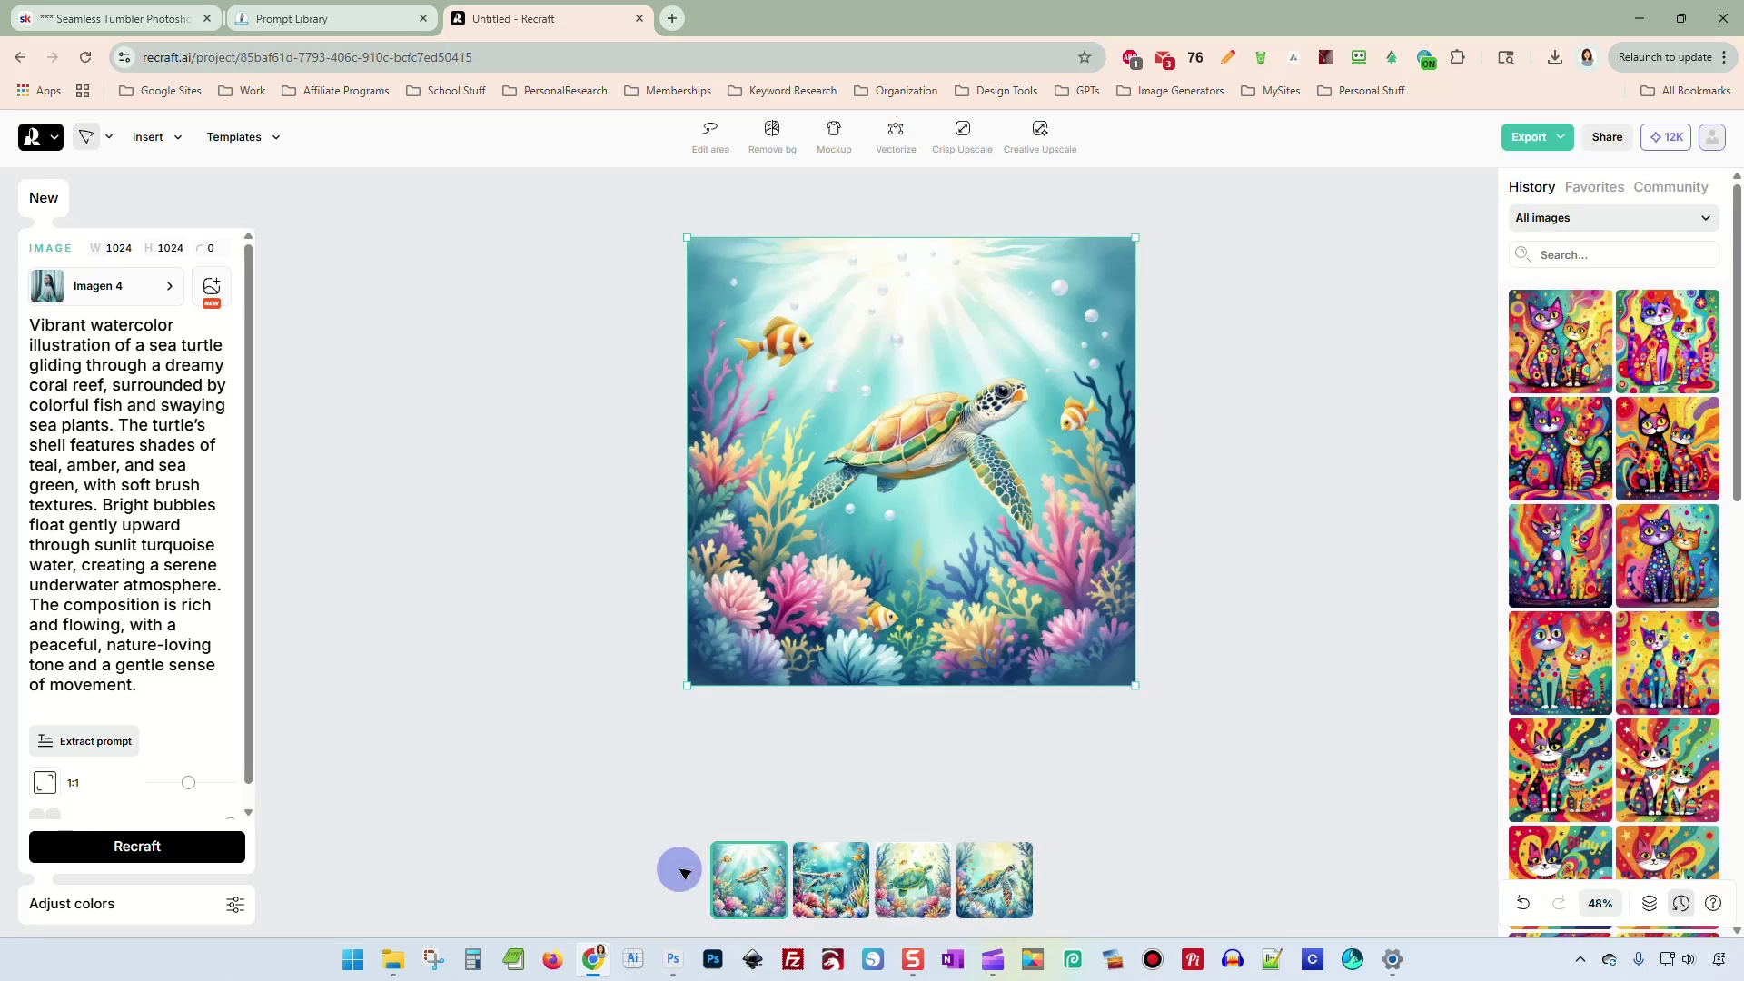
Apply the external Imagen 4 Ultra style and generate 4 new sea turtle images from the same prompt.
click(150, 289)
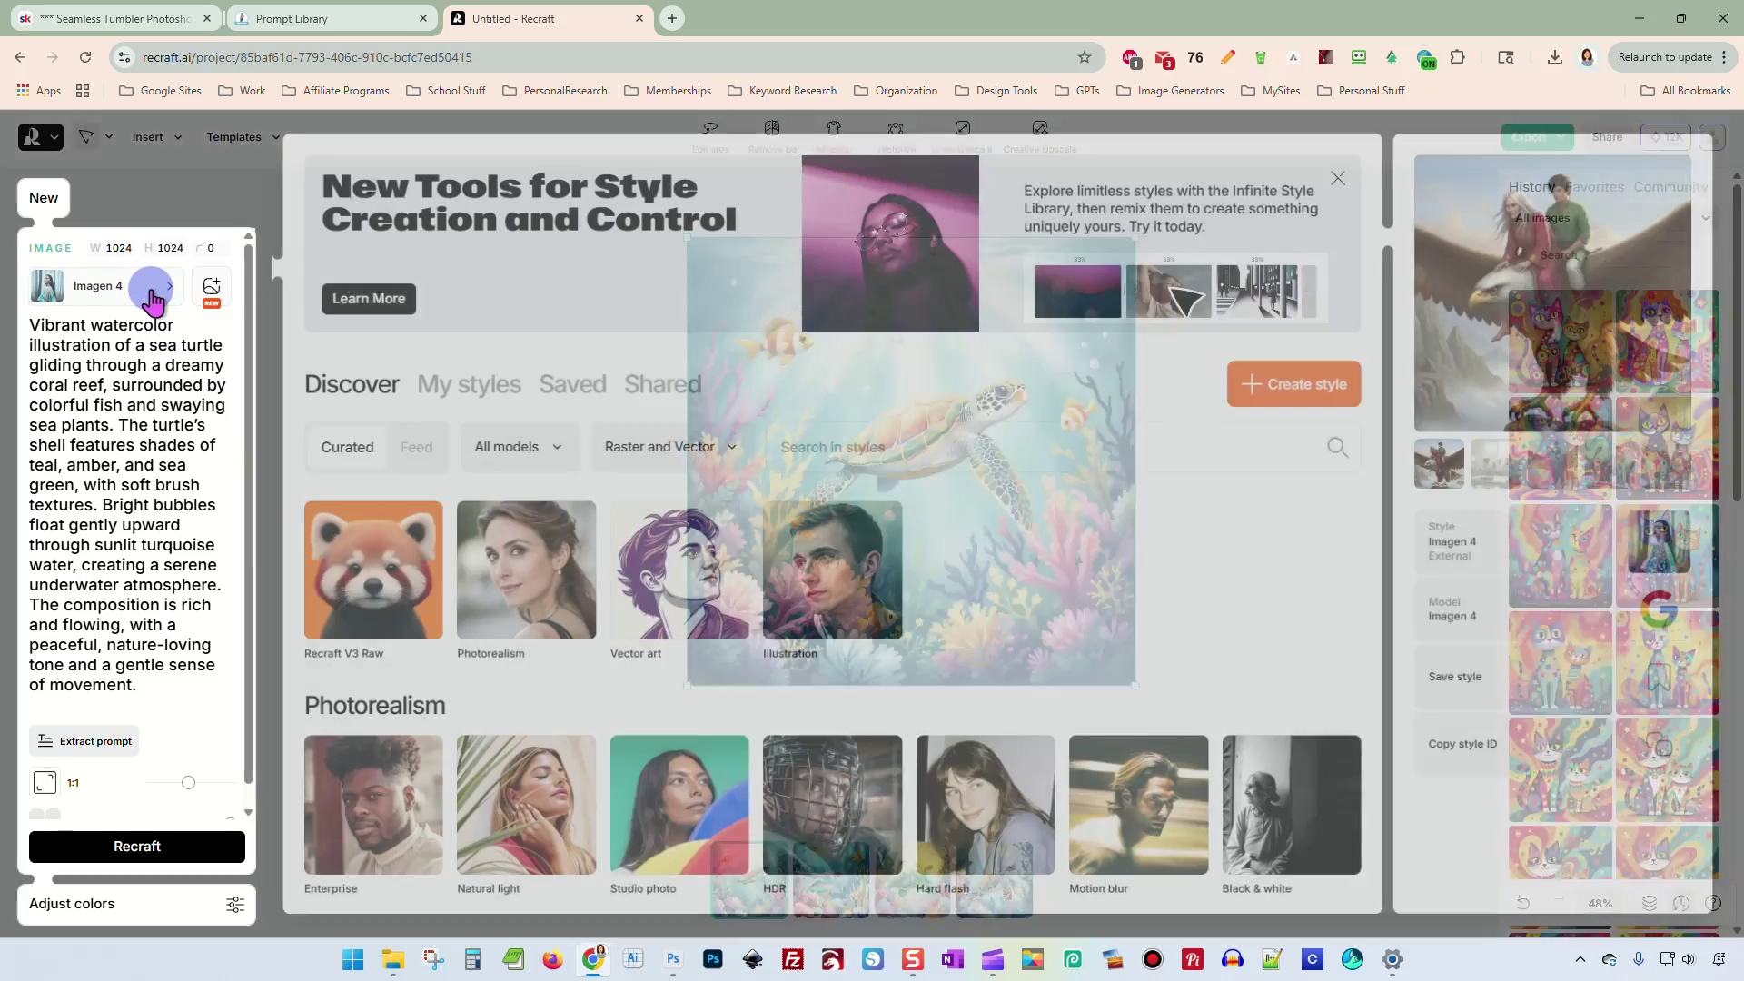
click(497, 445)
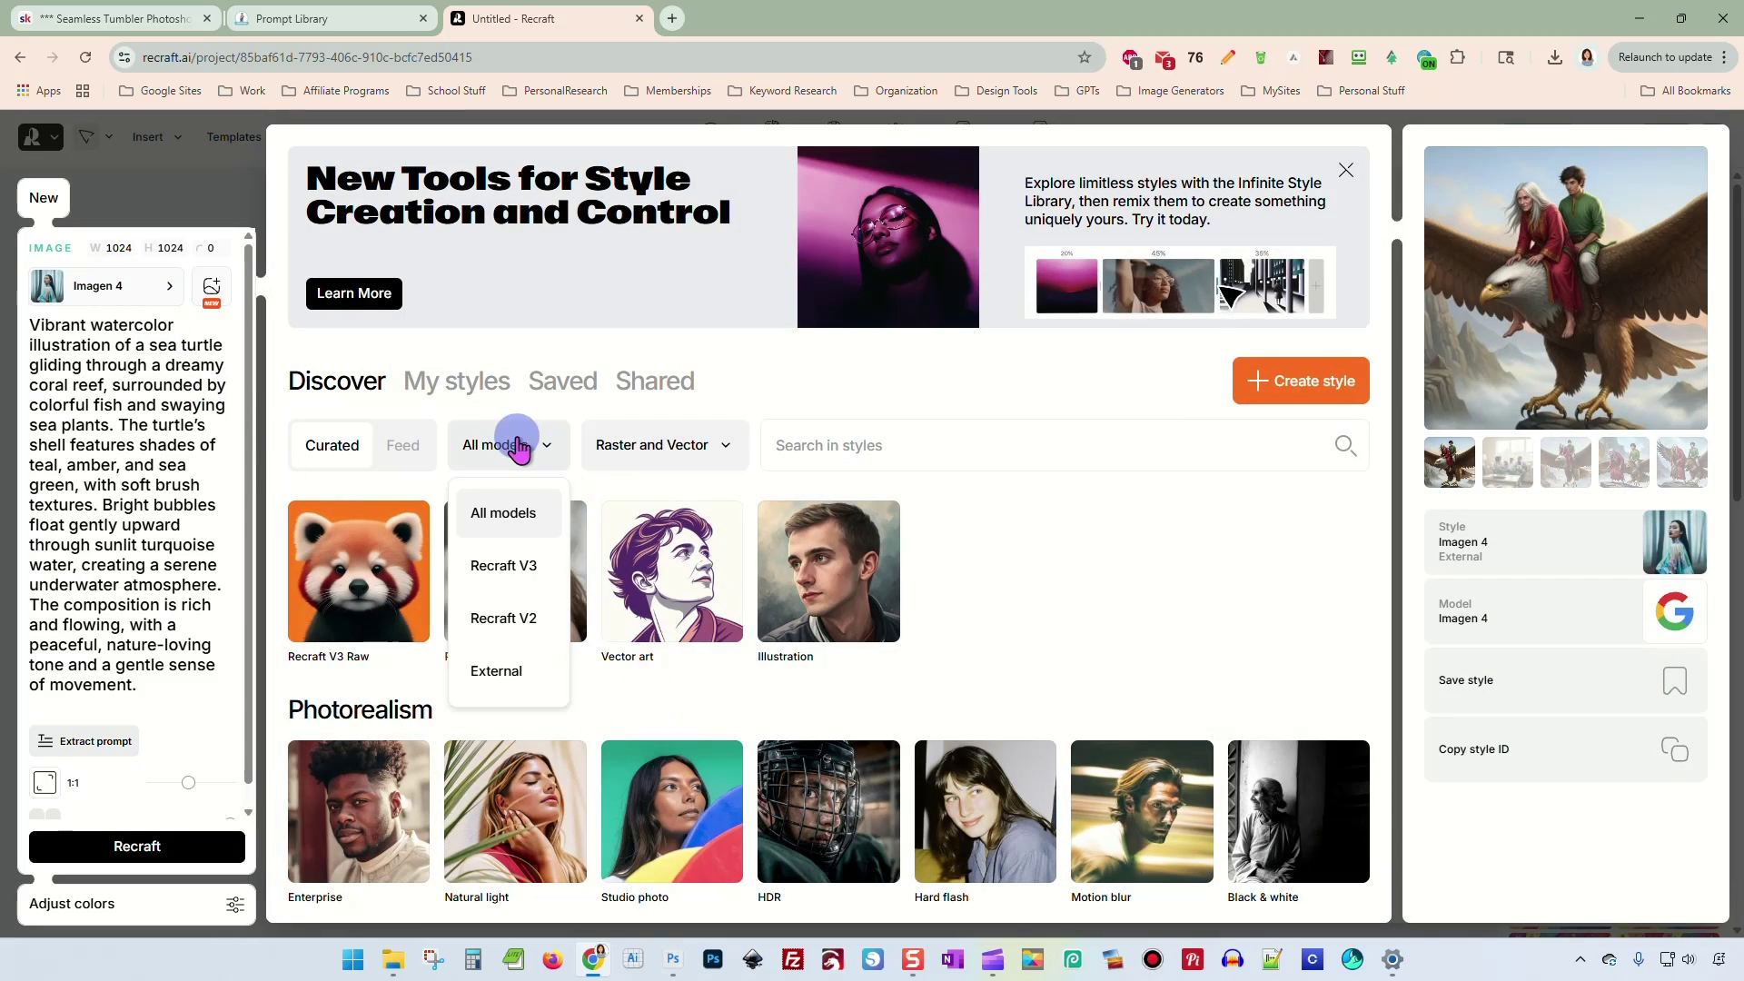
click(525, 667)
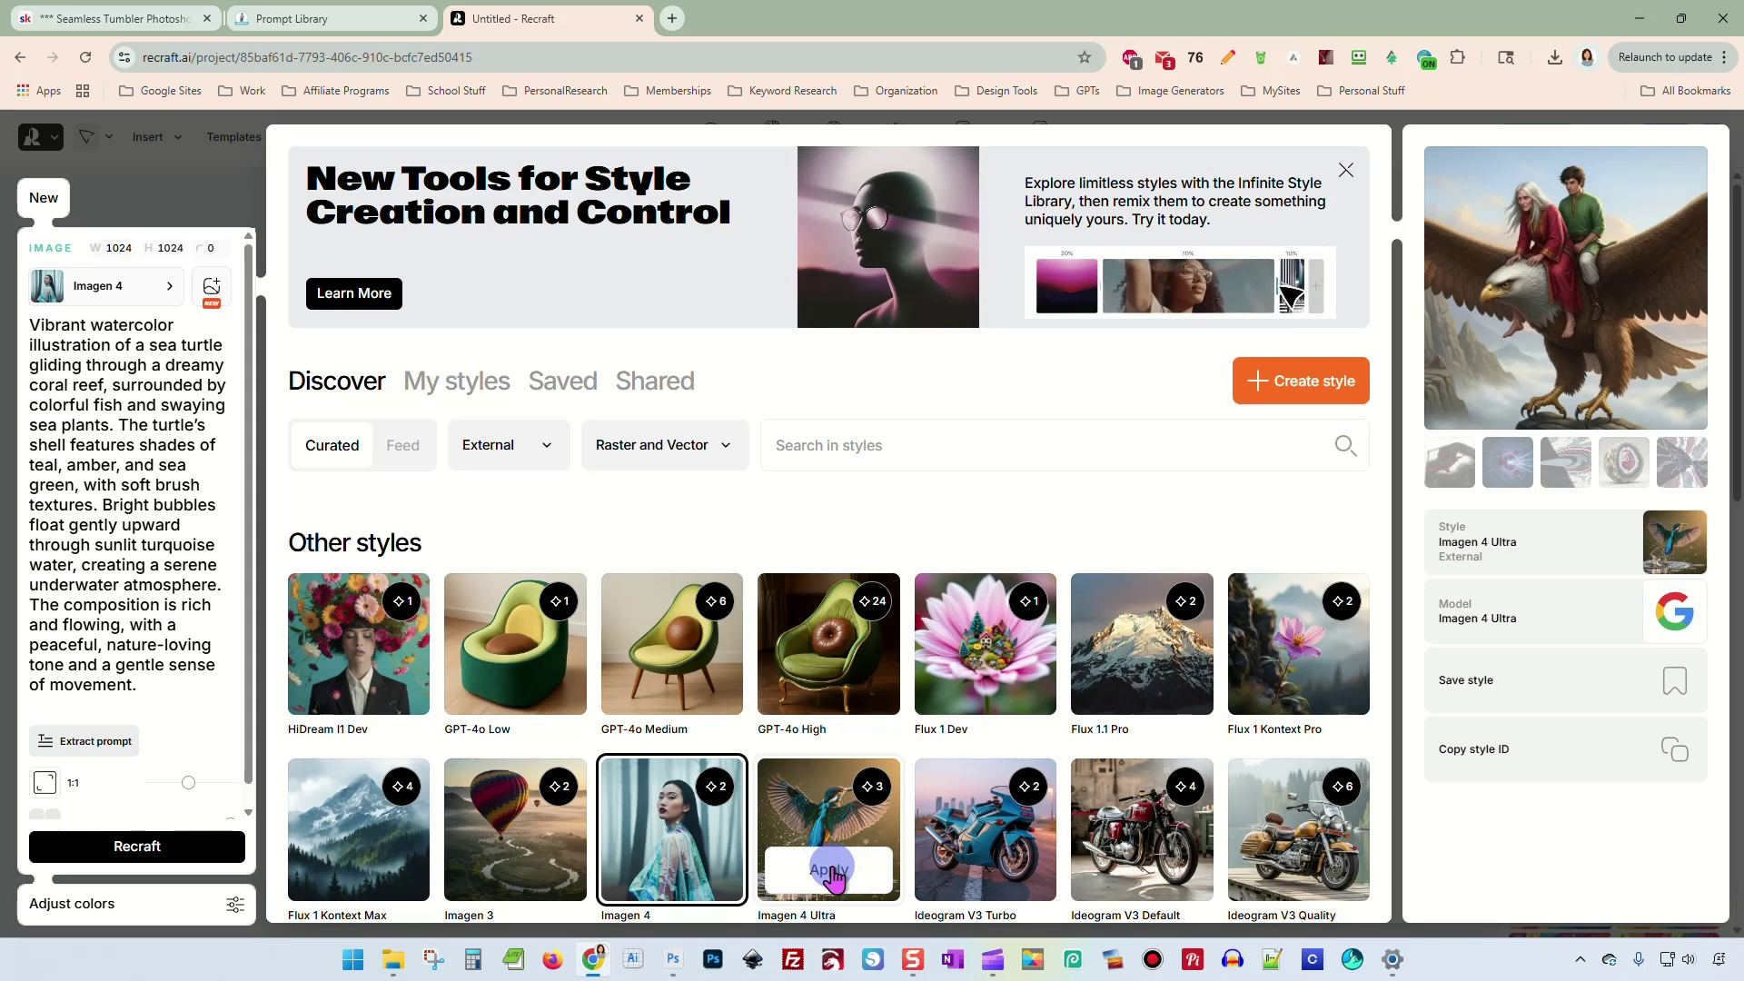
click(830, 870)
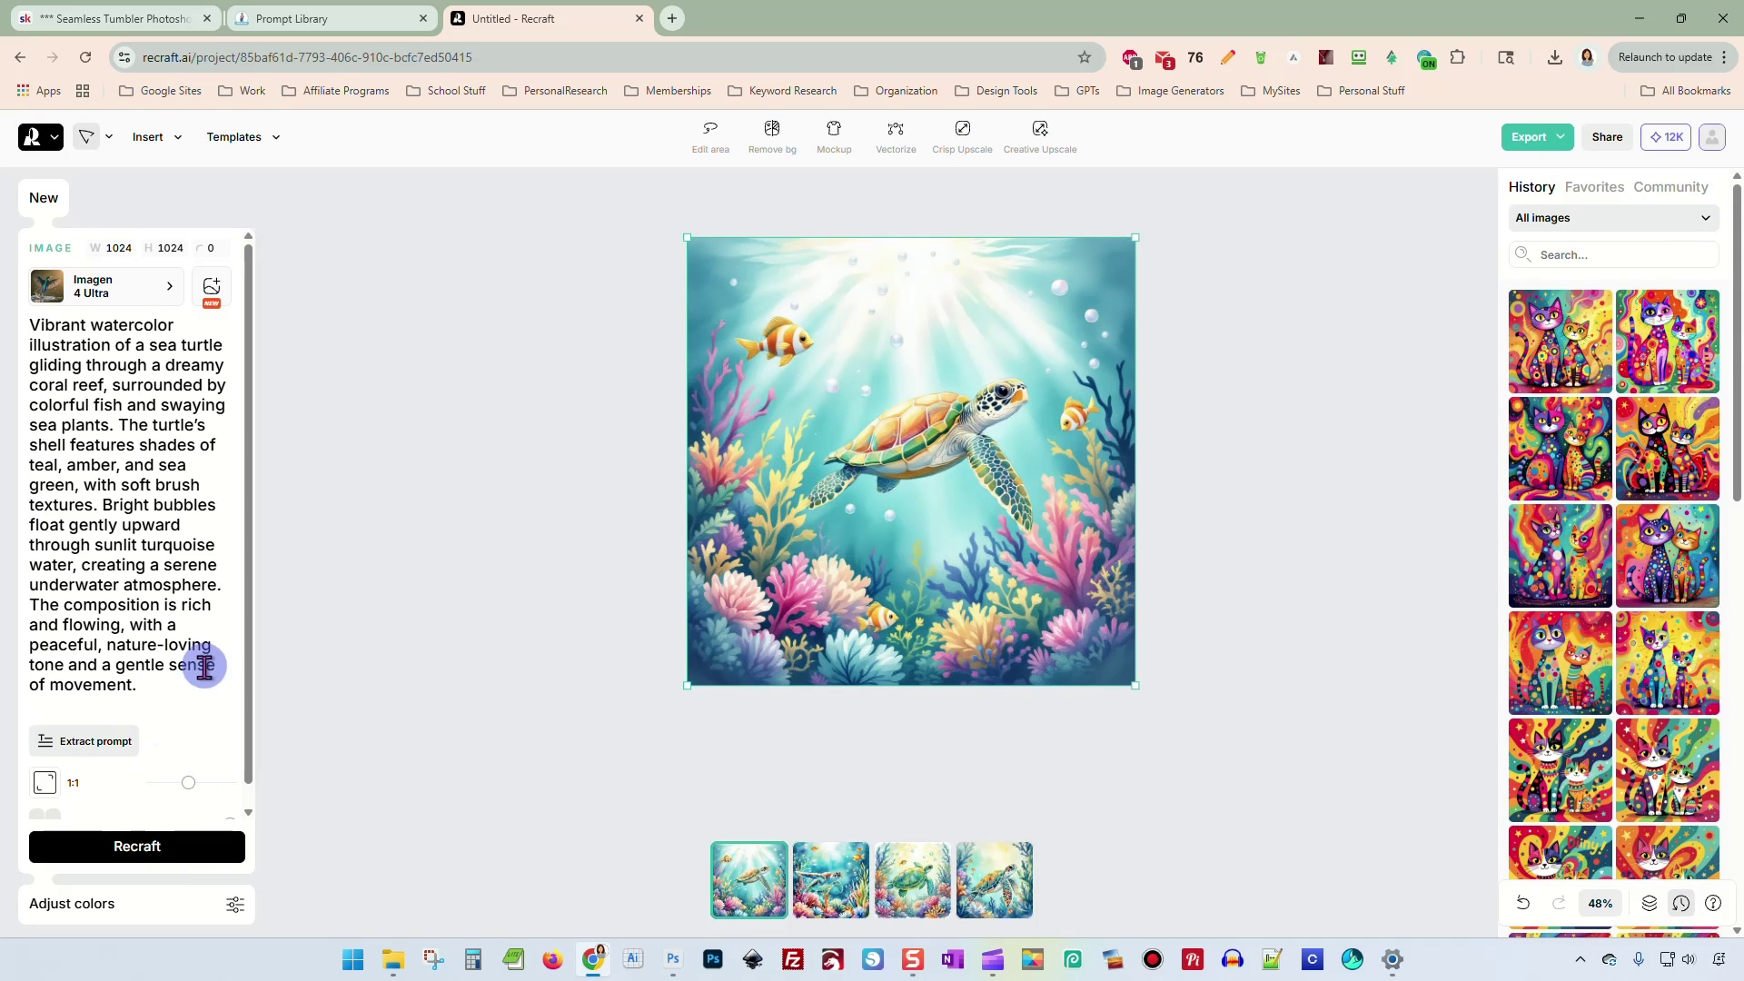
scroll(205, 665, down, 1)
click(164, 845)
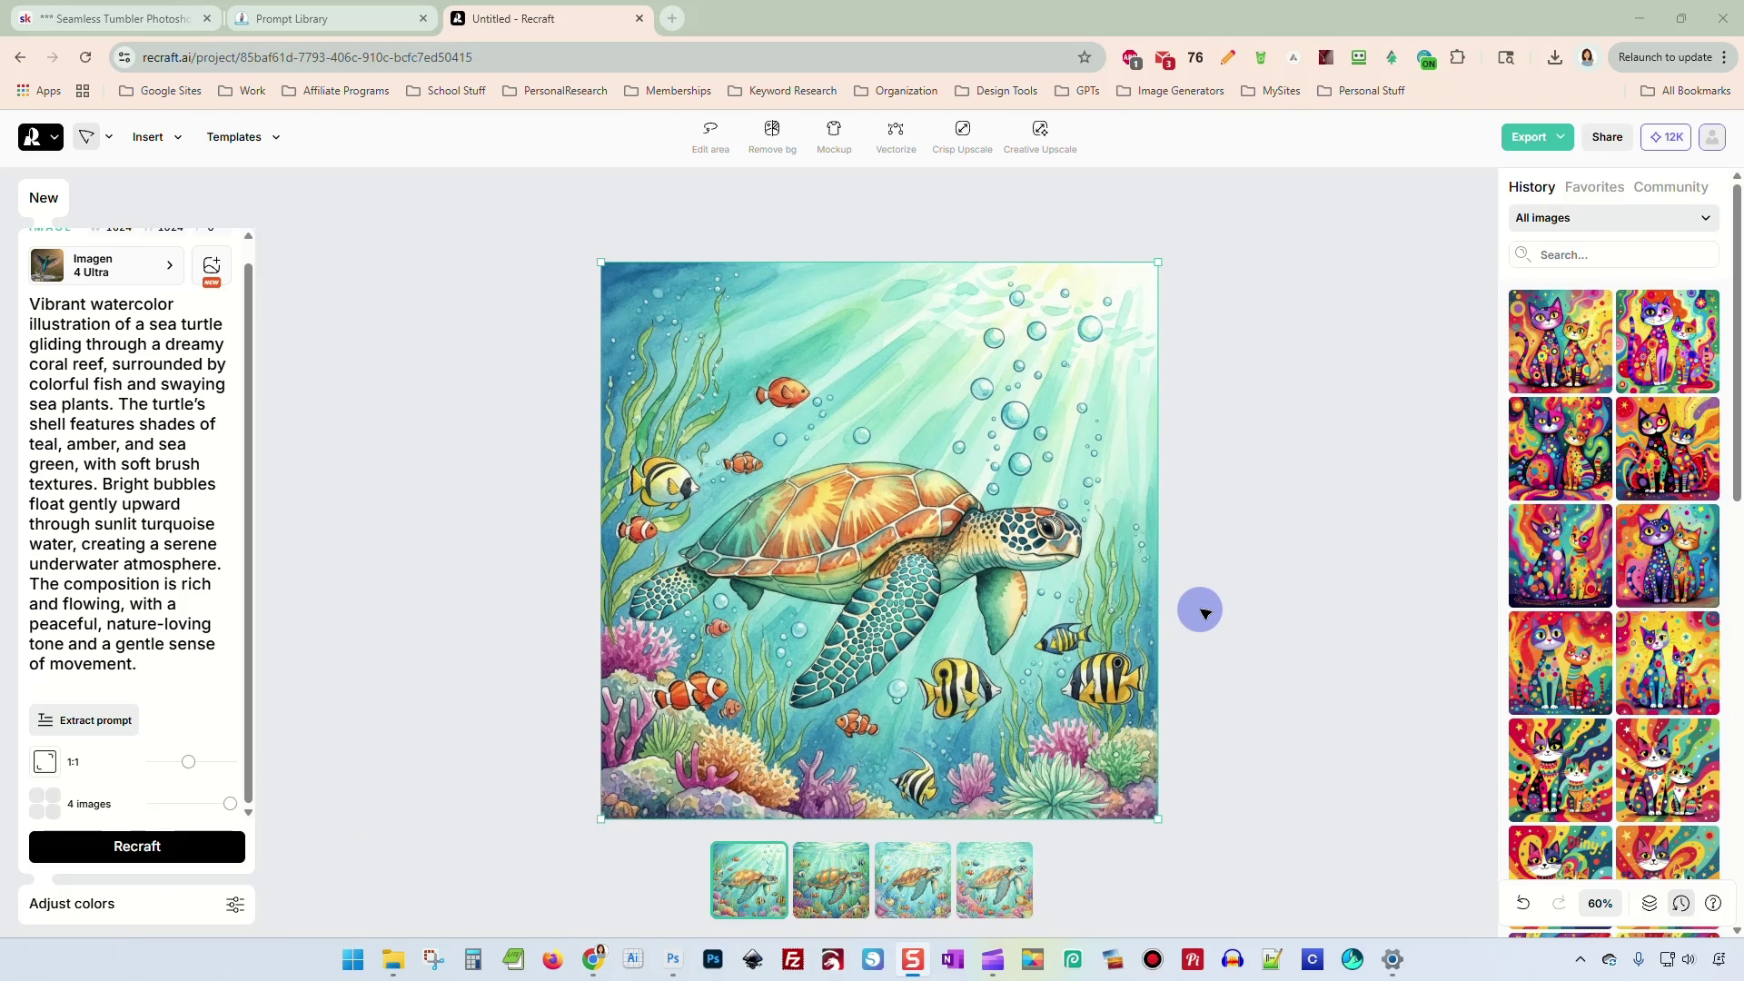
Compare the Imagen 4 Ultra sea turtle variations and select the second one.
scroll(1197, 611, up, 1)
click(830, 878)
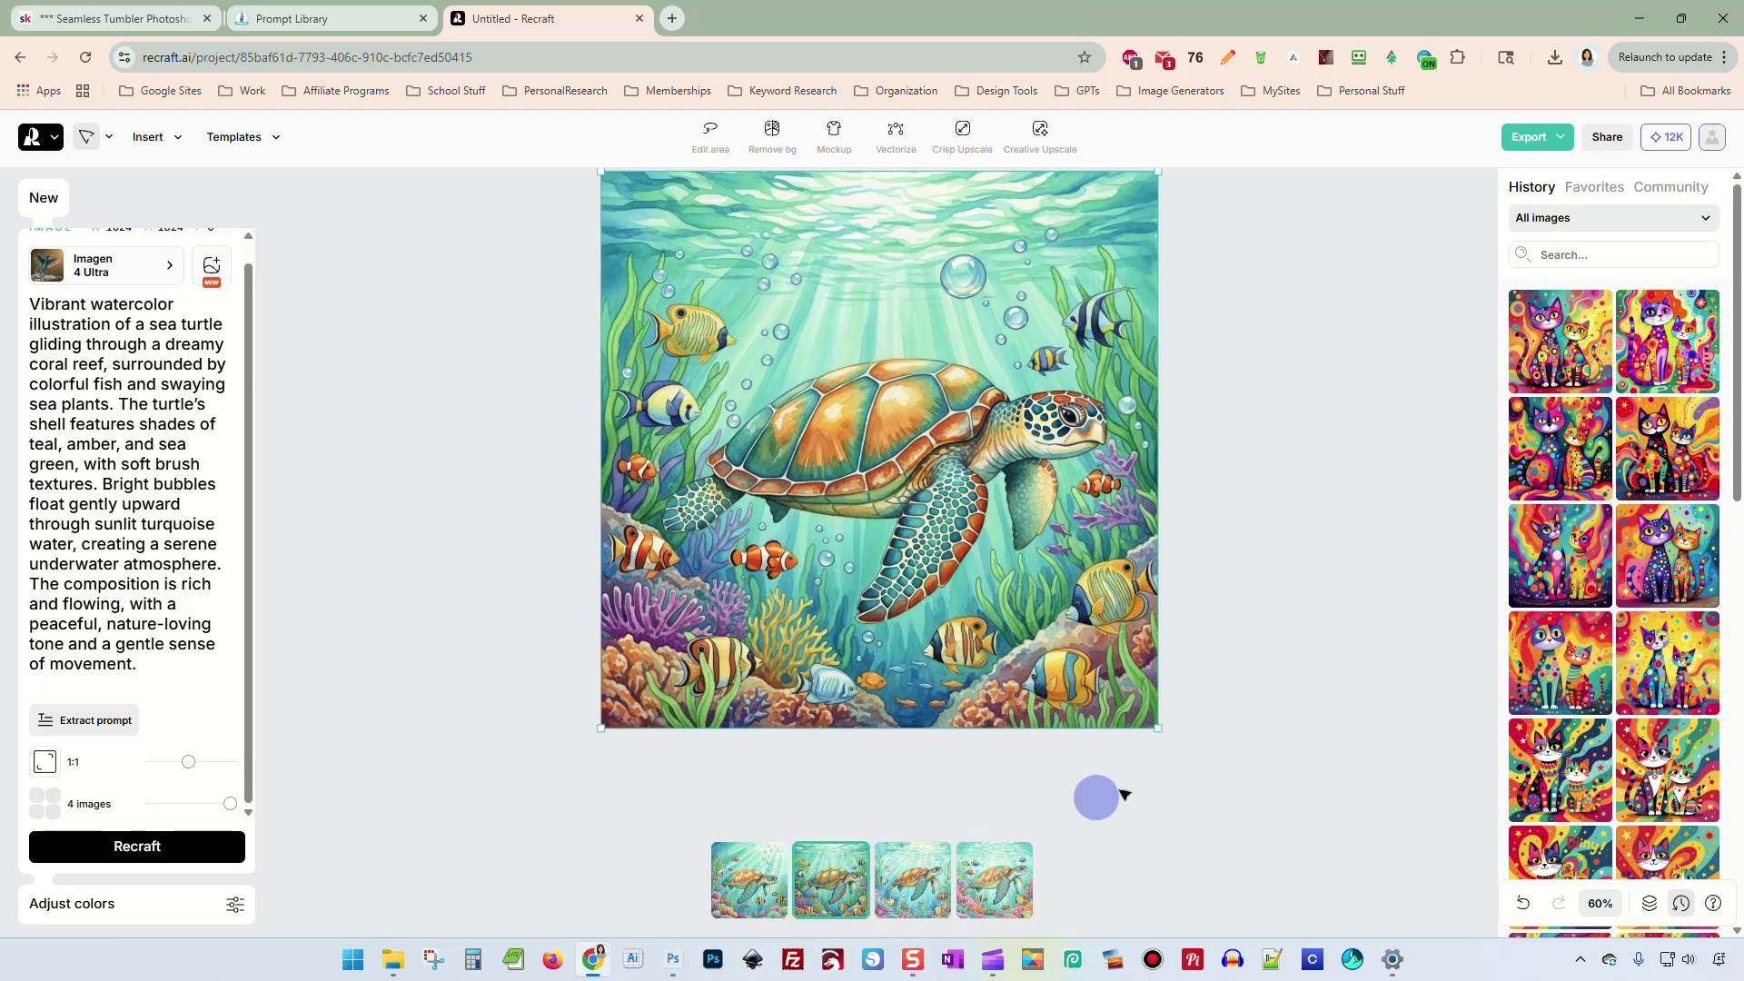
scroll(1218, 744, up, 1)
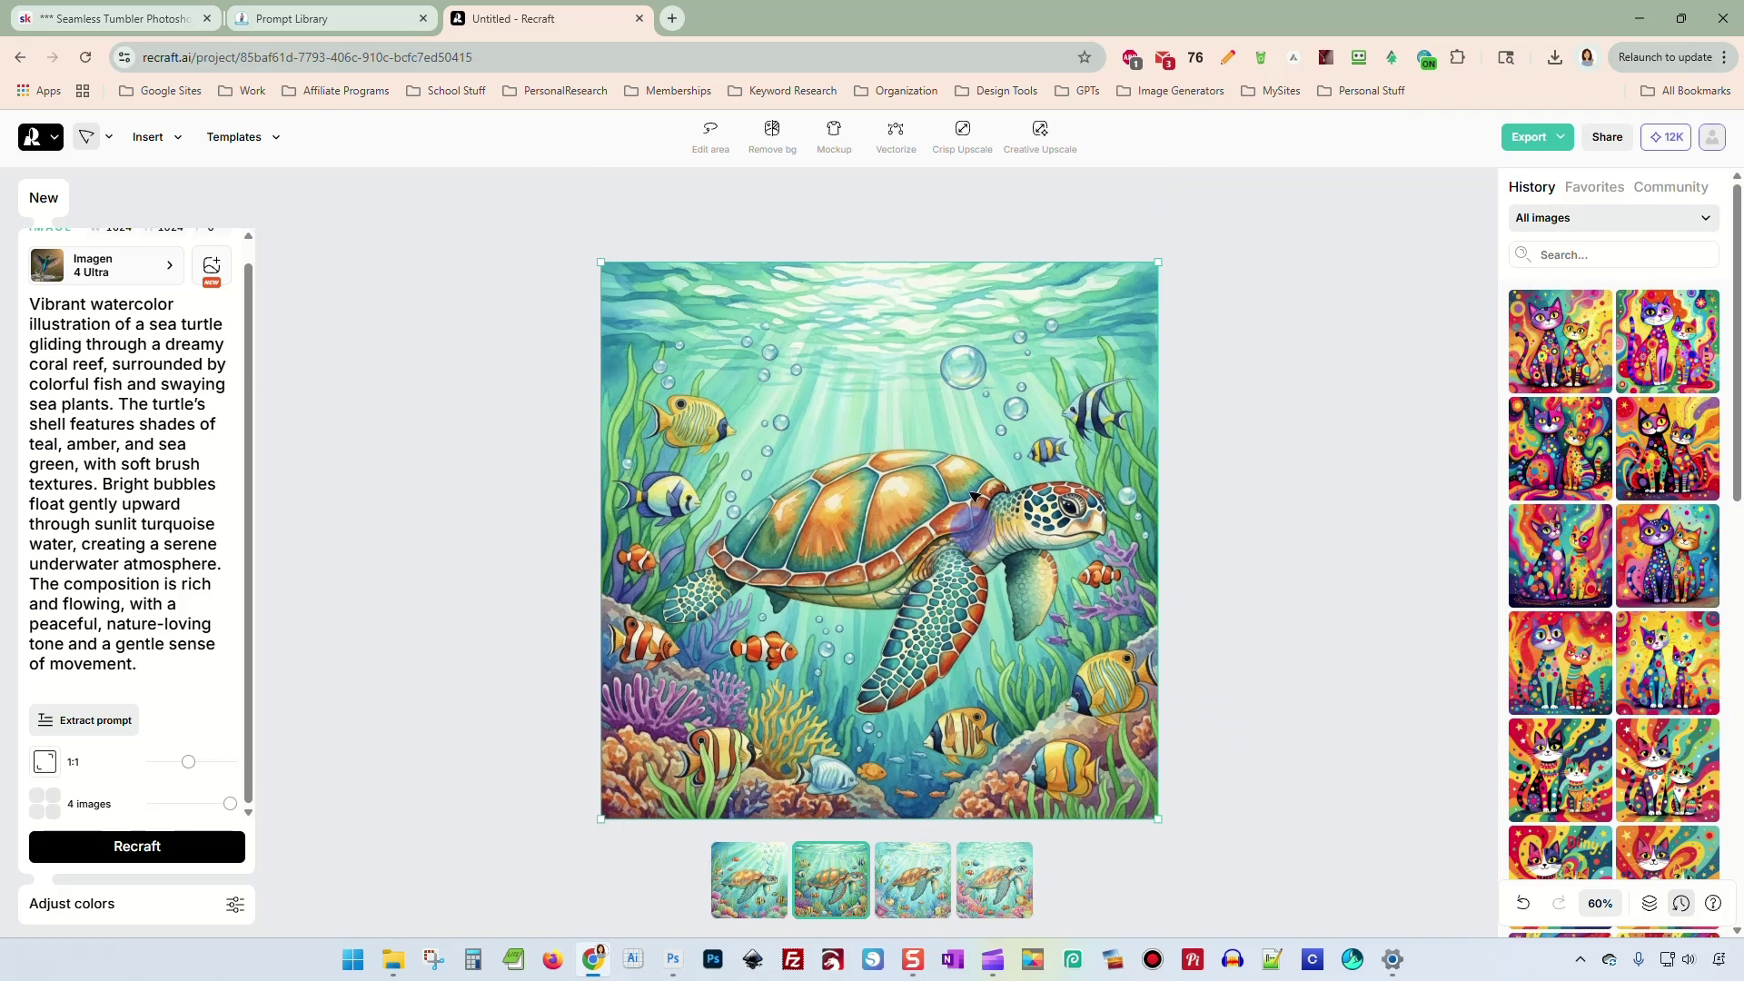
click(912, 877)
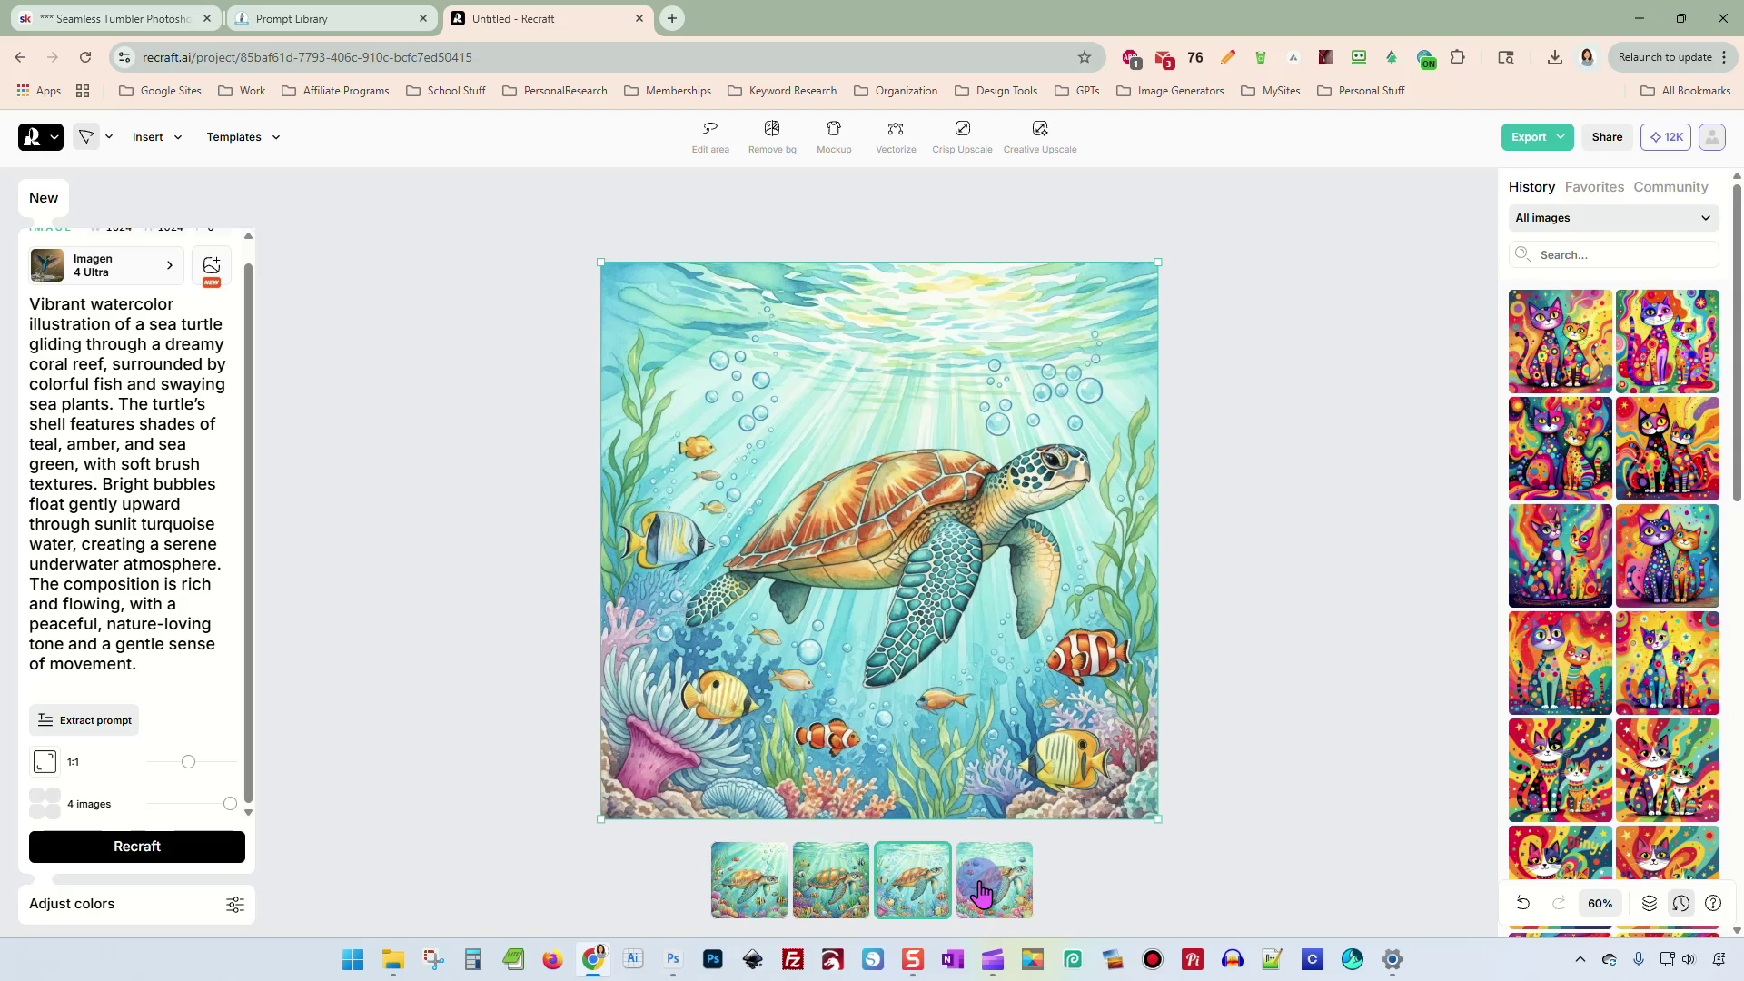
click(981, 890)
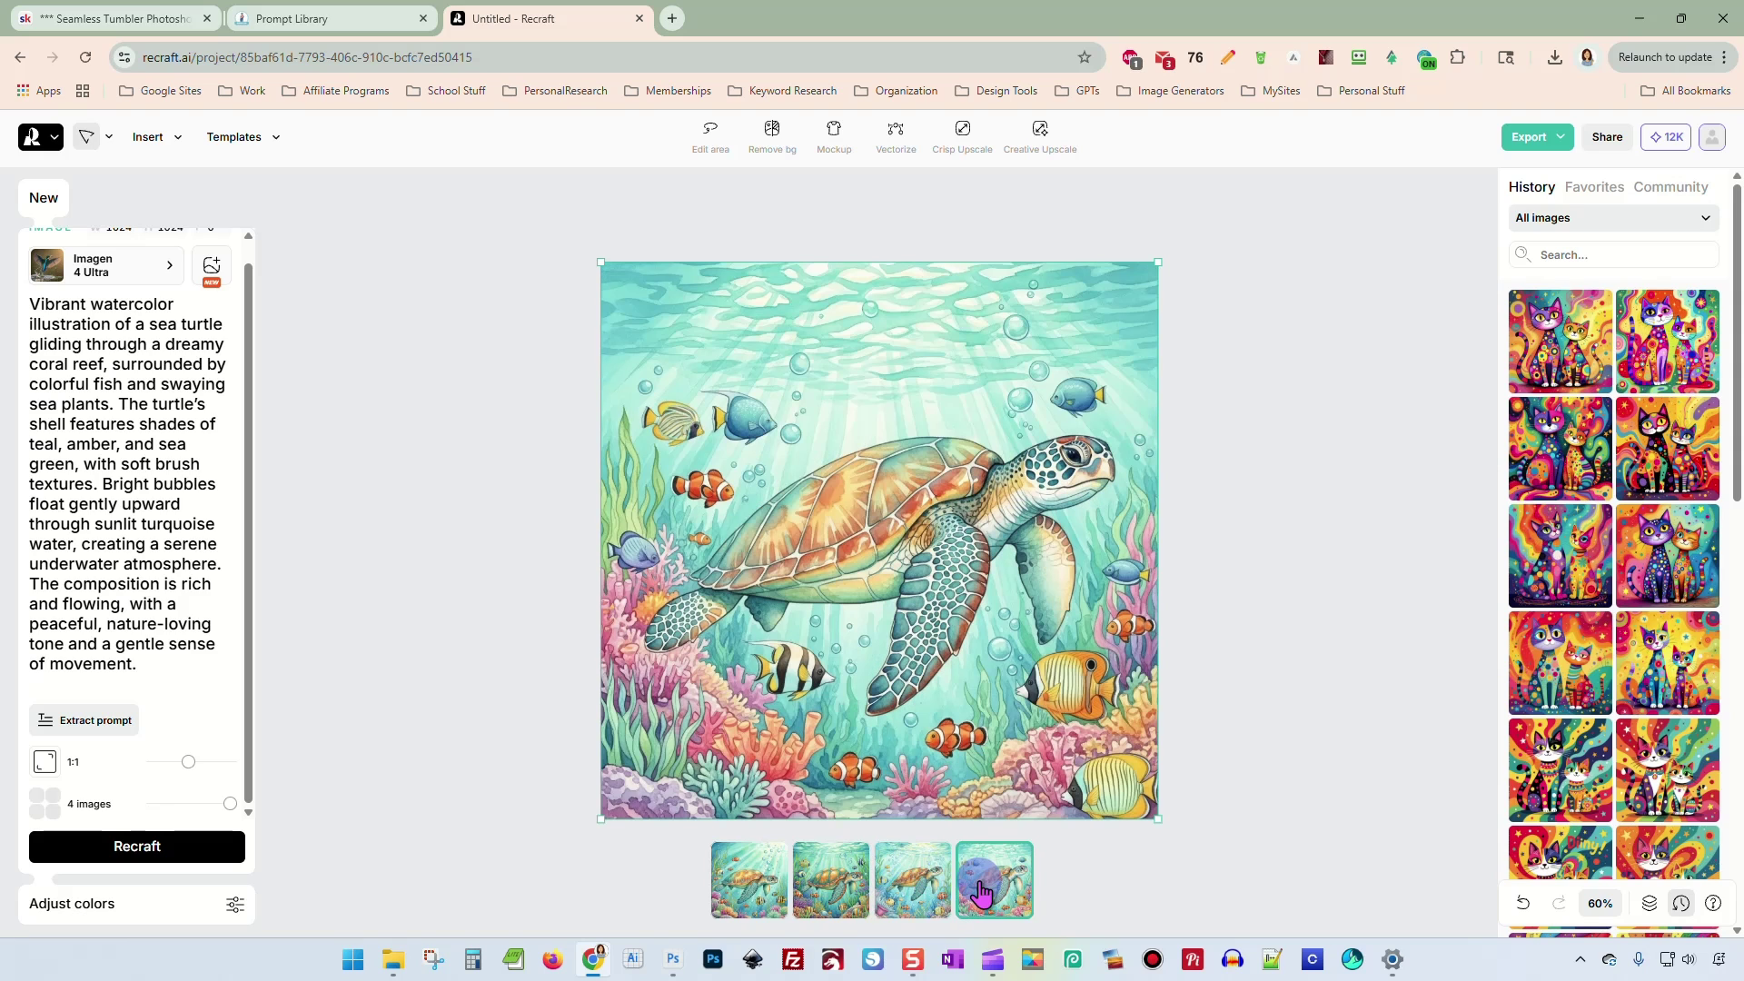
click(913, 888)
click(863, 891)
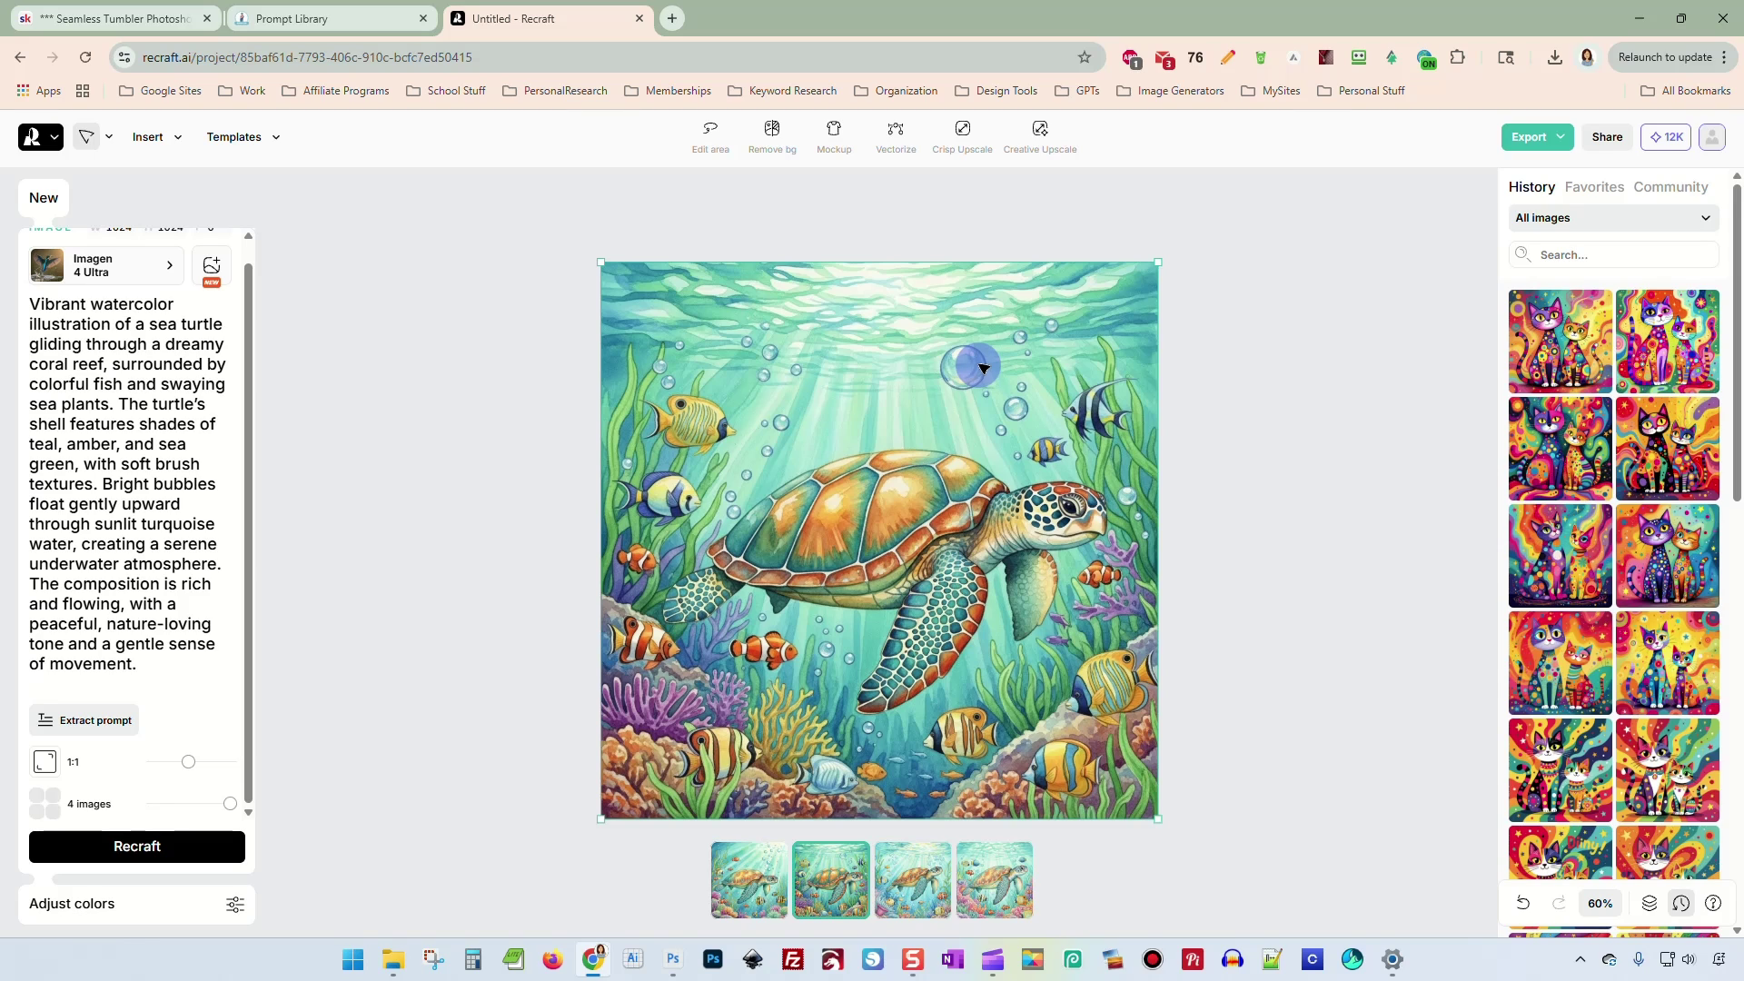
Apply Crisp Upscale to the selected sea turtle image and fit the enlarged result in view.
scroll(864, 408, down, 2)
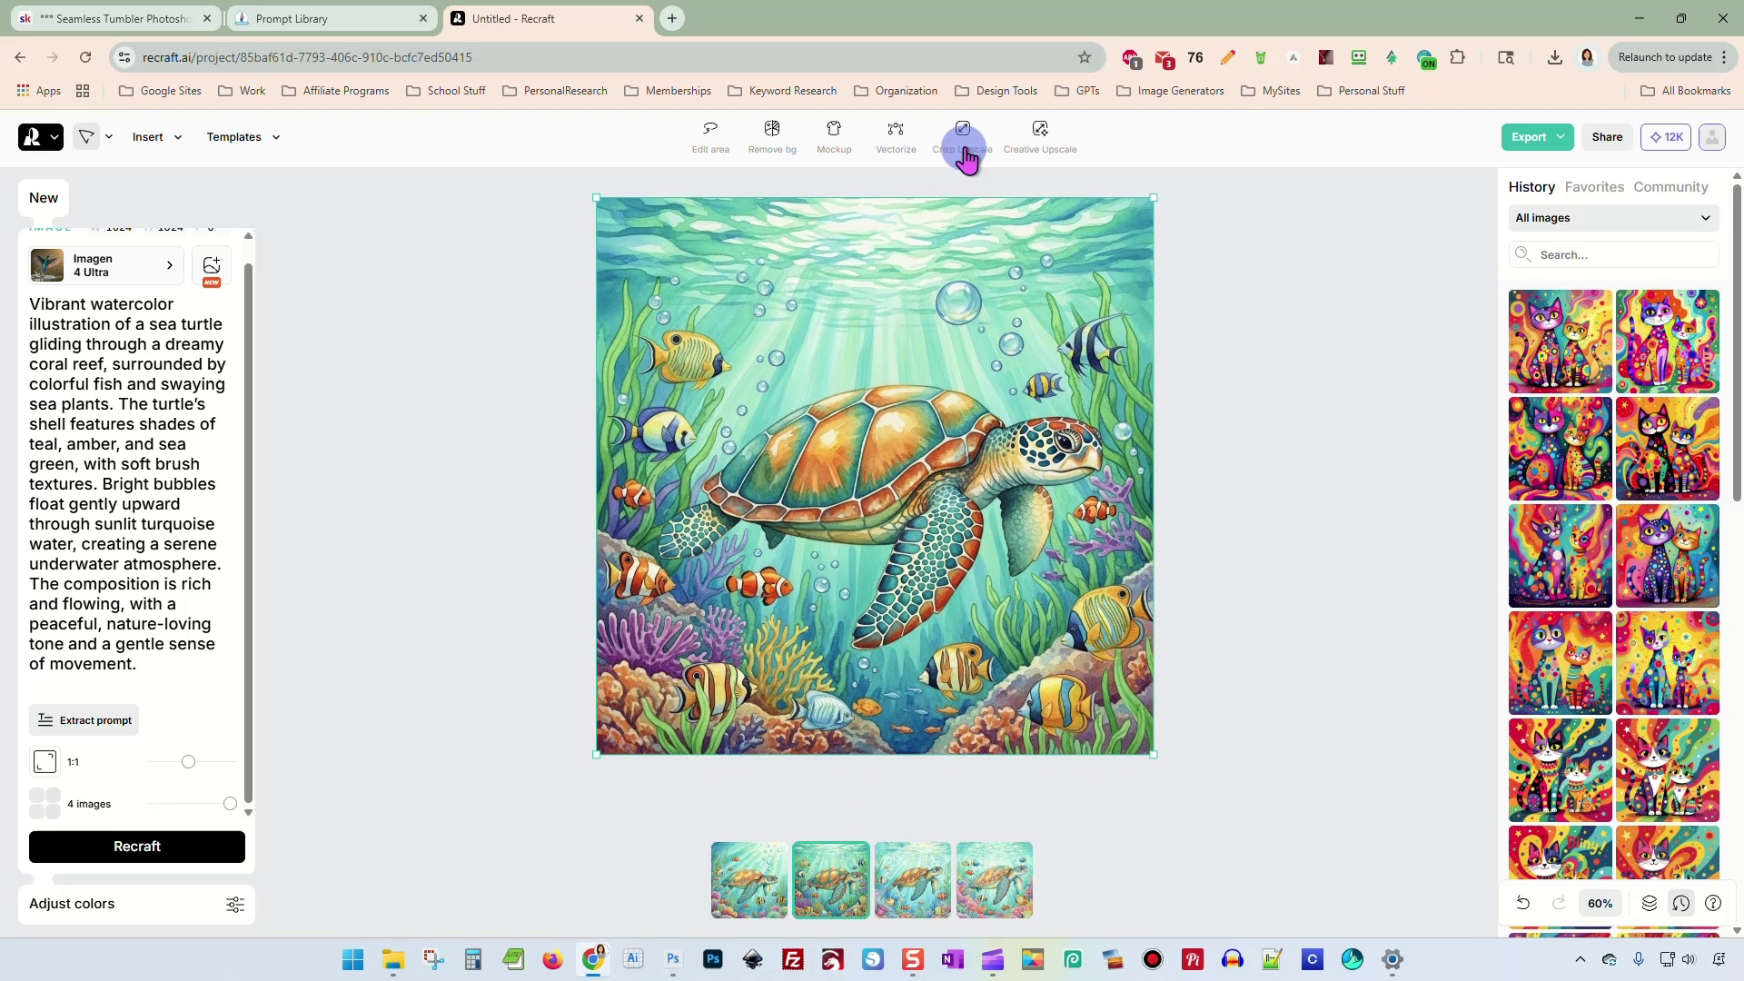
click(962, 139)
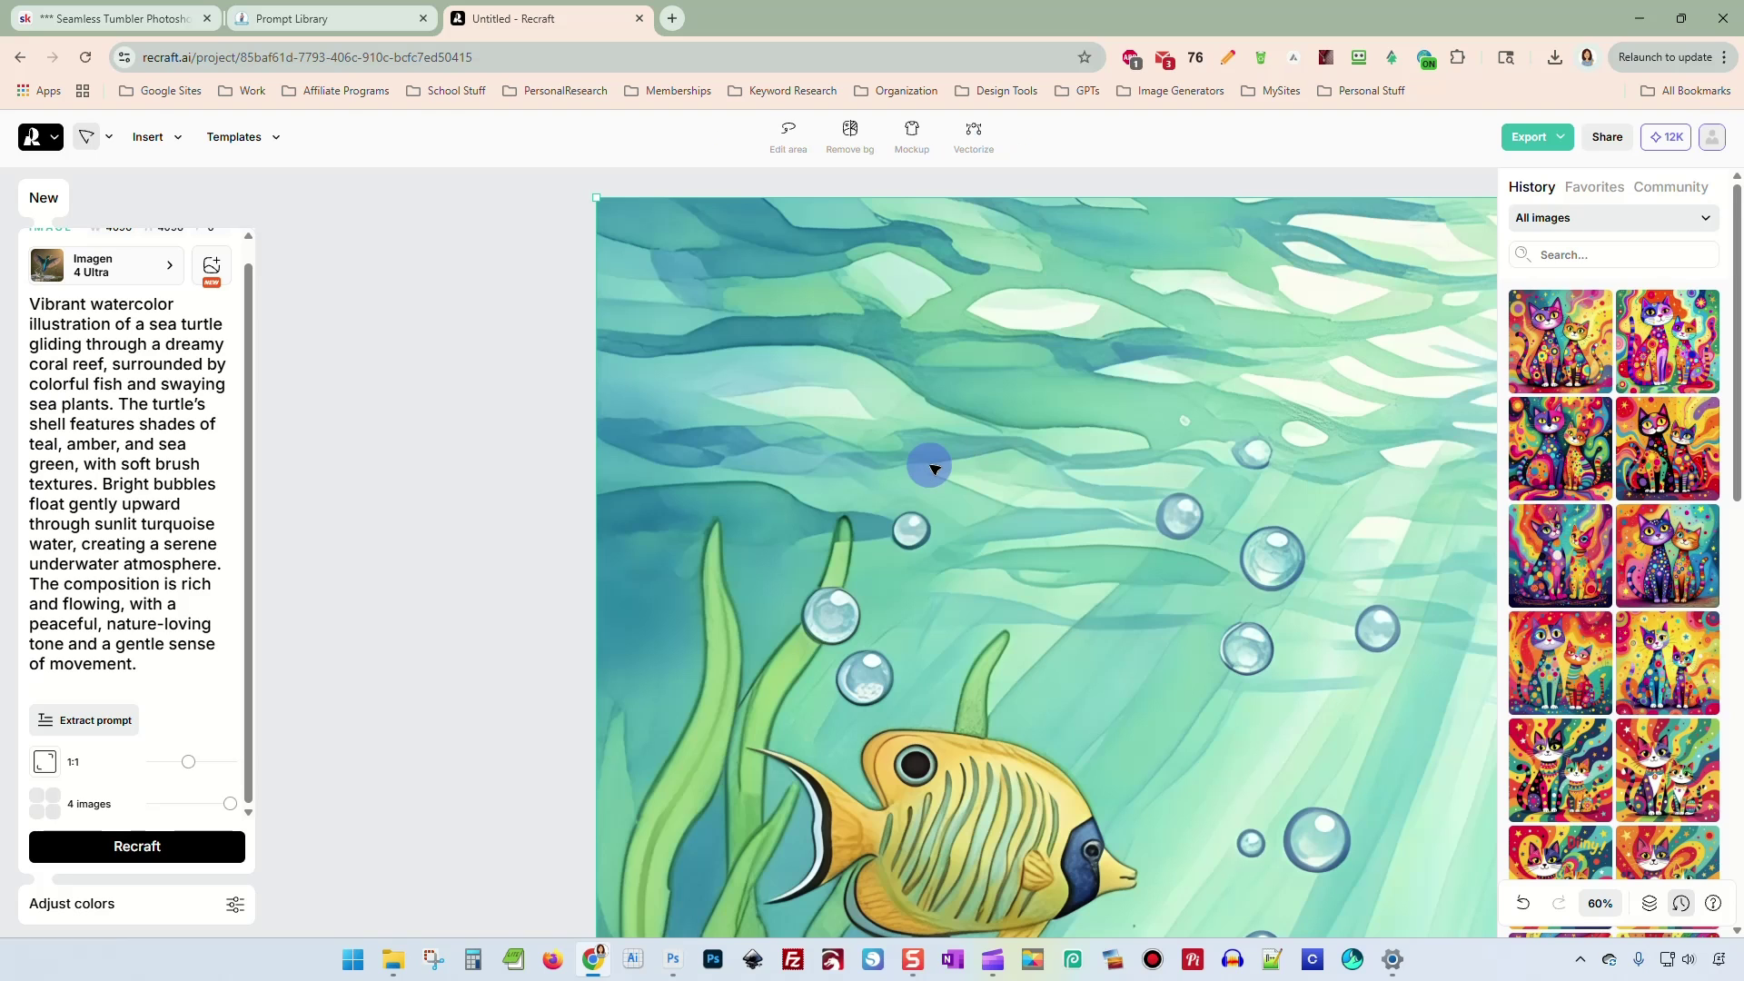
scroll(939, 465, down, 3)
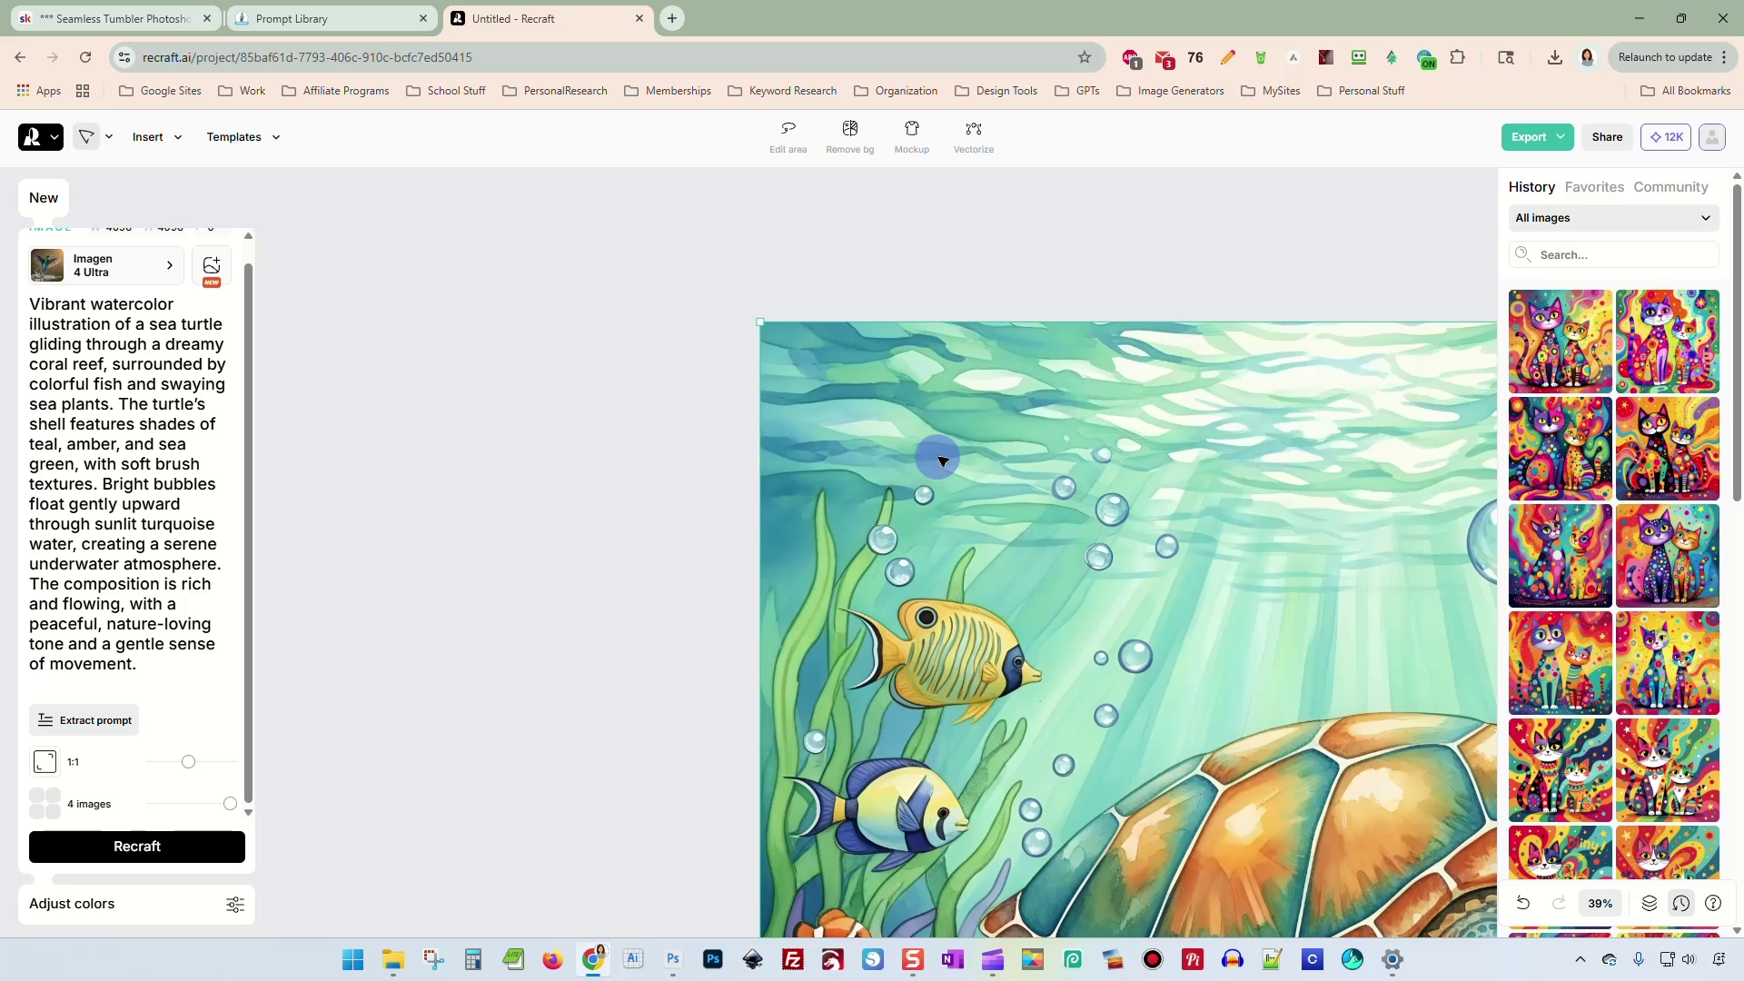
scroll(942, 460, down, 5)
scroll(899, 436, right, 3)
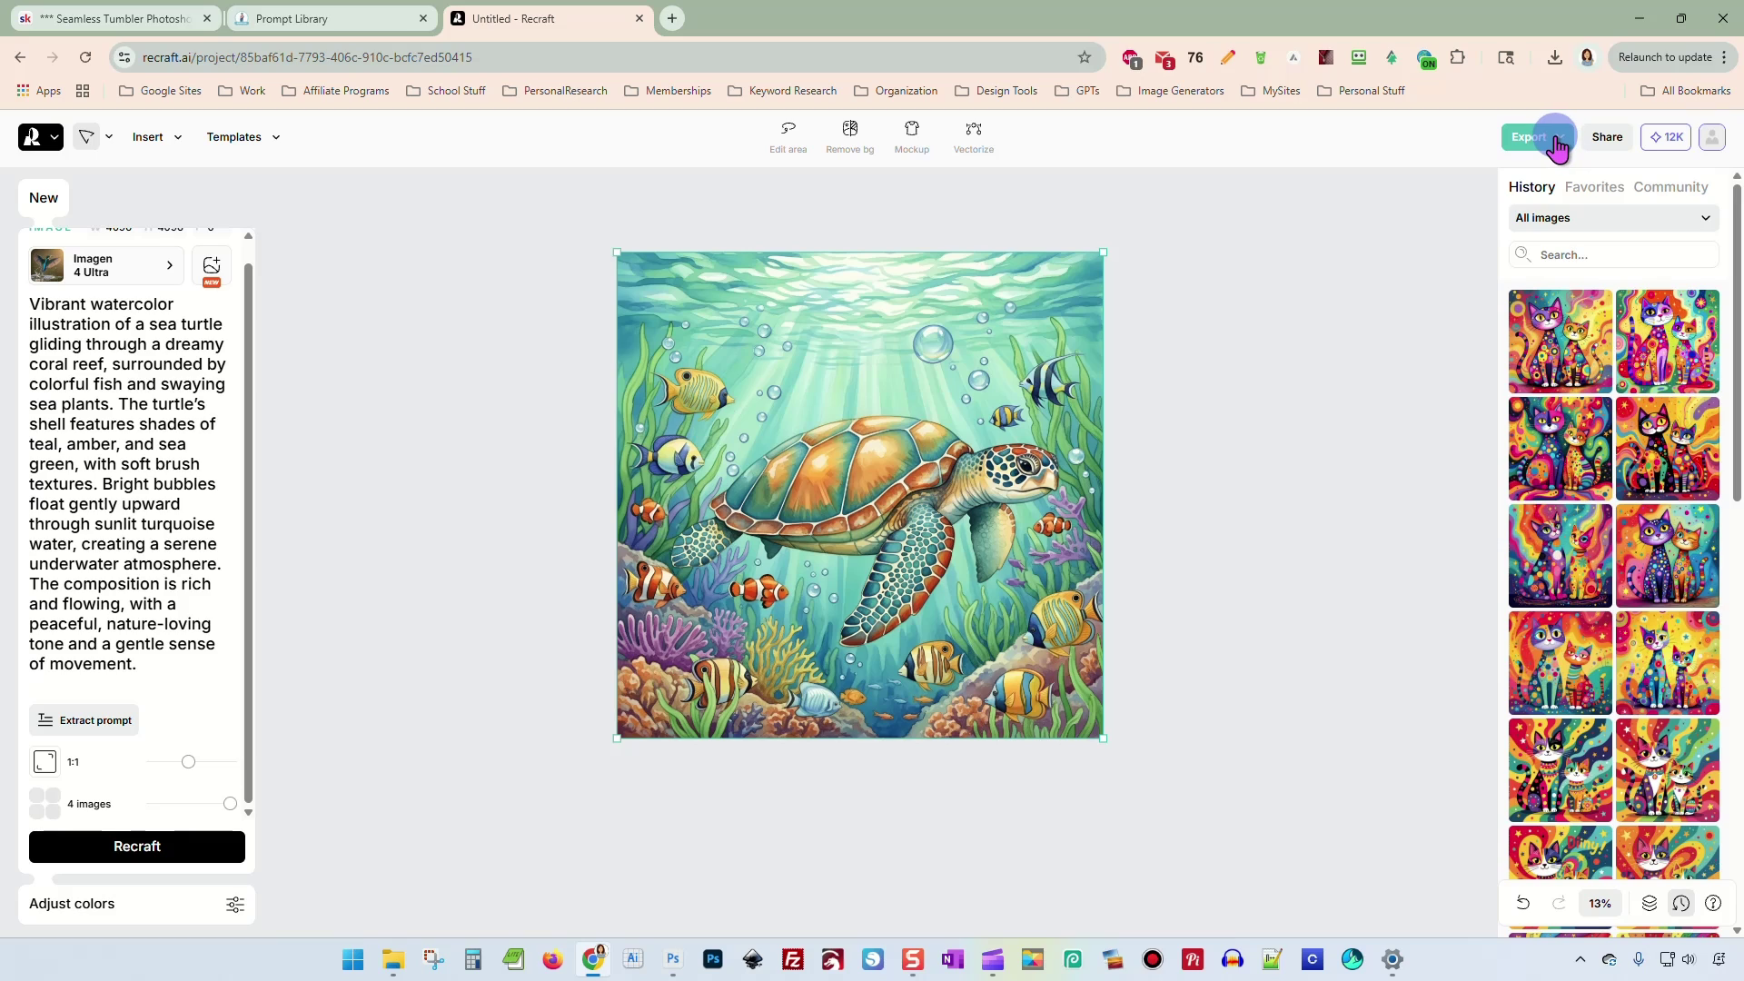
Export the upscaled turtle as a 4096 × 4096 PNG at 300 DPI and save it in the 4fish folder.
click(1557, 141)
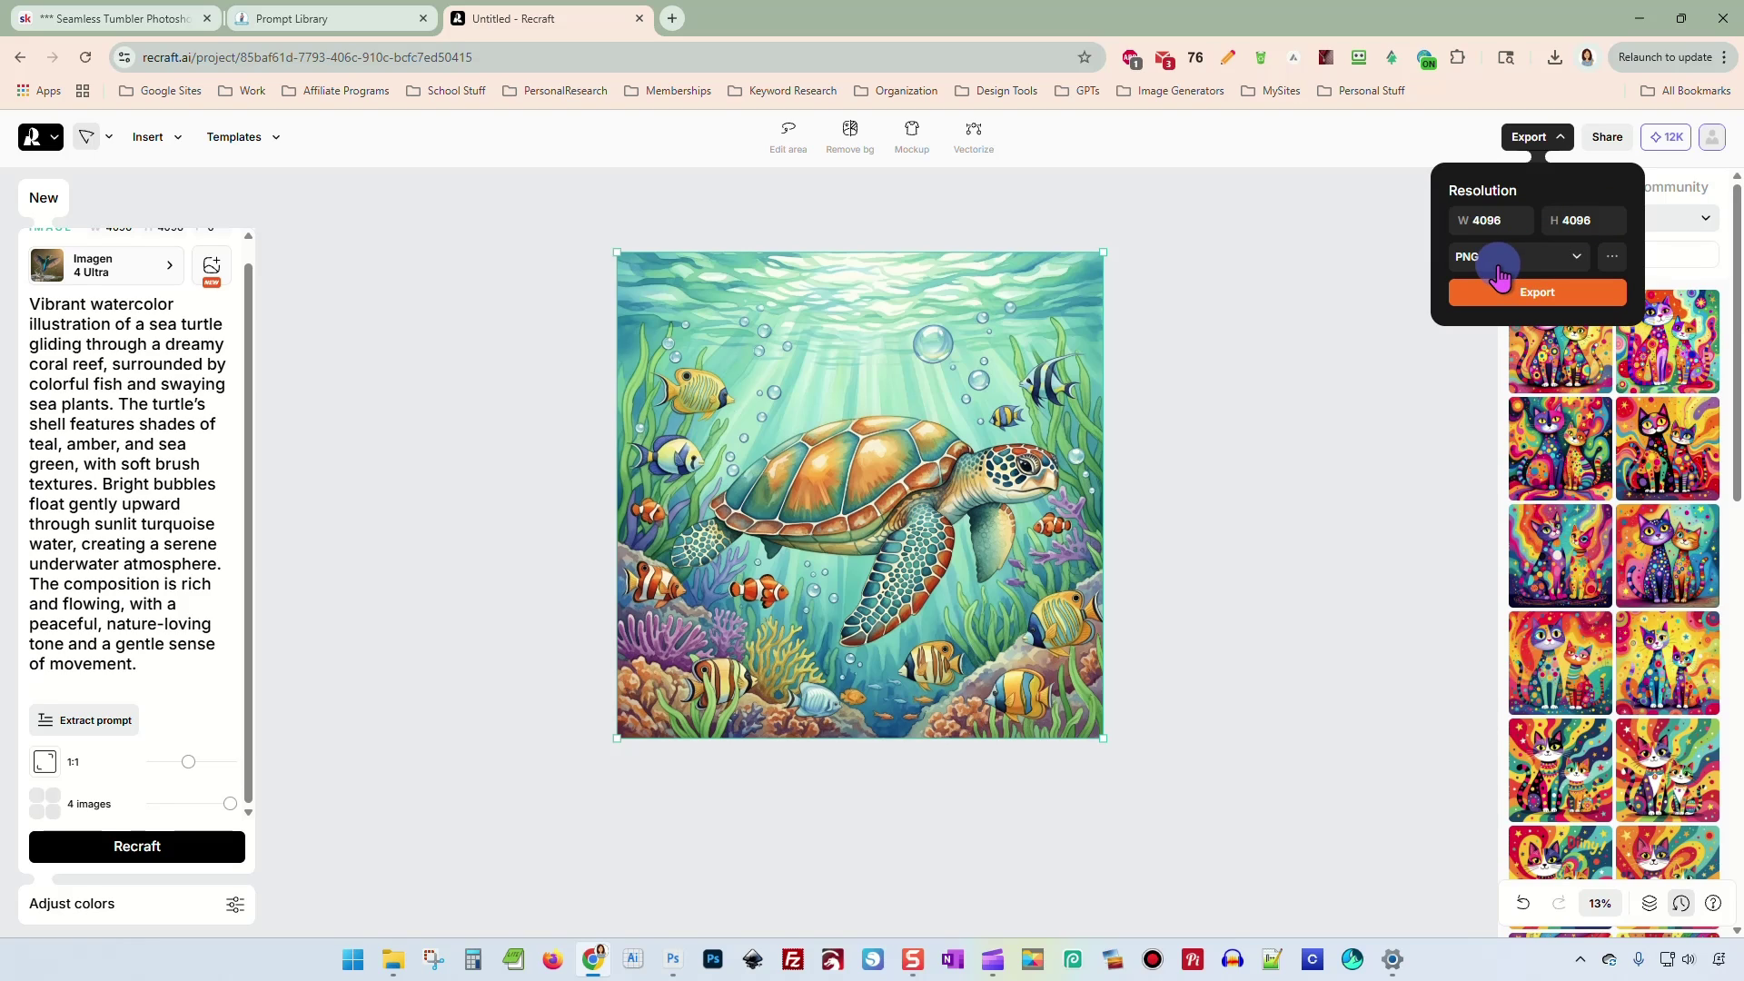
click(1610, 257)
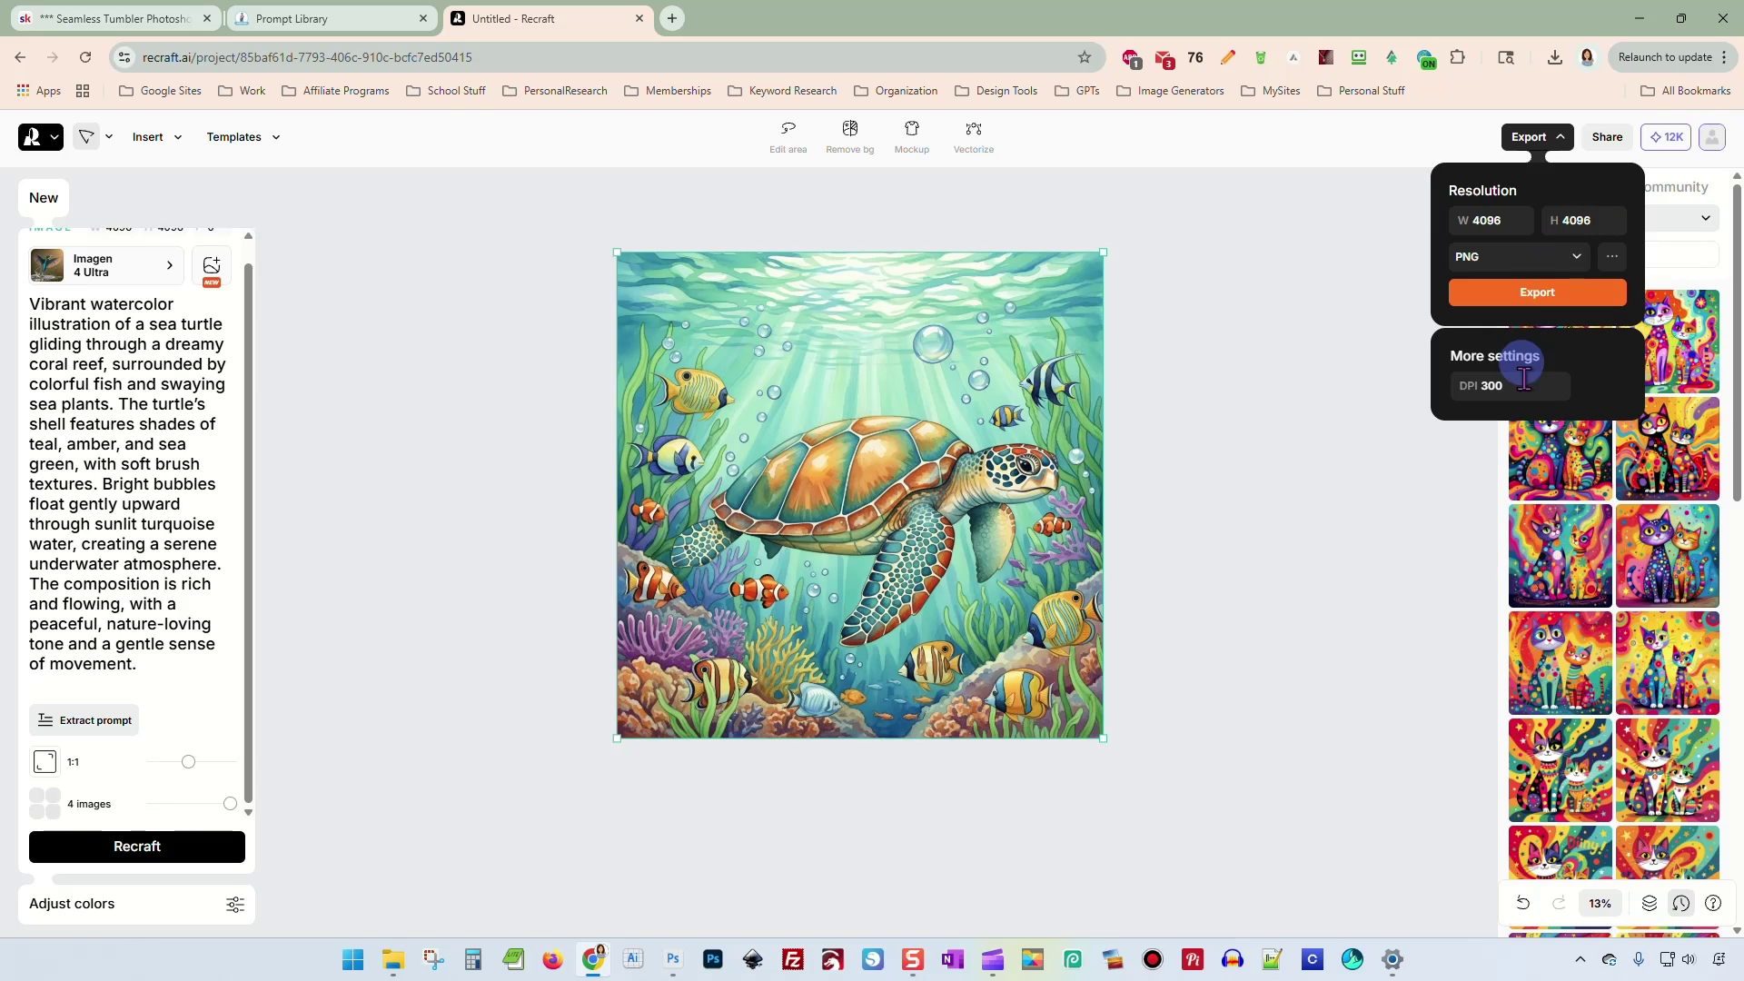
click(1526, 294)
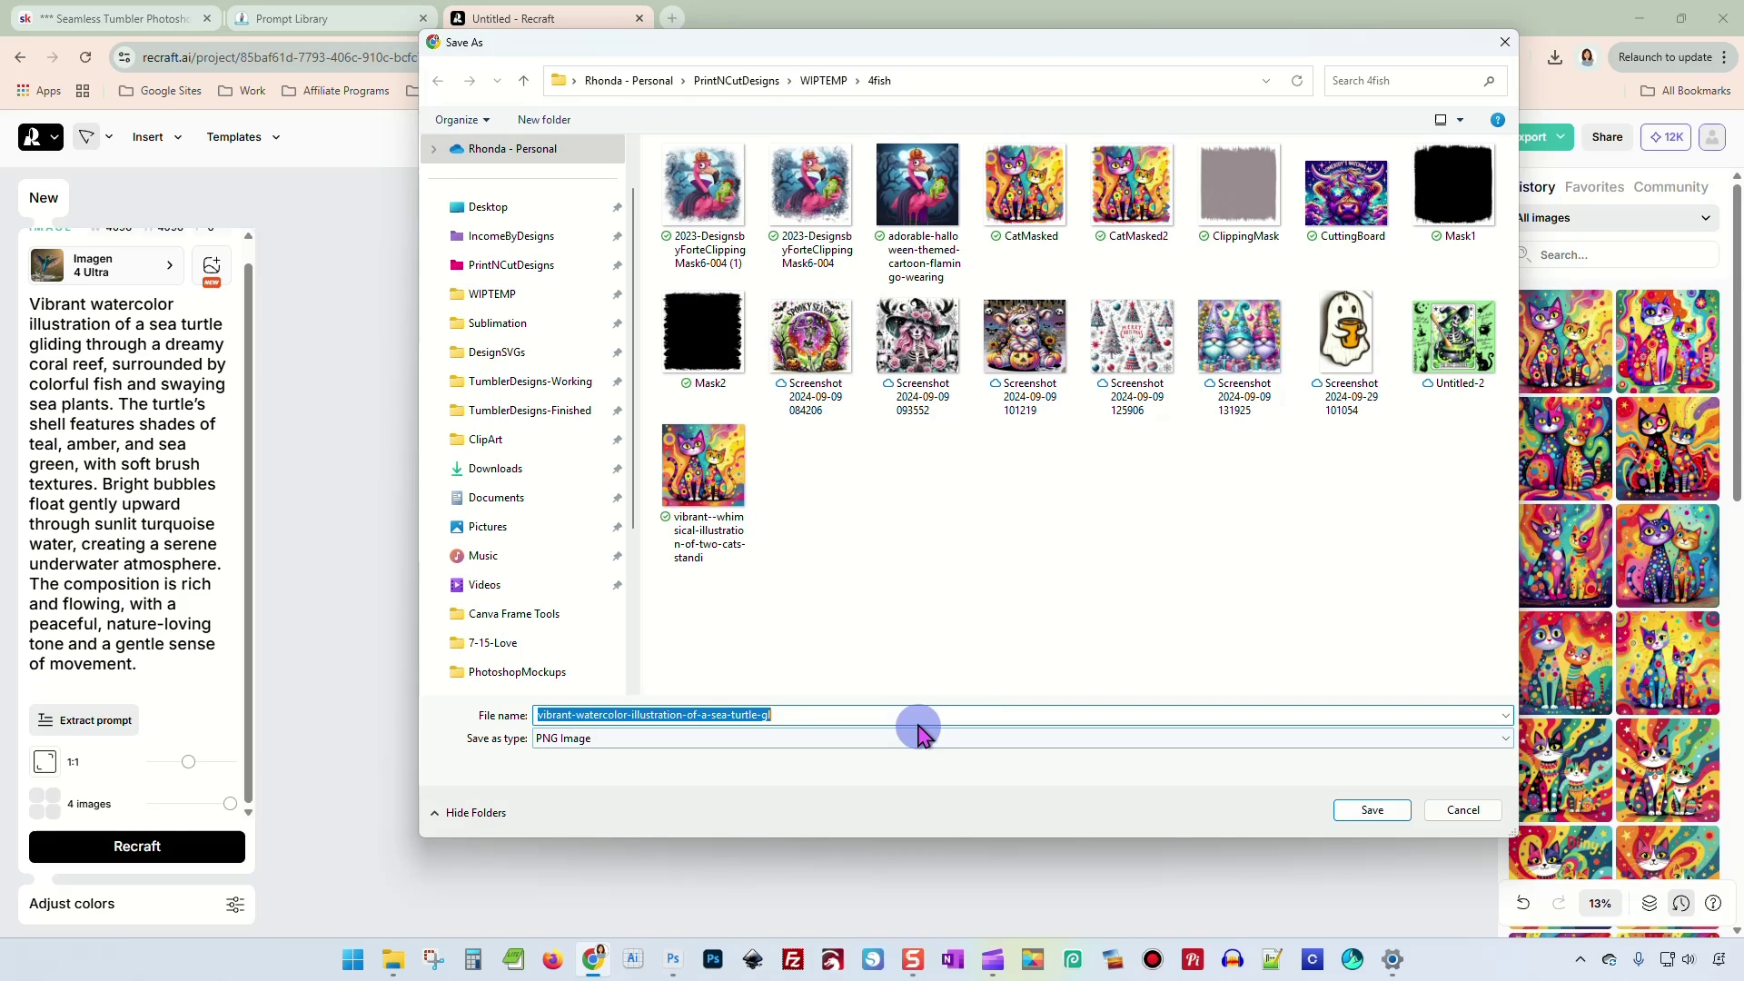
click(1370, 811)
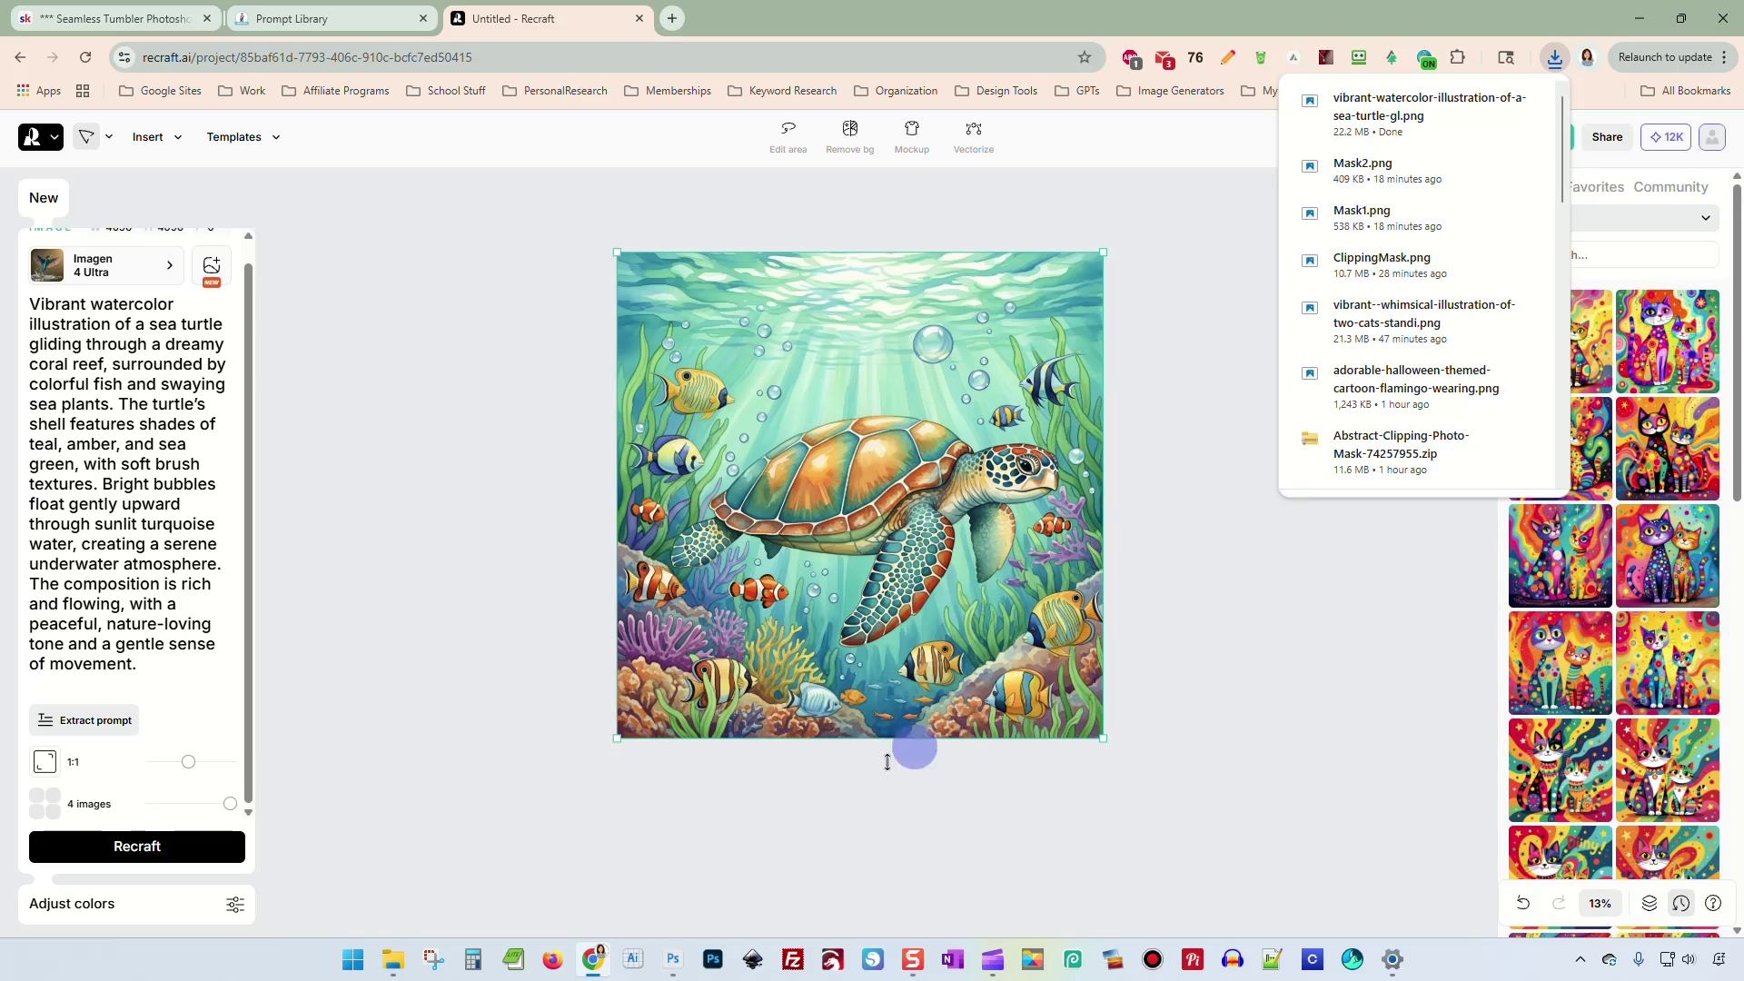
Switch to Photopea and open Mask2.png from the 4fish folder.
click(673, 958)
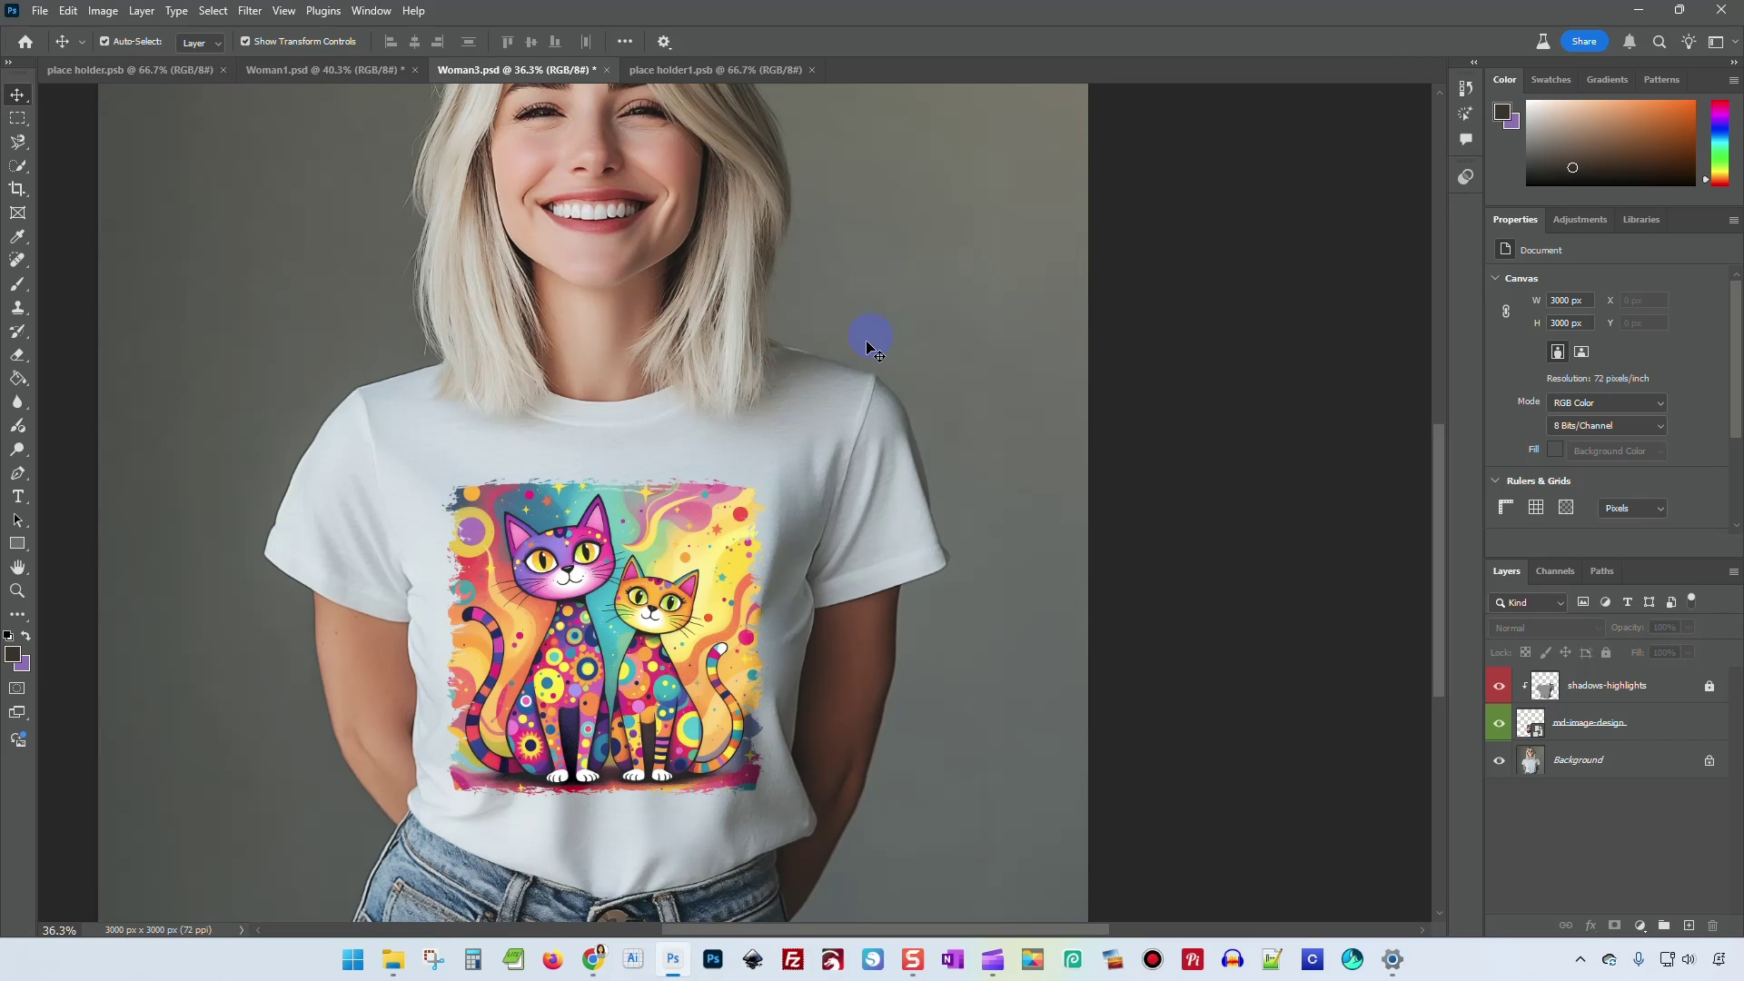
click(812, 71)
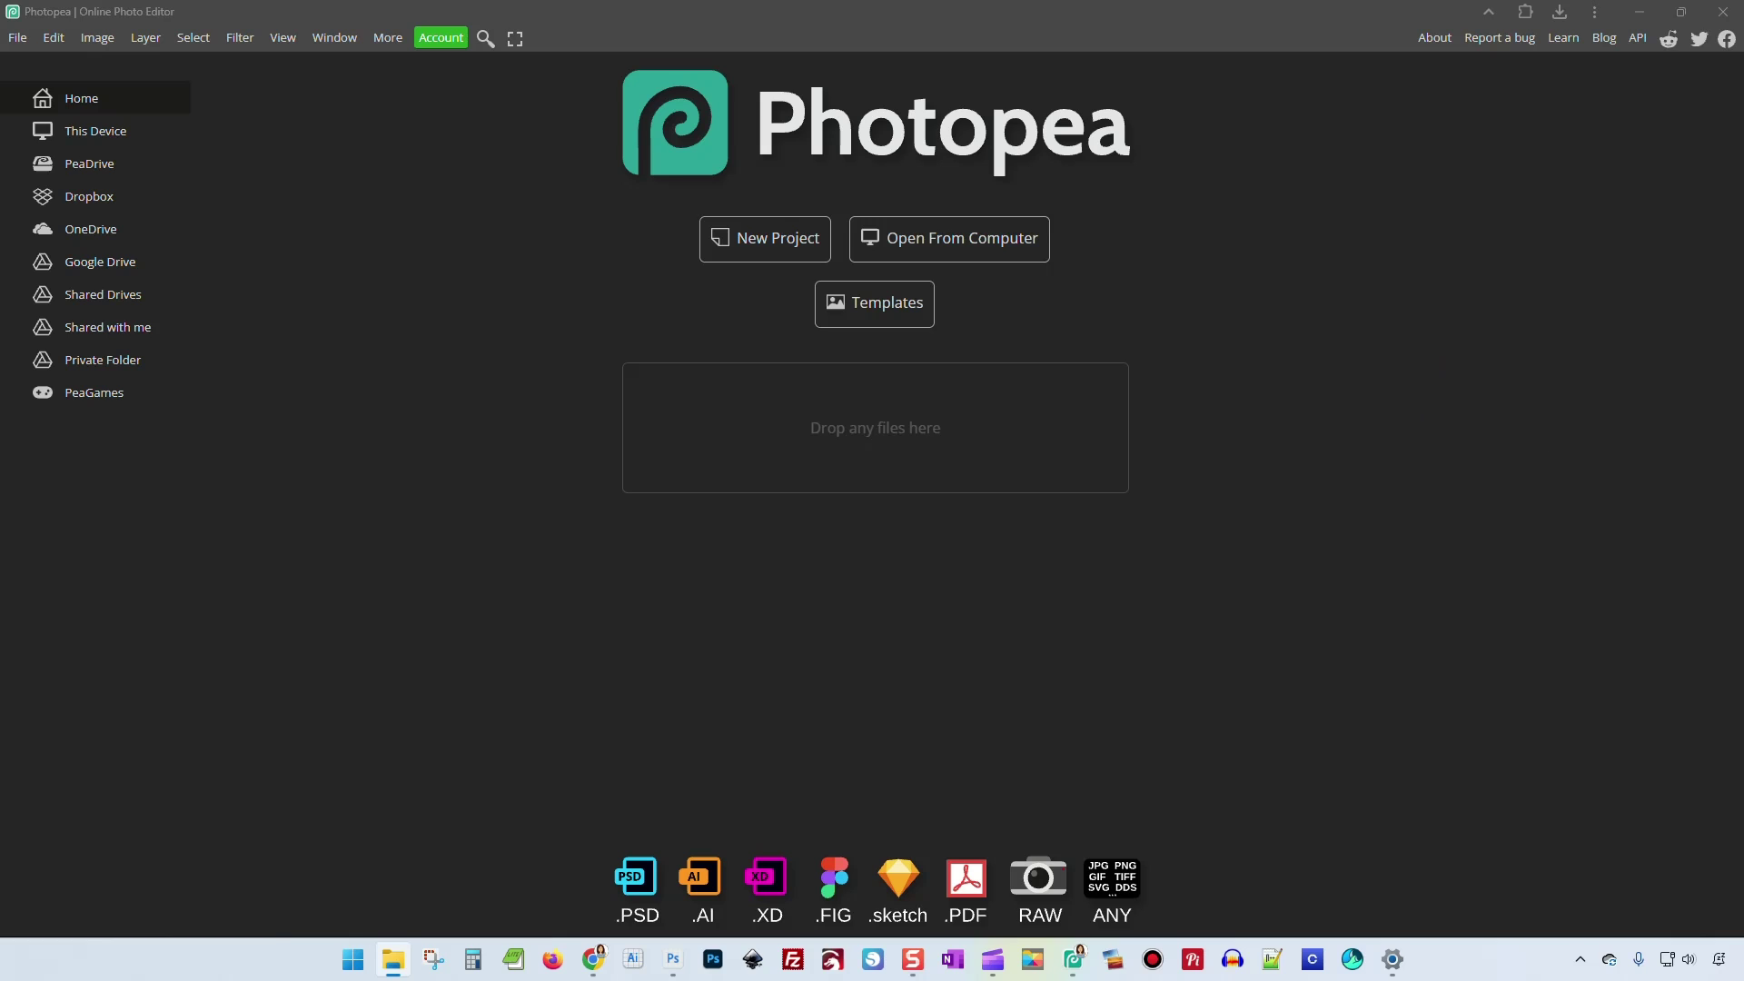
mouse_move(1740, 215)
mouse_down()
mouse_move(1717, 222)
mouse_move(1730, 218)
mouse_up()
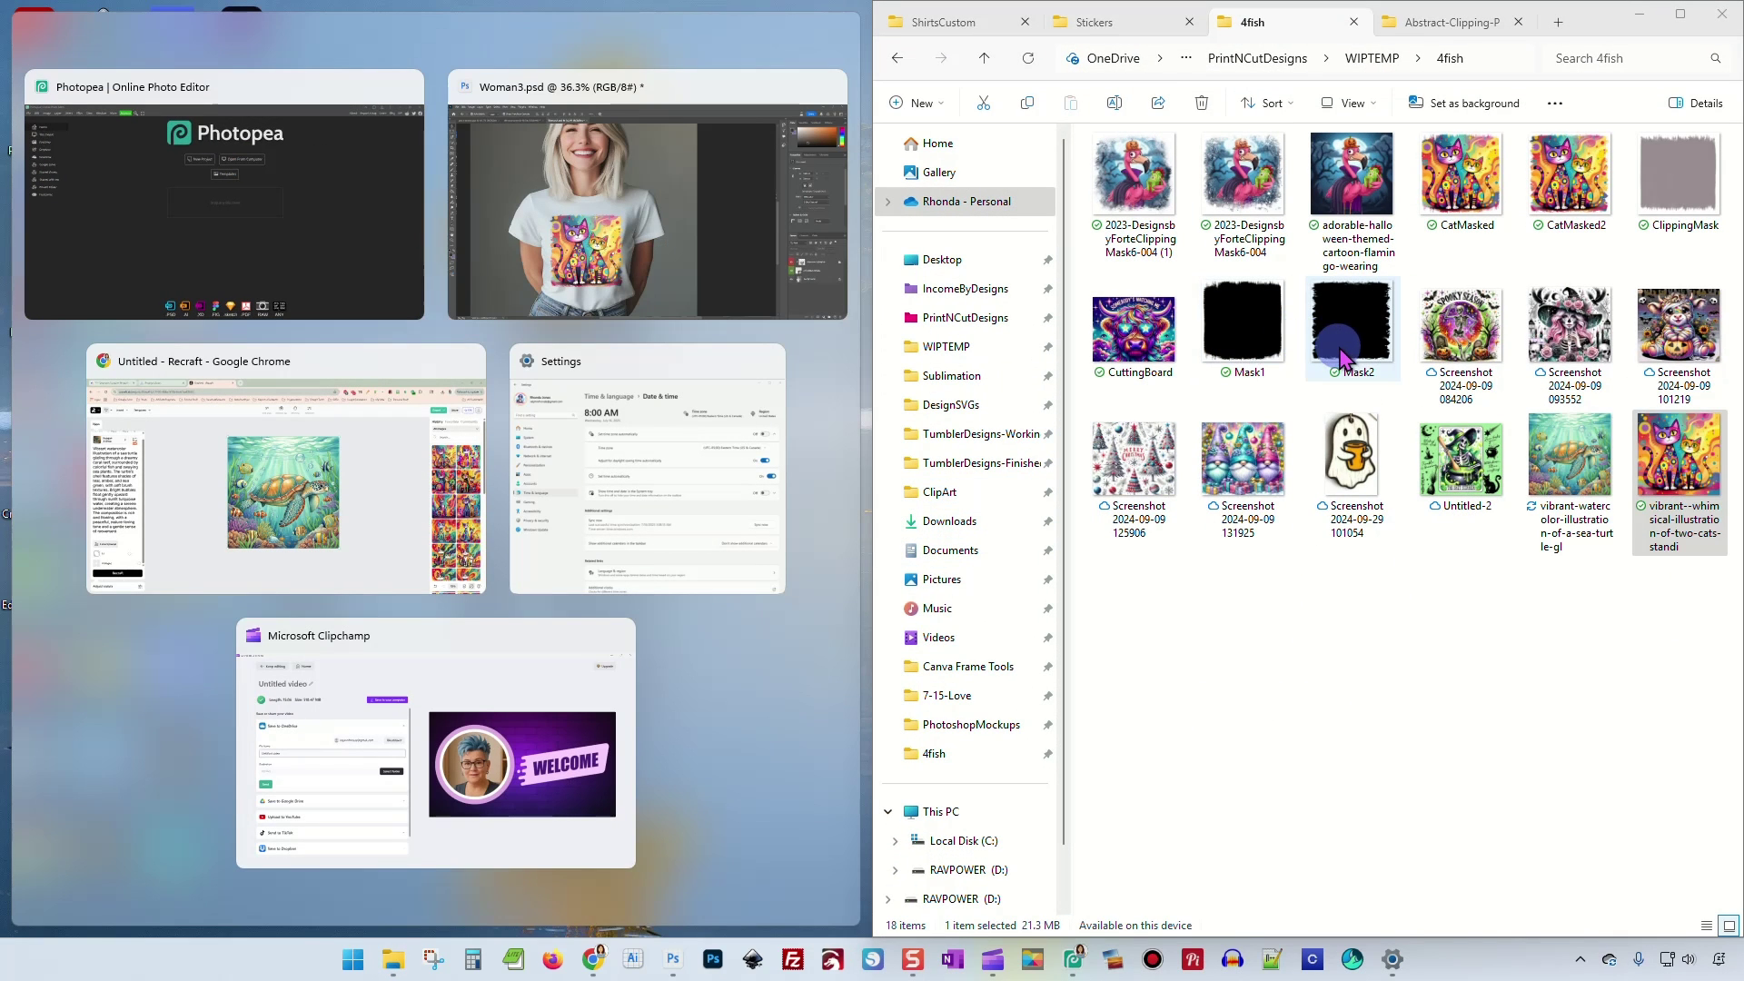
drag(1577, 19, 1708, 100)
drag(1390, 100, 1743, 100)
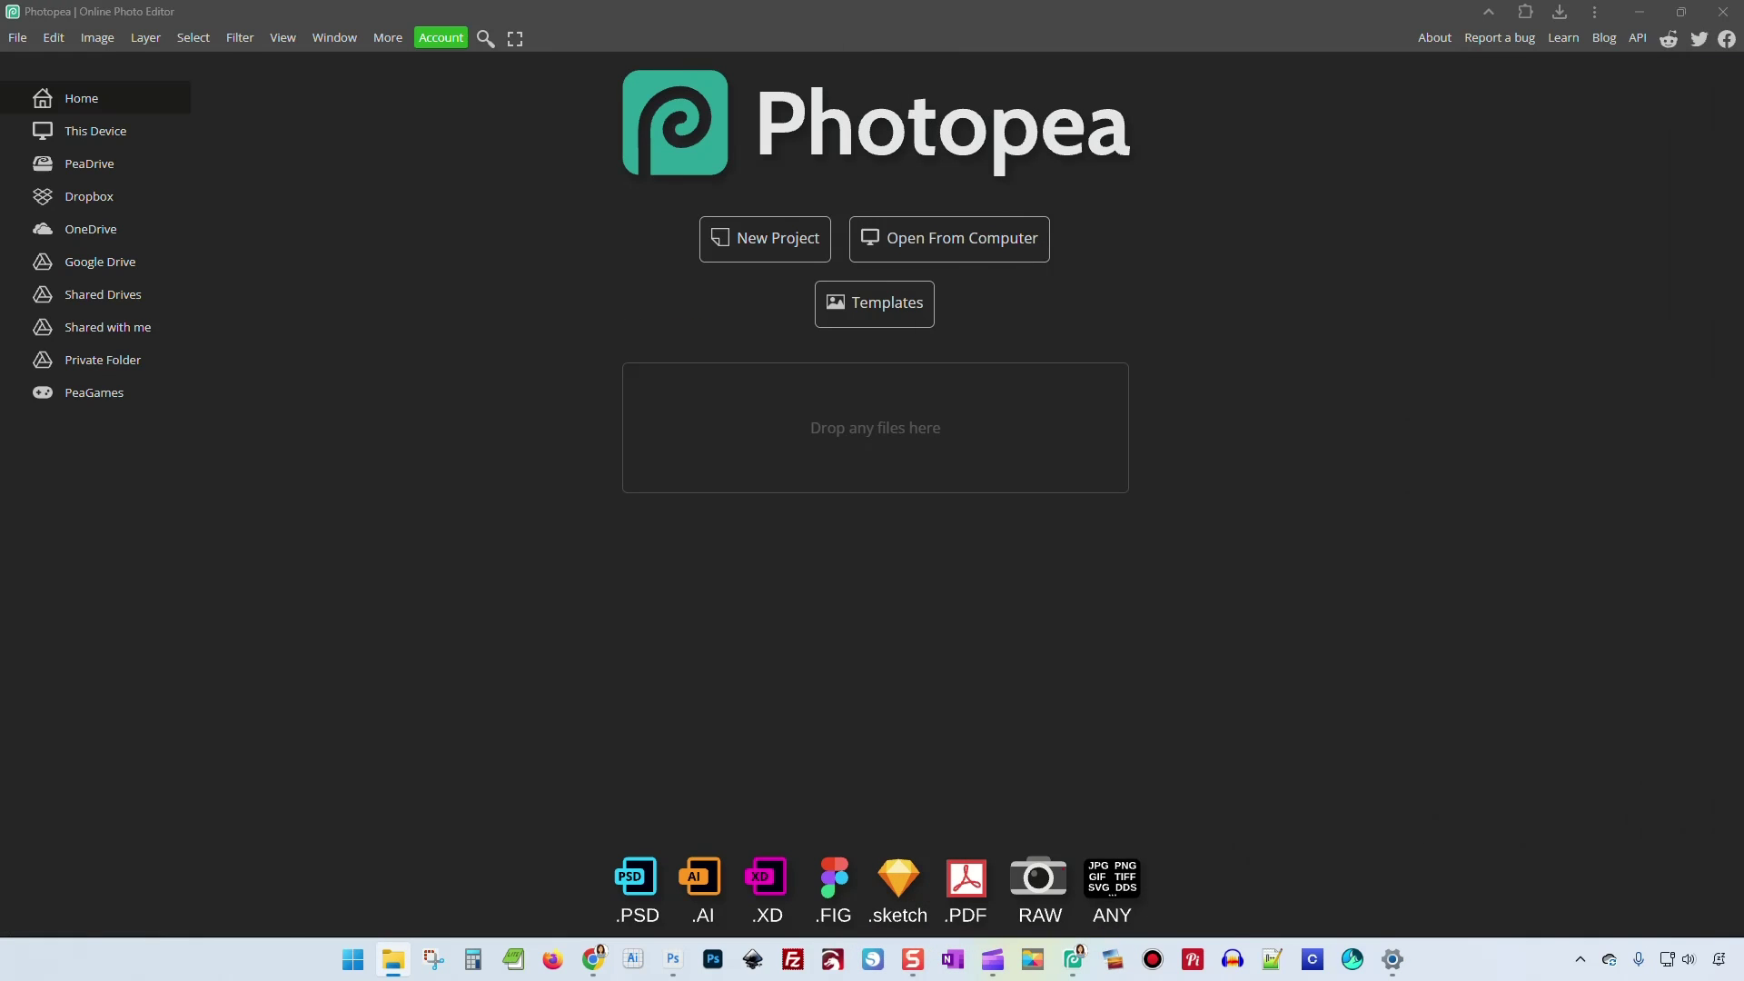
drag(1726, 300, 783, 305)
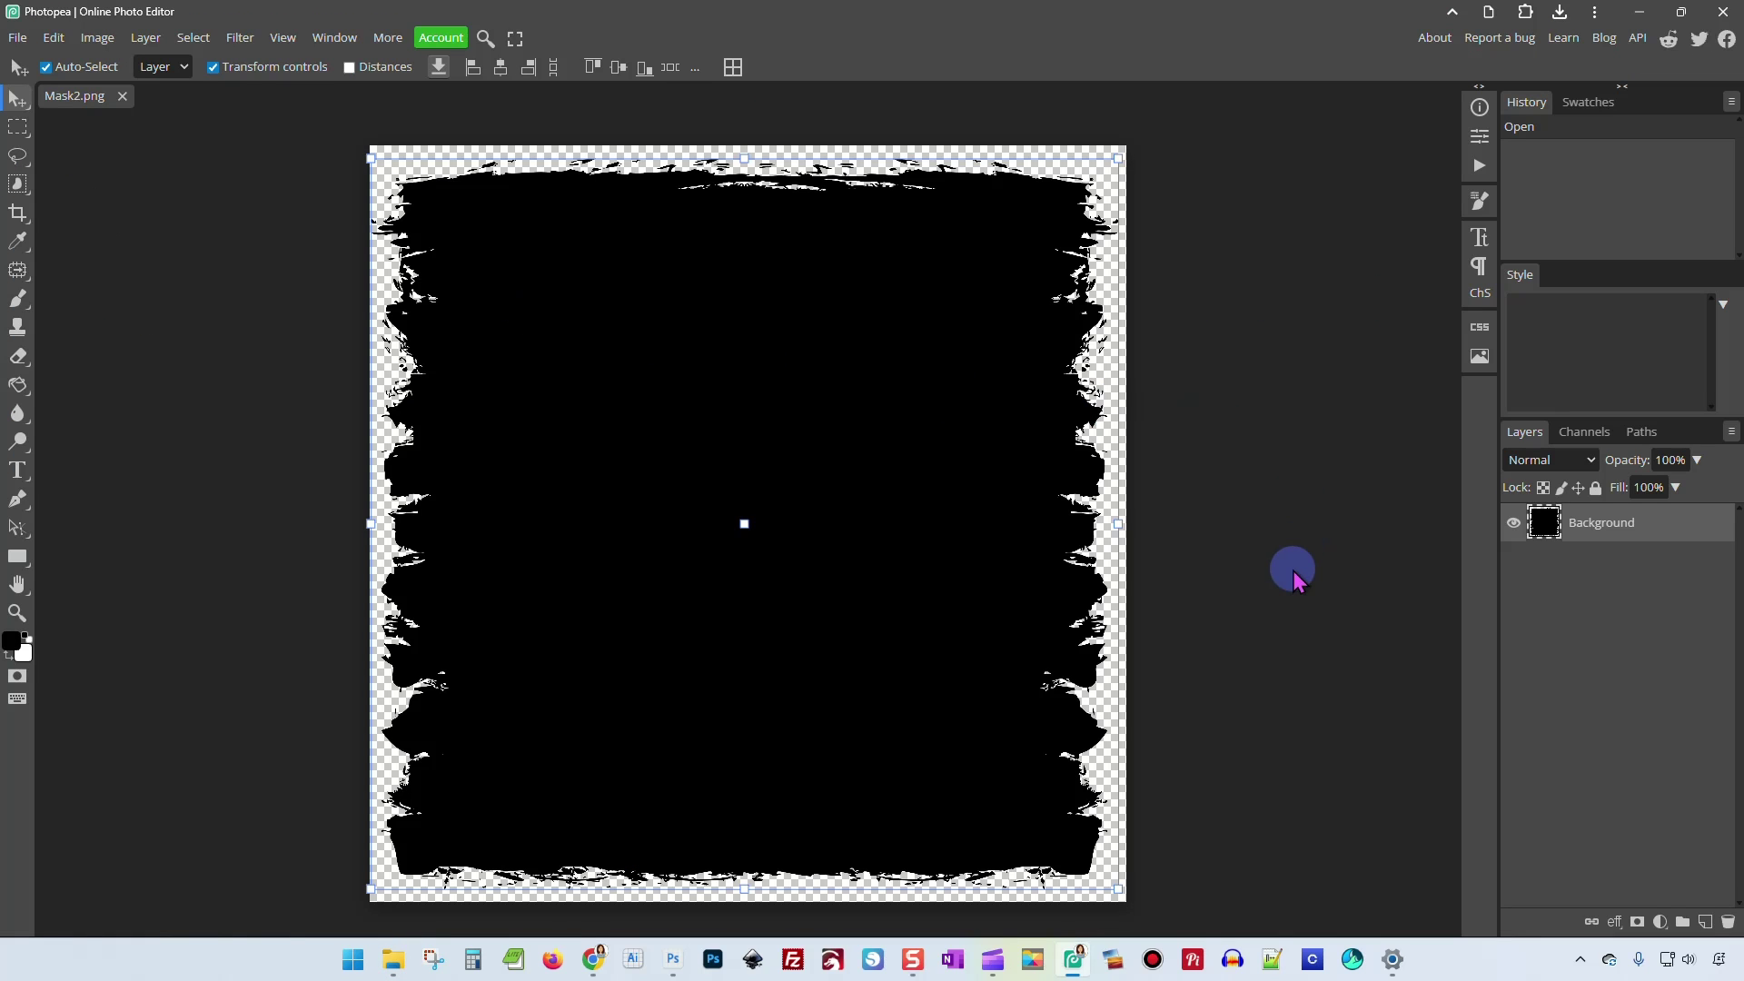
Check the mask document's pixel dimensions and DPI in Image Size, accepting the existing settings.
click(1293, 571)
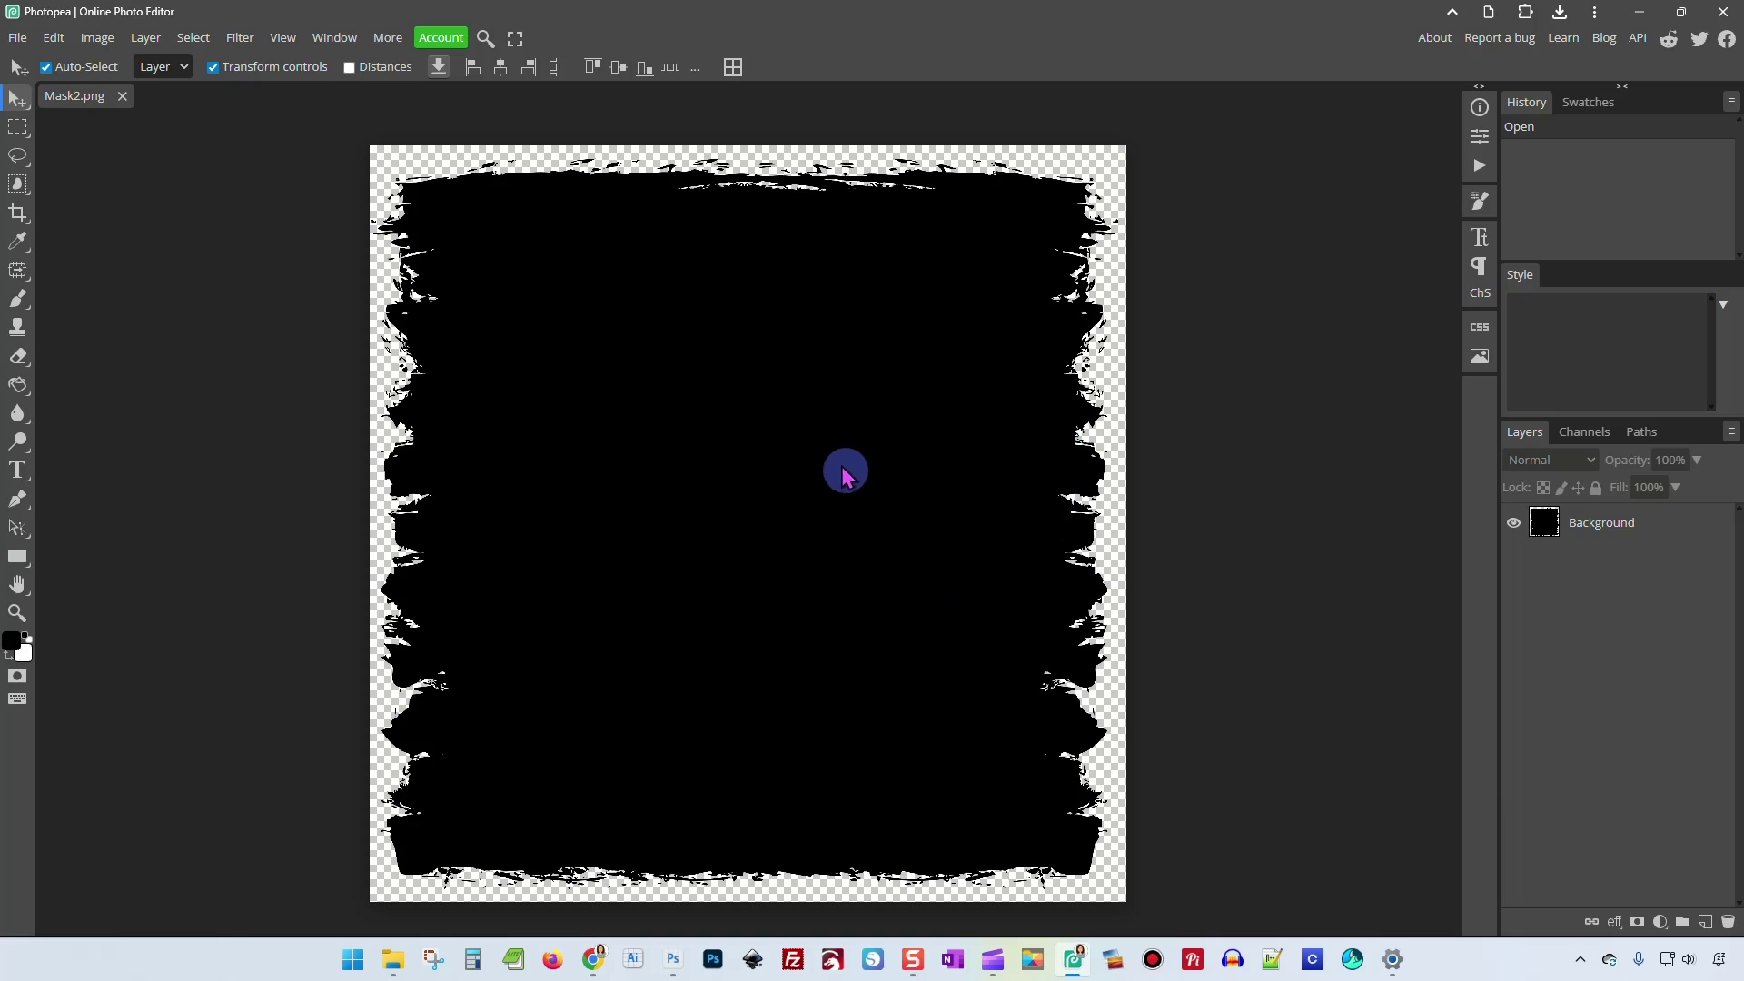
click(98, 38)
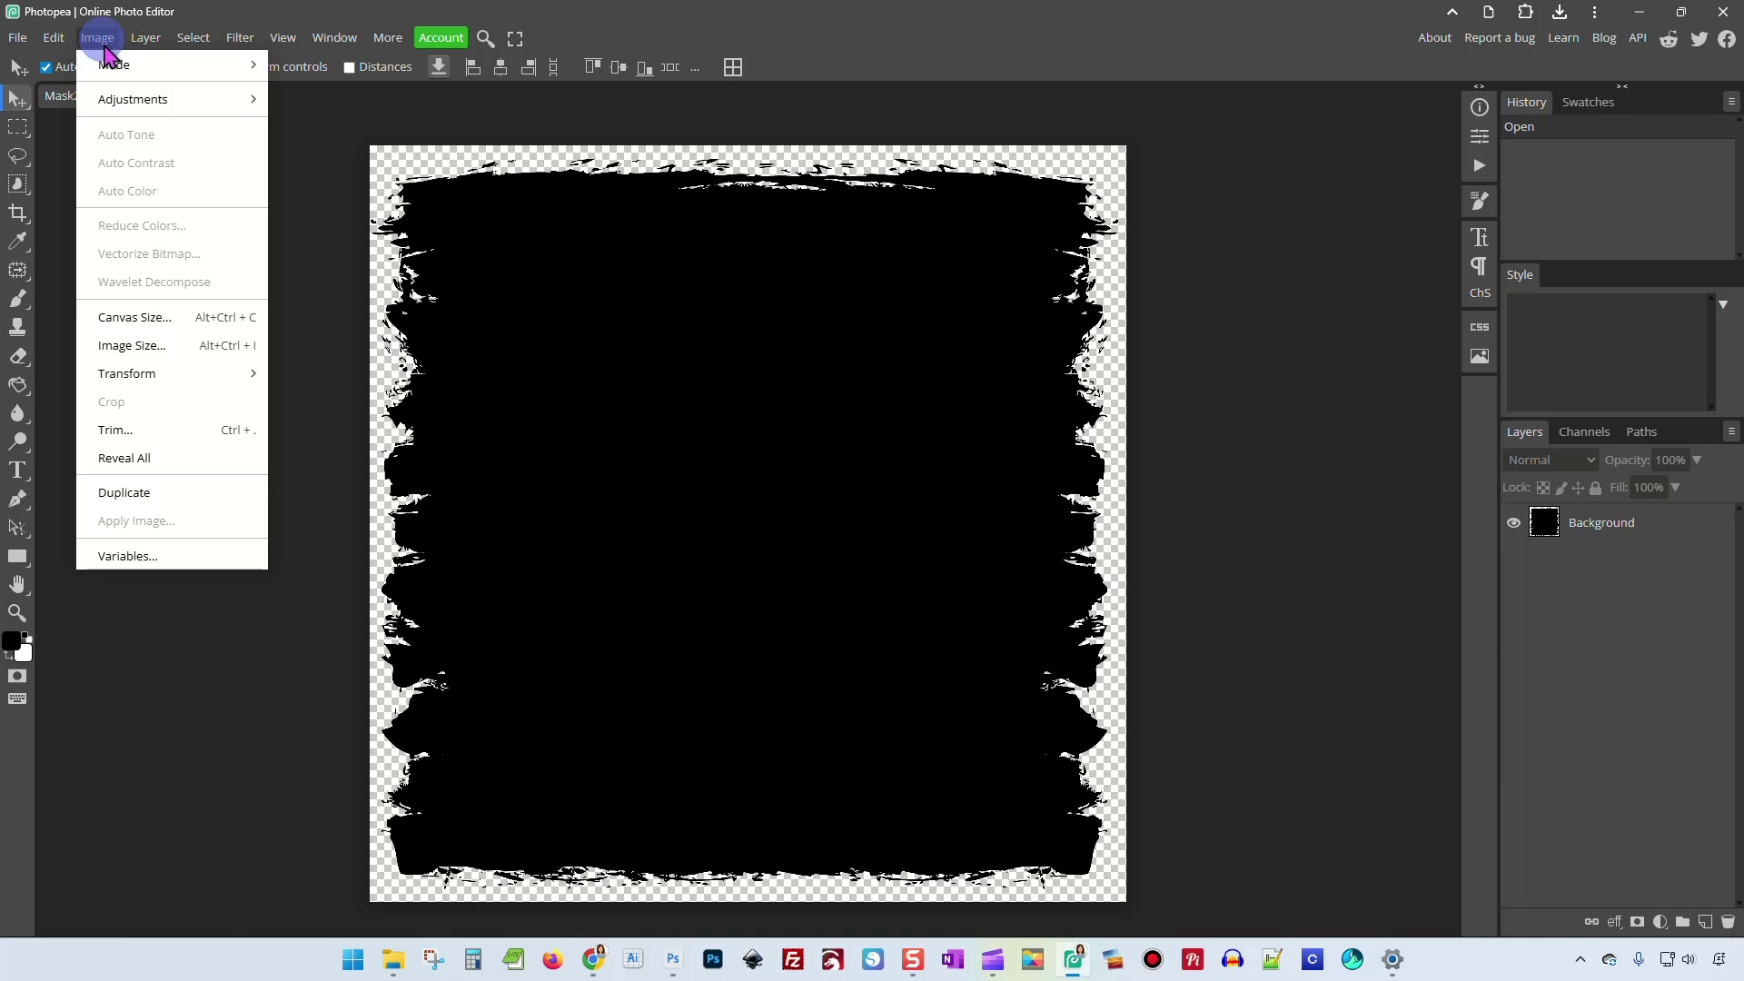
click(179, 346)
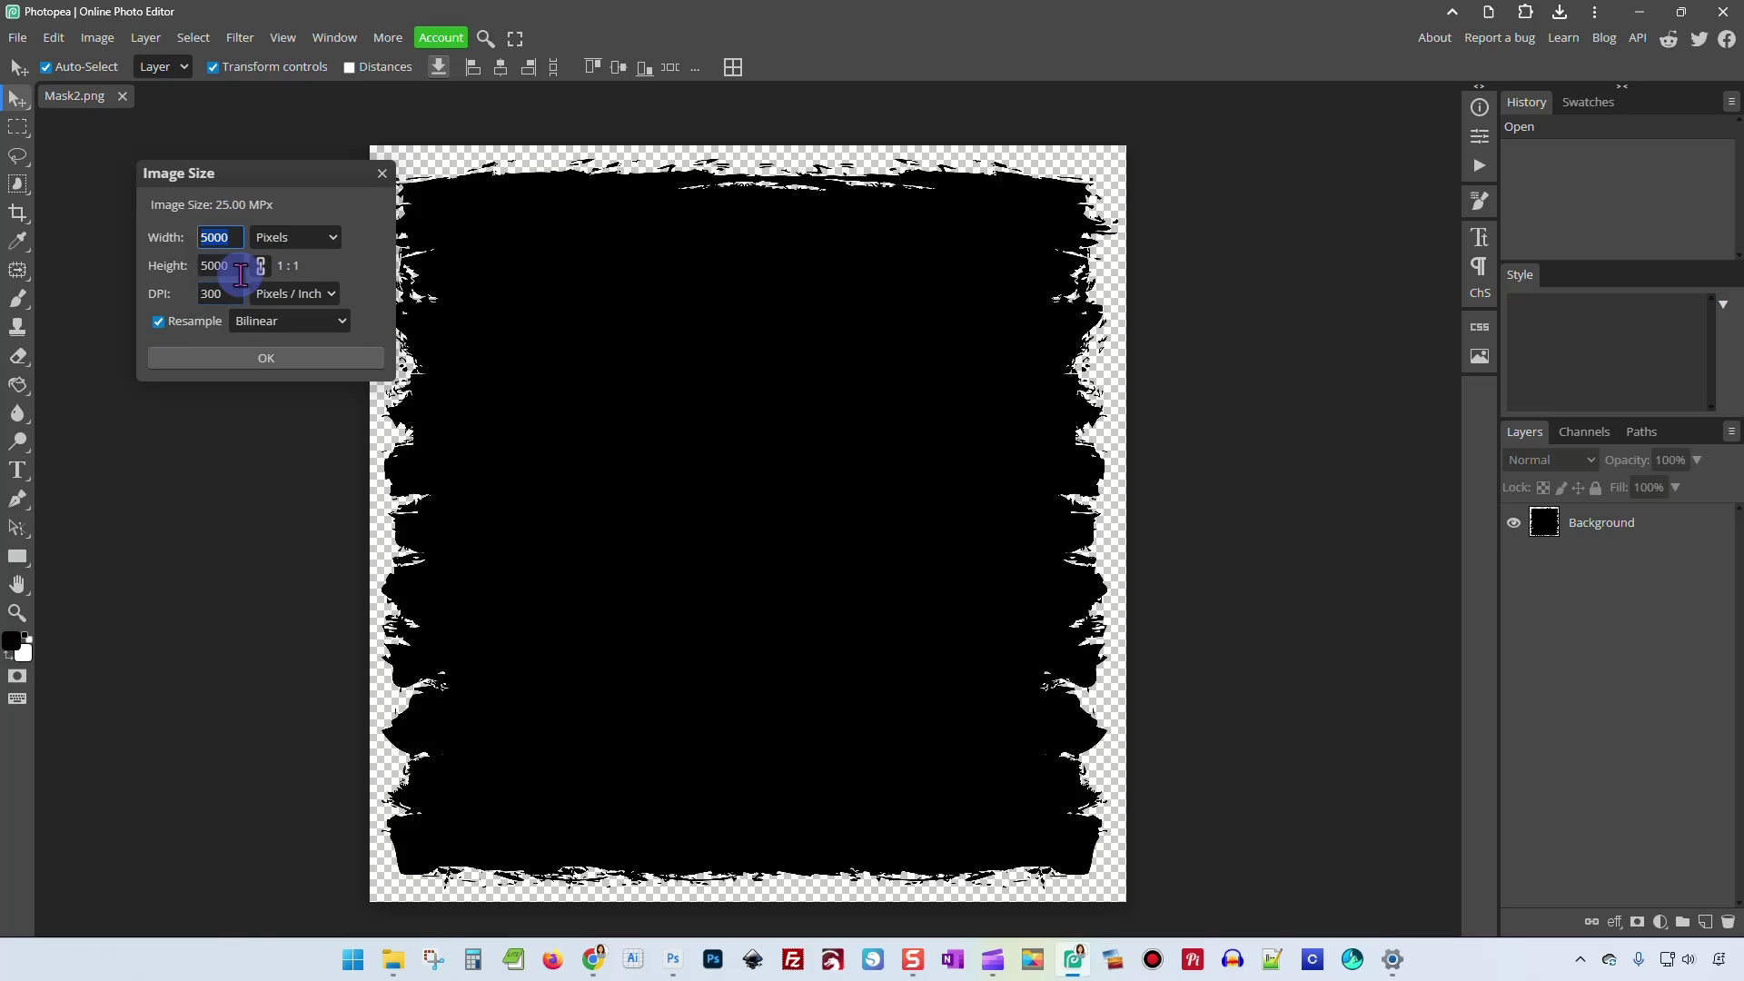
click(266, 358)
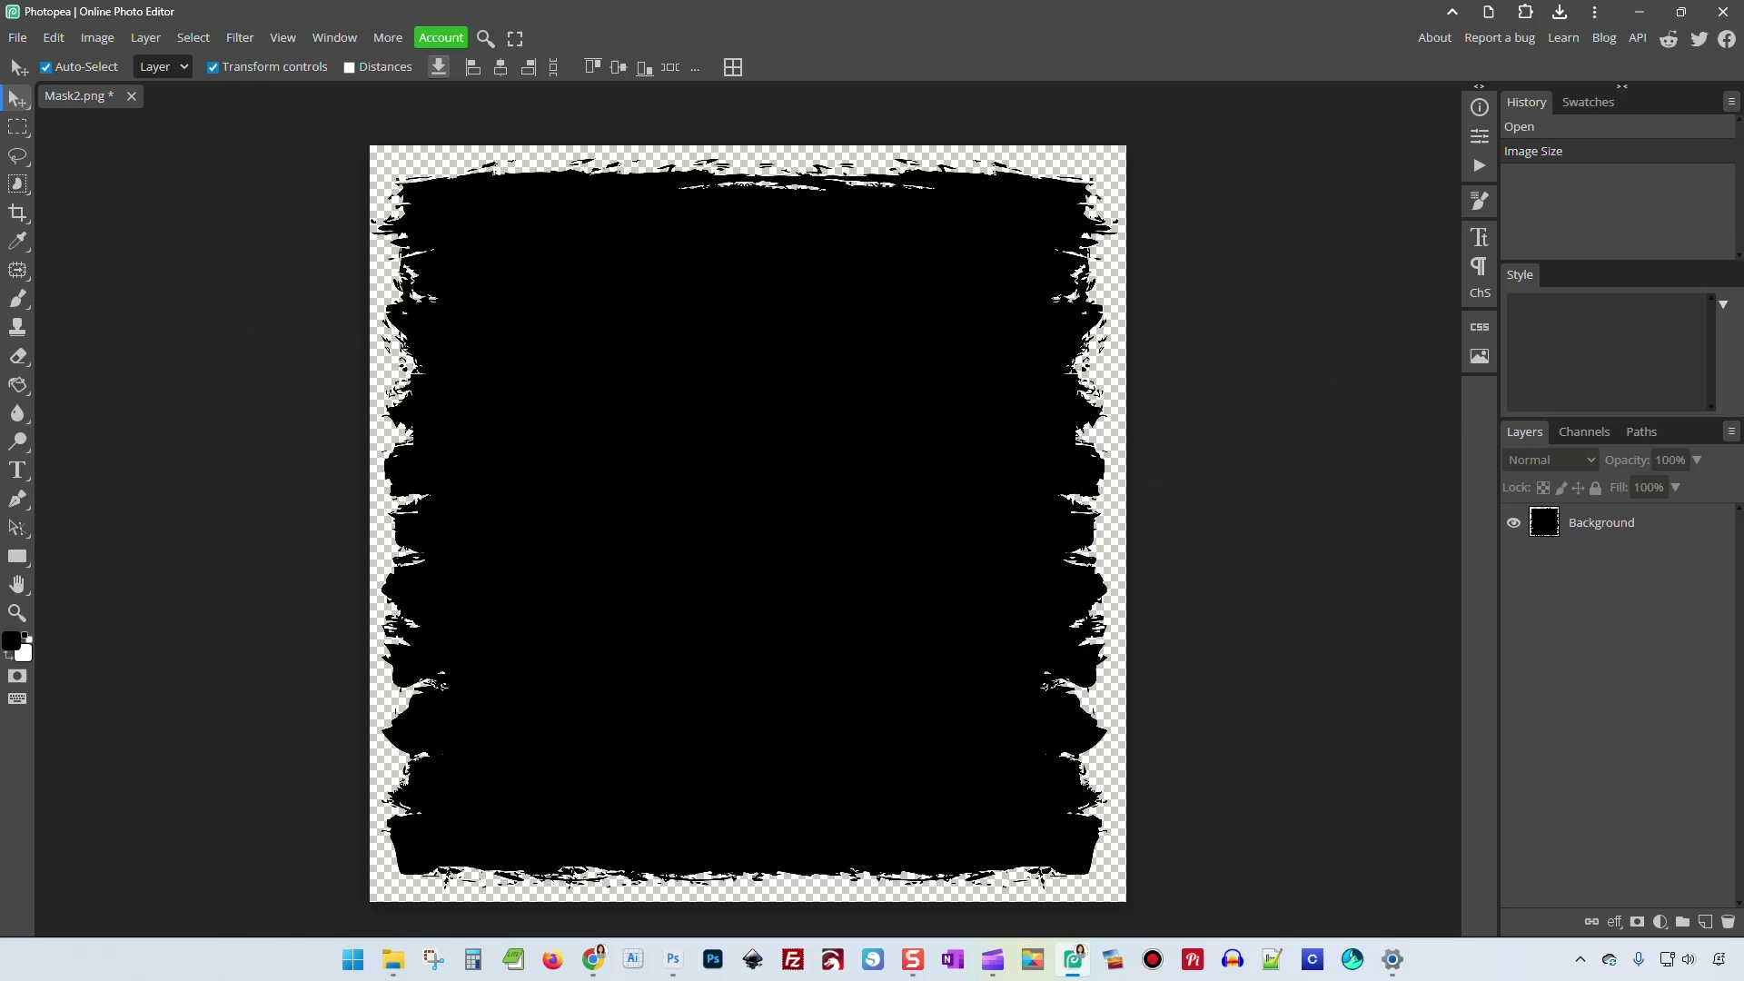
Place the vibrant-watercolor sea turtle PNG in the mask document, move its layer above the mask, and scale it to about 122% to fill the canvas.
click(393, 959)
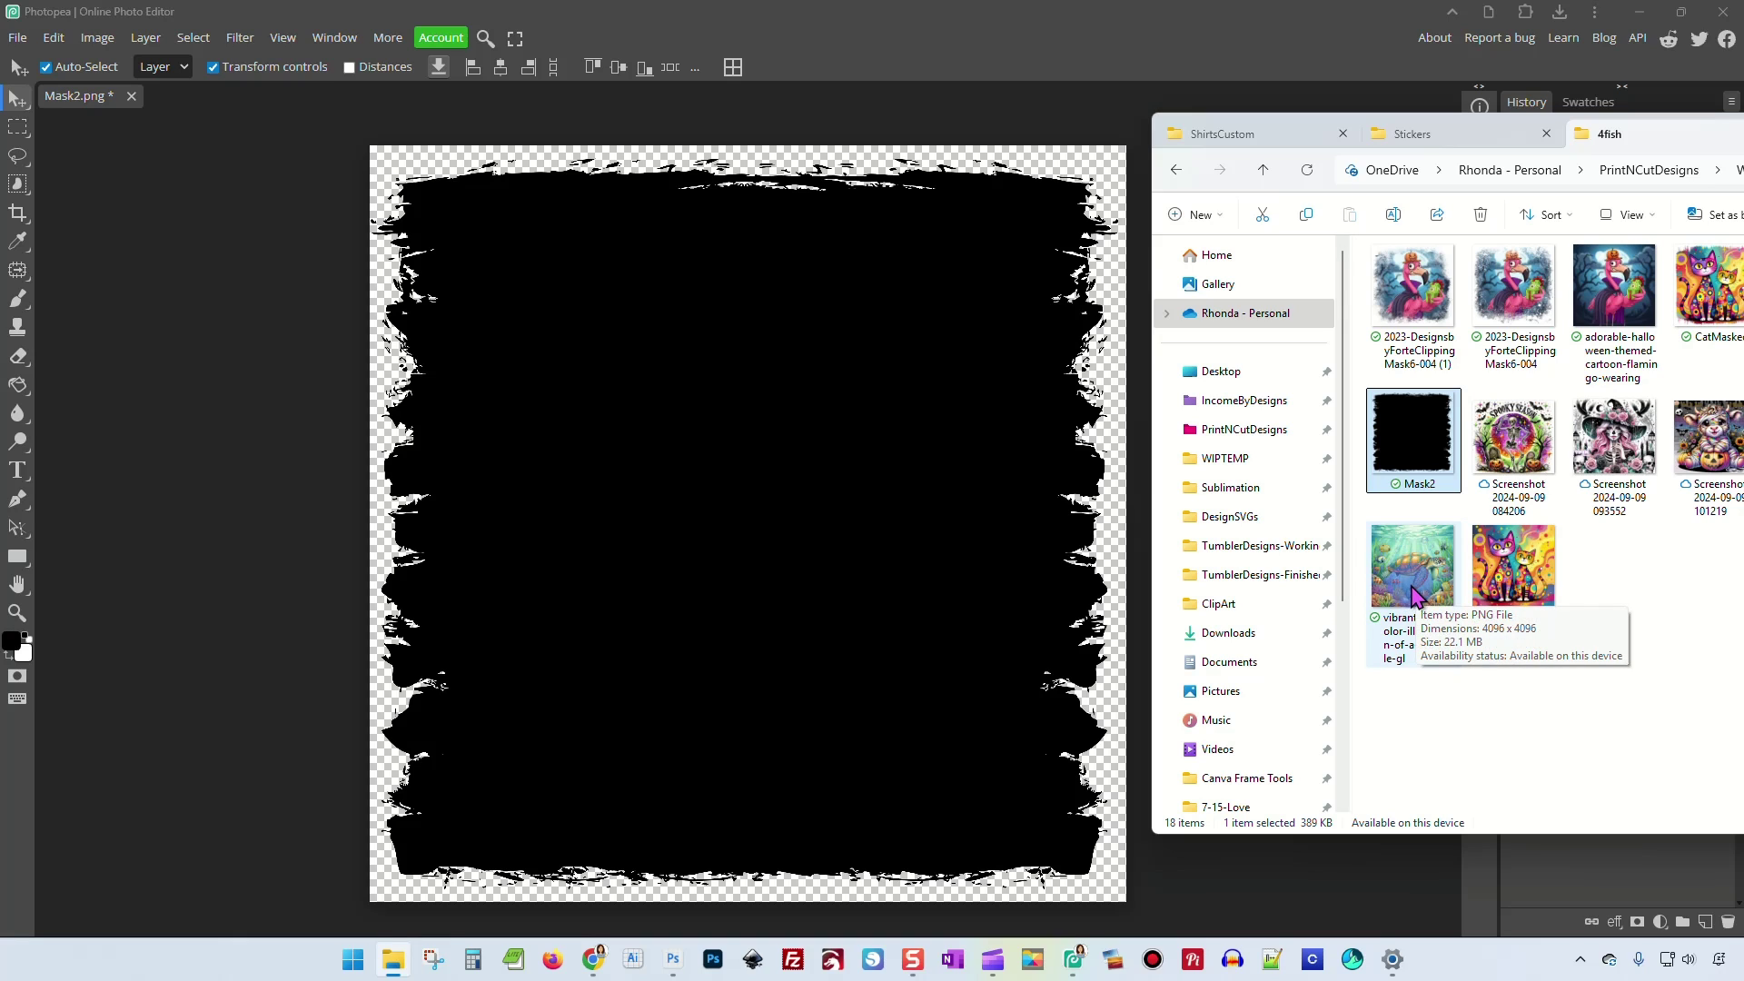
drag(1421, 572, 781, 414)
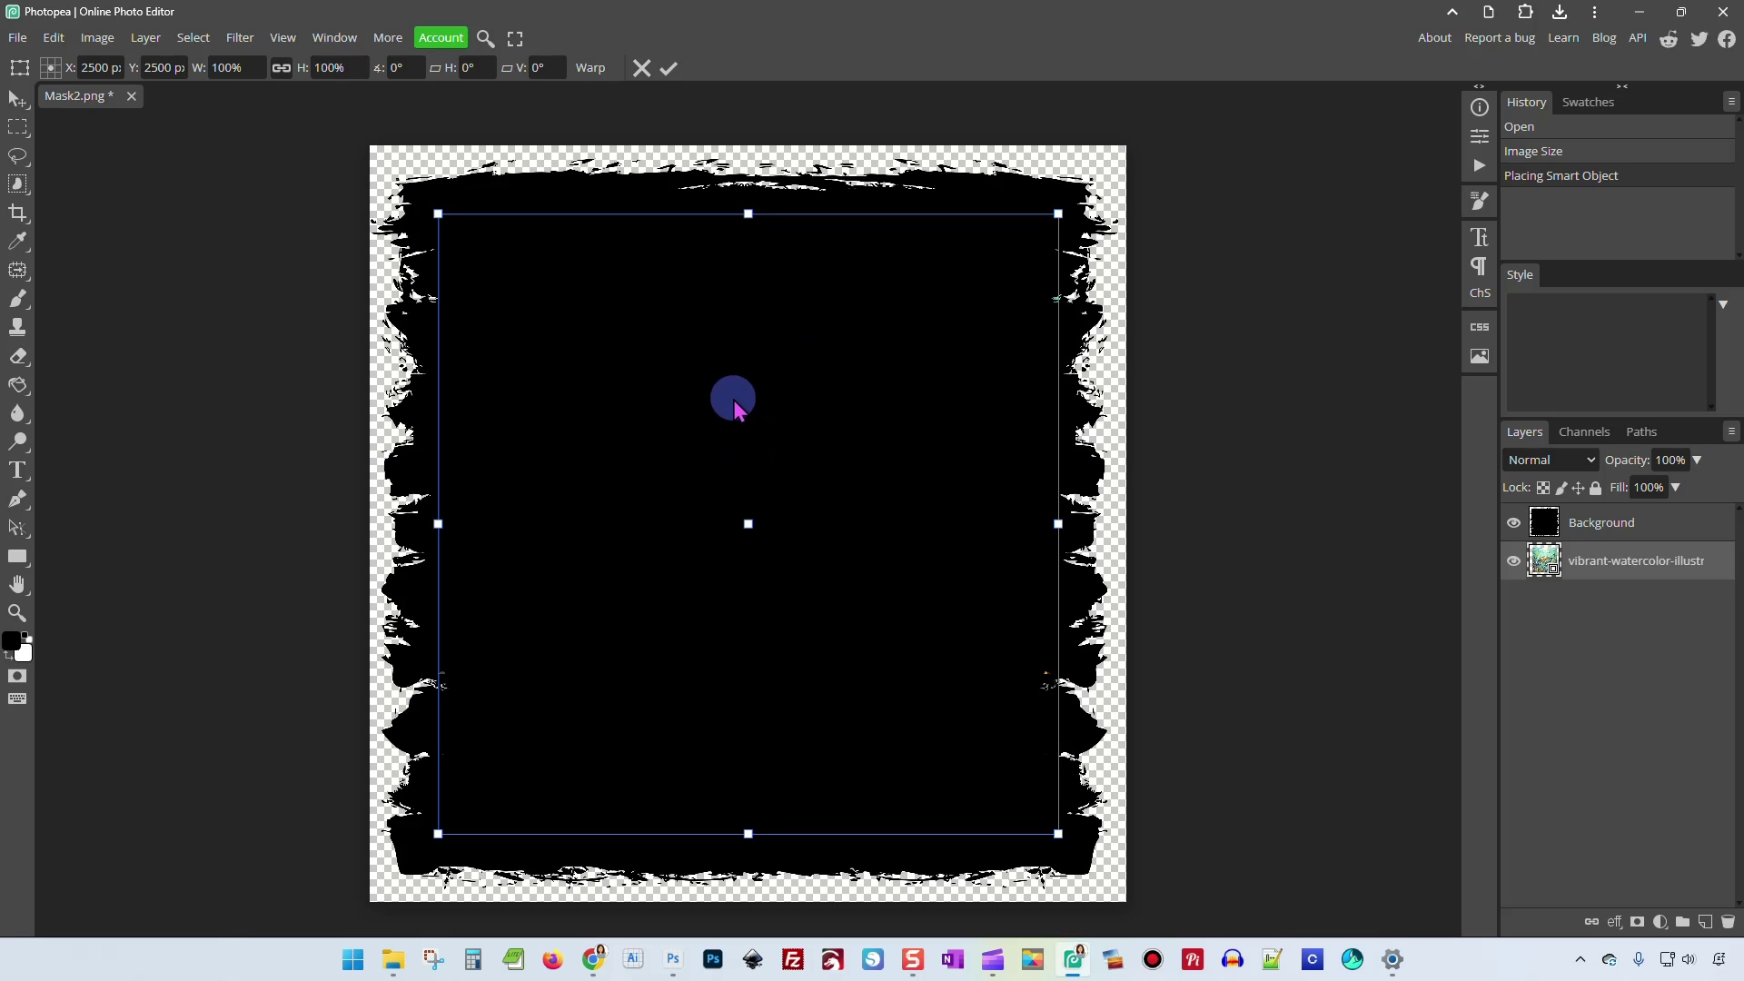
drag(1604, 562, 1626, 527)
drag(650, 392, 585, 328)
drag(987, 763, 1134, 911)
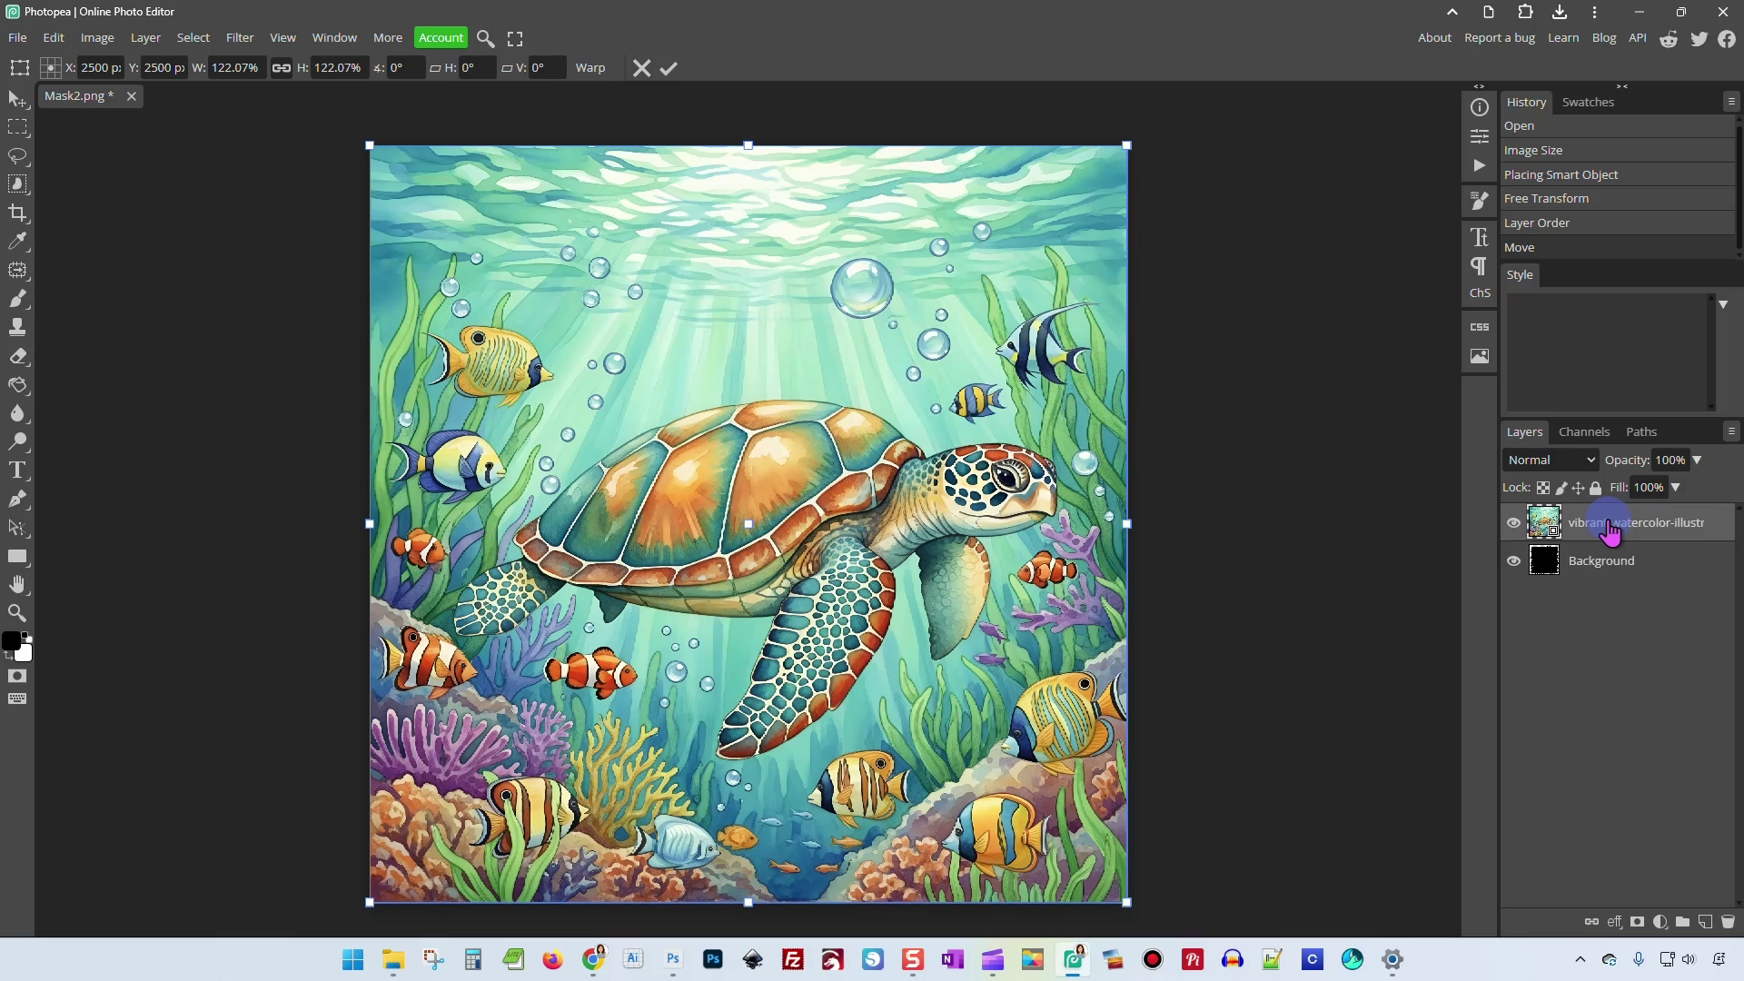
Clip the turtle layer to the brush-edged mask and shift it slightly up and left, checking the mask underneath.
right_click(1611, 533)
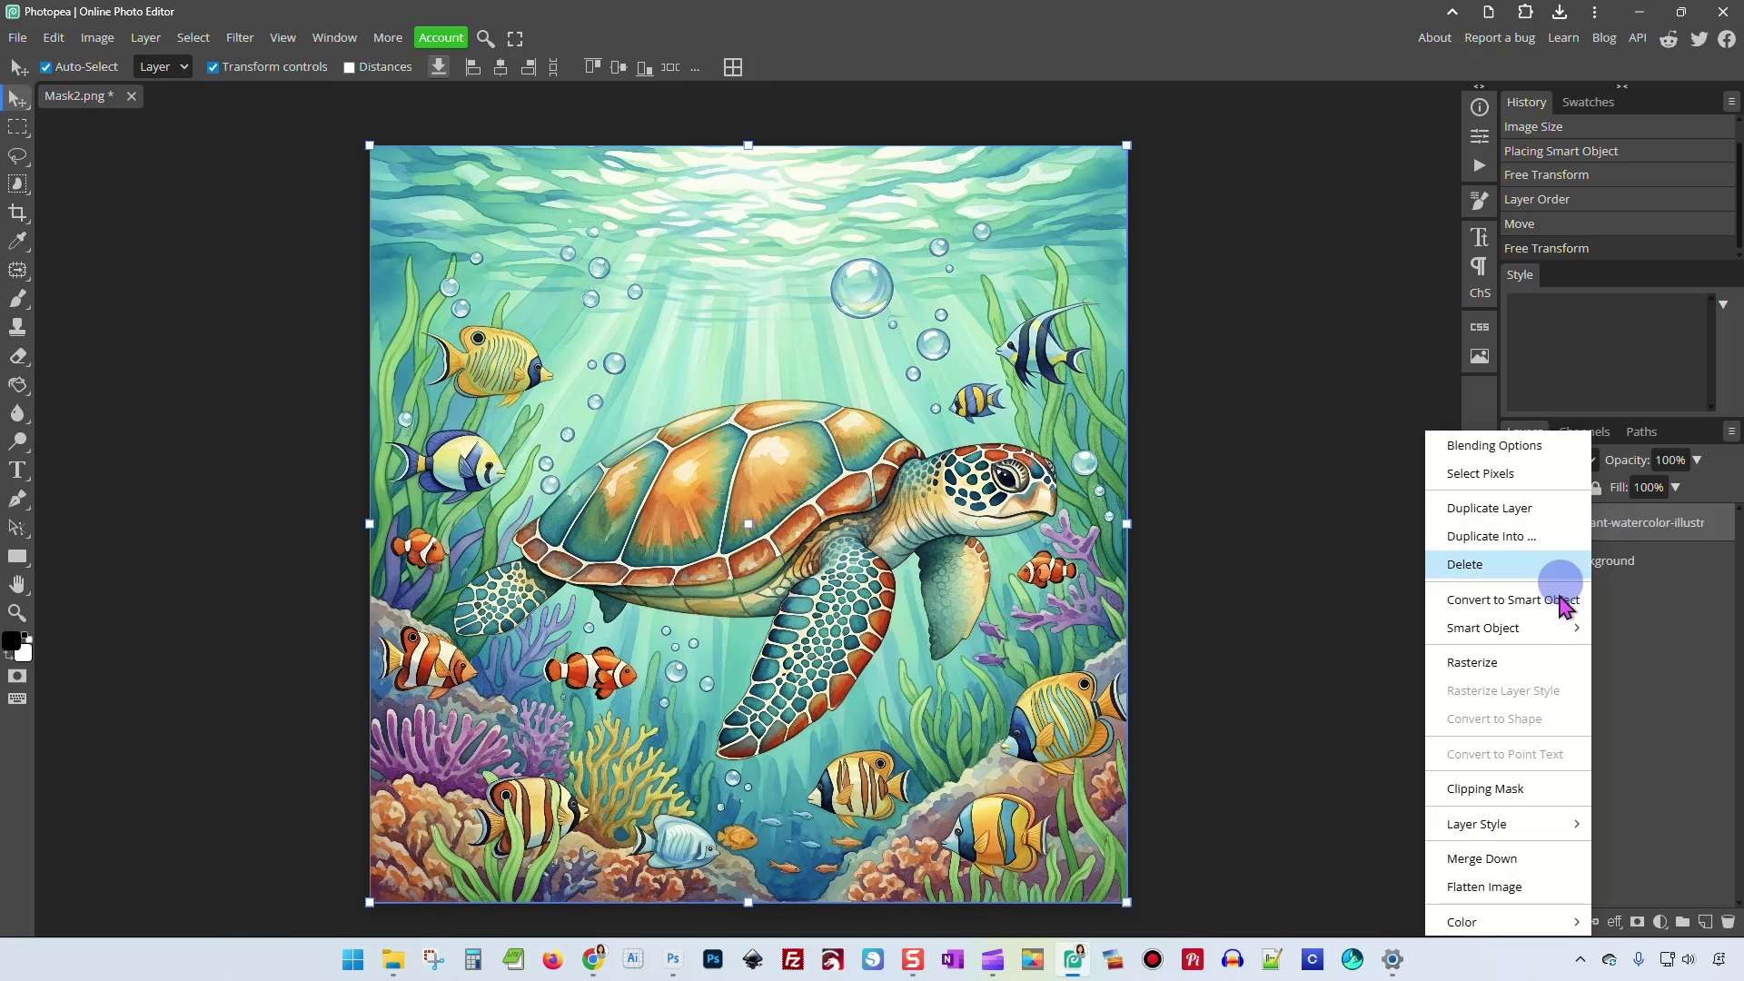
click(1522, 790)
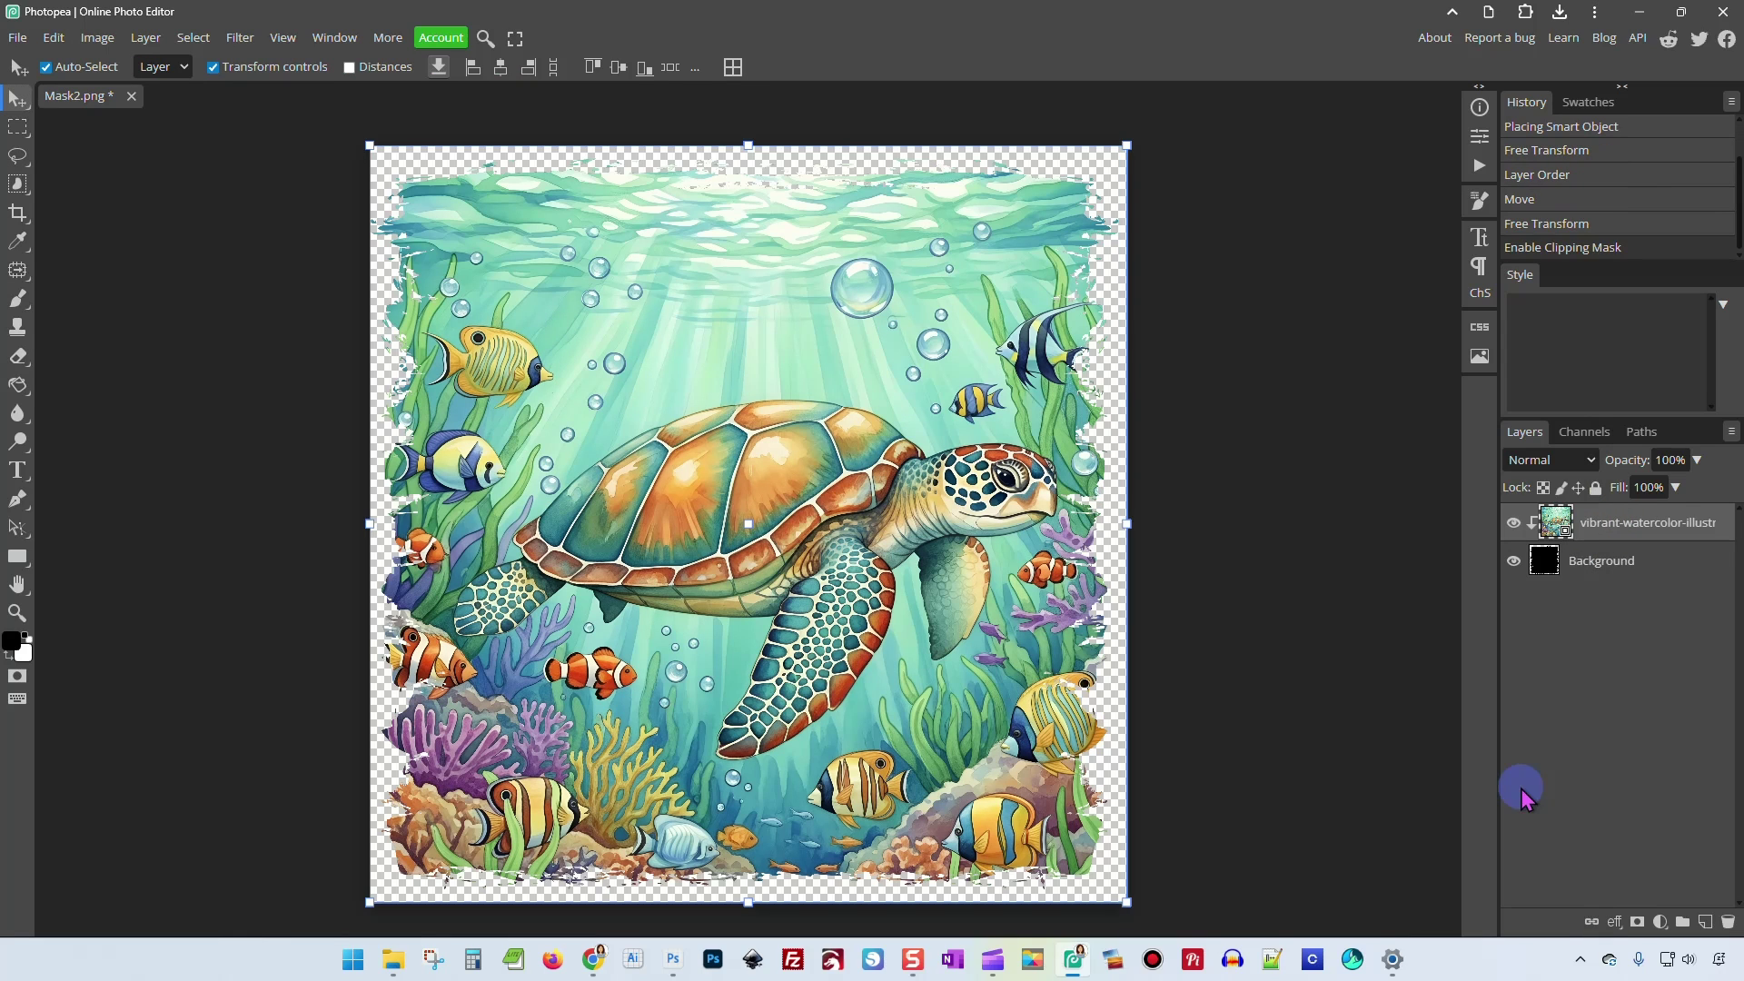
drag(788, 534, 785, 512)
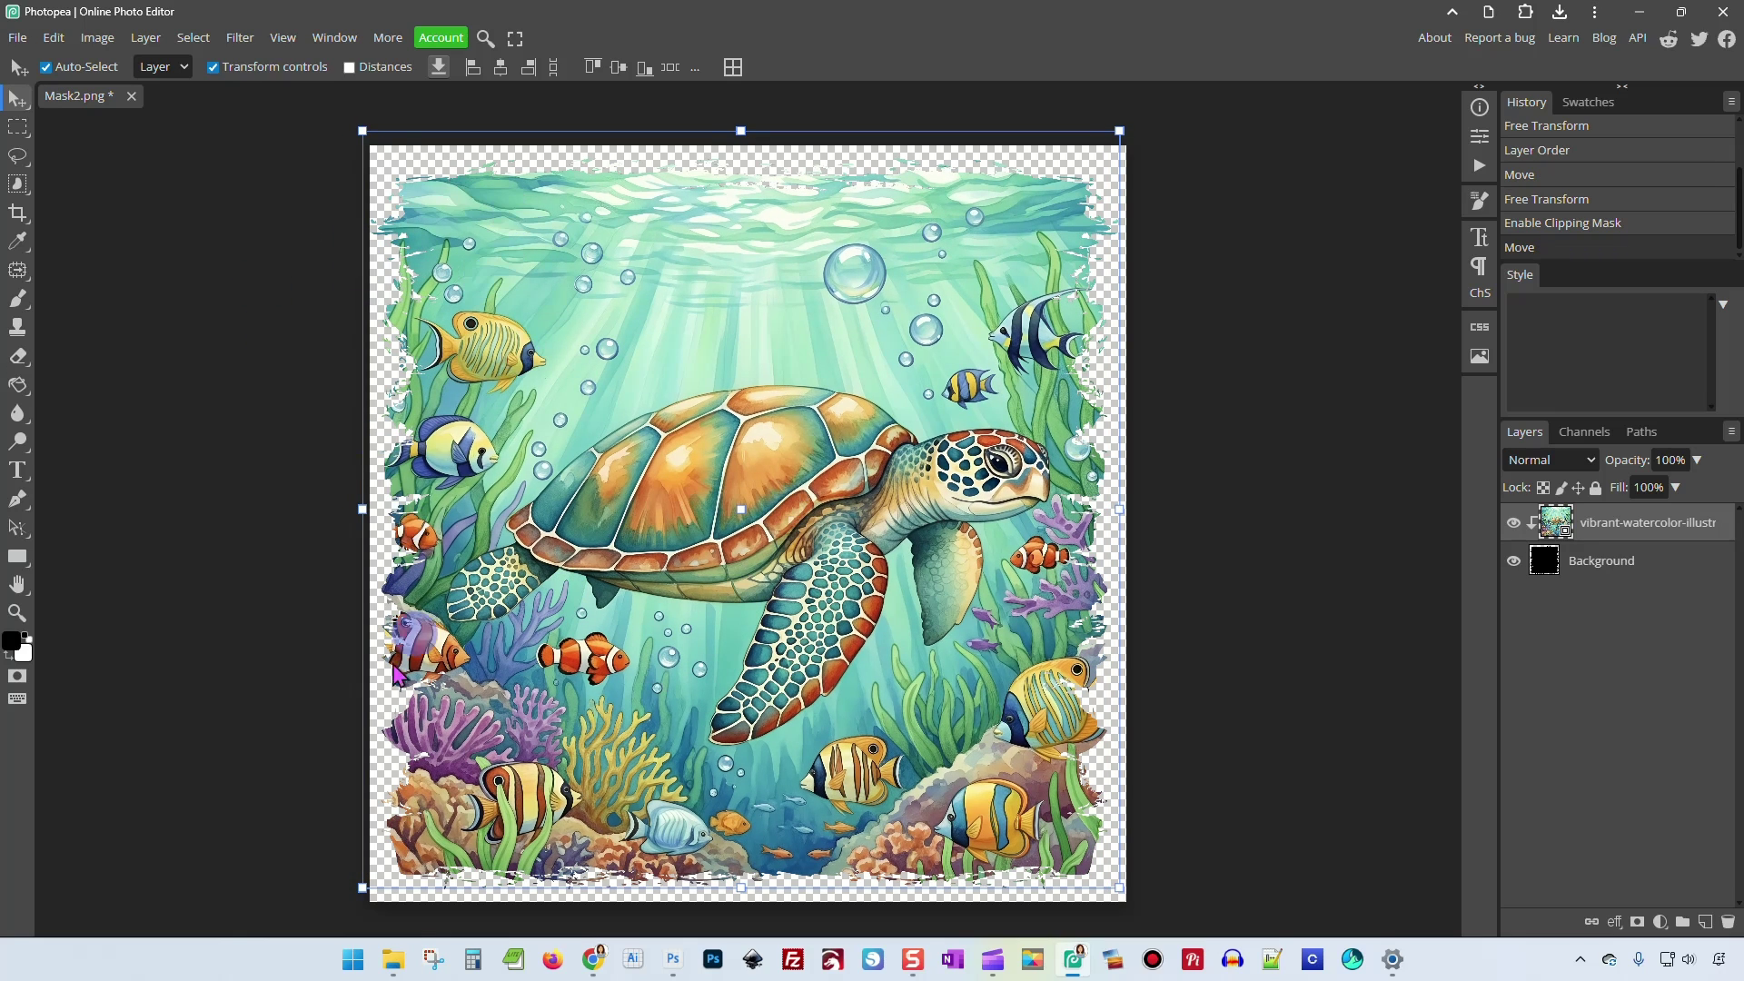
click(1515, 525)
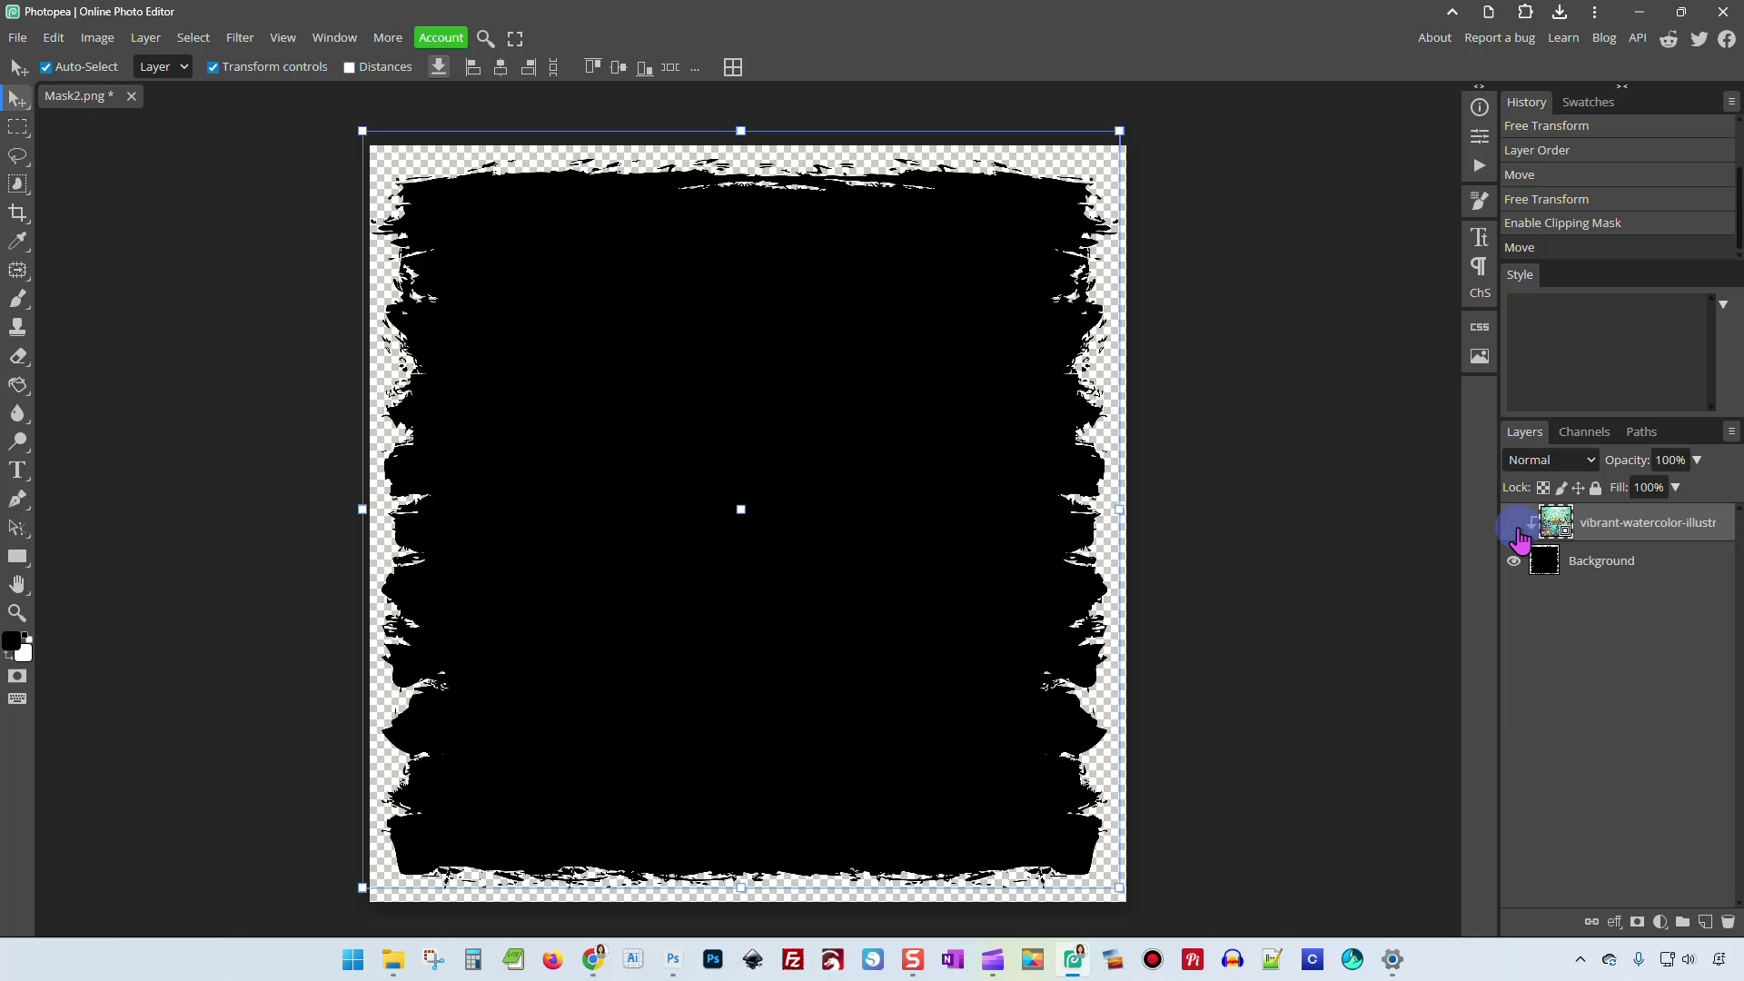
click(1514, 524)
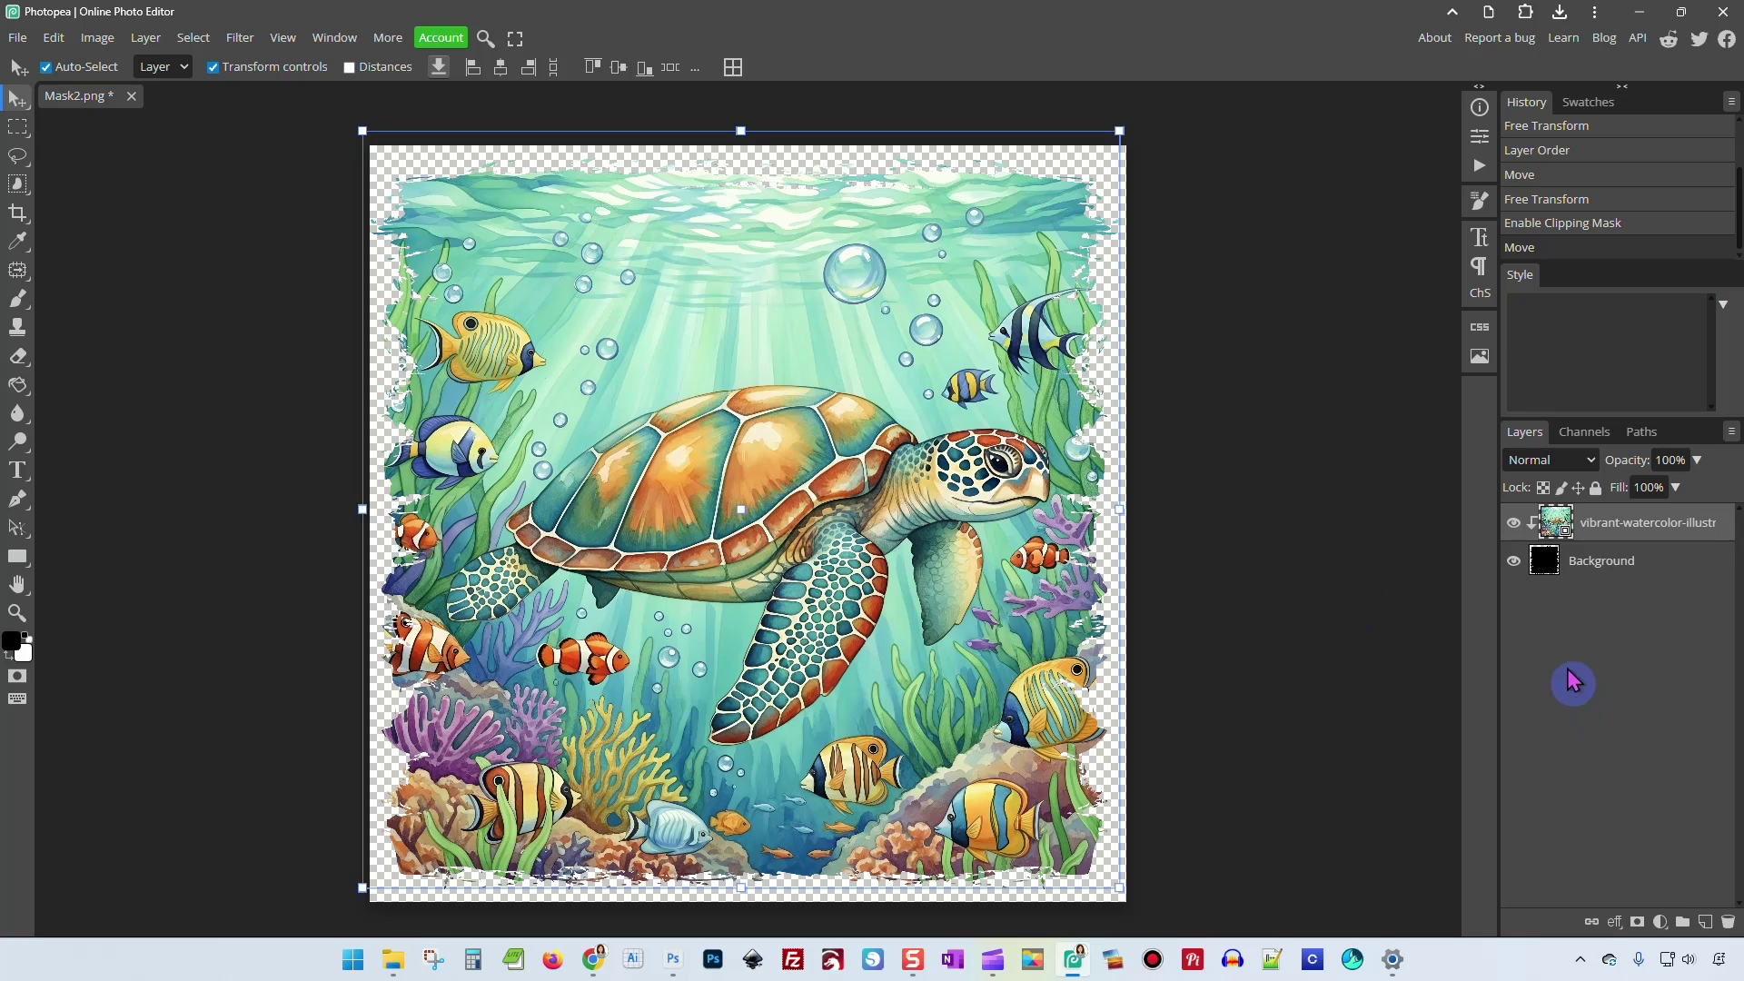
Export the clipped turtle design as a 5000 × 5000 px PNG named turtlemasked in the 4fish folder.
click(17, 37)
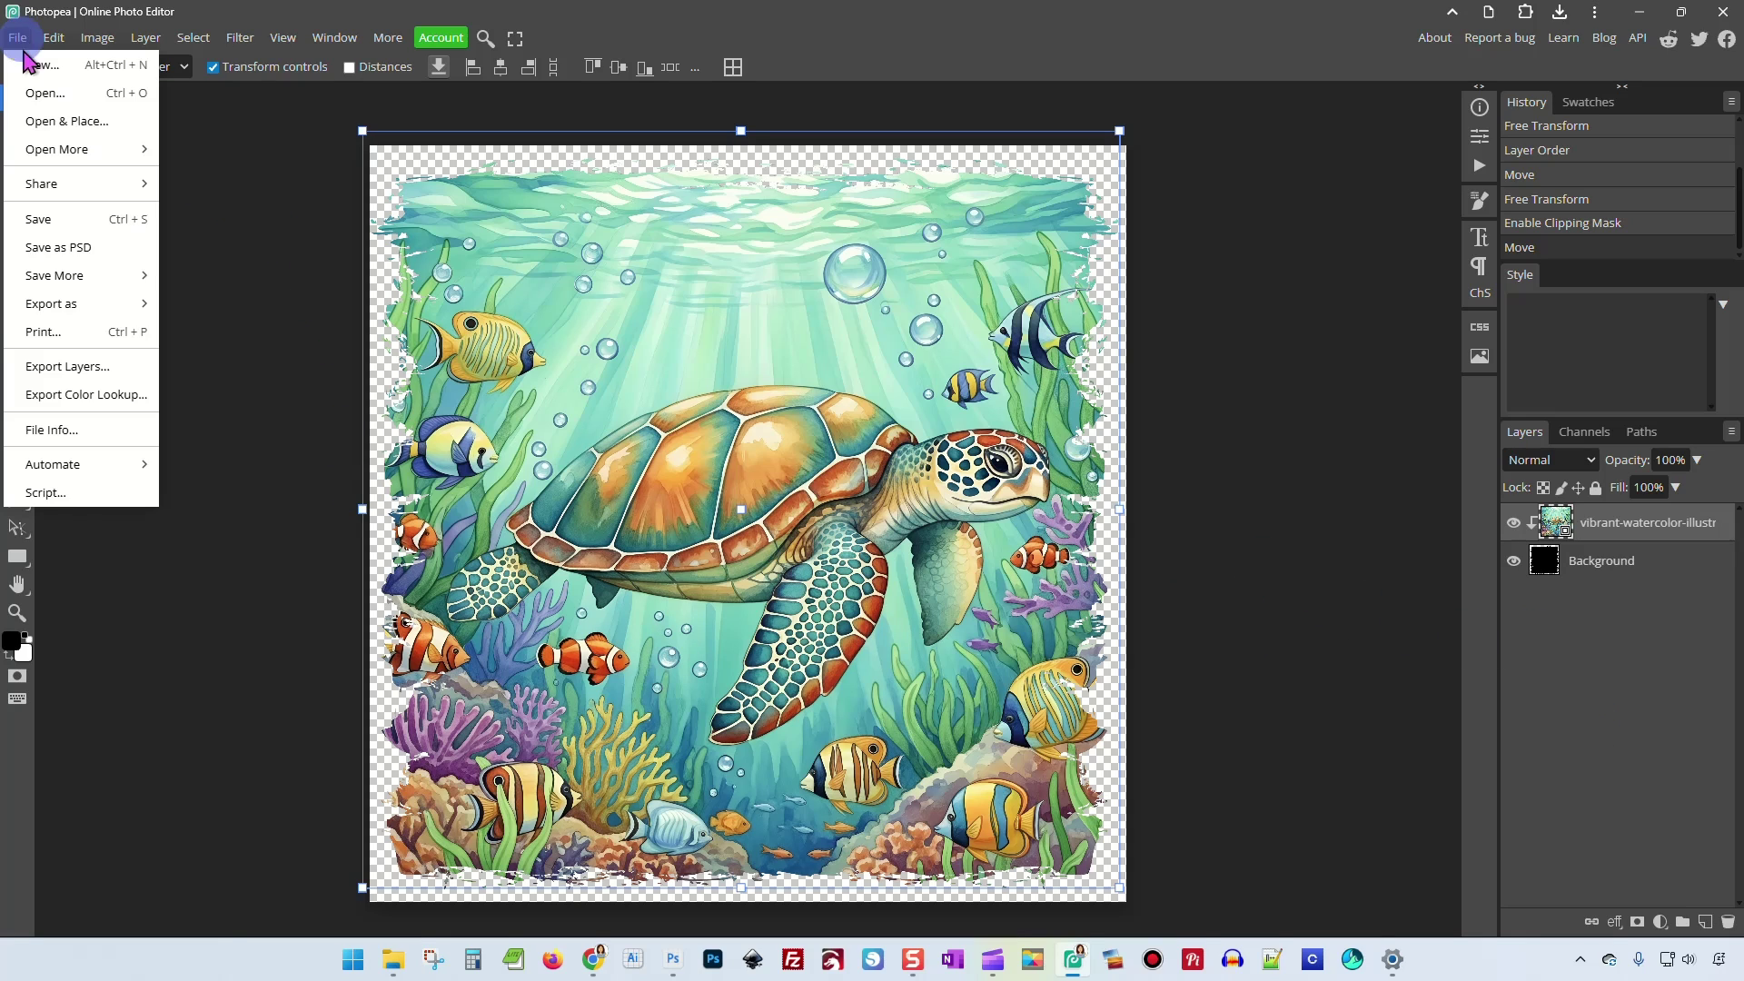
mouse_move(101, 305)
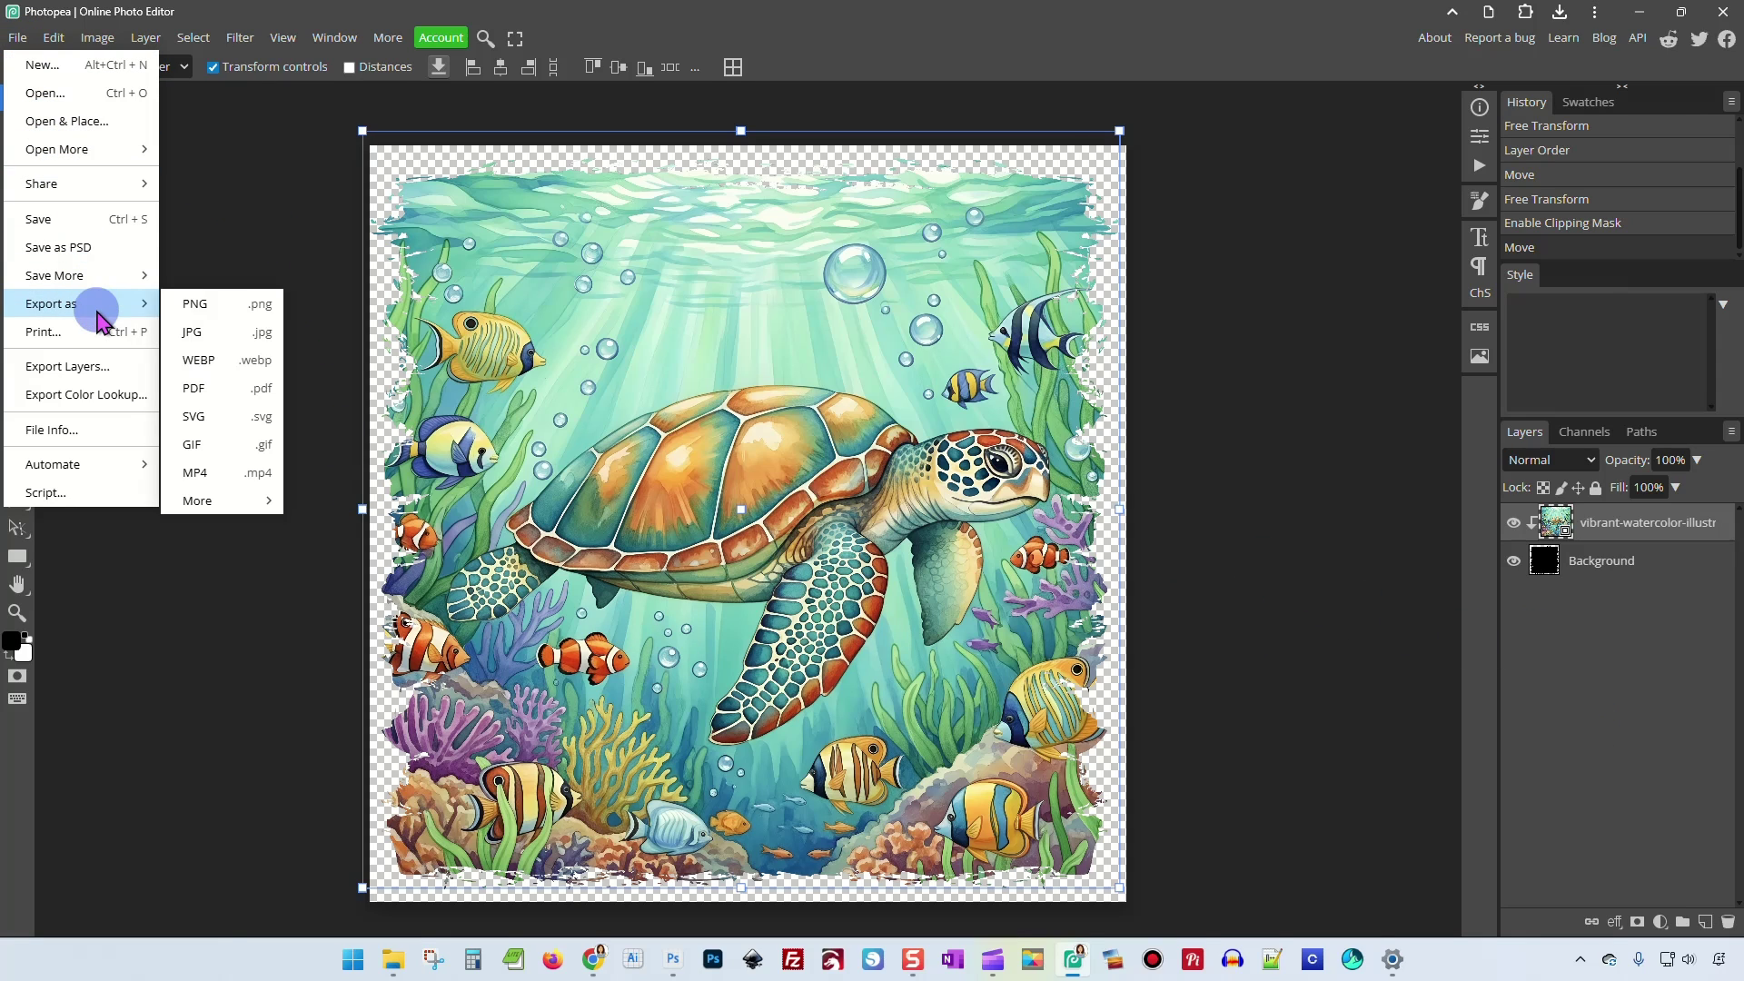
click(194, 305)
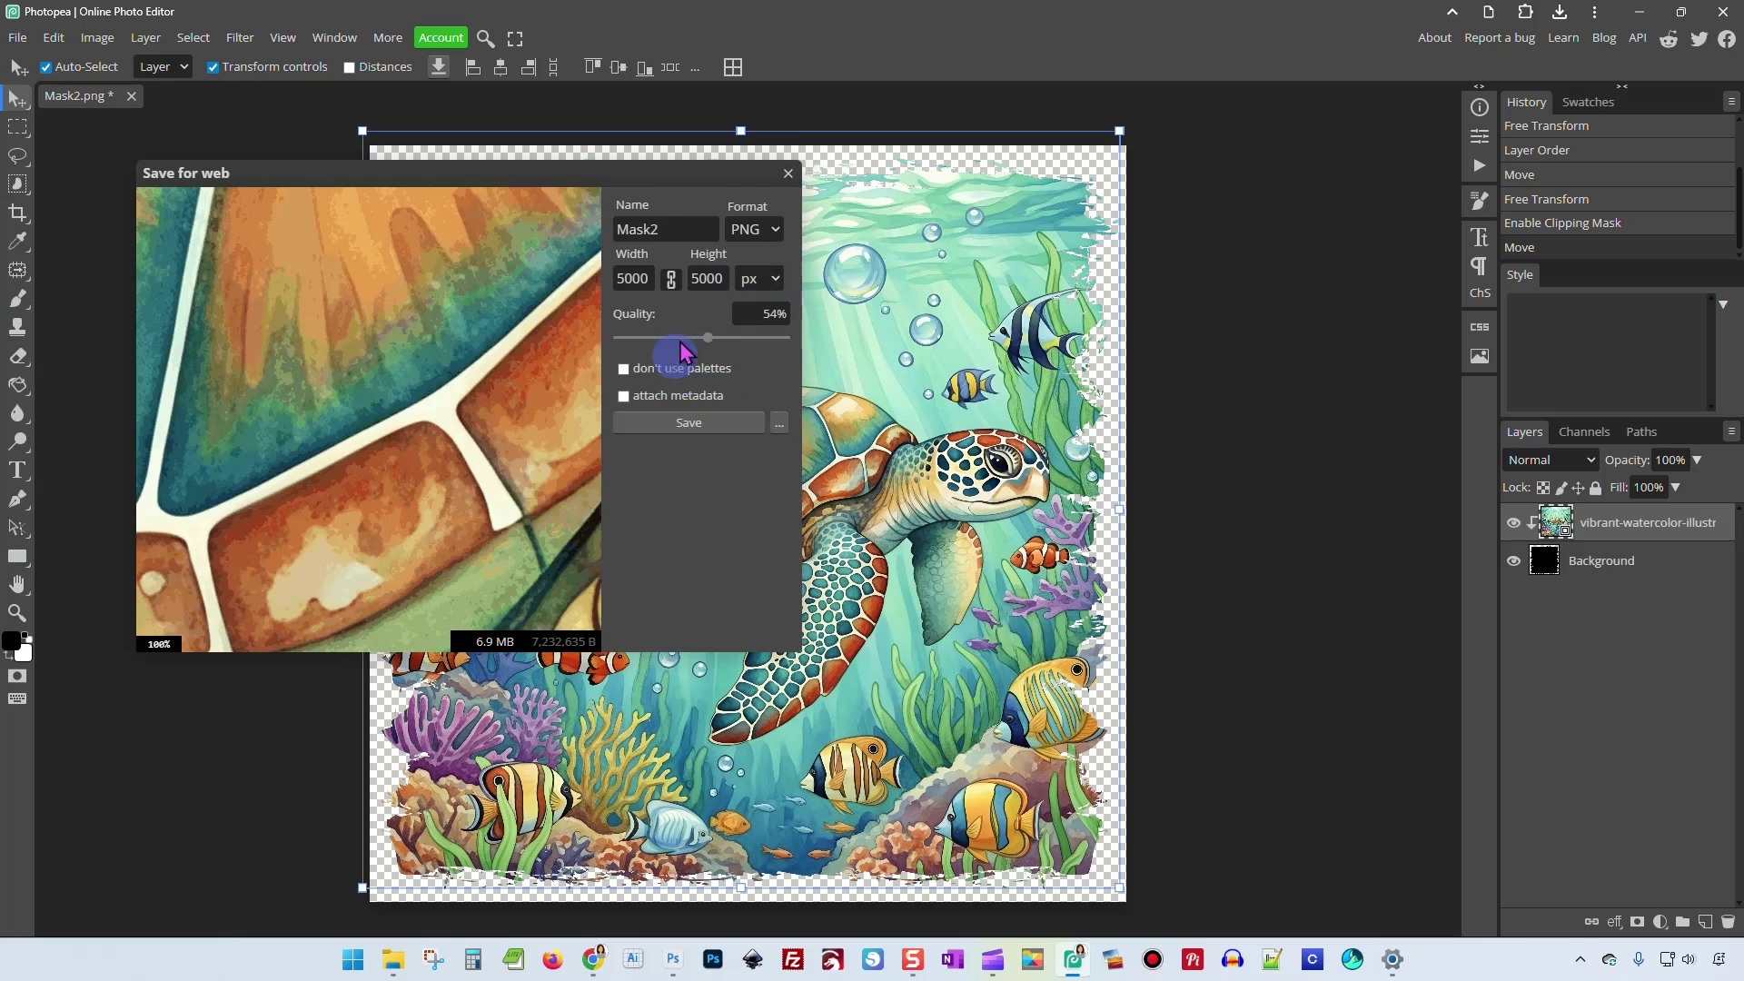
click(681, 425)
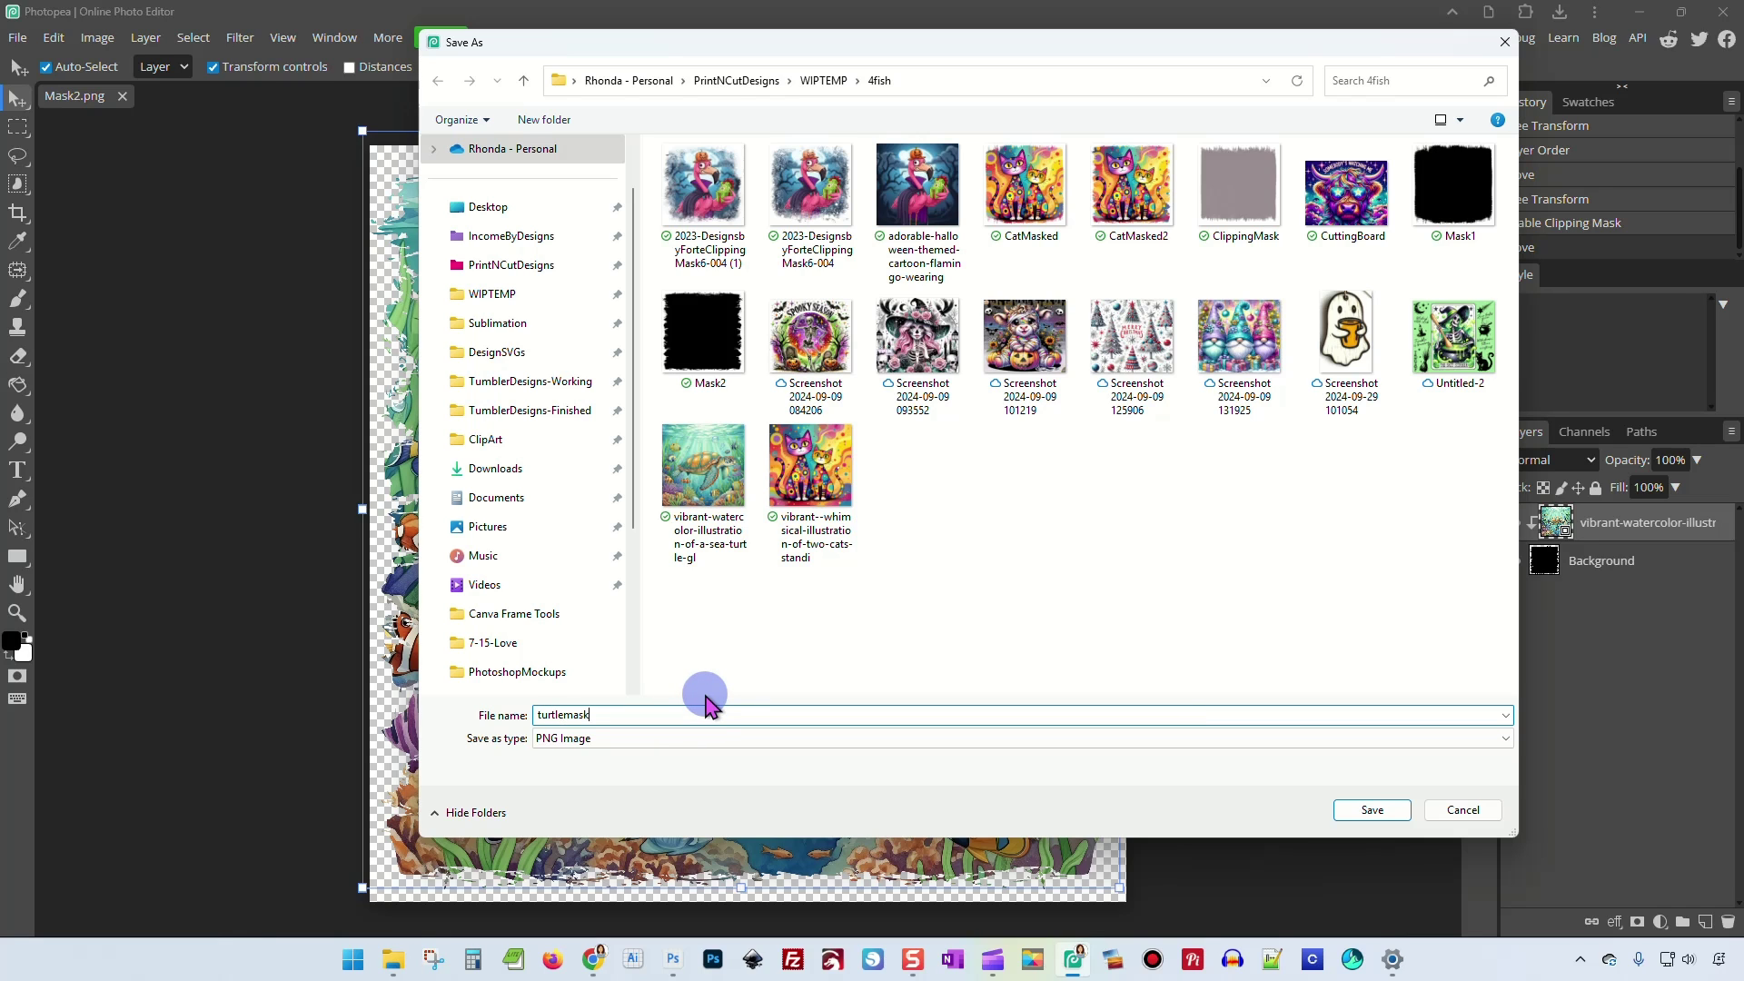
key(Return)
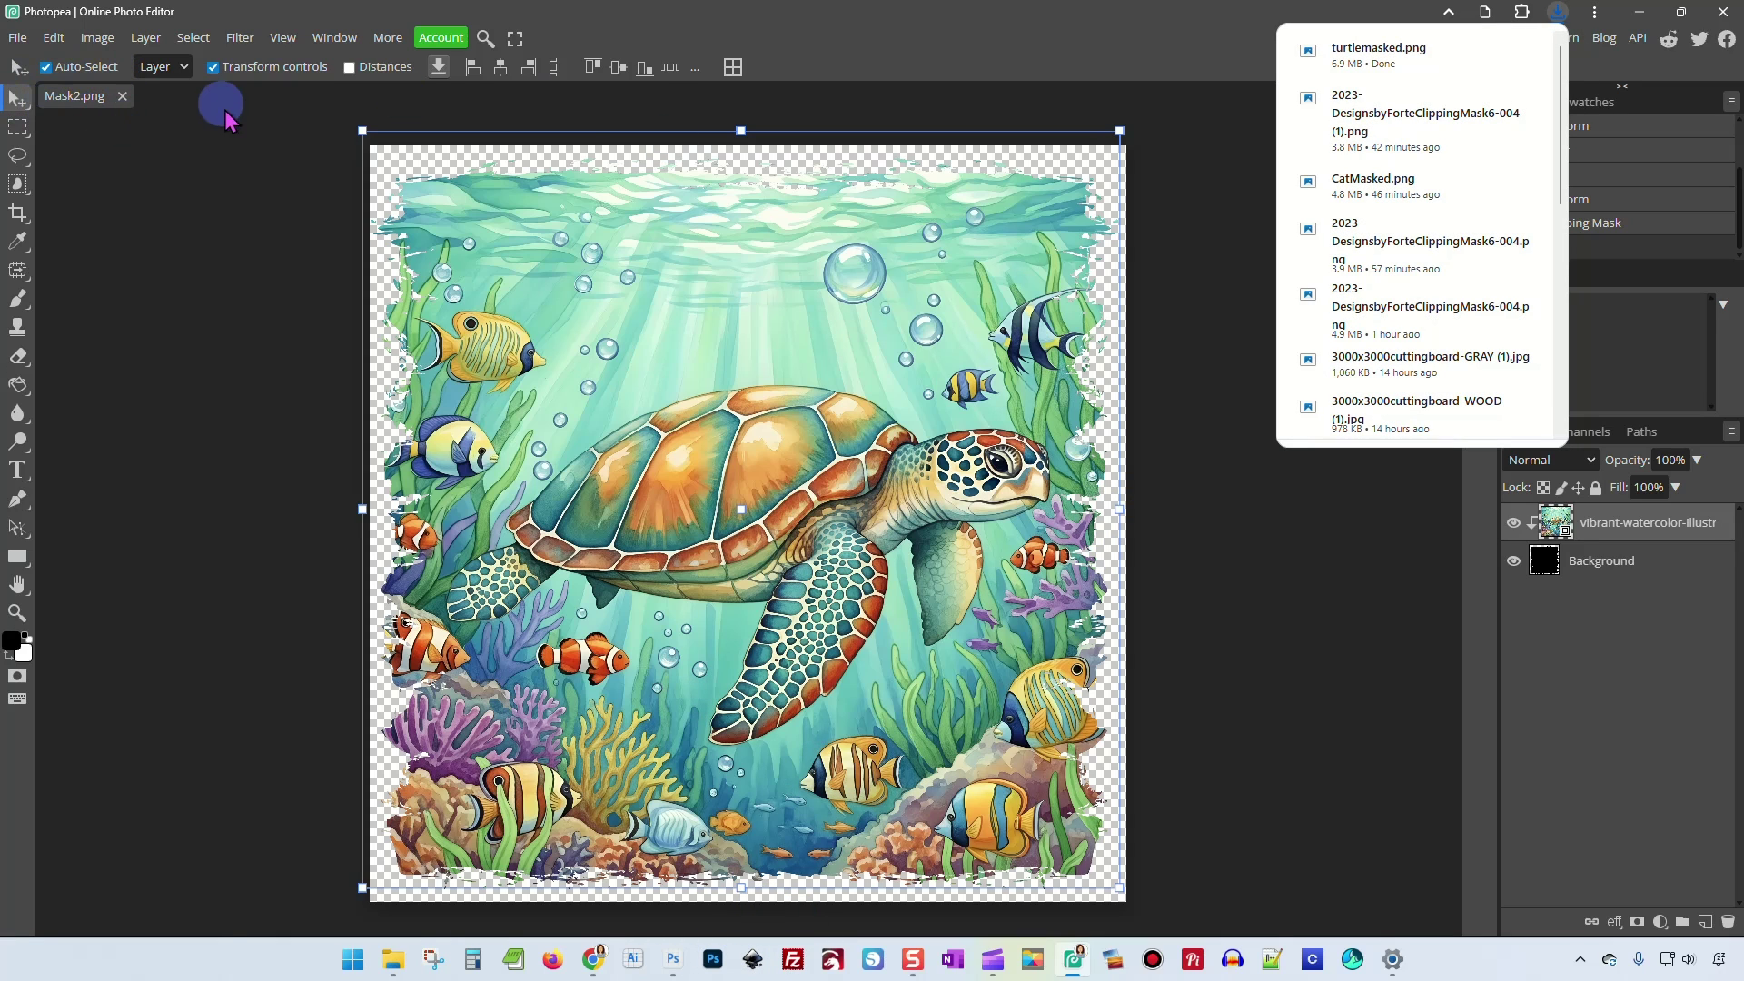
Open the Woman4 T-shirt mockup from the ShirtsCustom folder as a separate Photopea document.
click(393, 959)
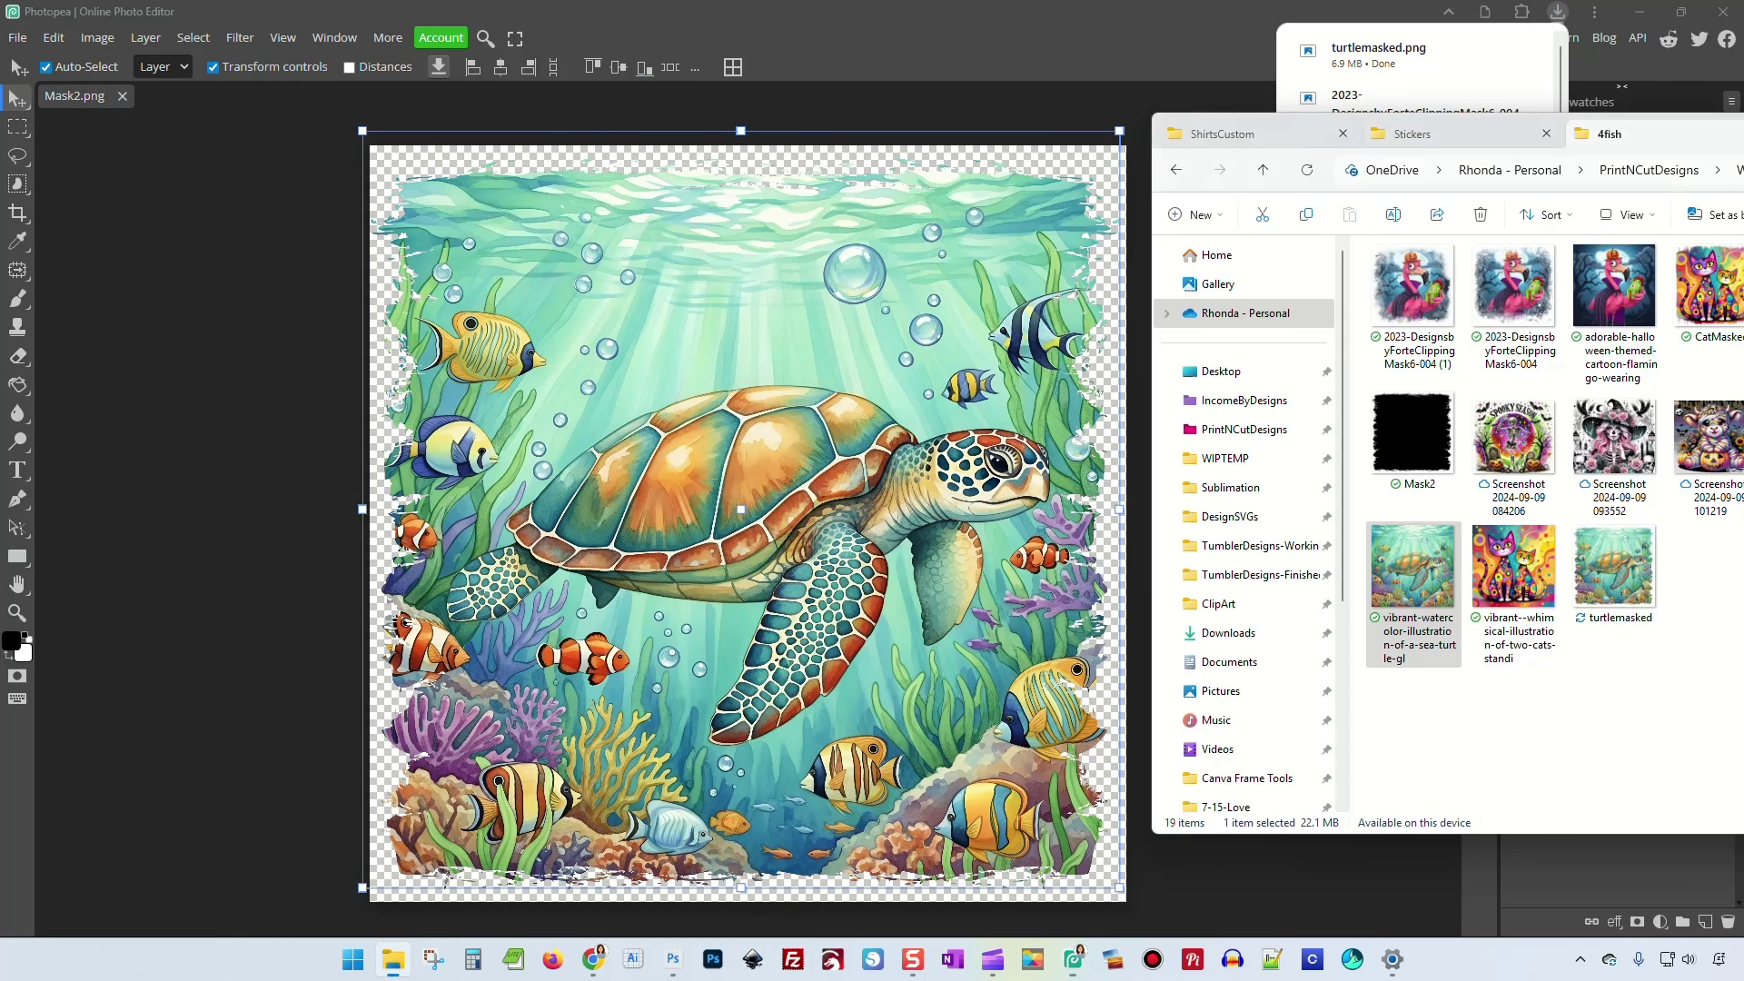
drag(1743, 338, 1345, 417)
click(574, 419)
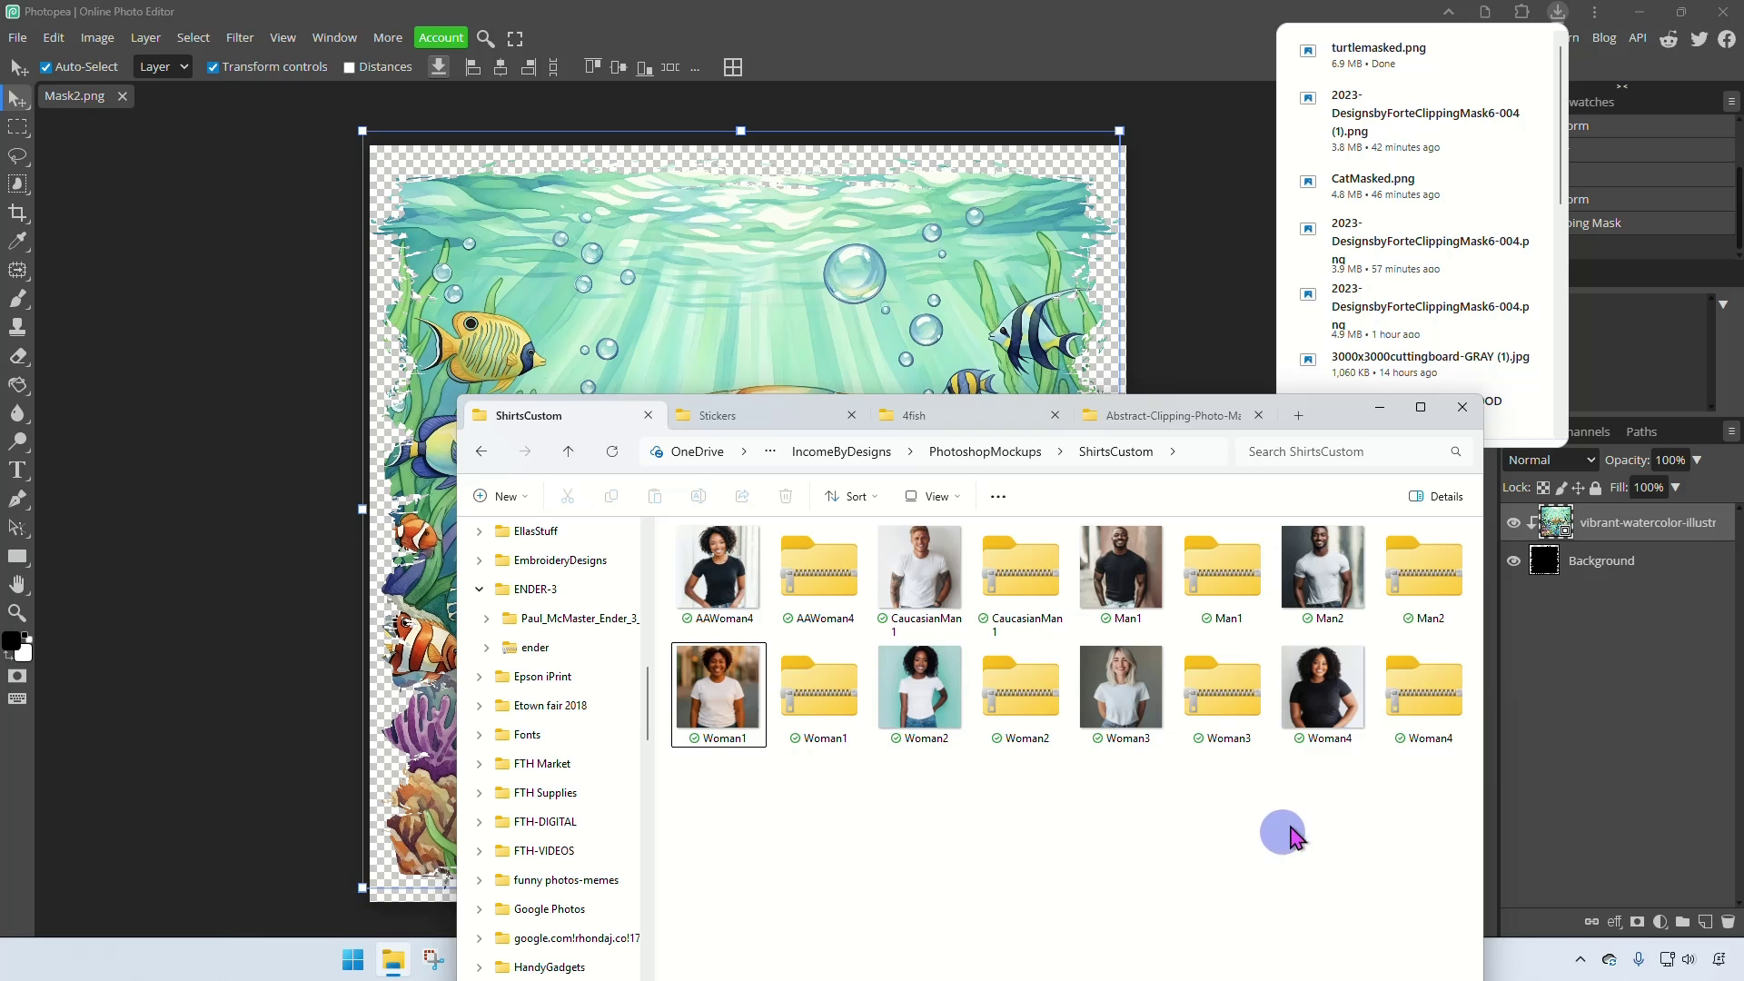
drag(1312, 695, 973, 78)
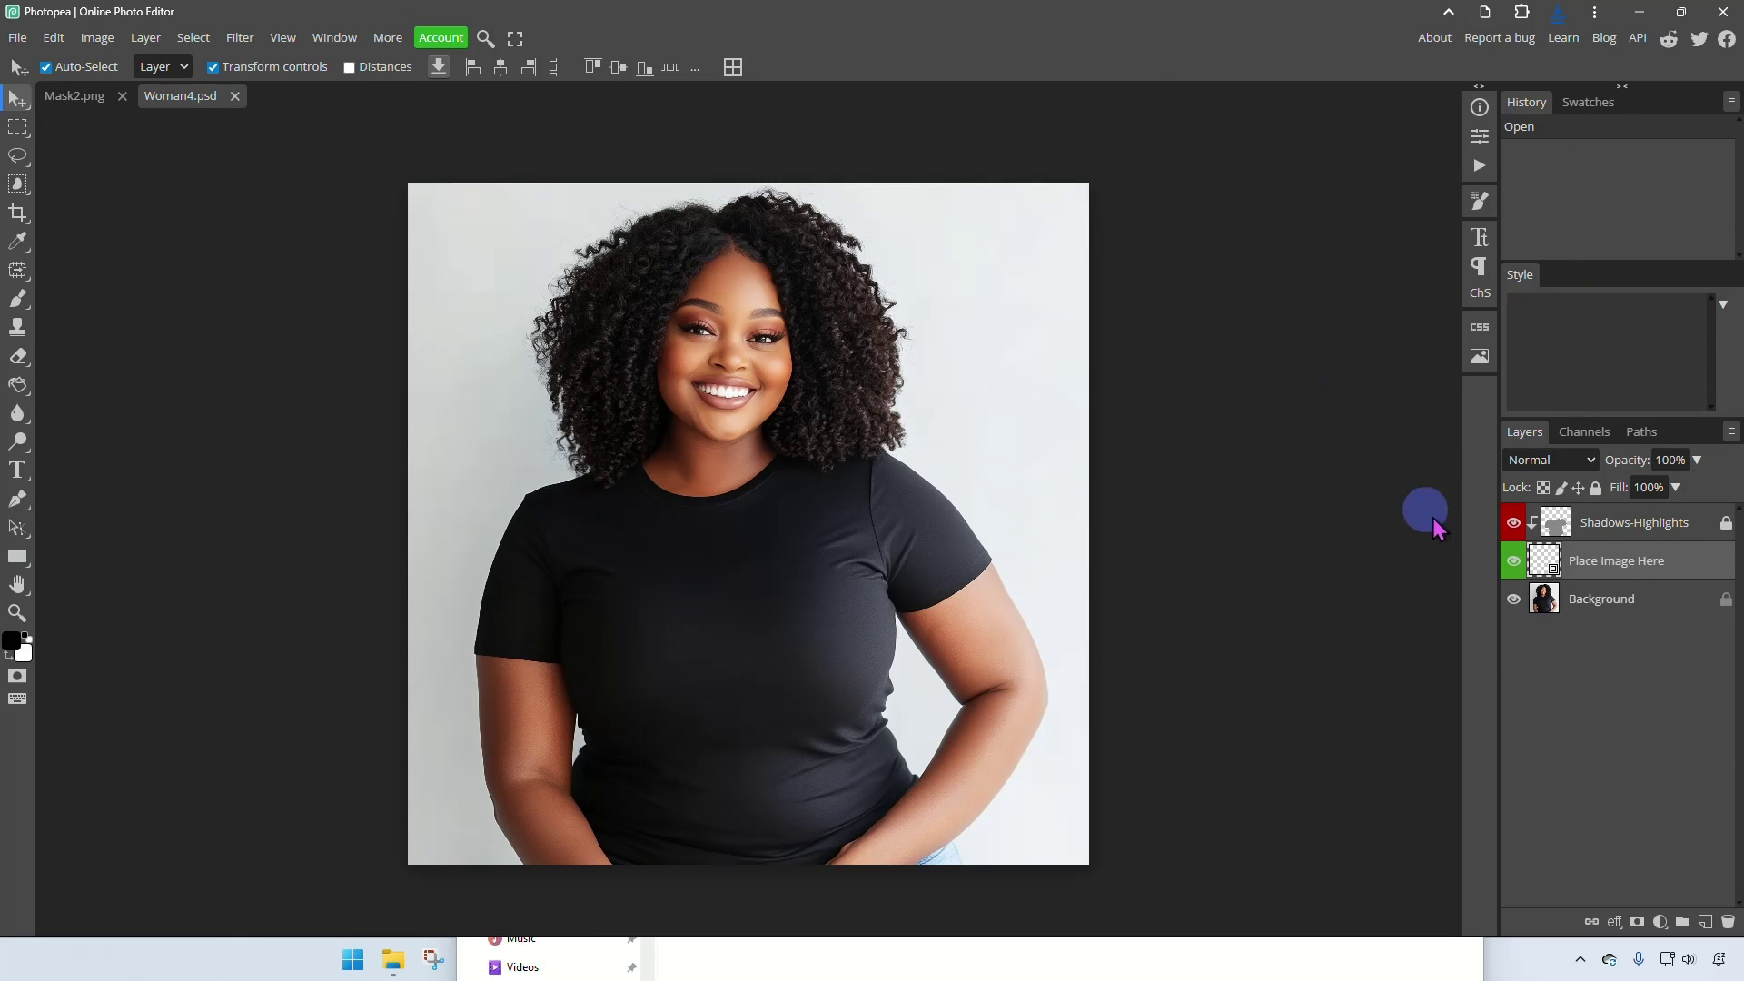
Open the contents of the Place Image Here smart object and place the turtlemasked PNG from the 4fish folder in it.
double_click(1545, 561)
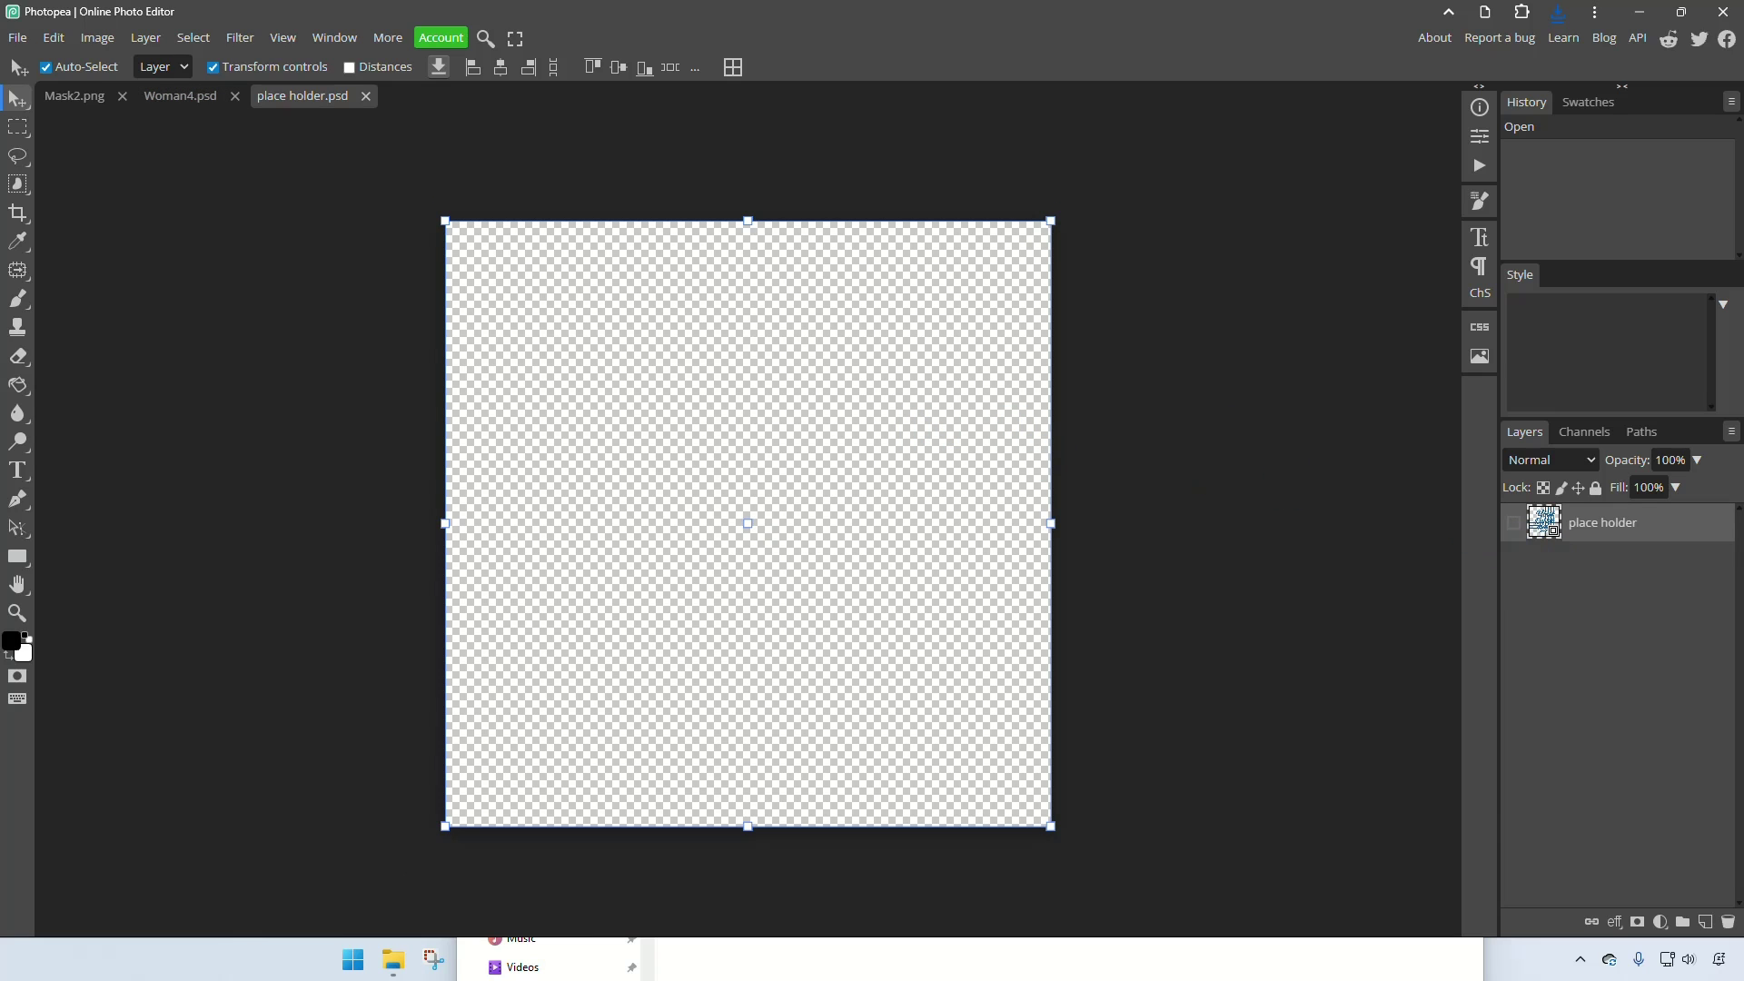
click(393, 960)
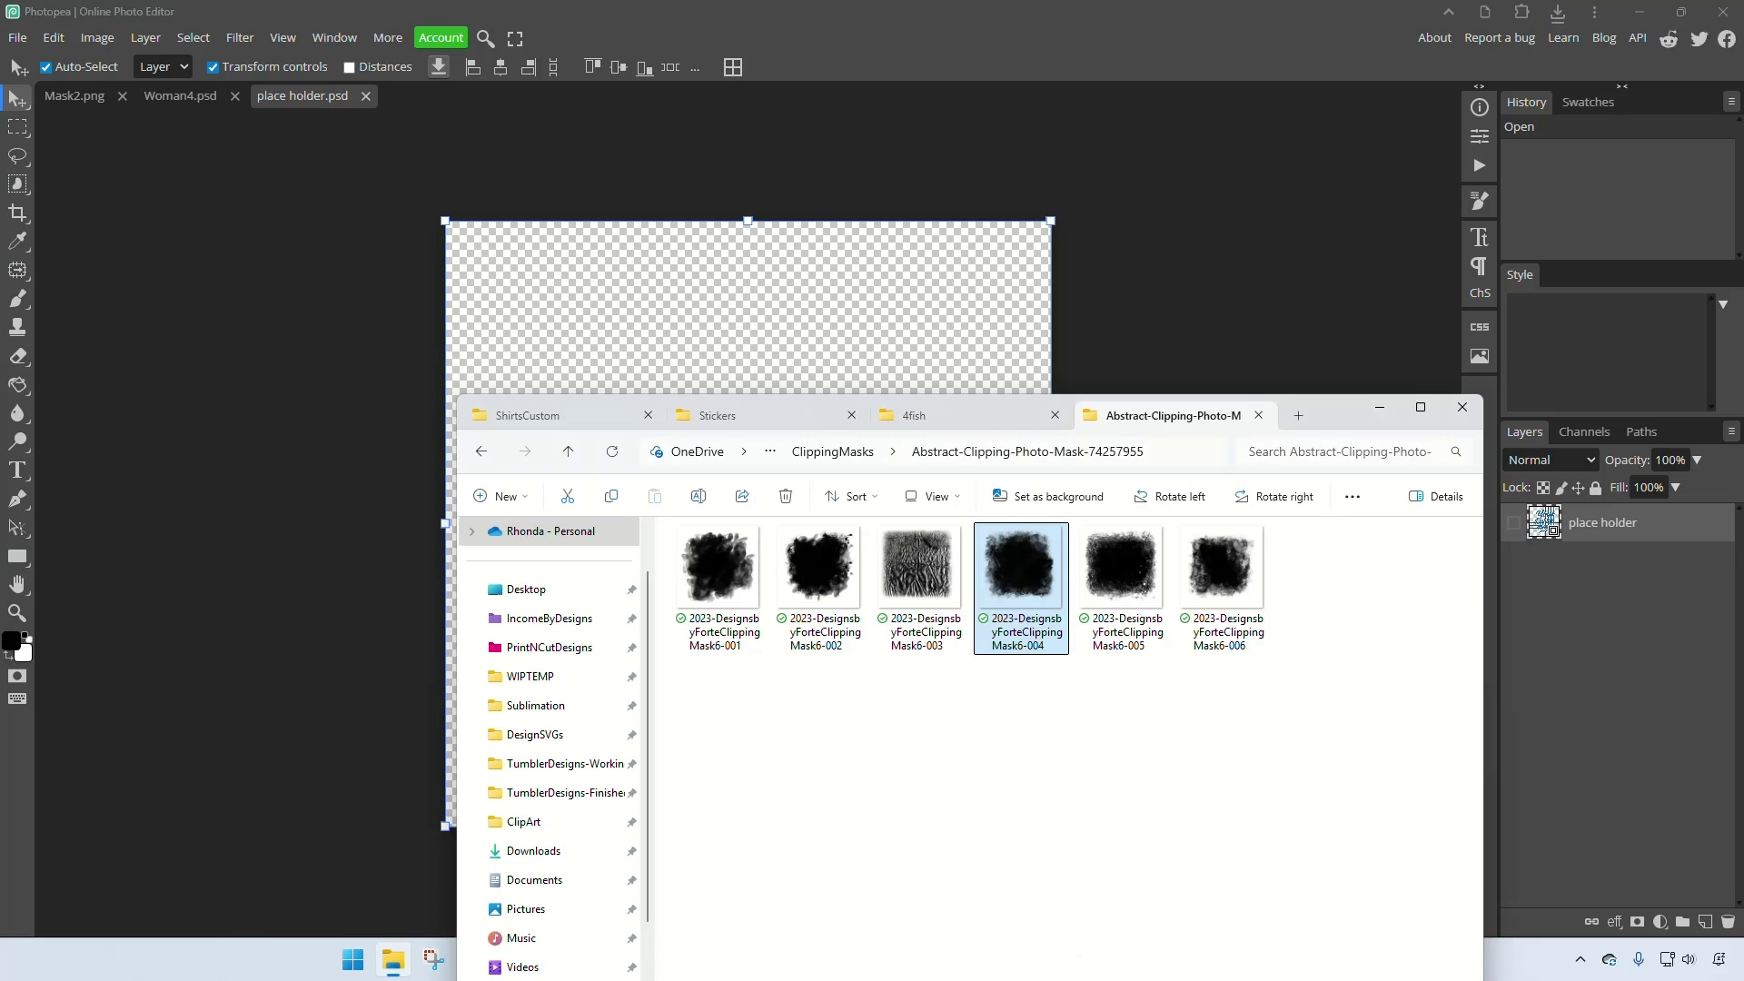
click(908, 416)
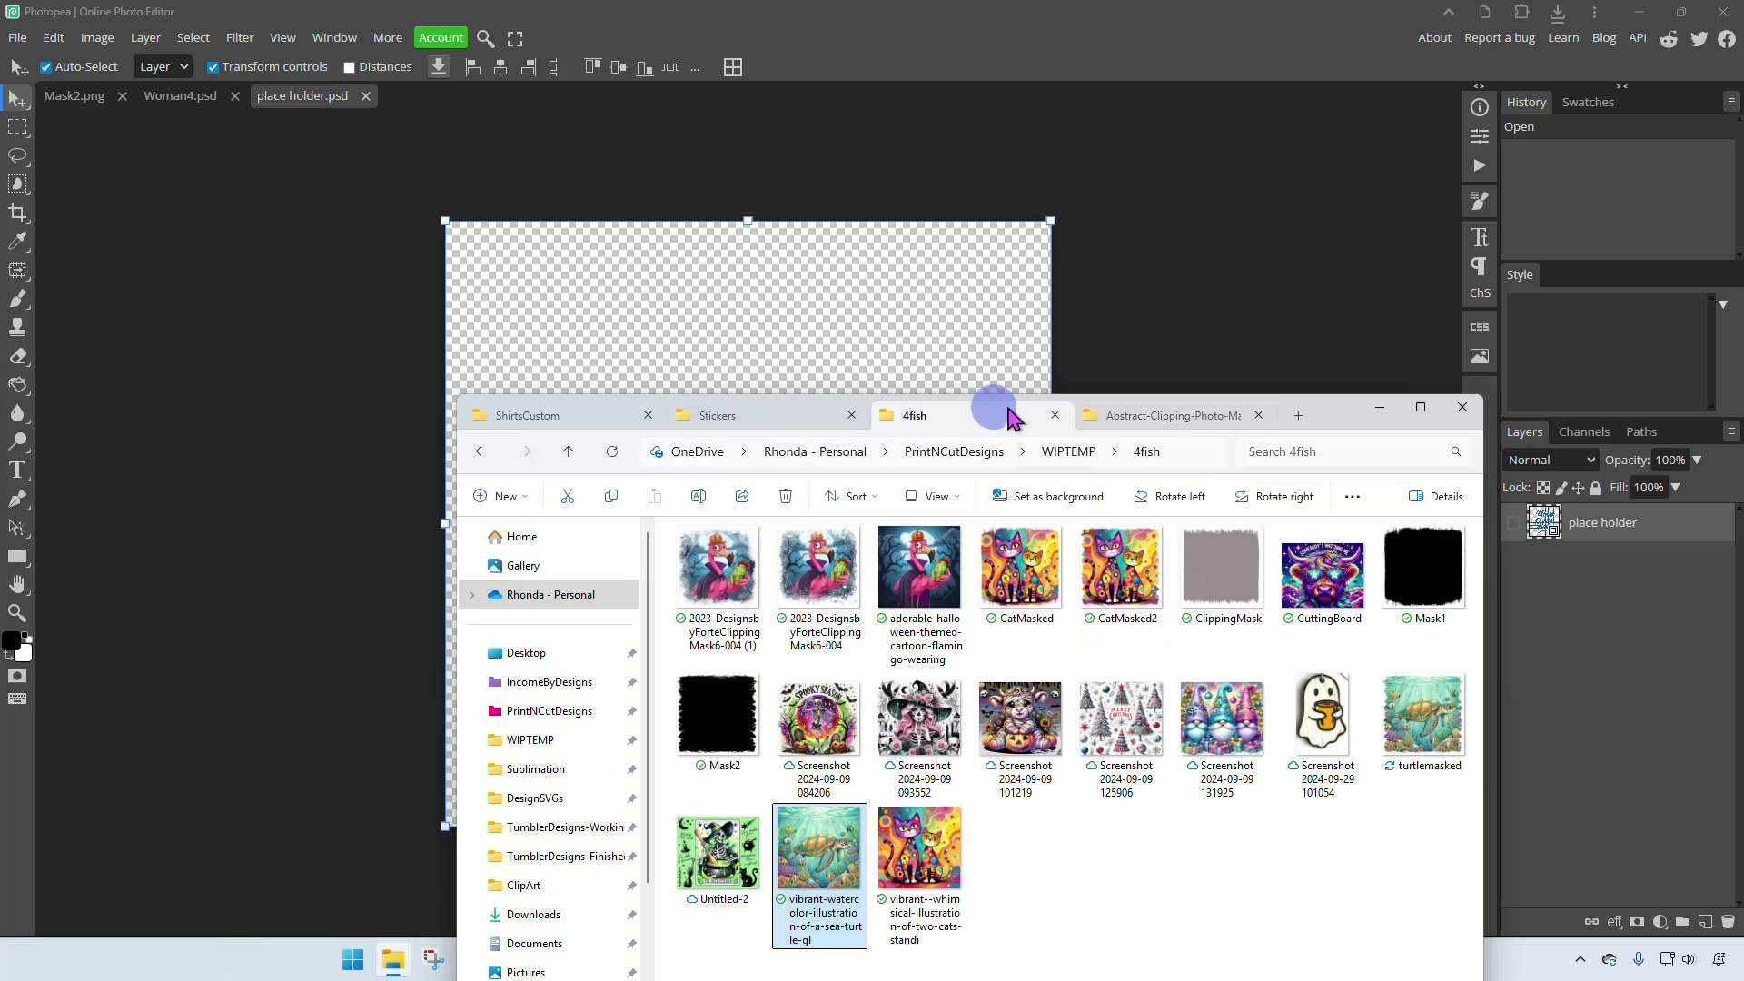
click(1199, 863)
drag(1422, 718, 768, 368)
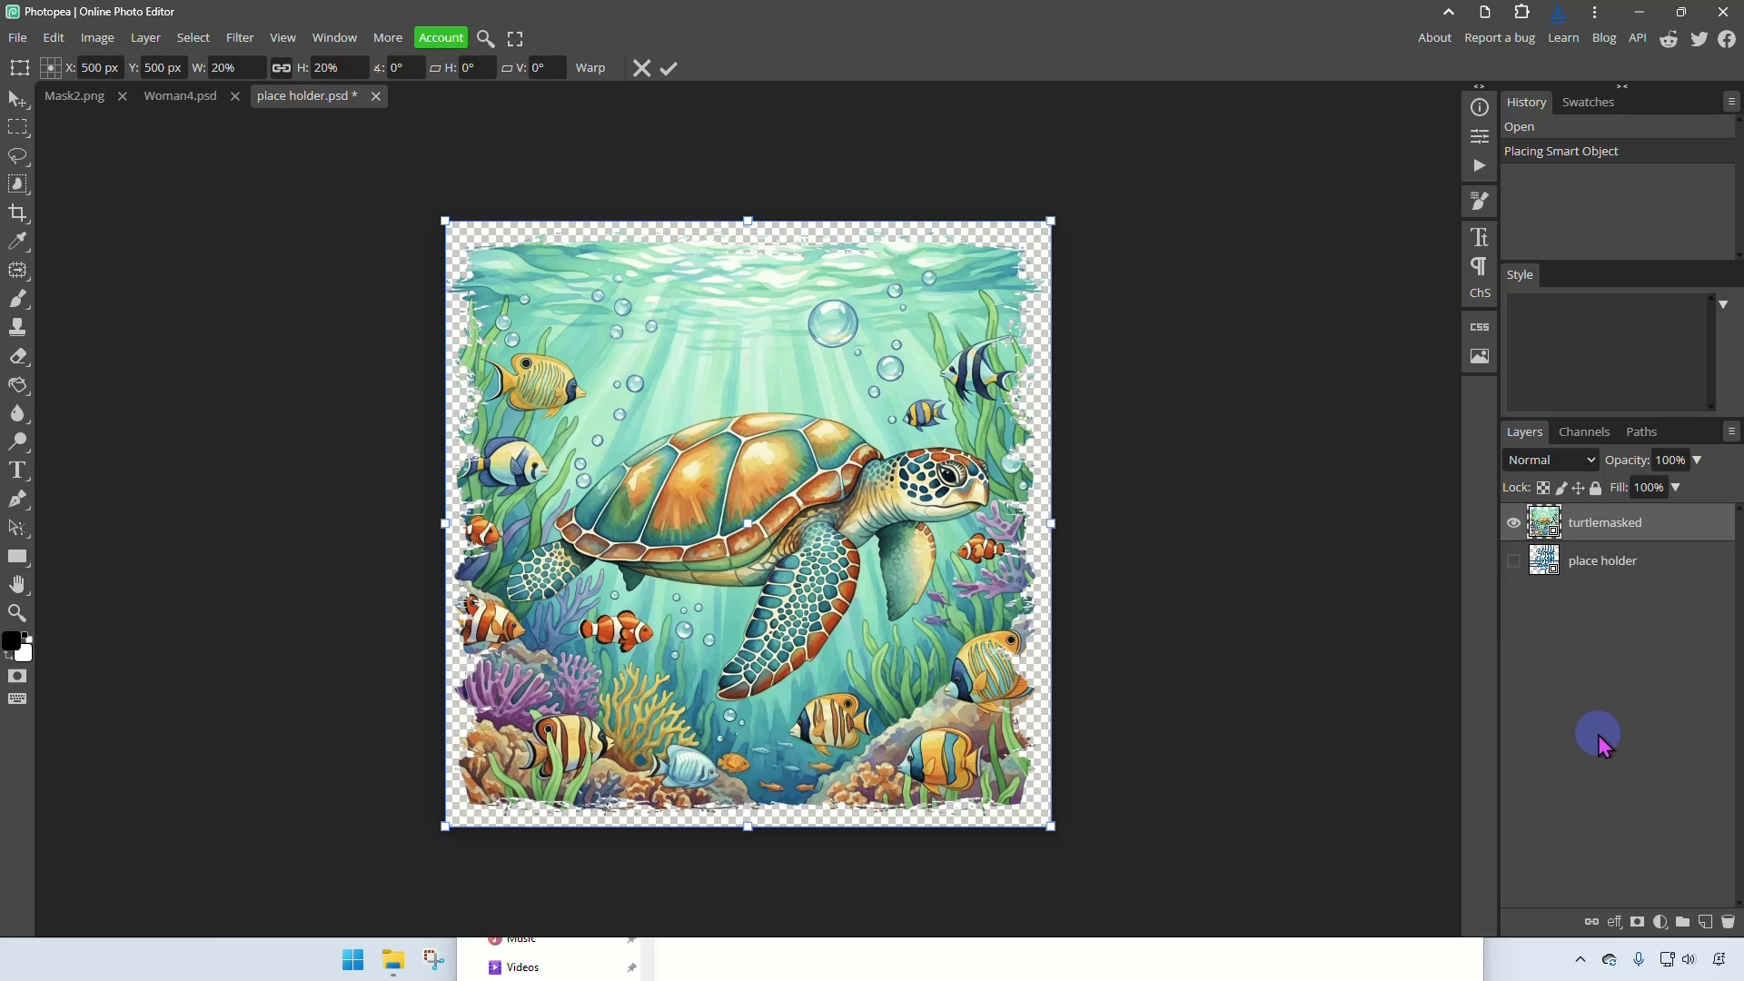
Commit the placed turtle design, save the smart object, and check the print up close on the Woman4 shirt.
key(Return)
key(ctrl+s)
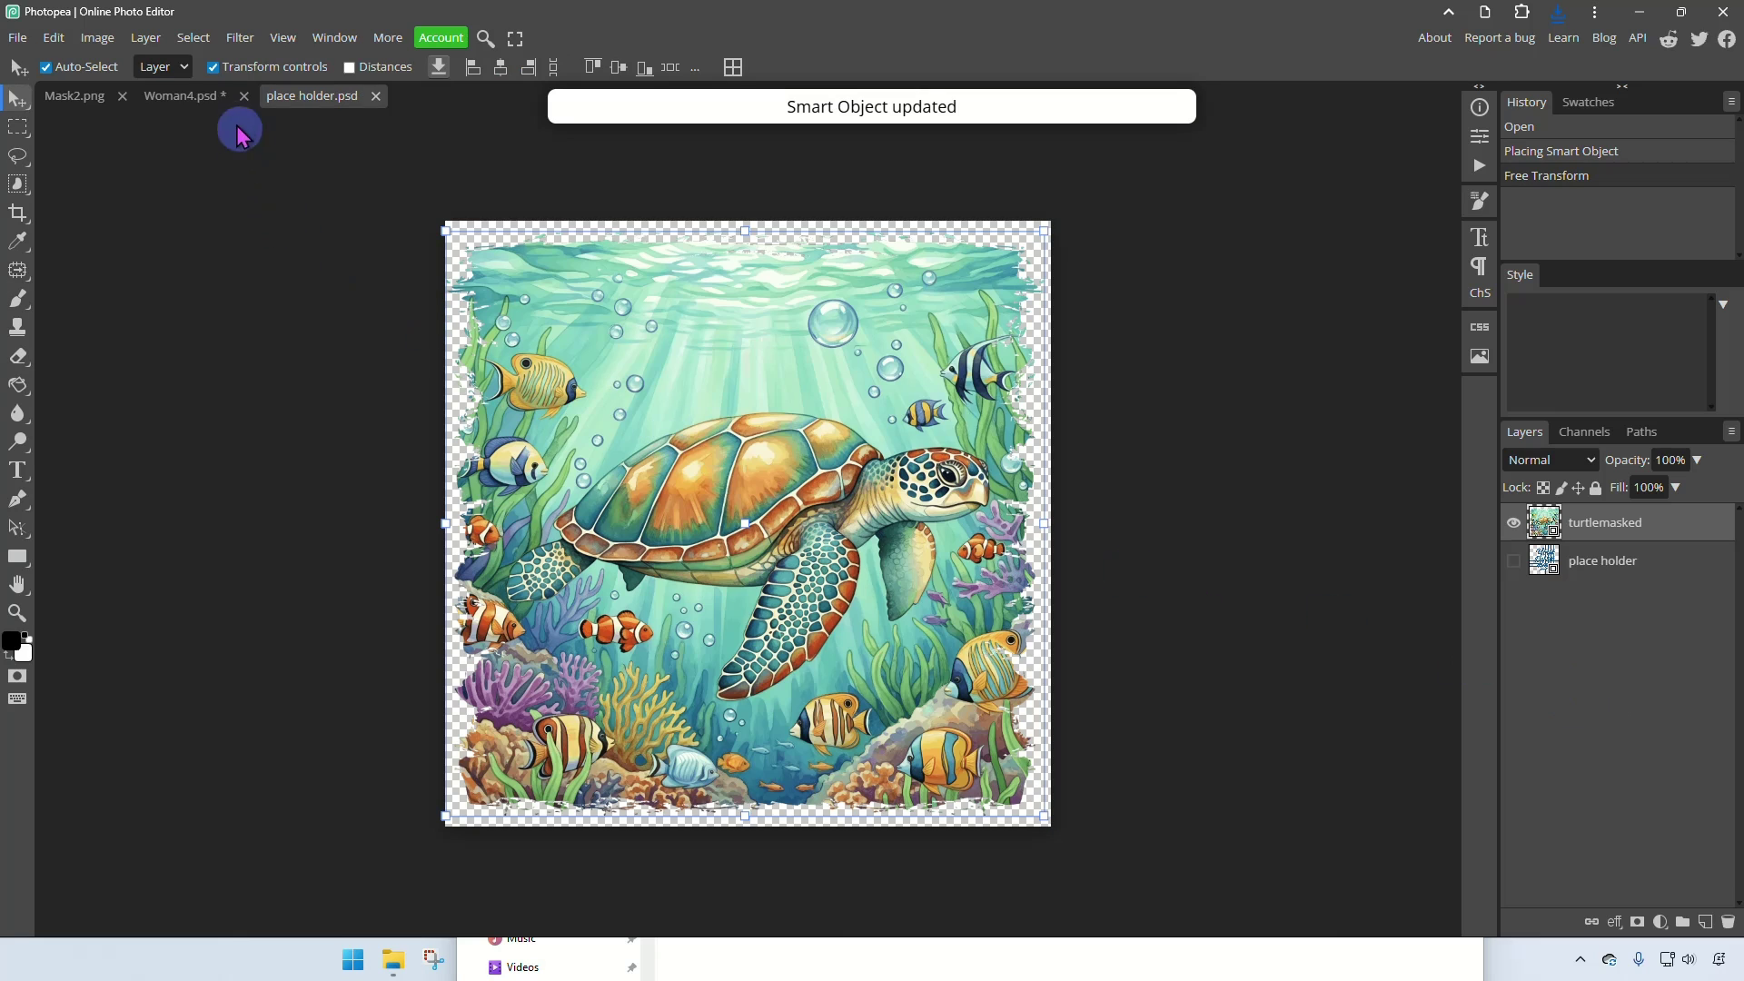
click(188, 101)
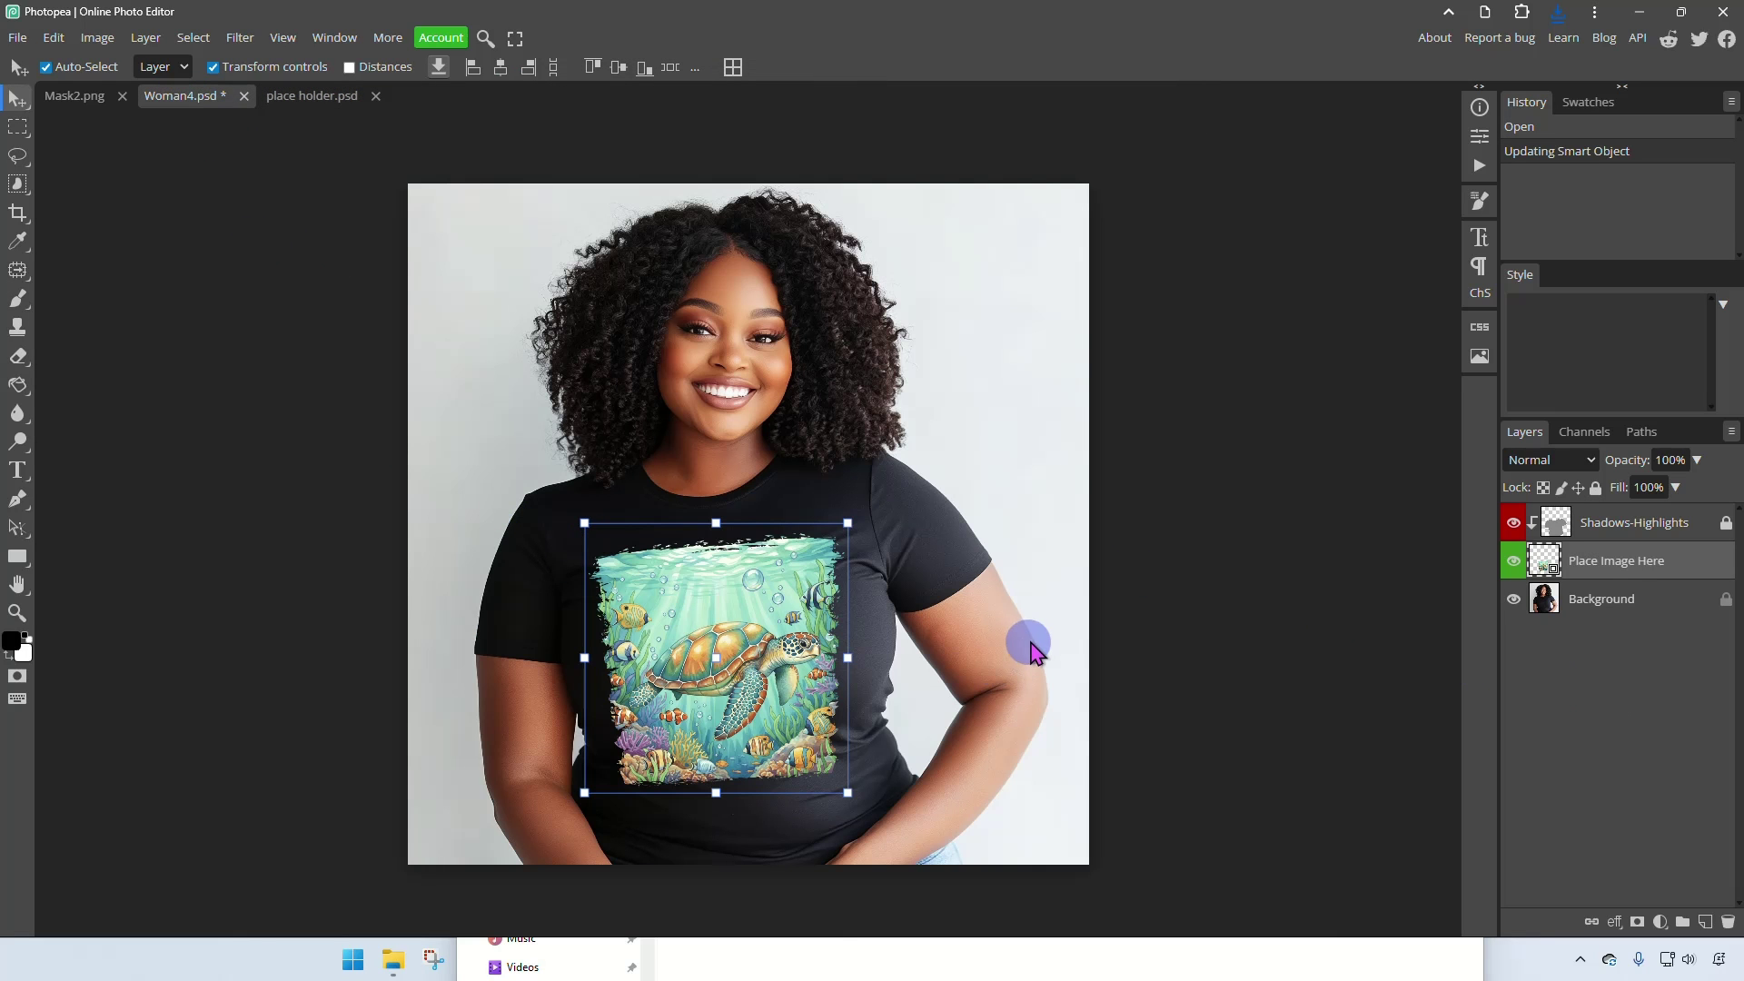
scroll(1040, 653, up, 3)
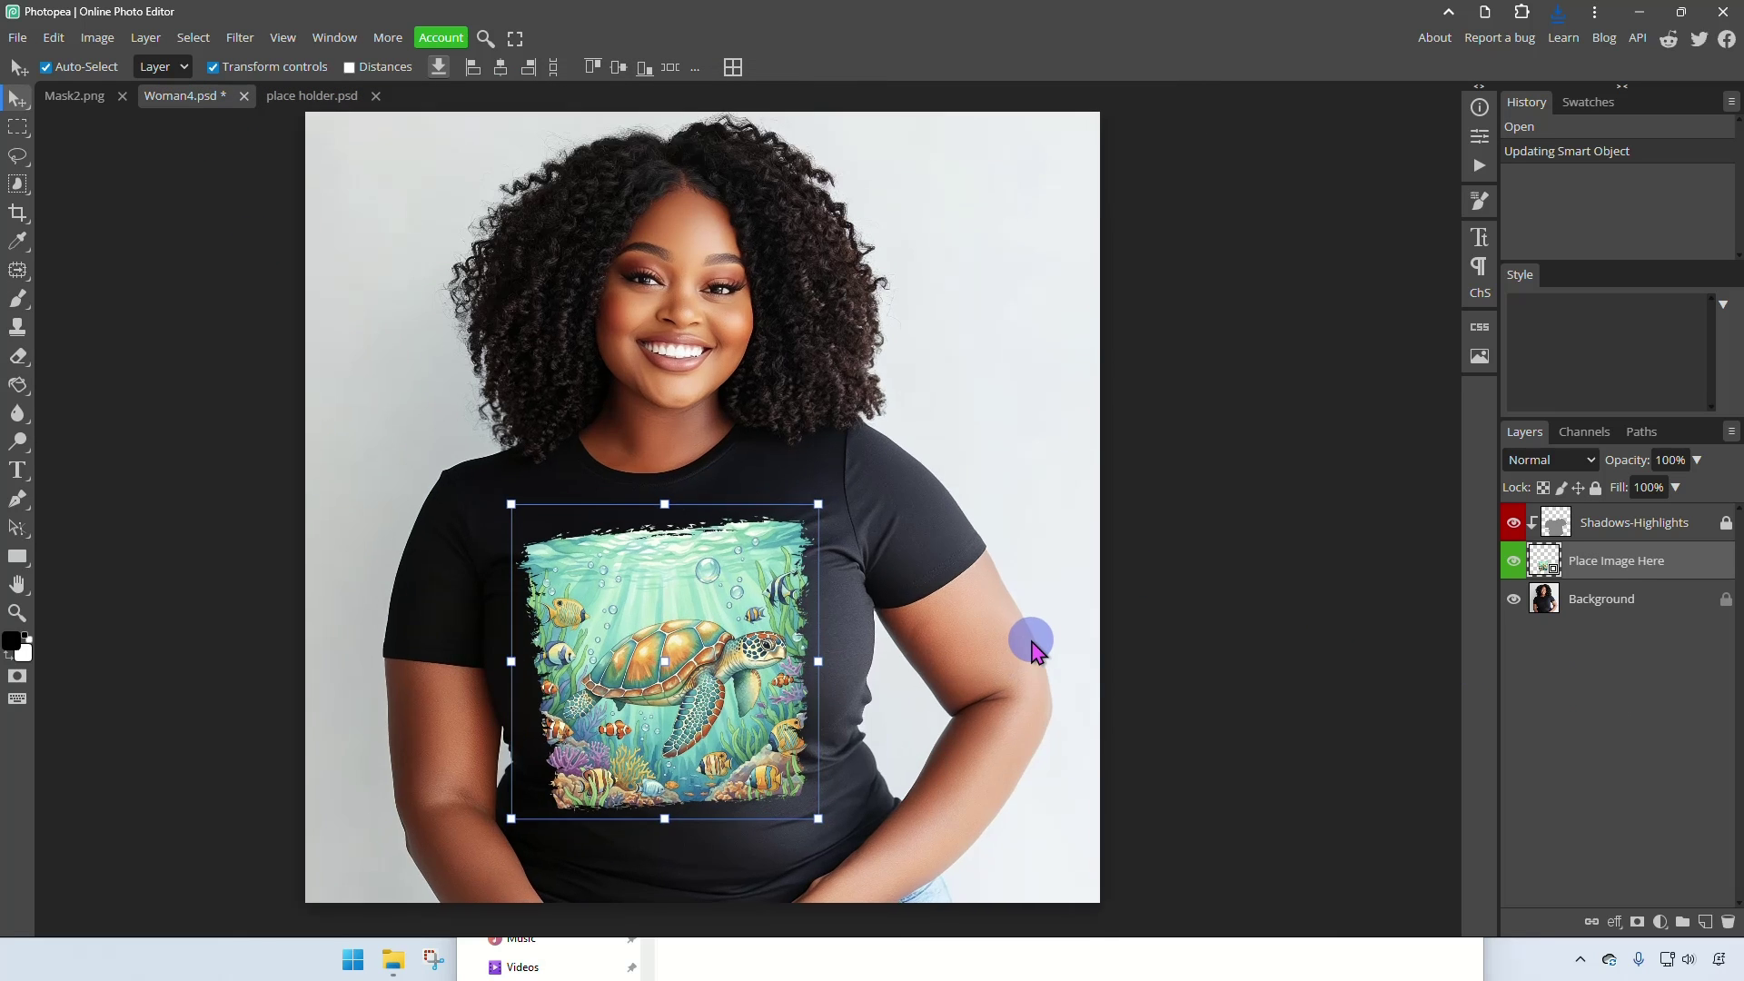
scroll(1102, 479, down, 3)
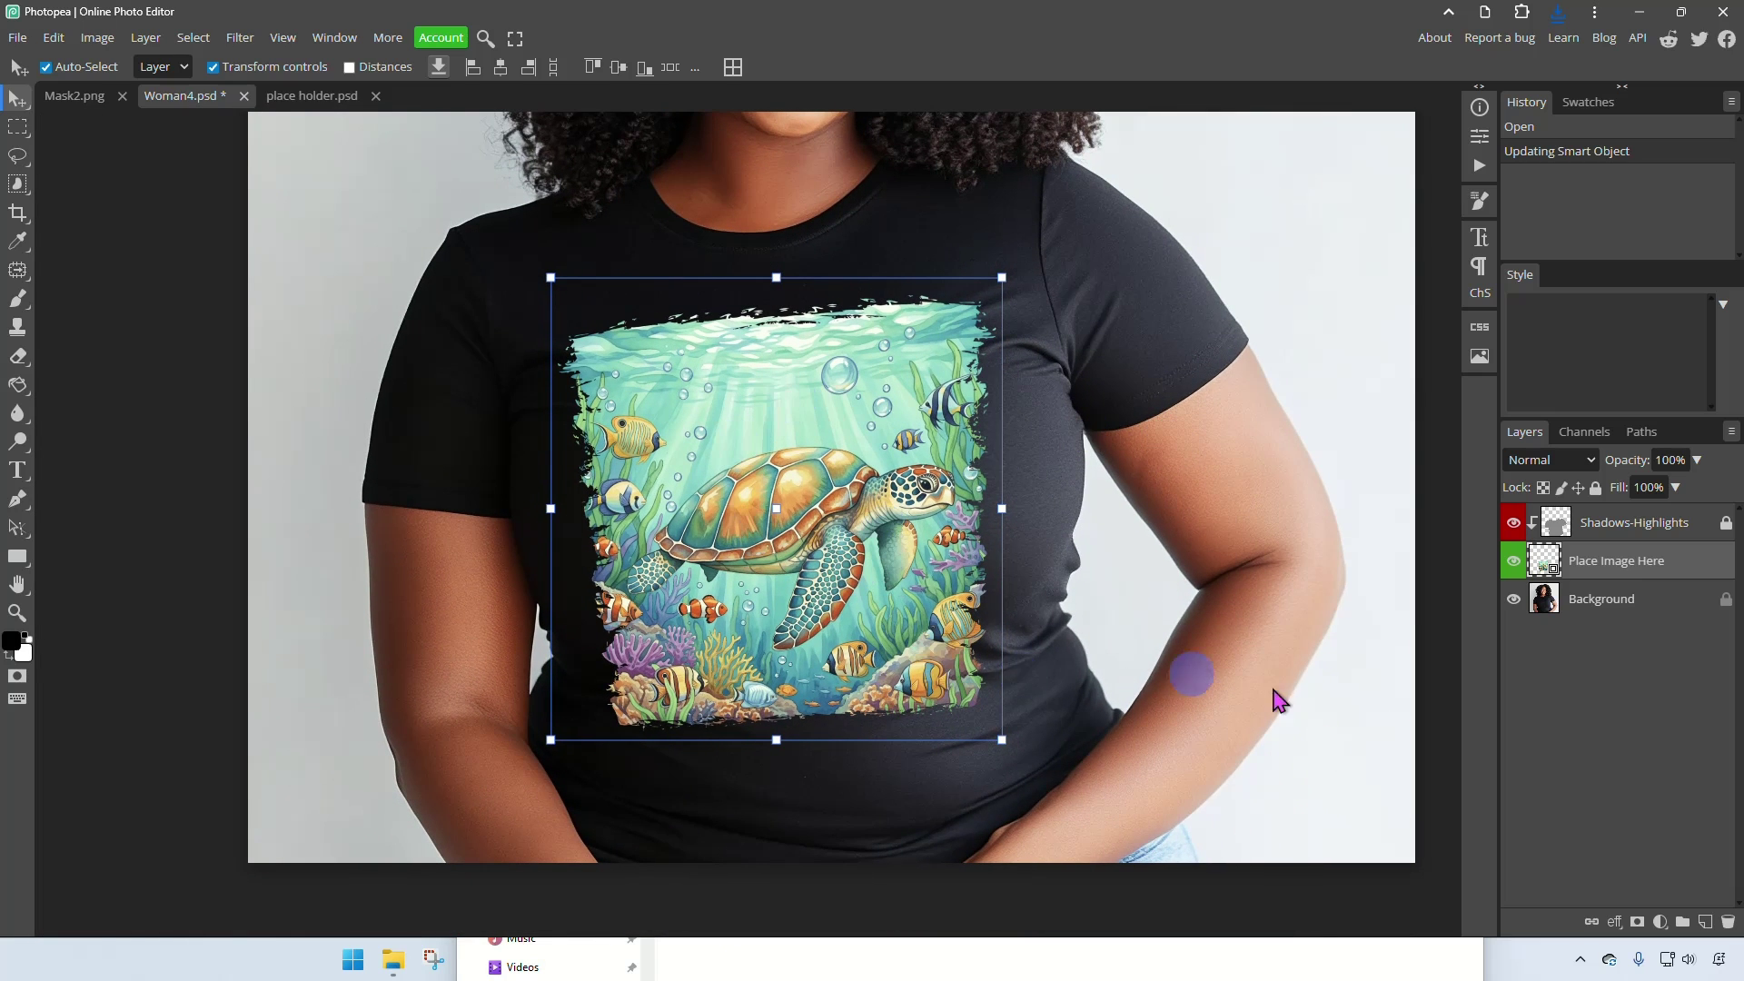
click(1378, 724)
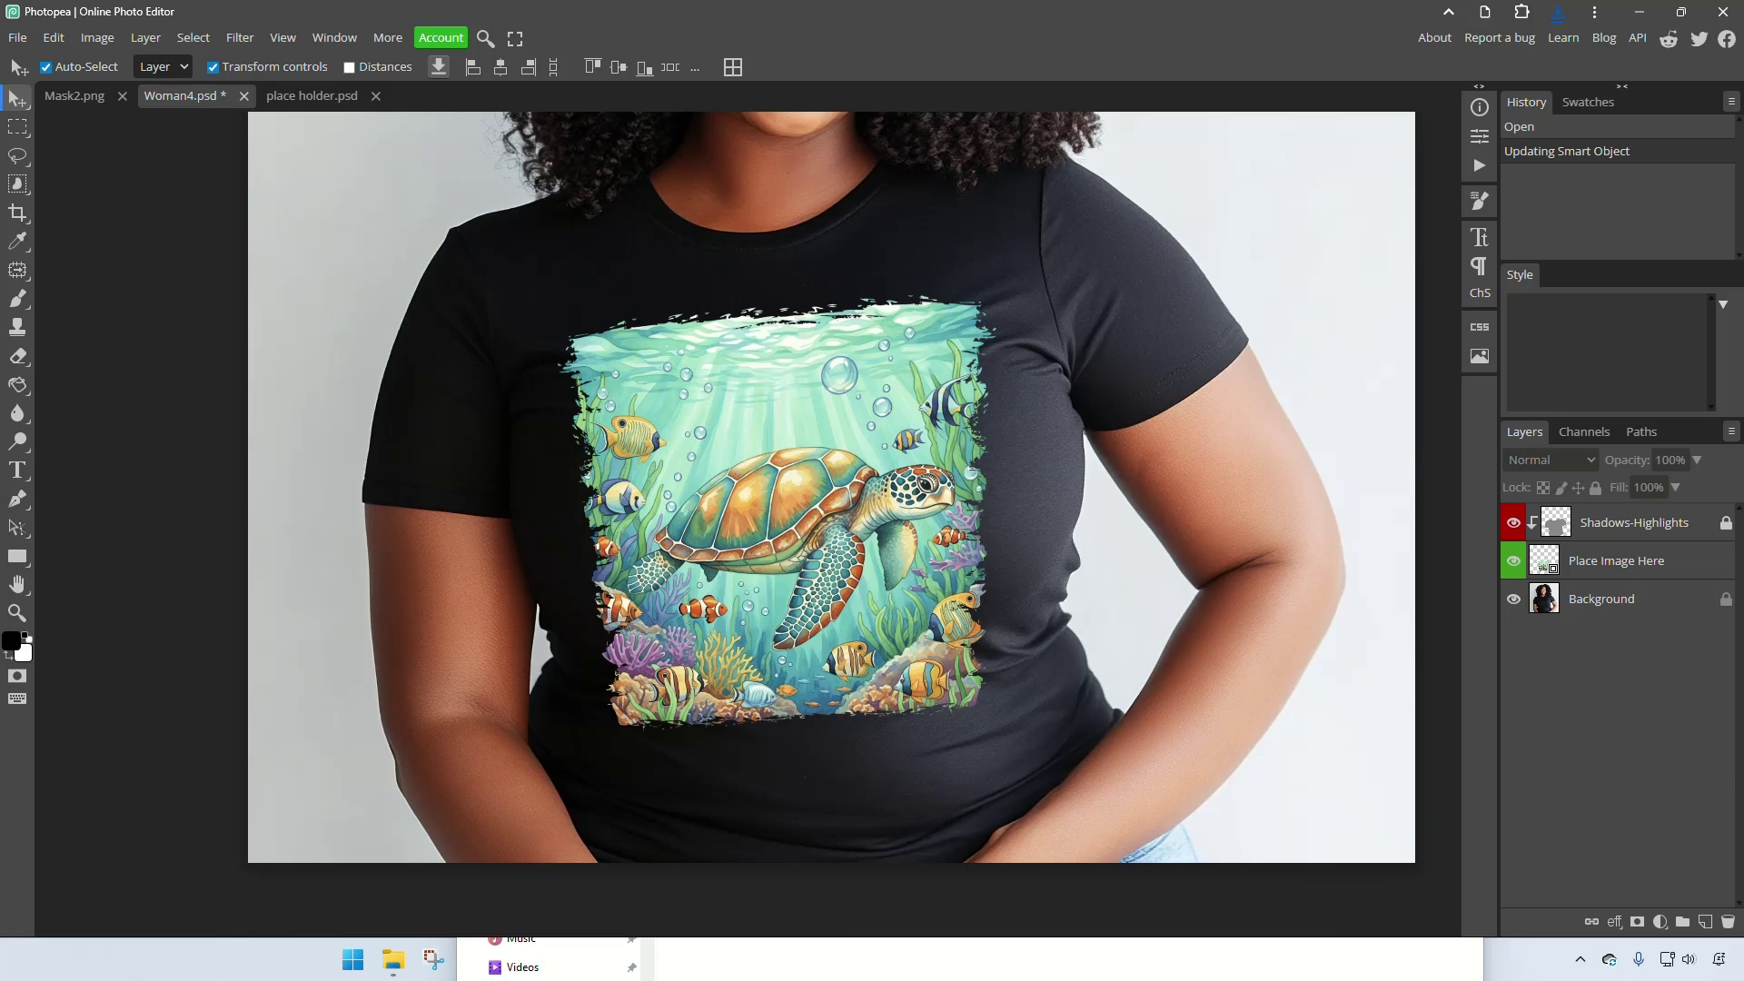
Open the Woman3 T-shirt mockup from the ShirtsCustom folder as a separate Photopea document.
click(393, 960)
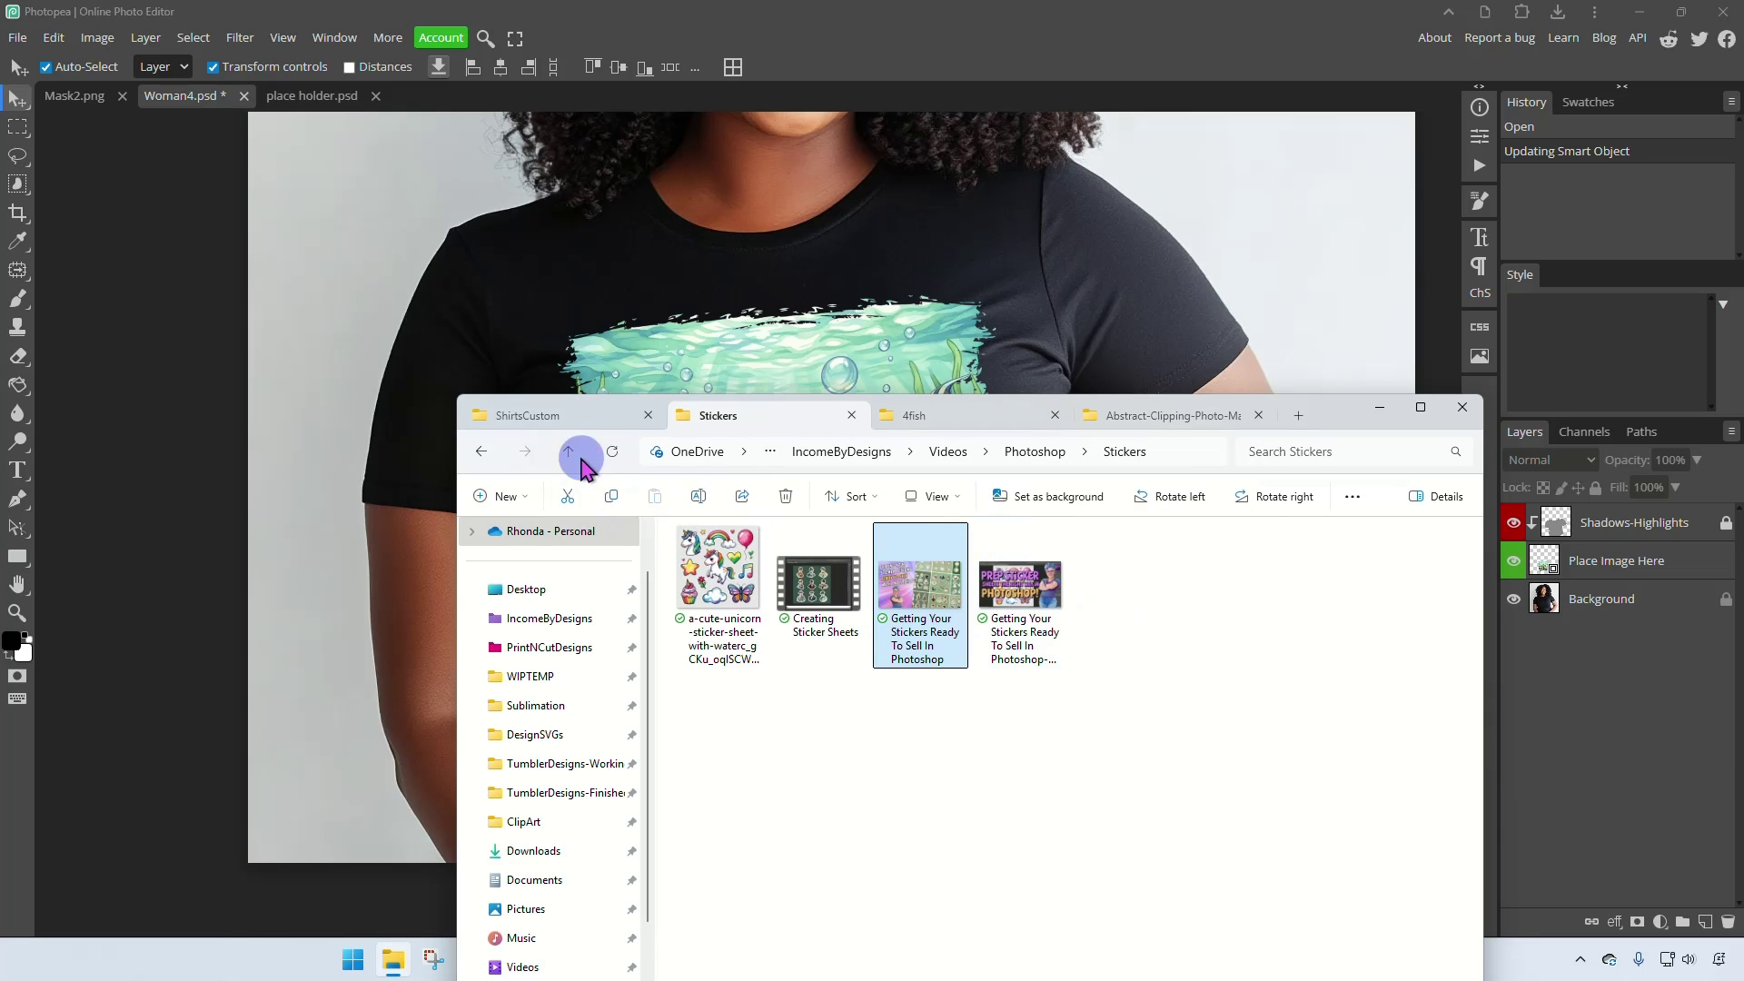
click(565, 419)
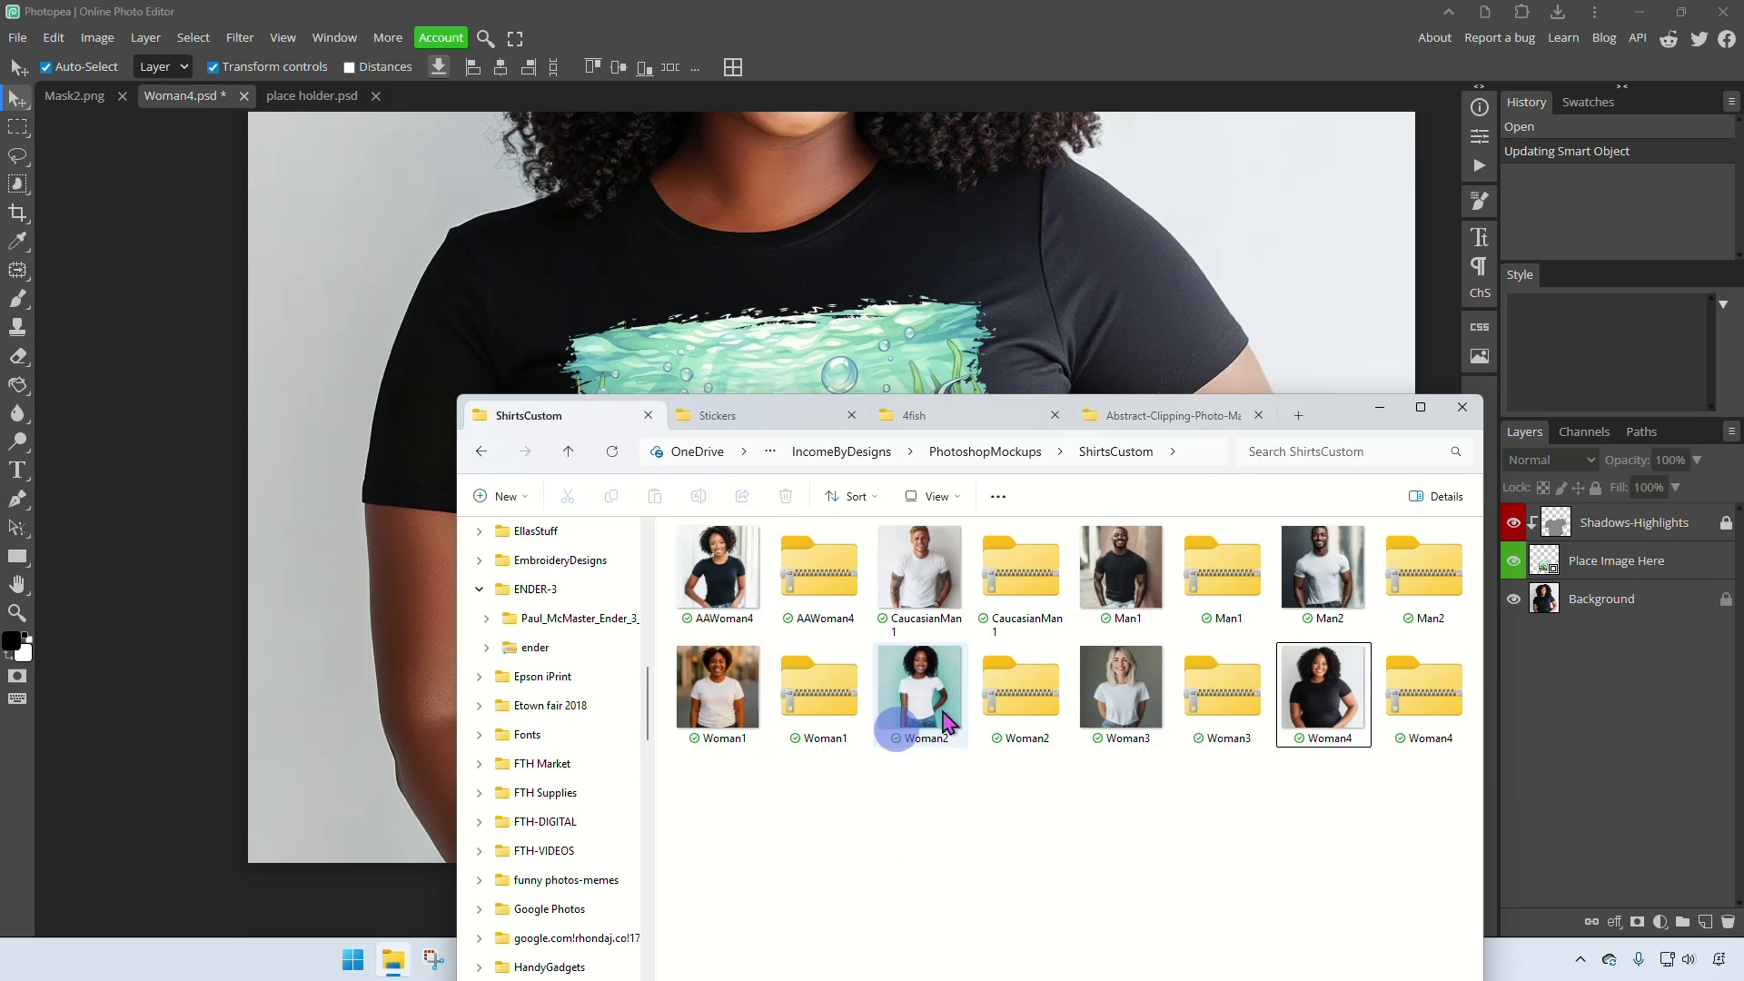
drag(1119, 692, 959, 26)
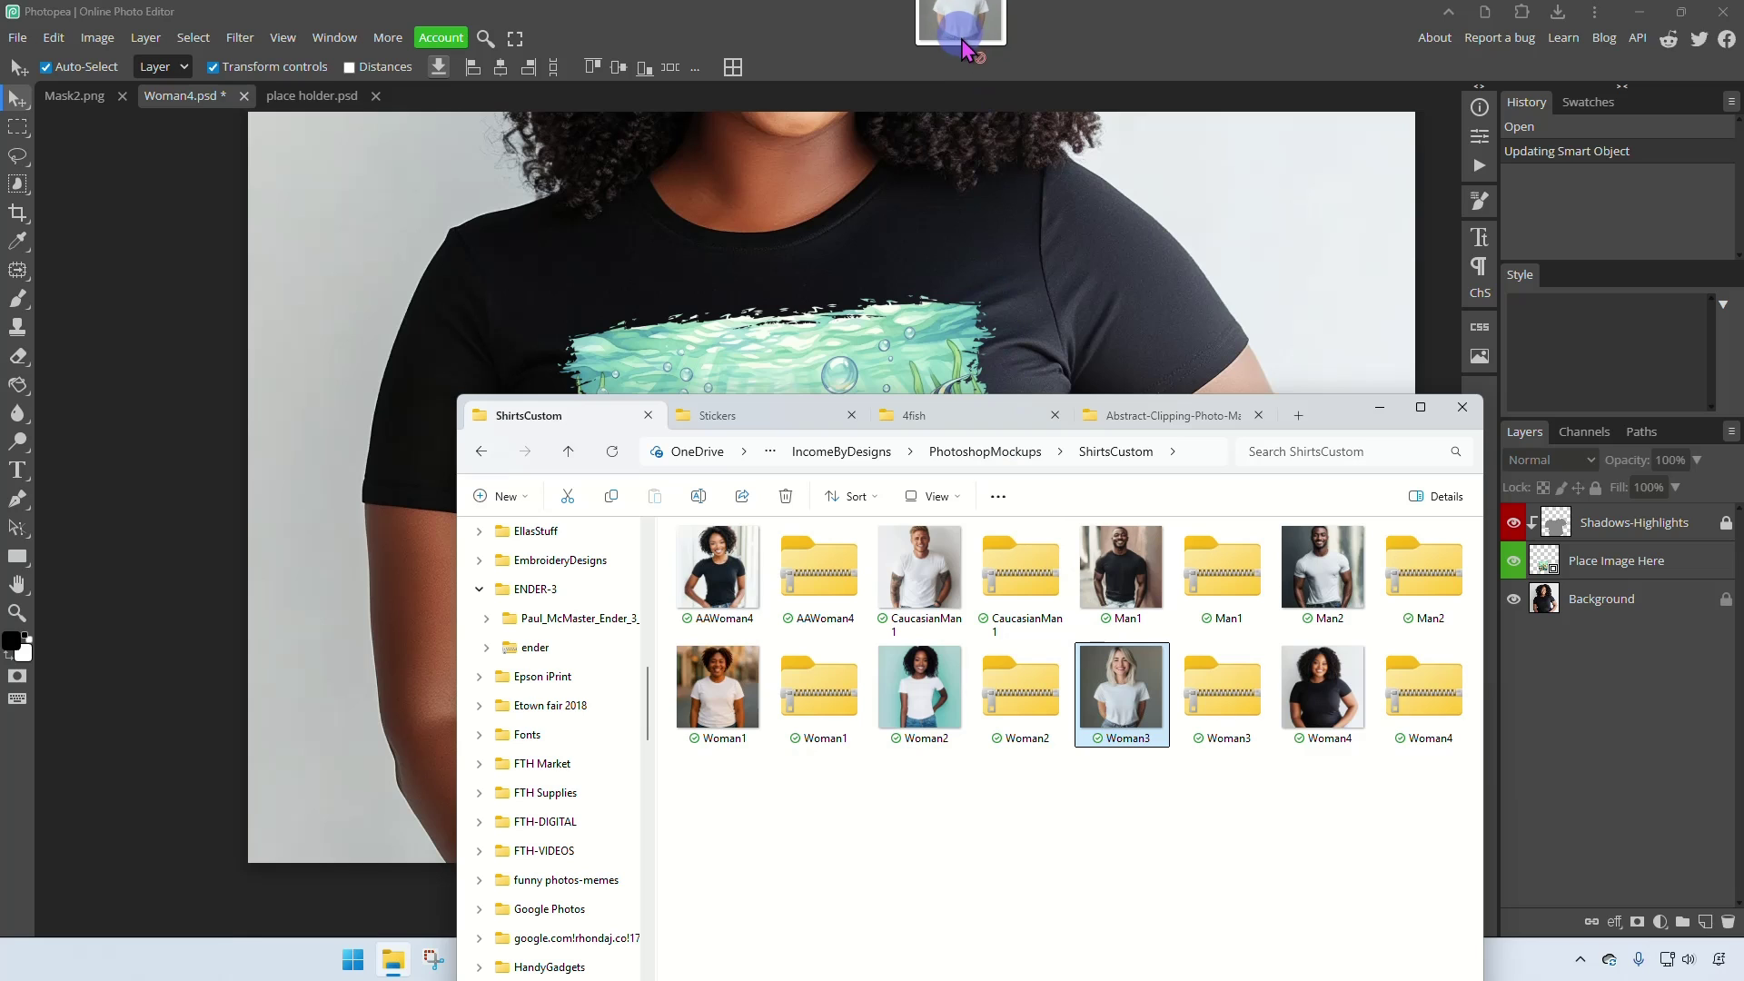
drag(1120, 681, 1073, 125)
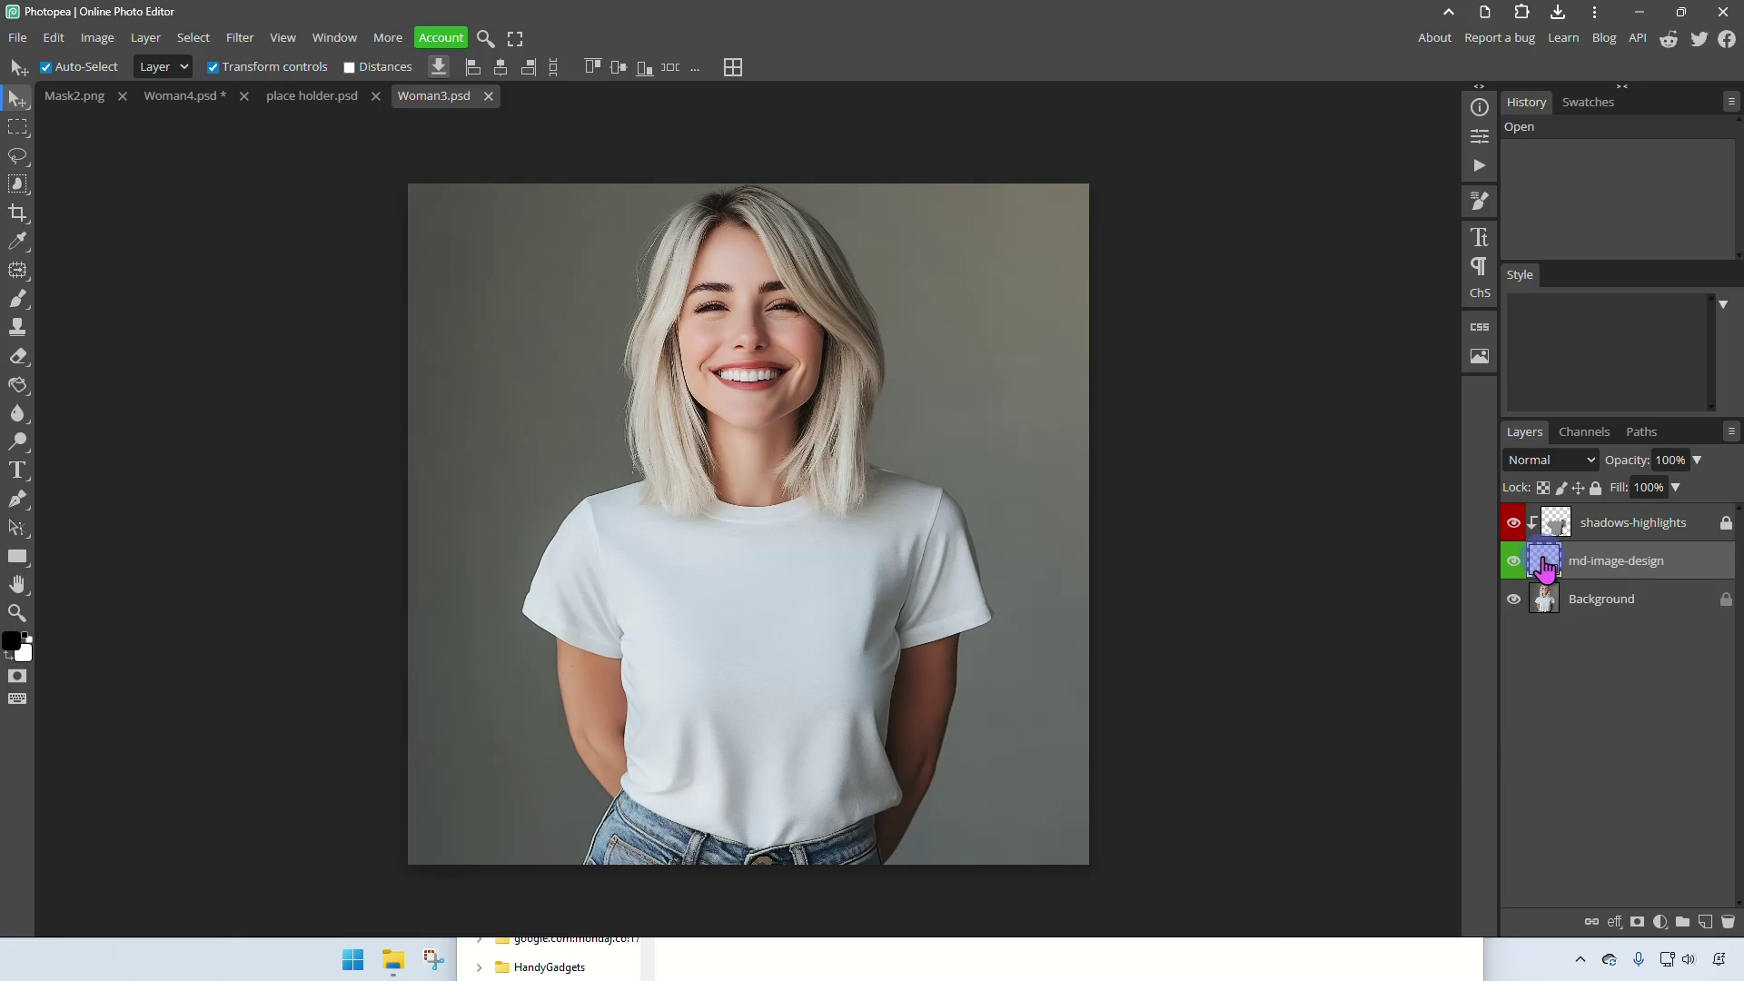
Open the contents of the md-image-design smart object and place the turtlemasked PNG from the 4fish folder in it.
double_click(1547, 565)
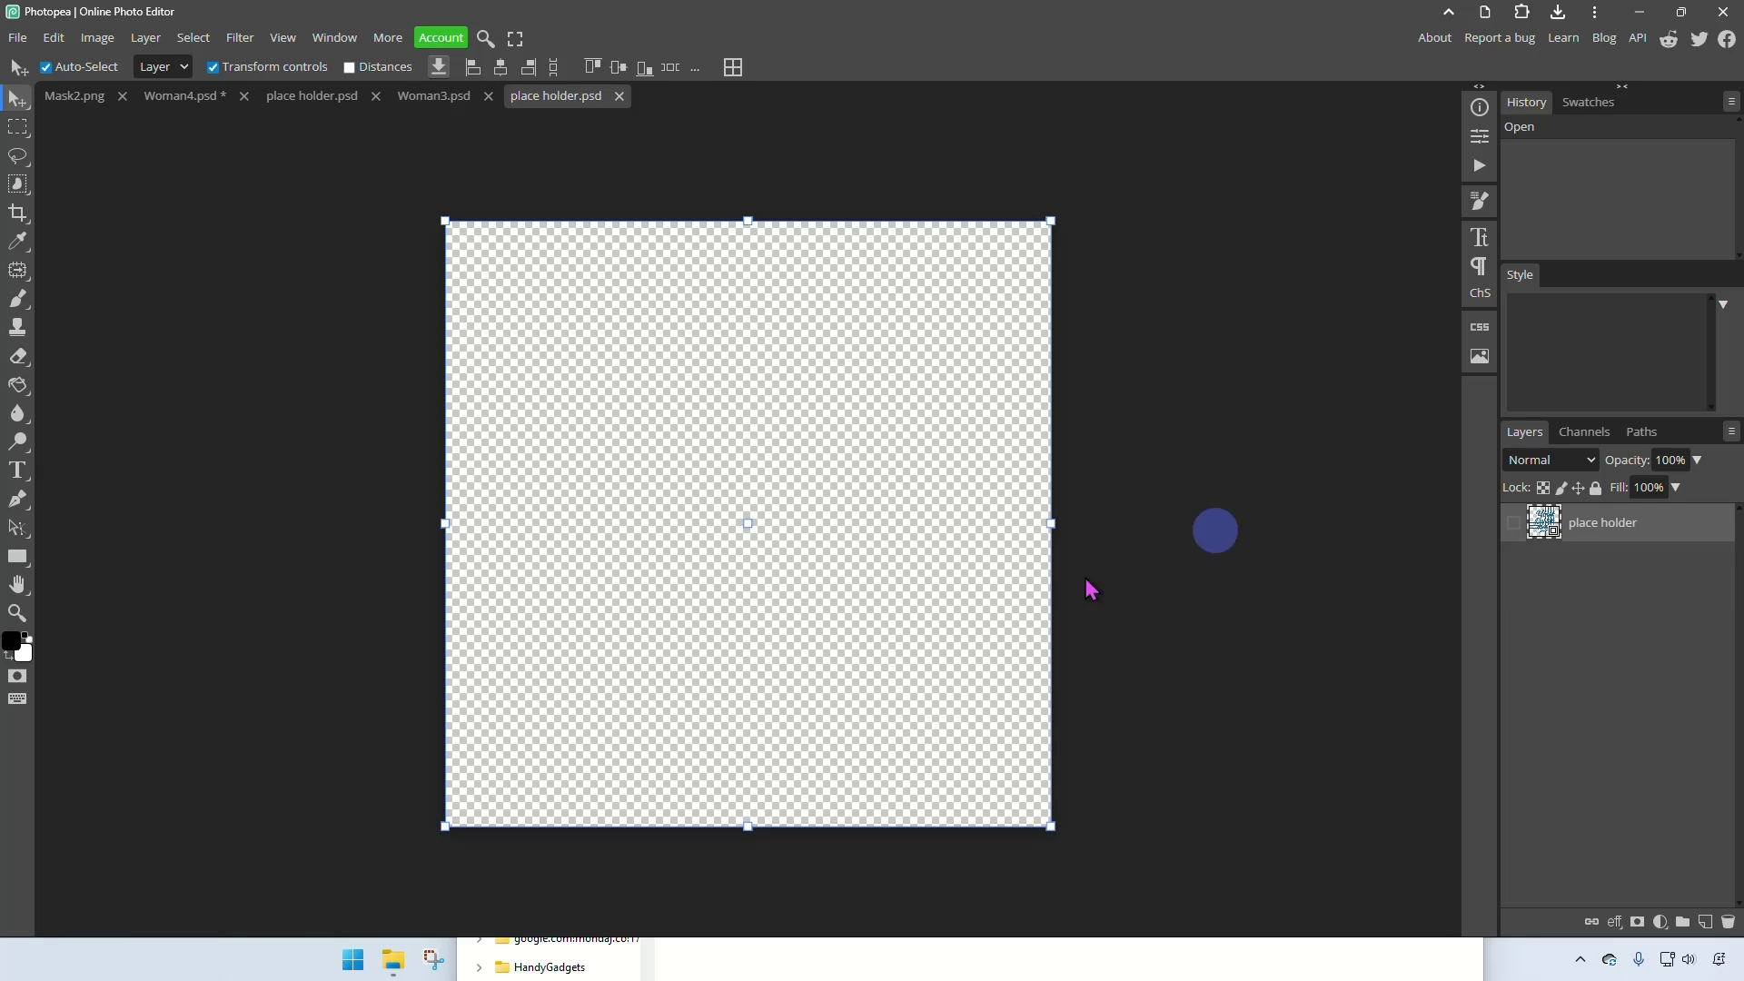
click(757, 964)
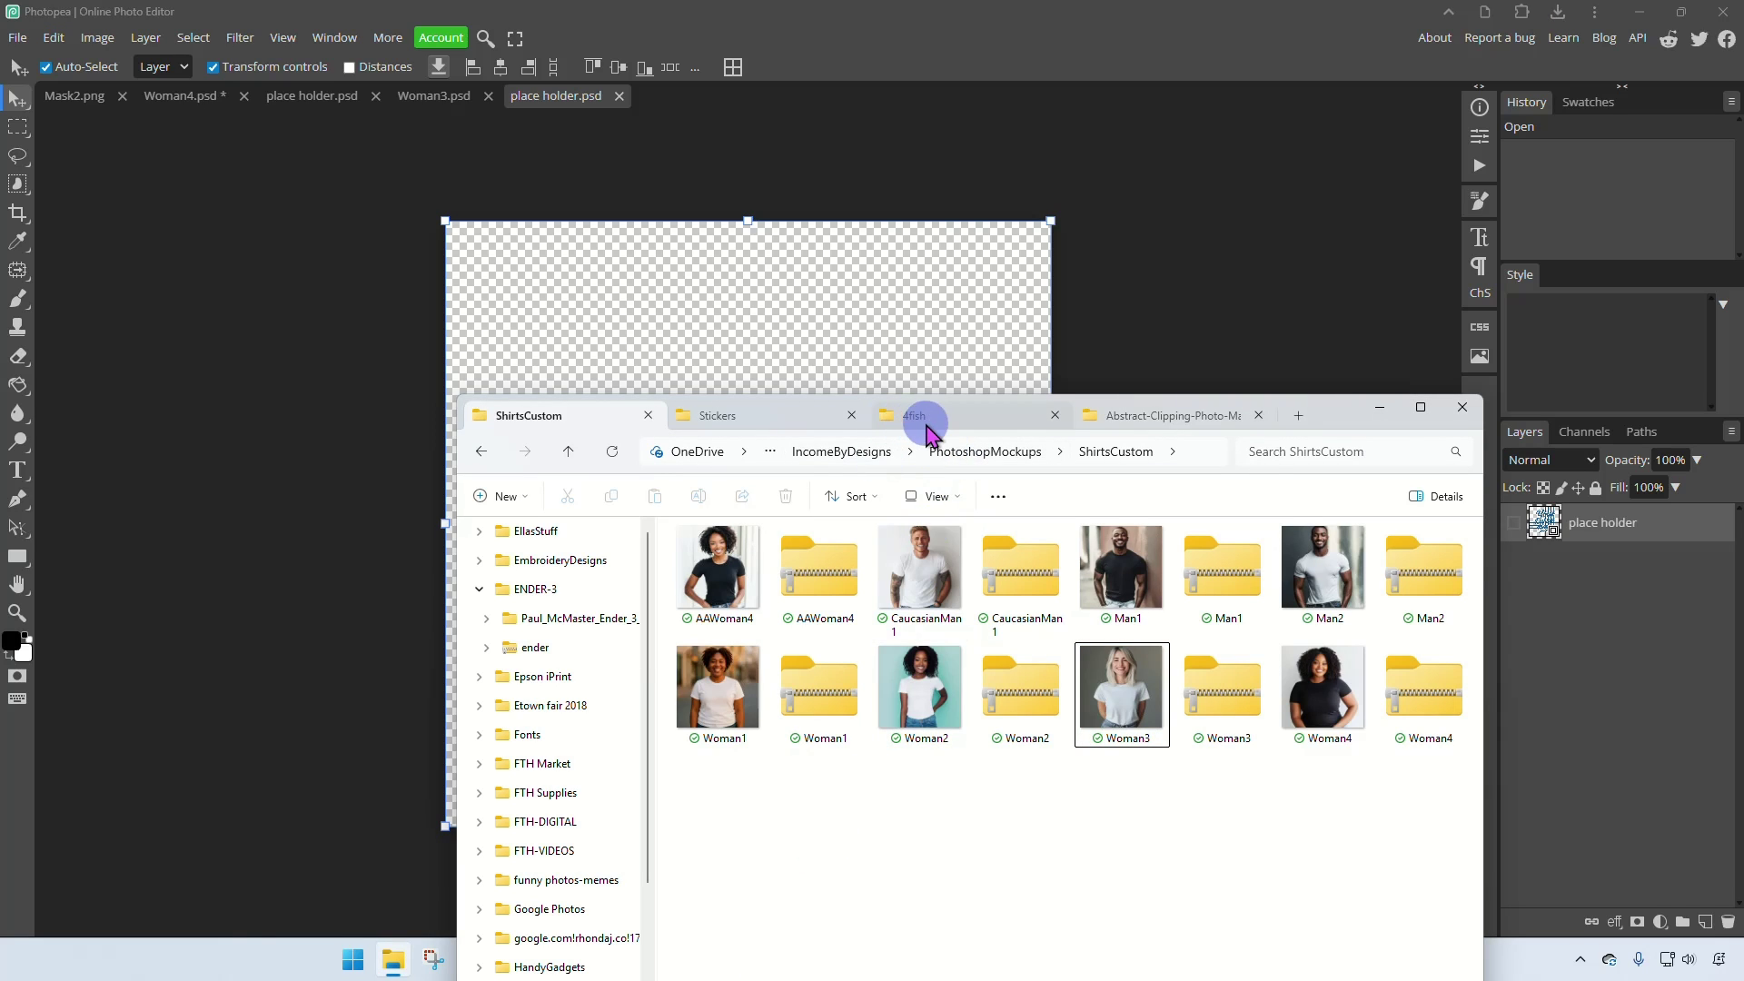
click(917, 417)
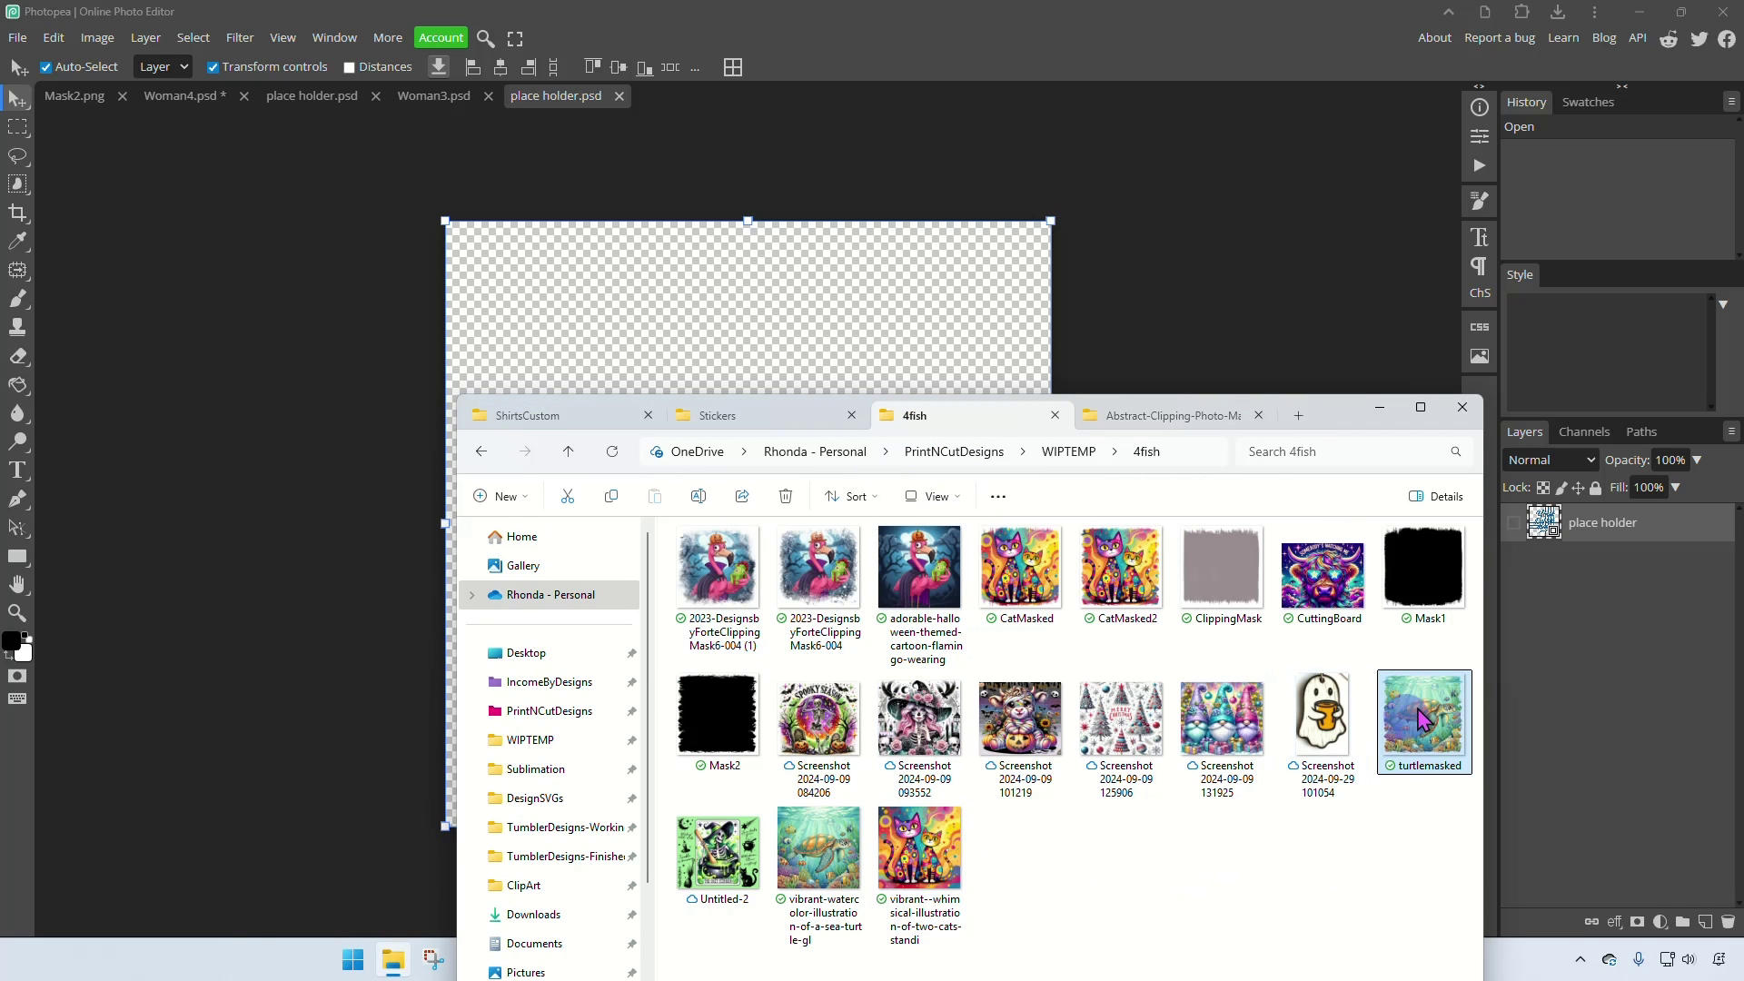
drag(1446, 726, 1049, 445)
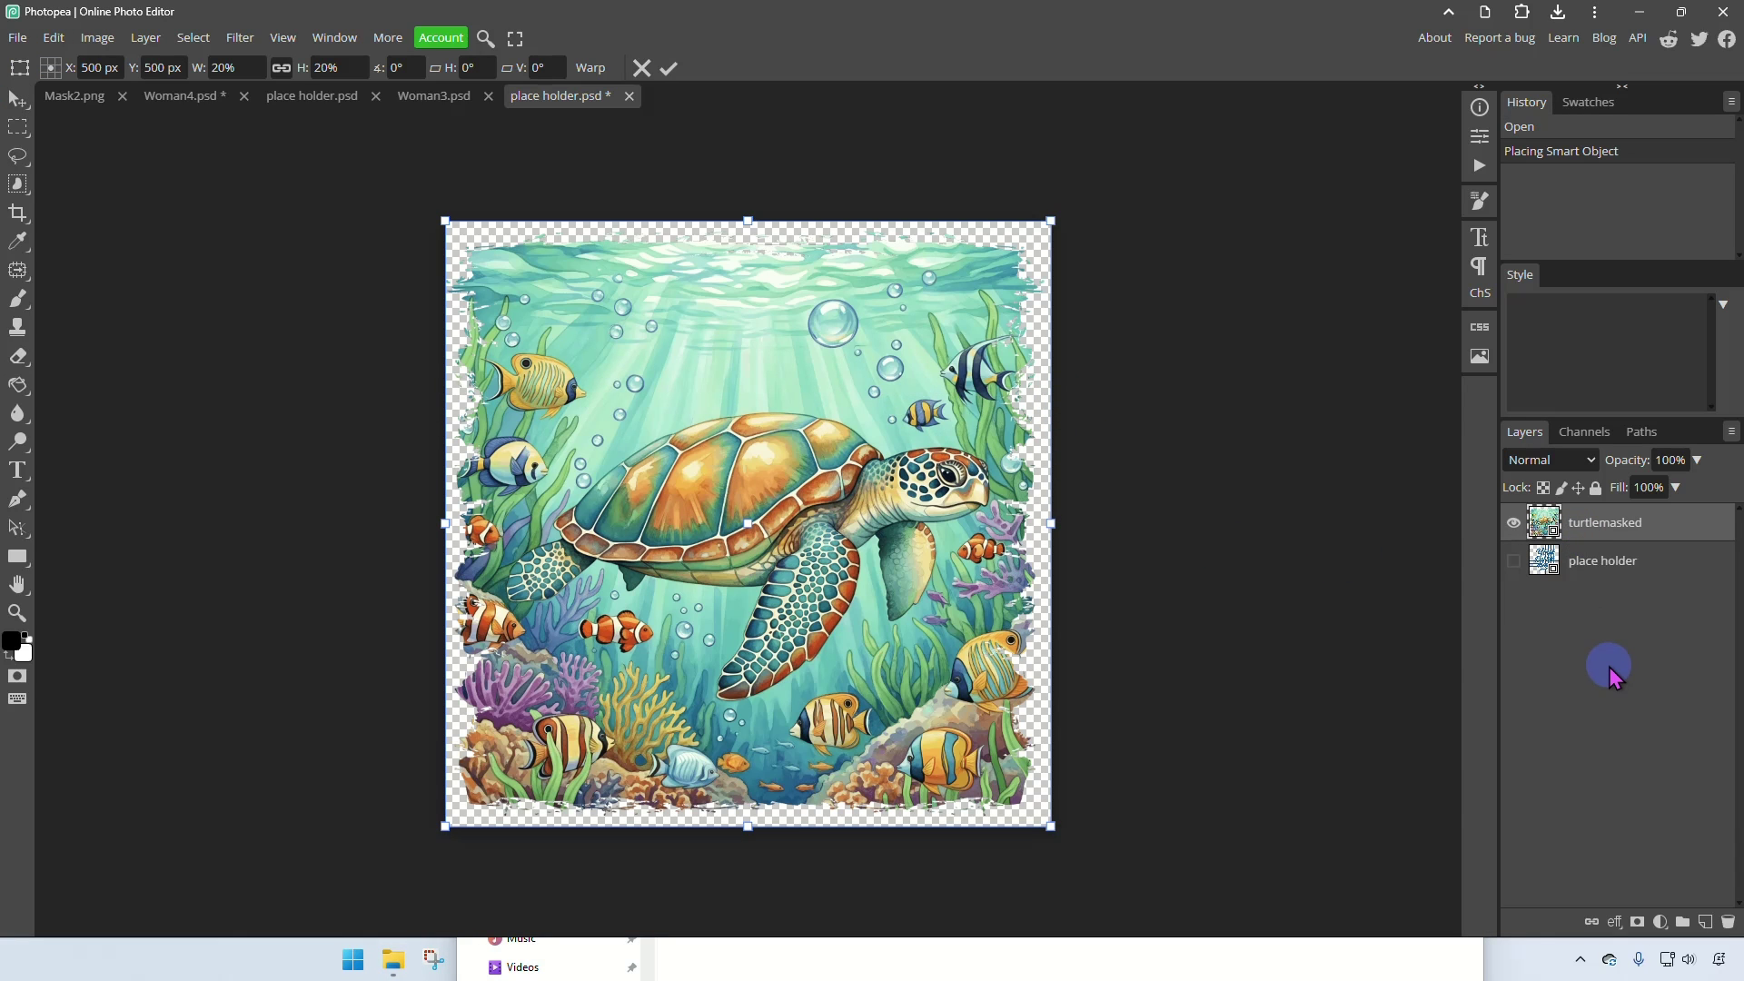
Save the smart object with the masked turtle and inspect the design's edges on the white Woman3 shirt.
key(ctrl+s)
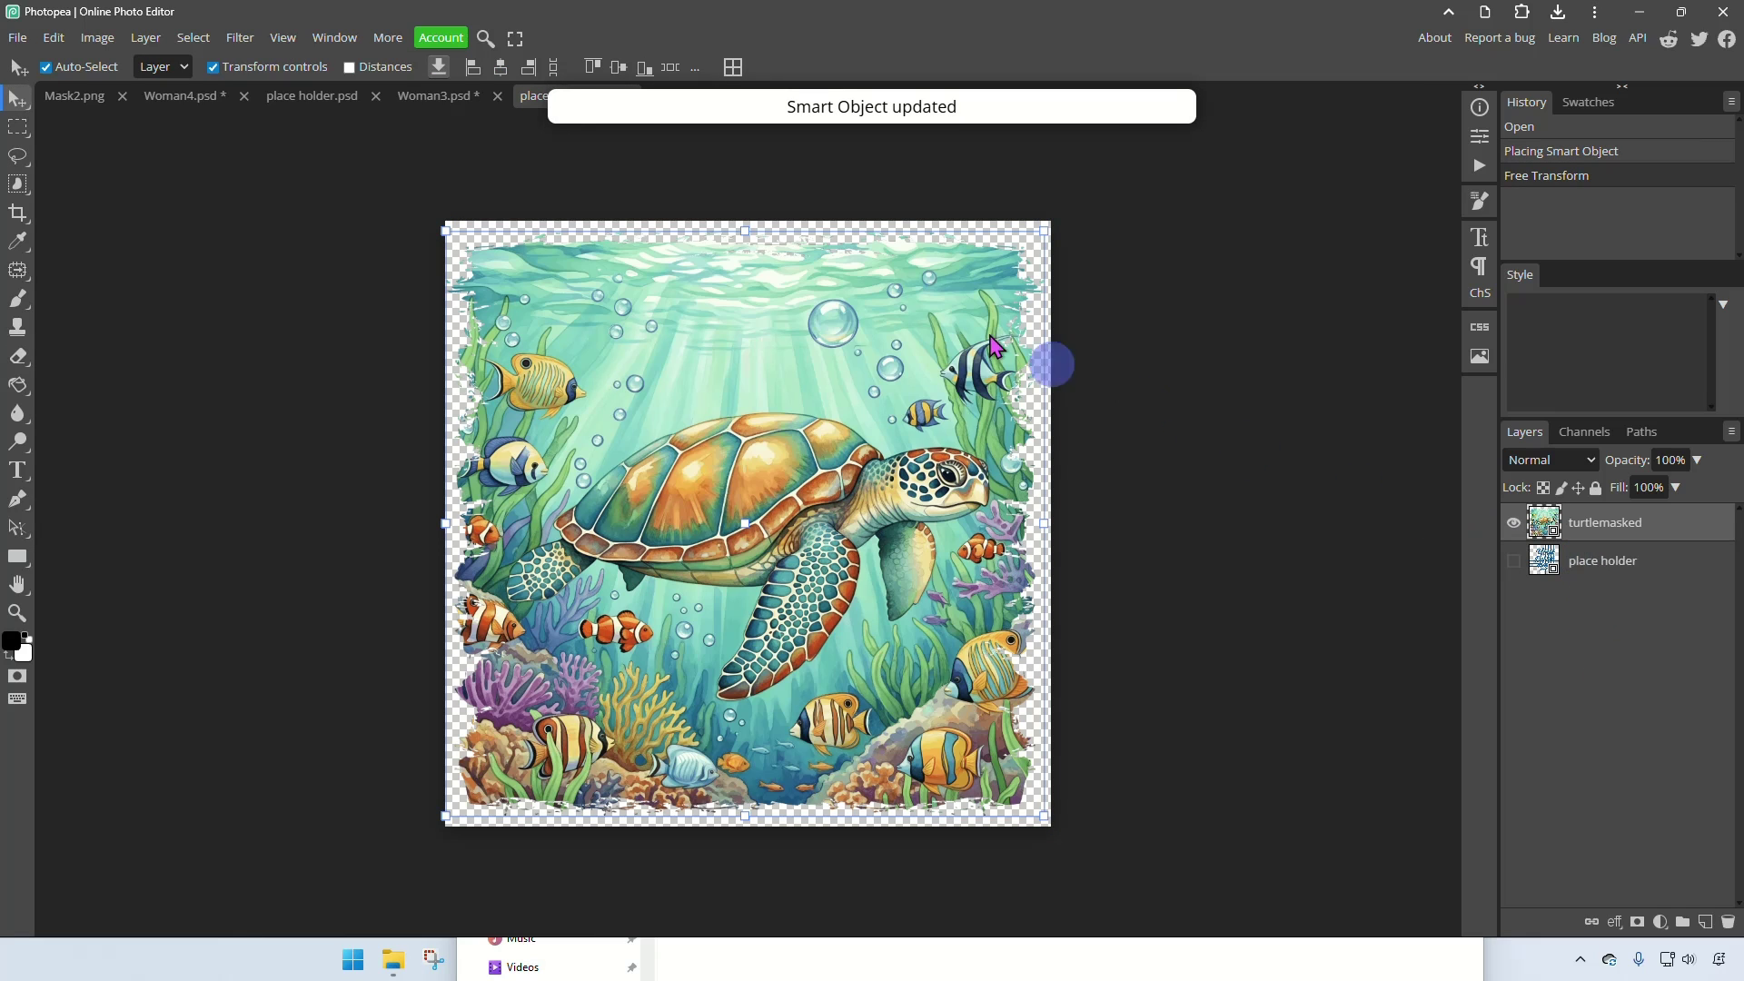
click(436, 95)
key(ctrl+alt+t)
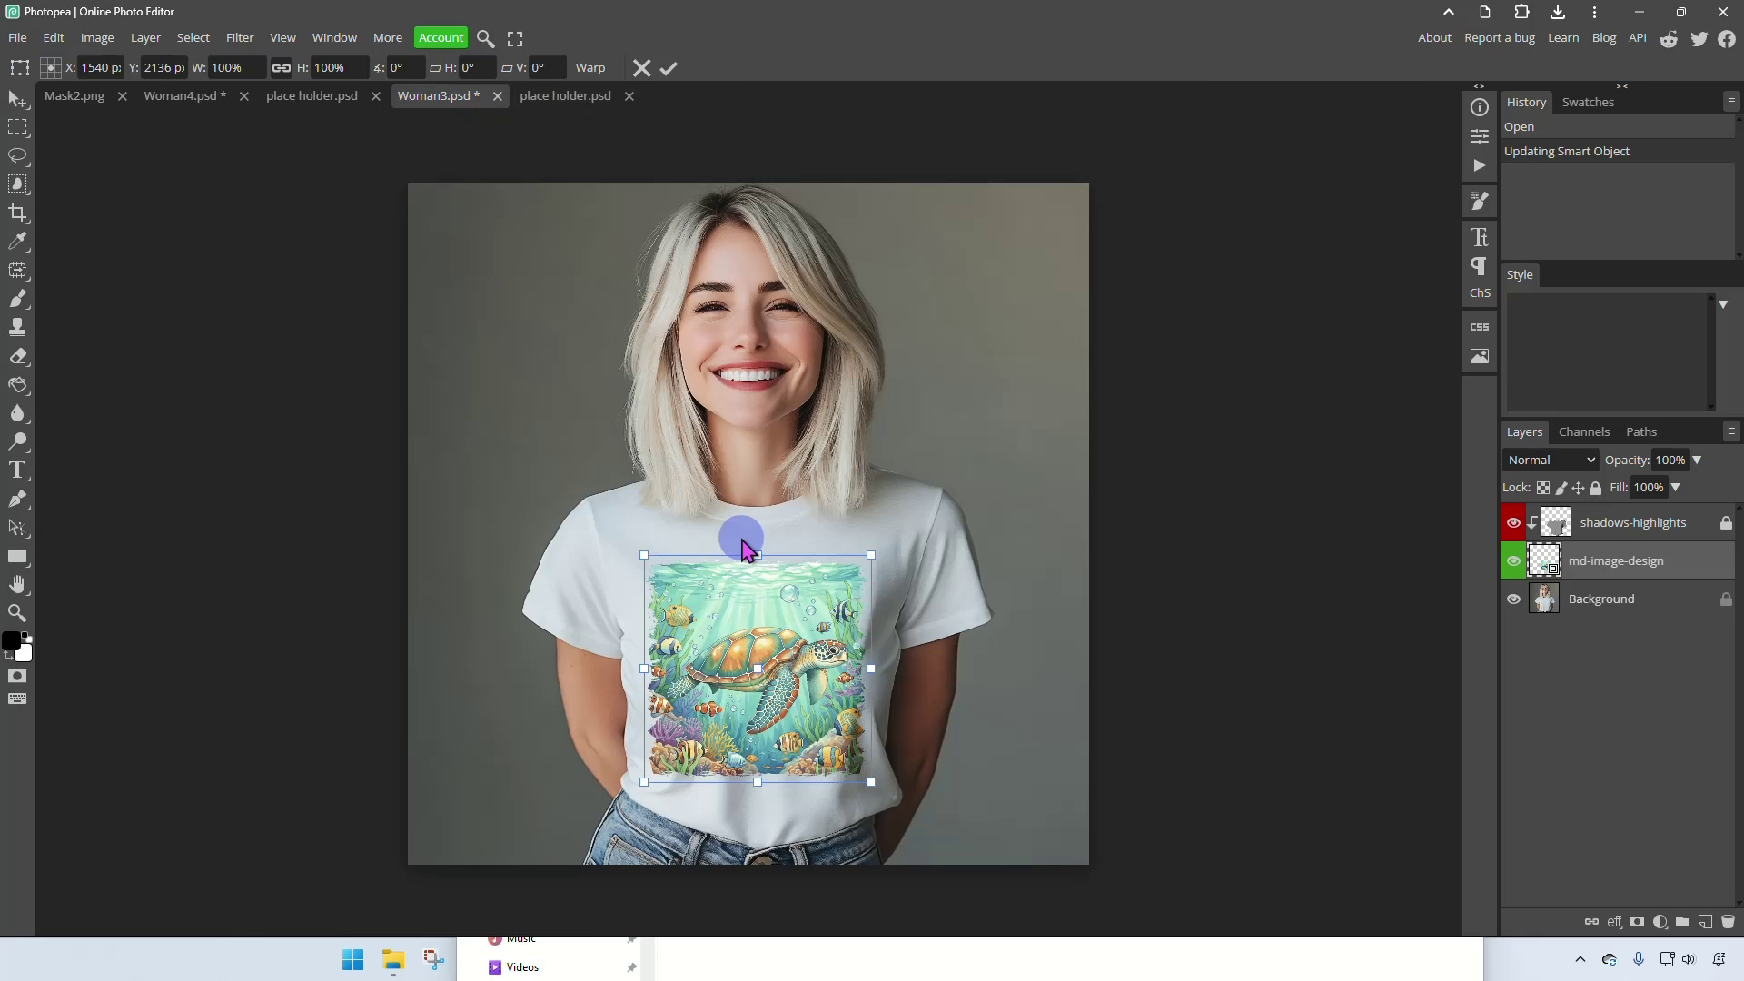
scroll(1165, 699, up, 5)
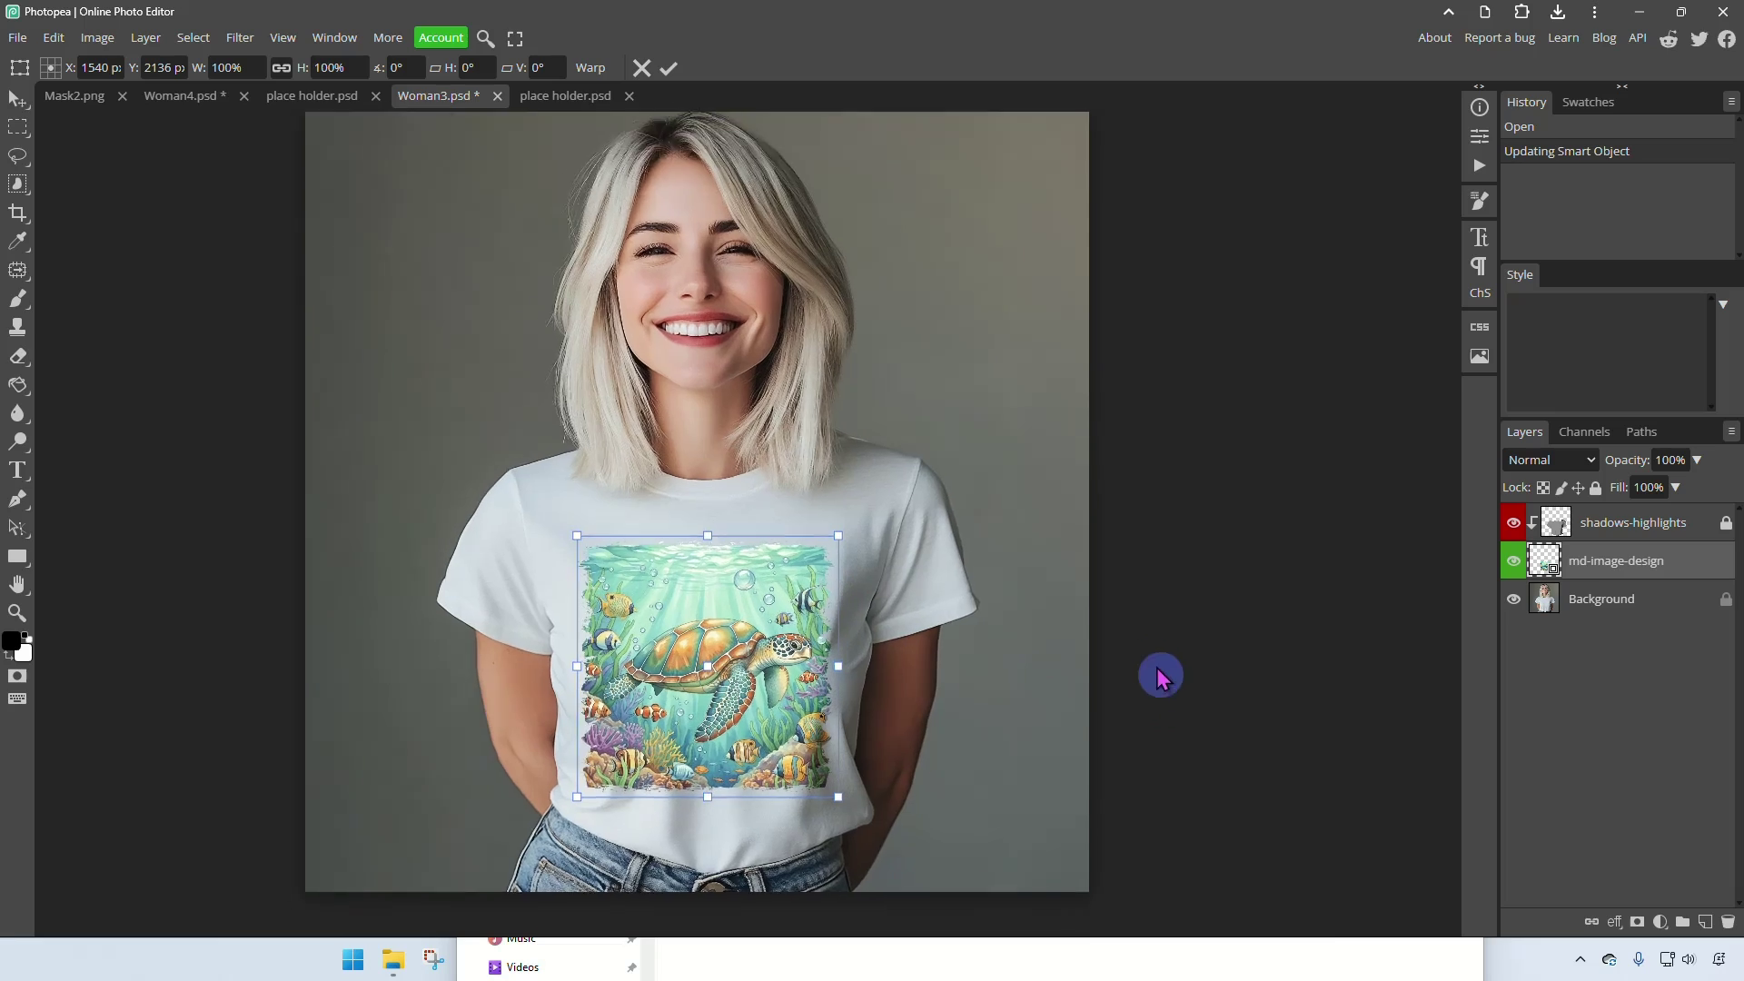
scroll(1078, 494, down, 5)
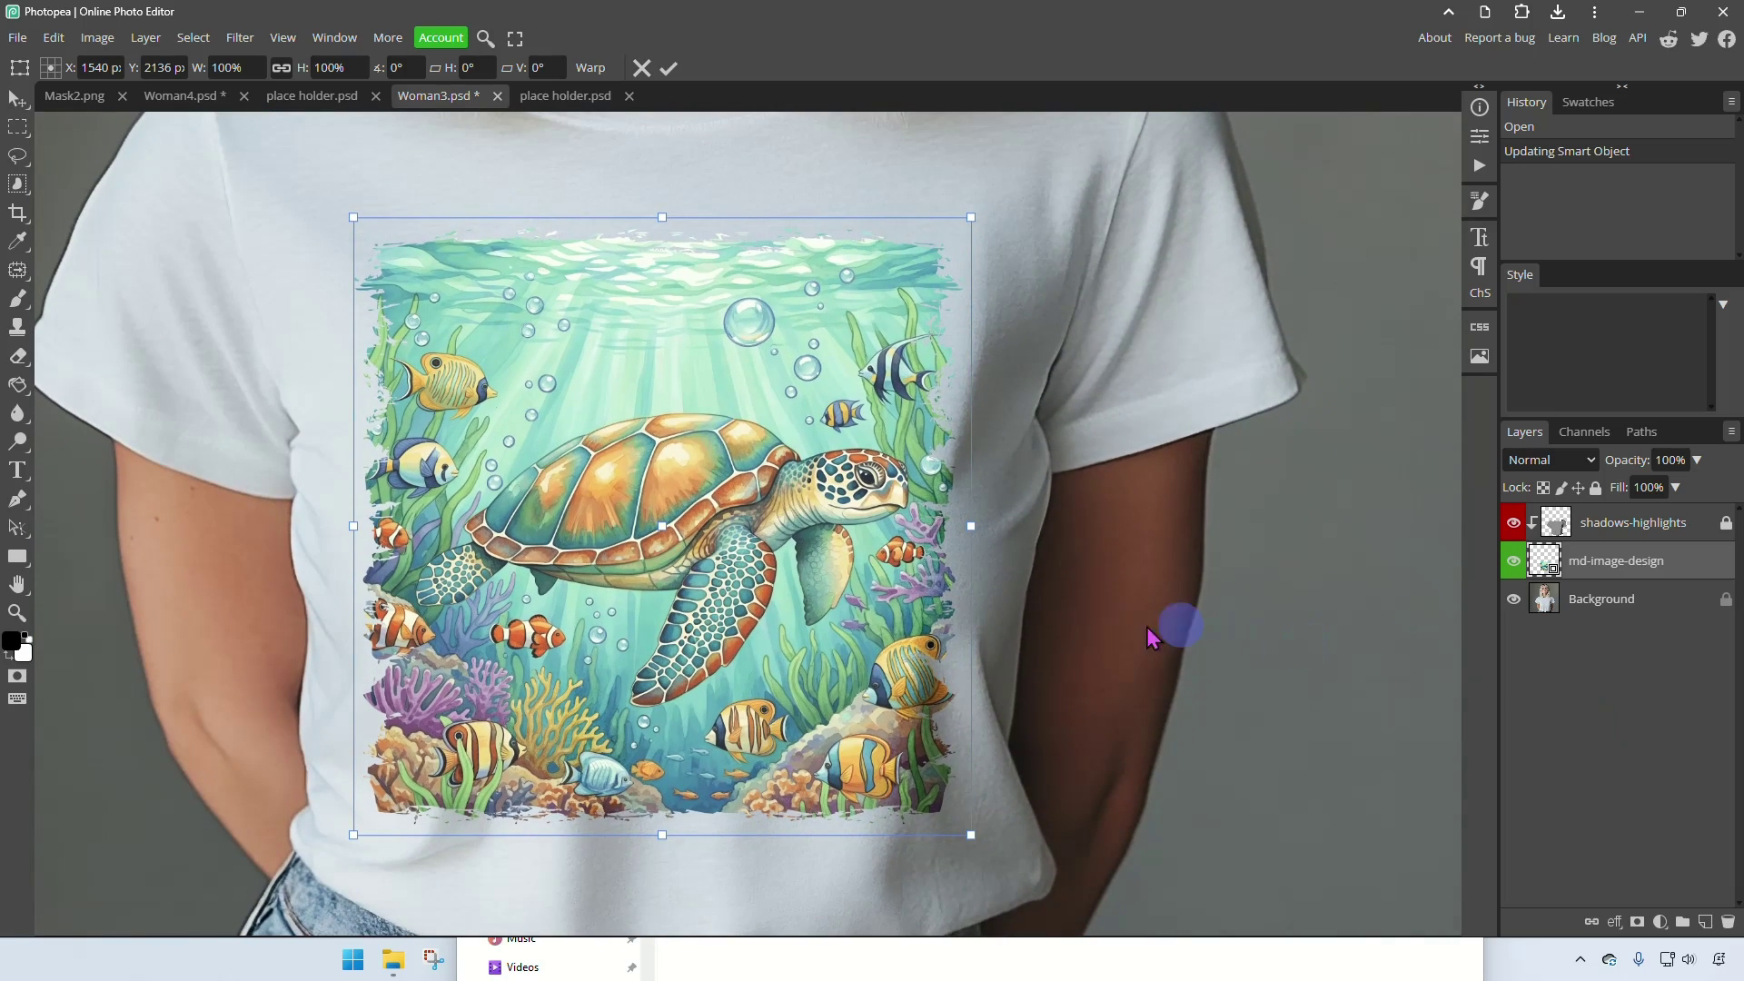
click(1569, 600)
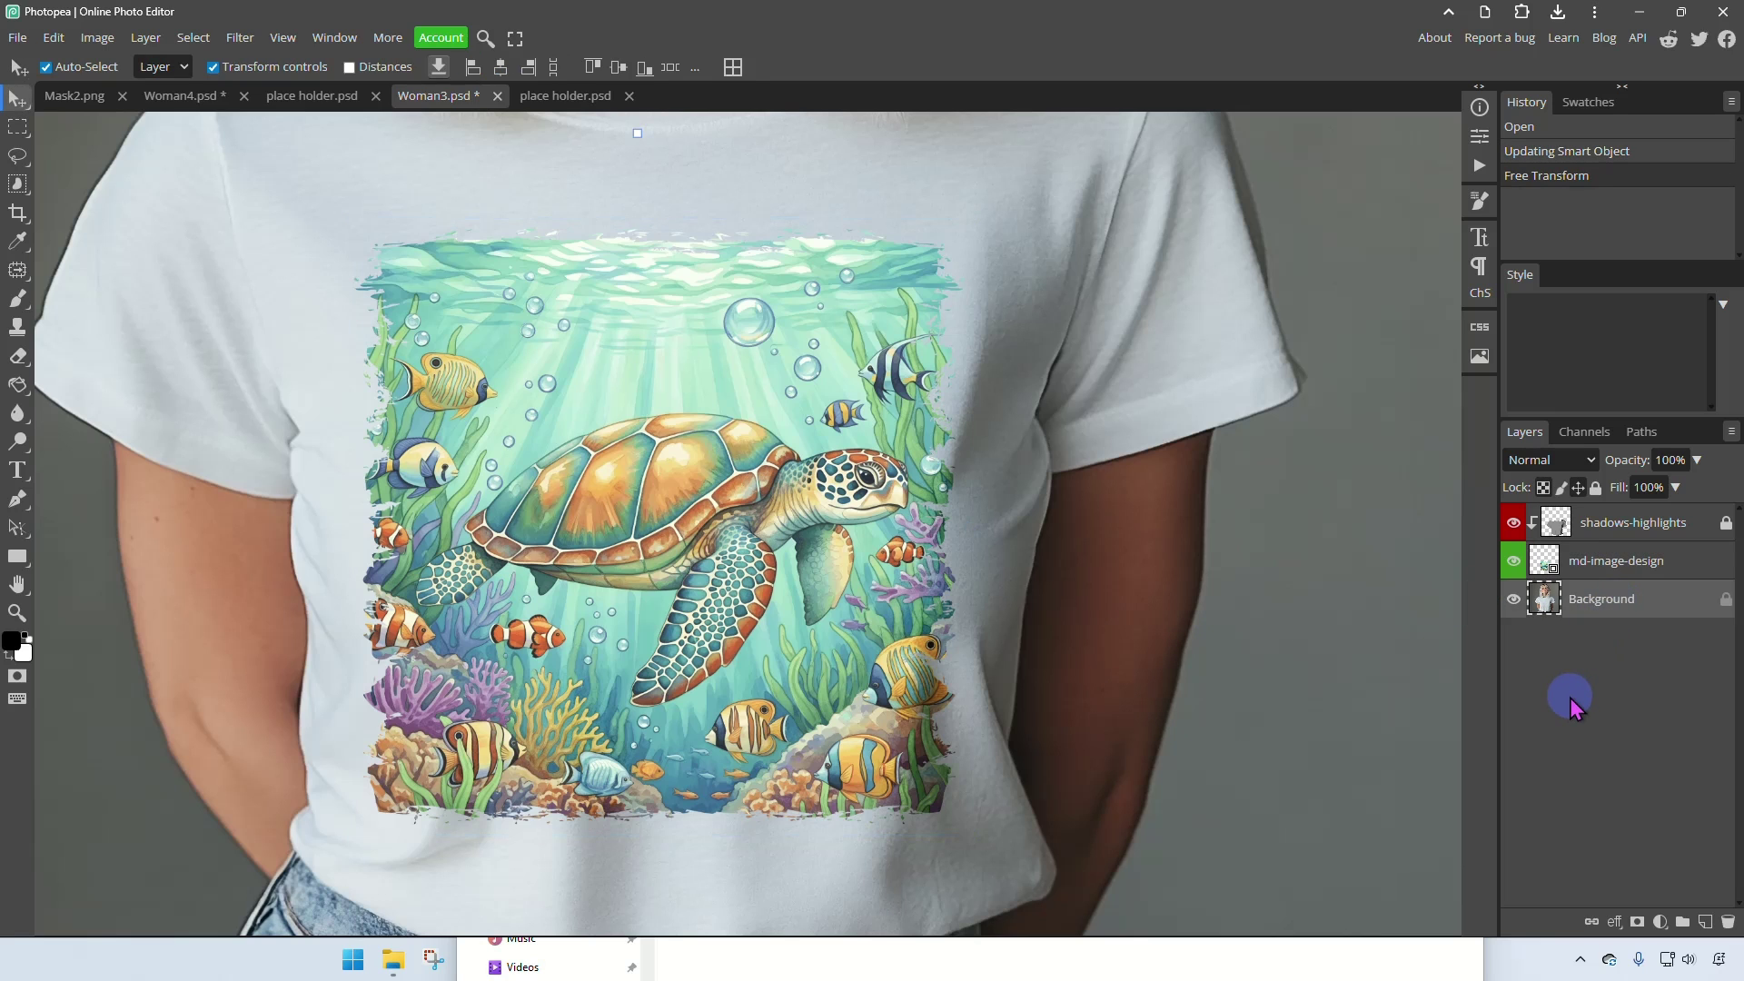
scroll(1059, 623, down, 3)
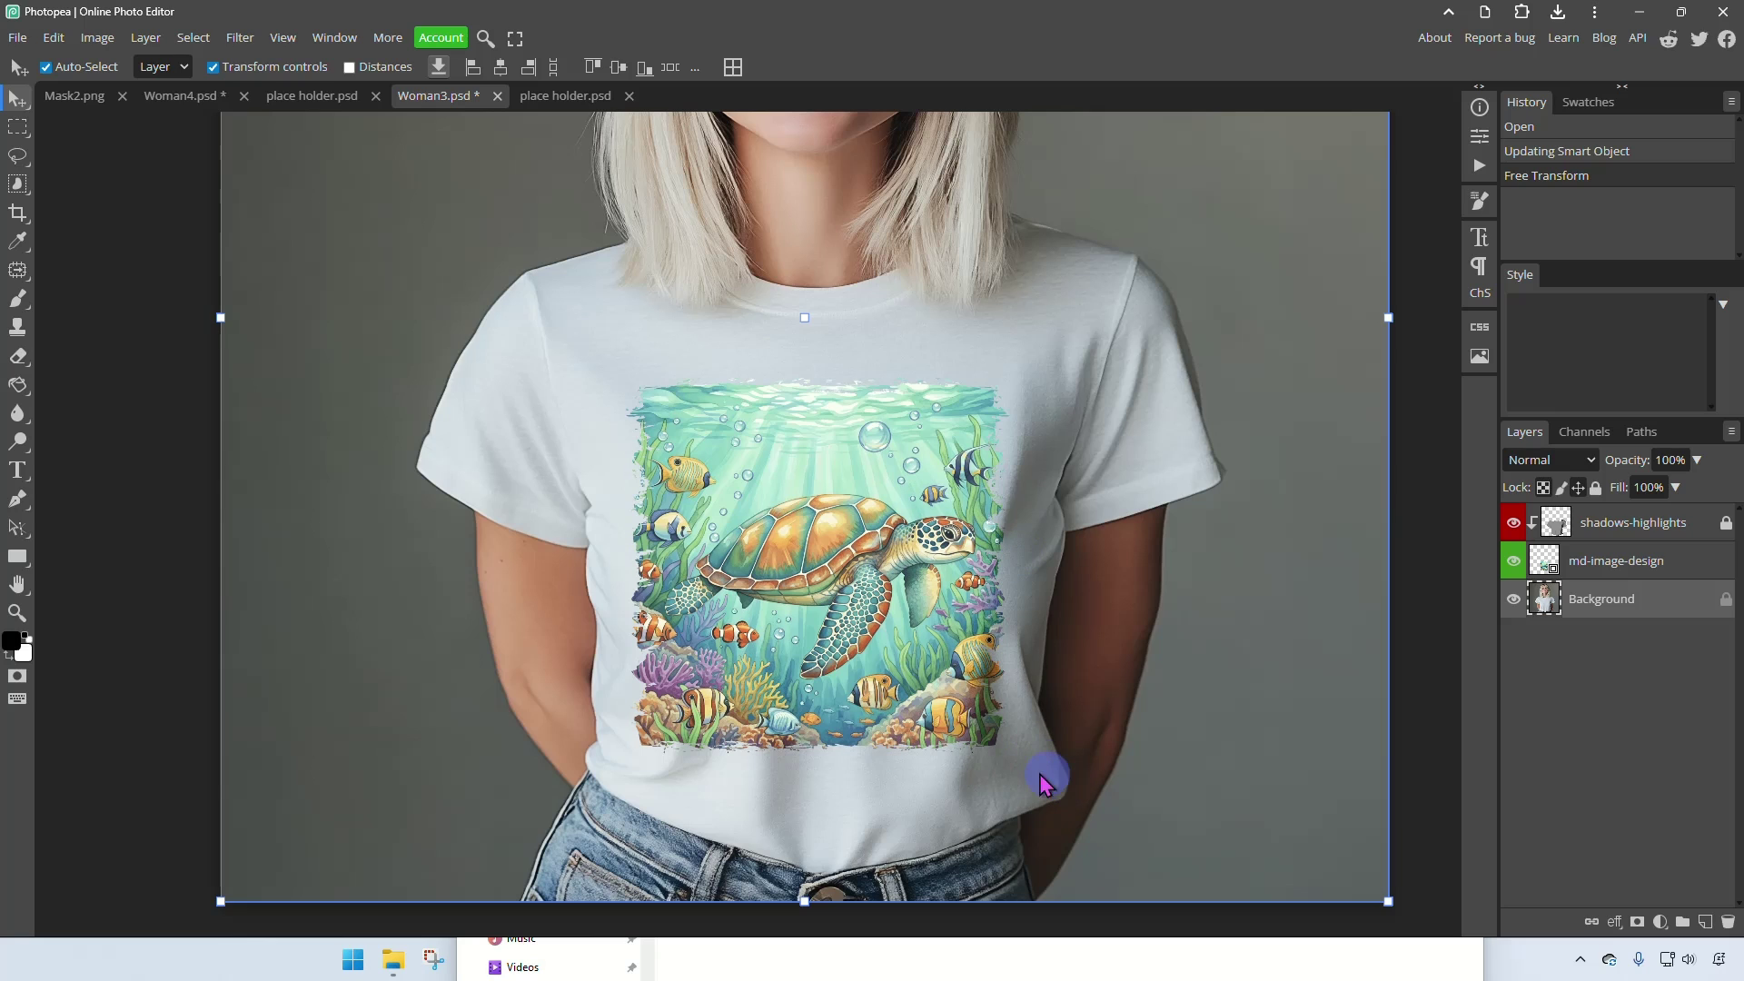
In the Woman3 placeholder document, hide the turtlemasked layer and place the unmasked vibrant-watercolor sea turtle image from the 4fish folder.
click(567, 96)
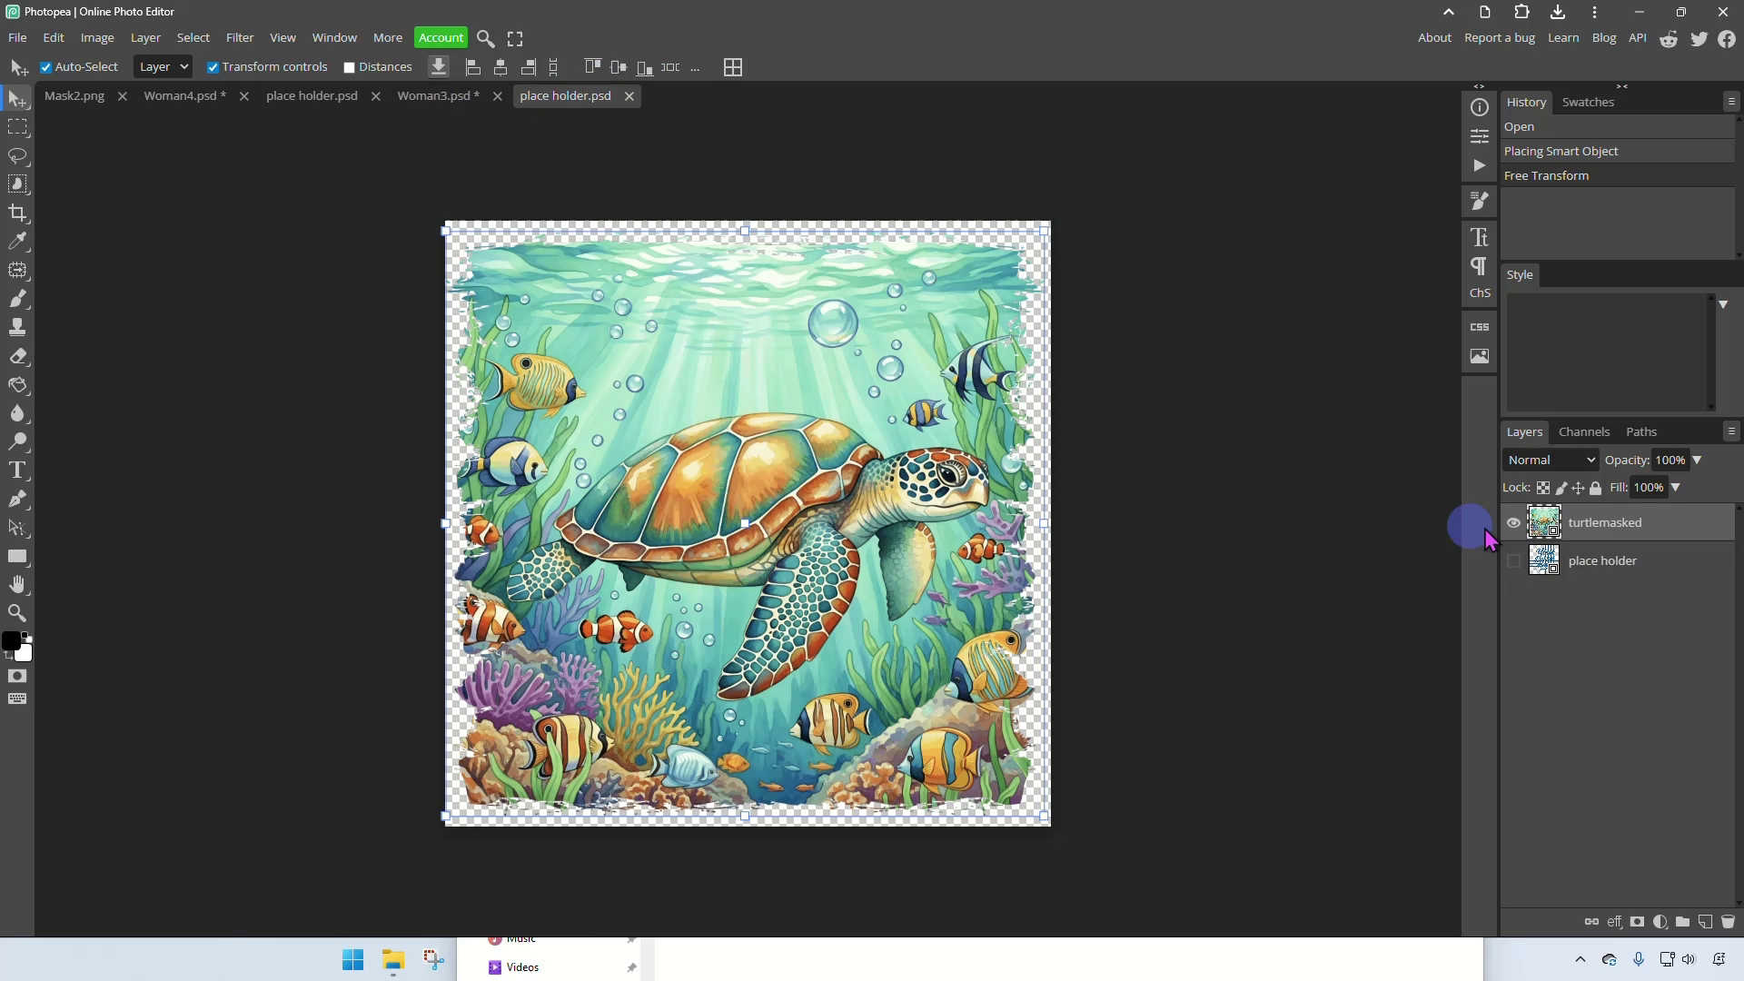
click(1513, 523)
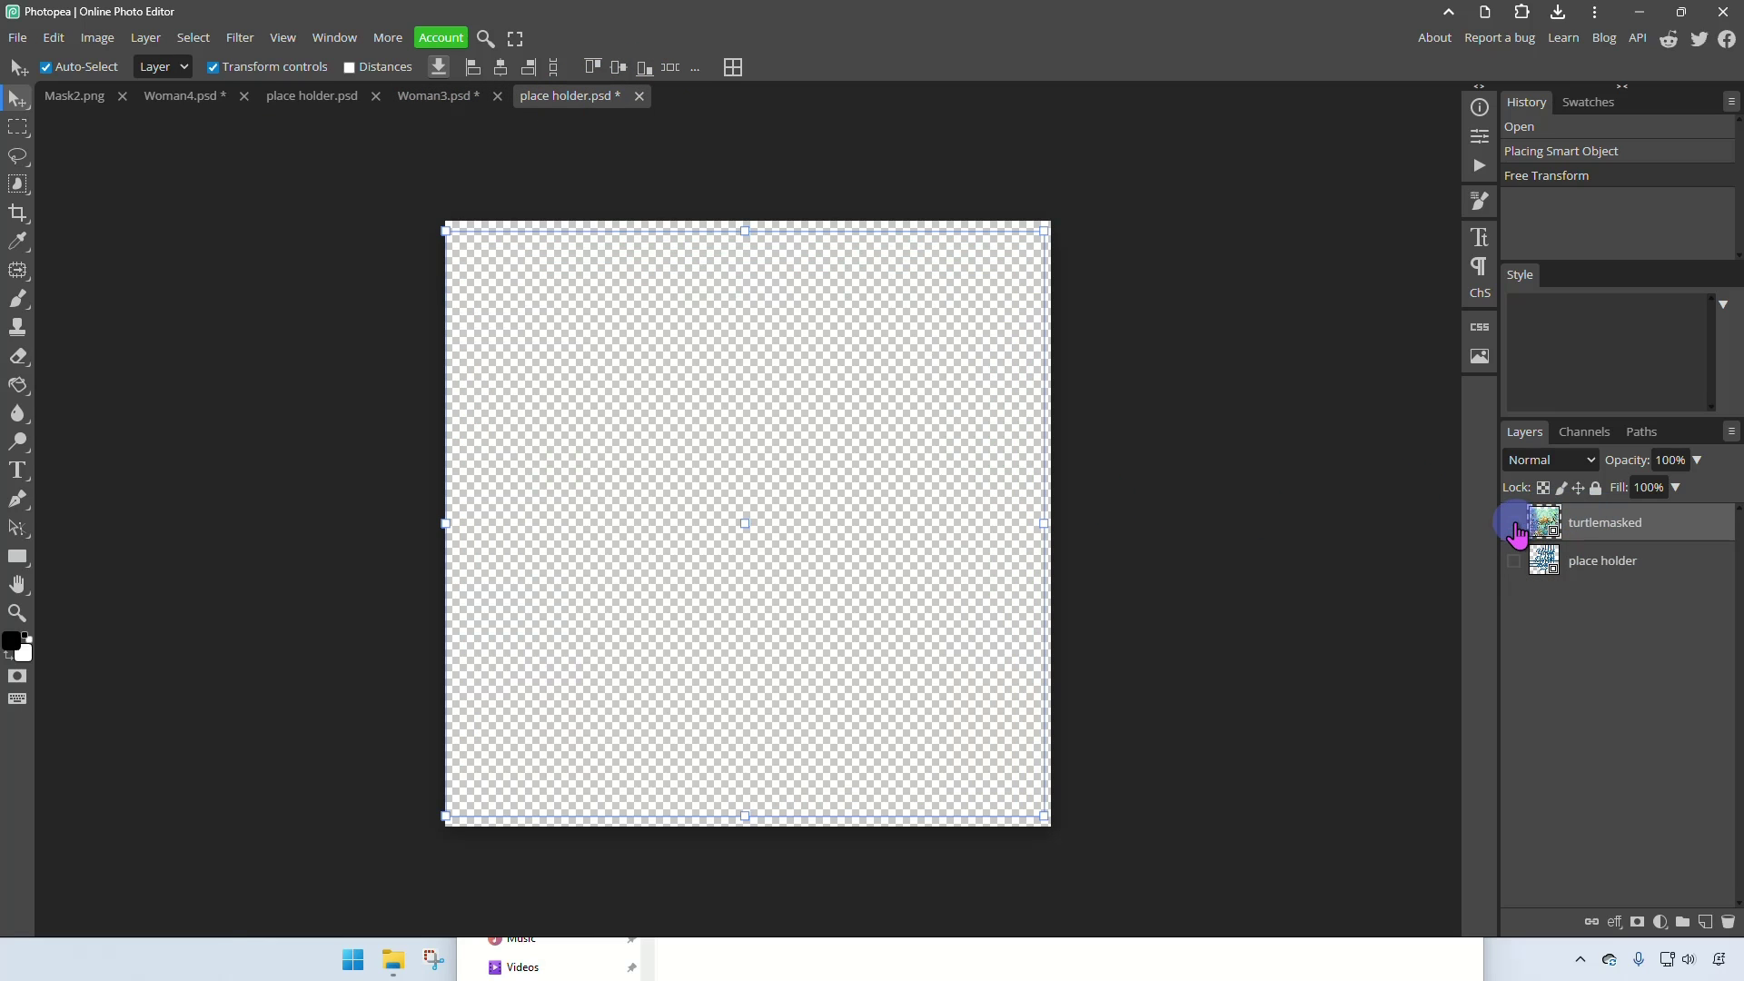
click(1277, 964)
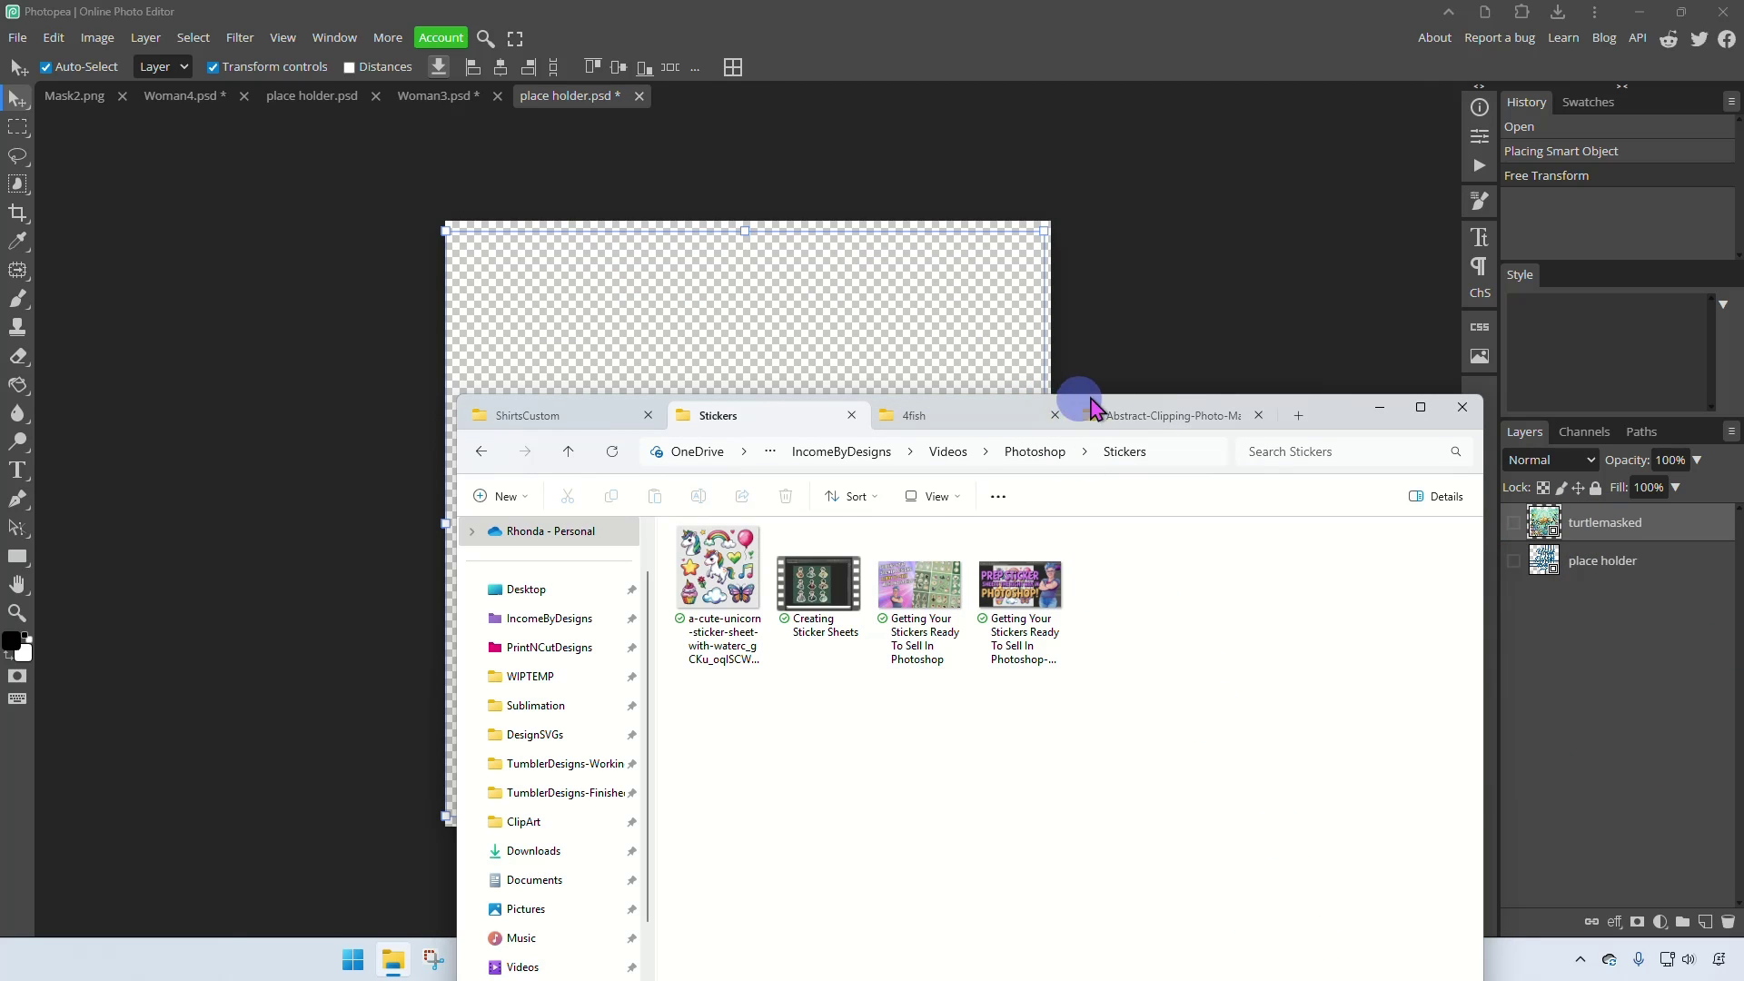
click(915, 415)
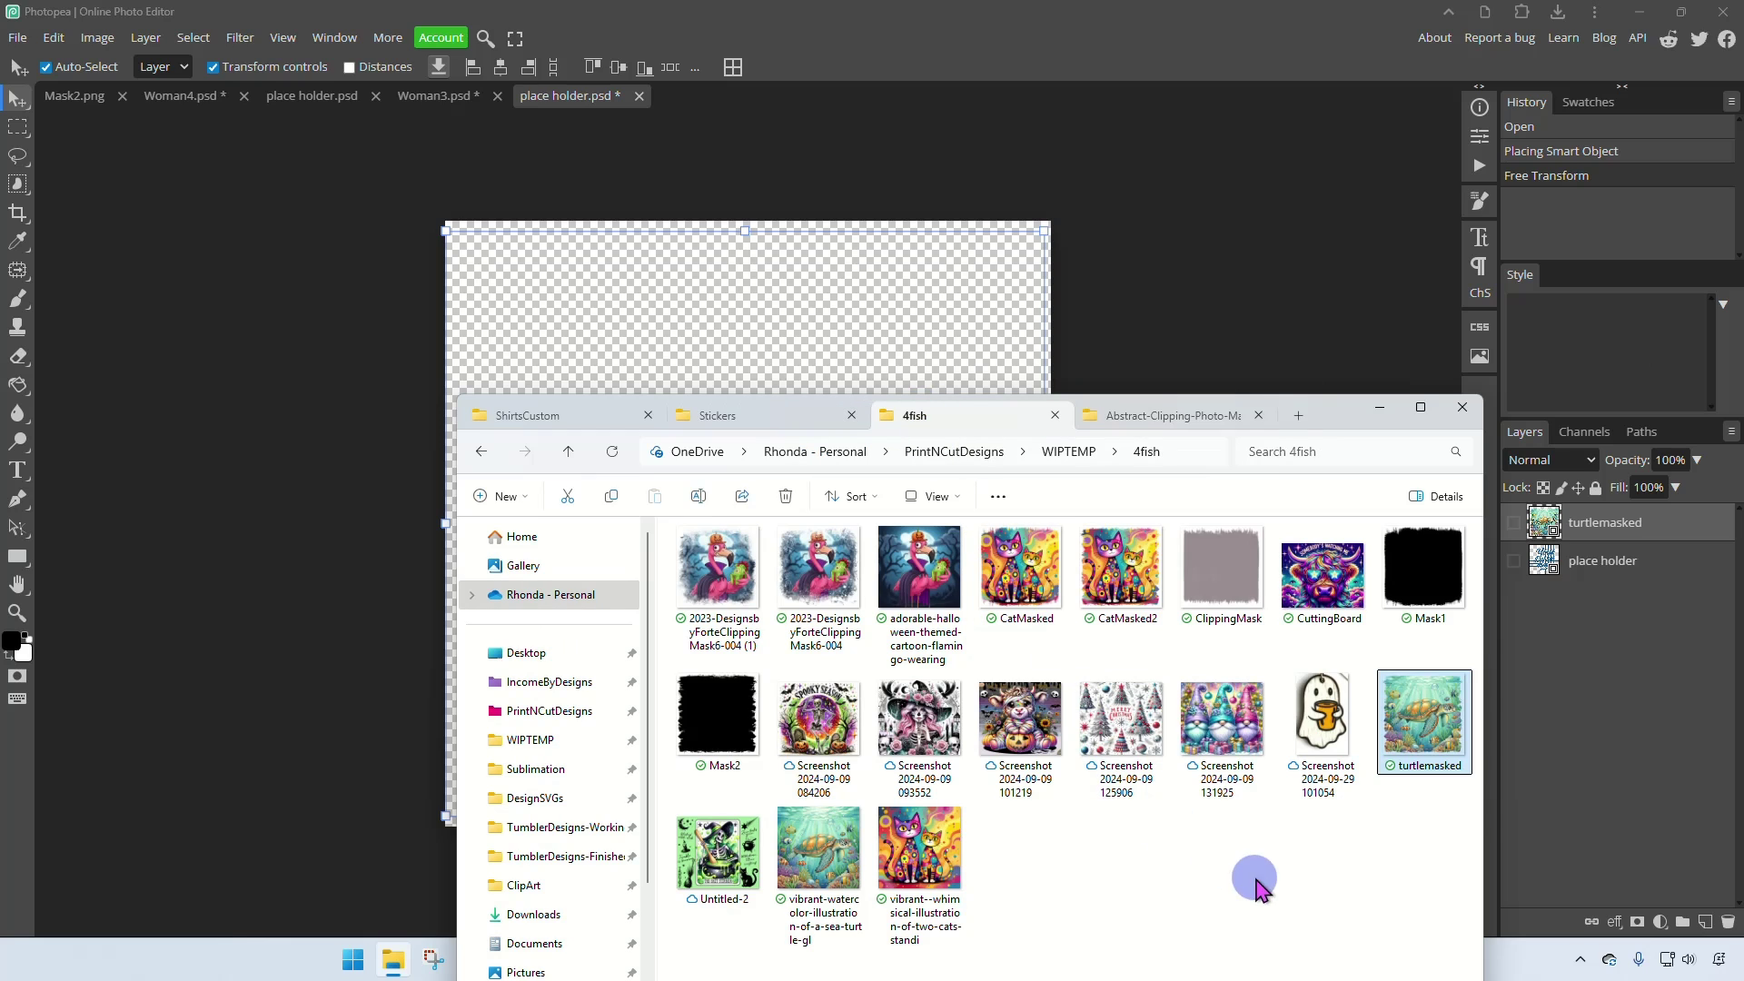
drag(817, 849, 783, 399)
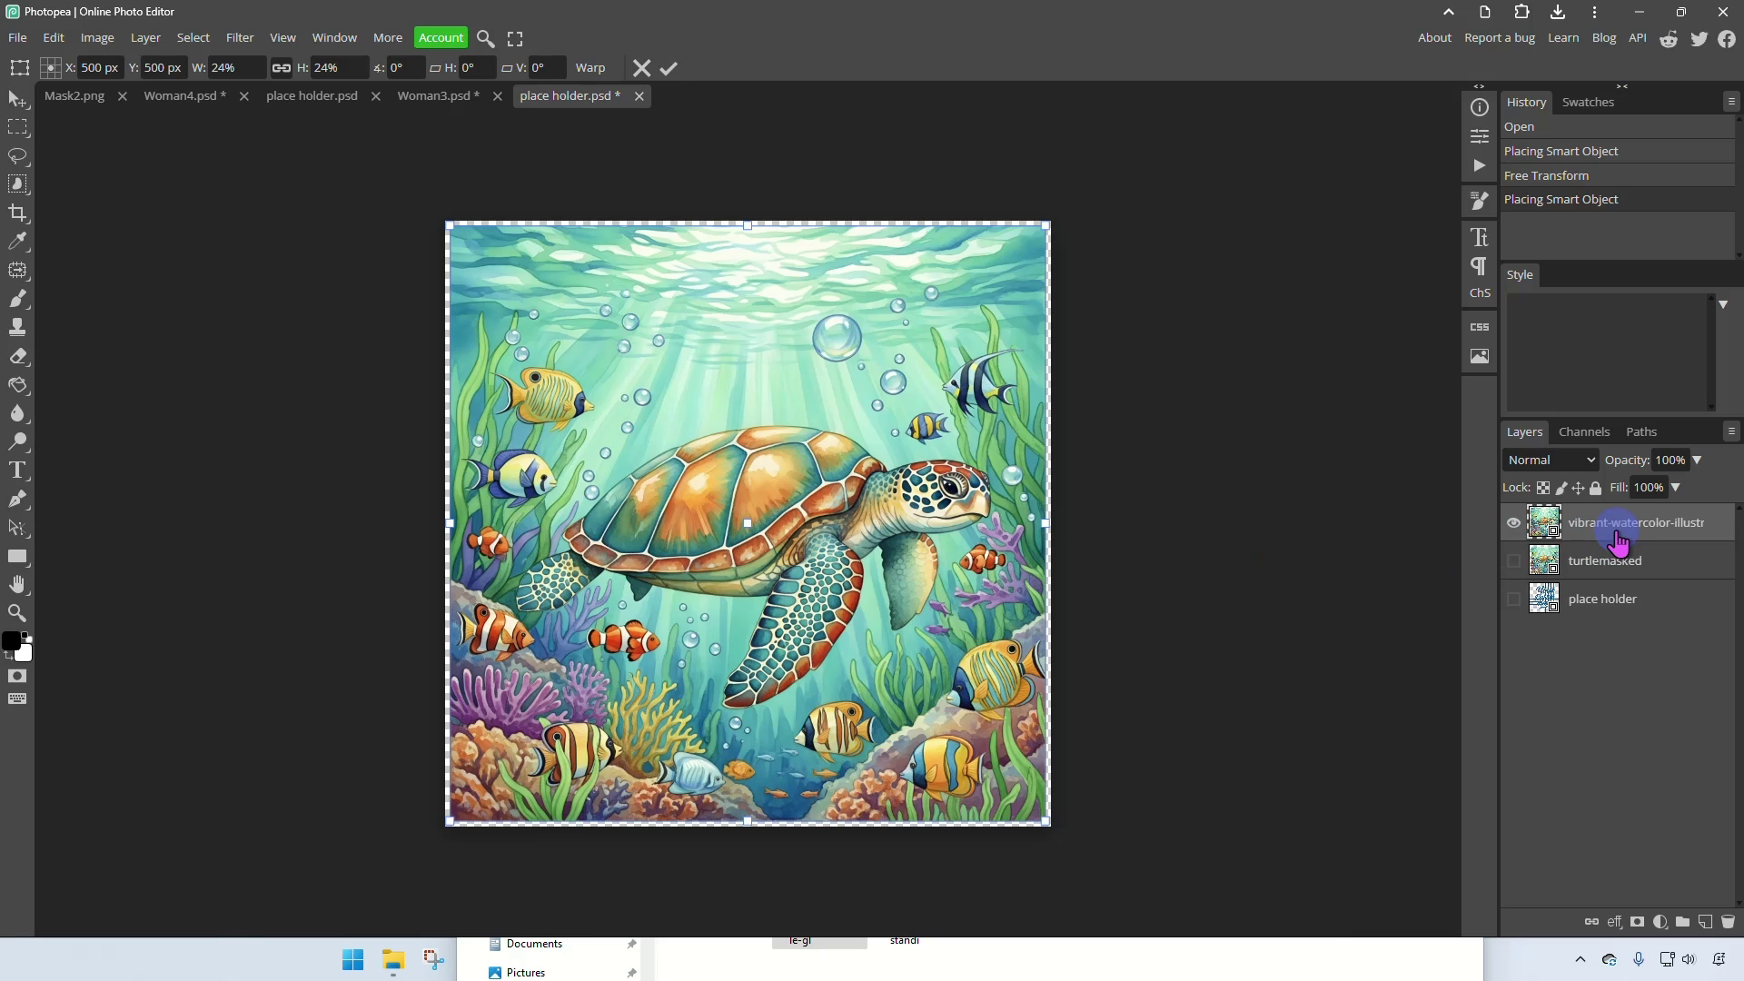
Save the smart object with the unmasked turtle and examine the square-edged design on the Woman3 shirt.
key(ctrl+s)
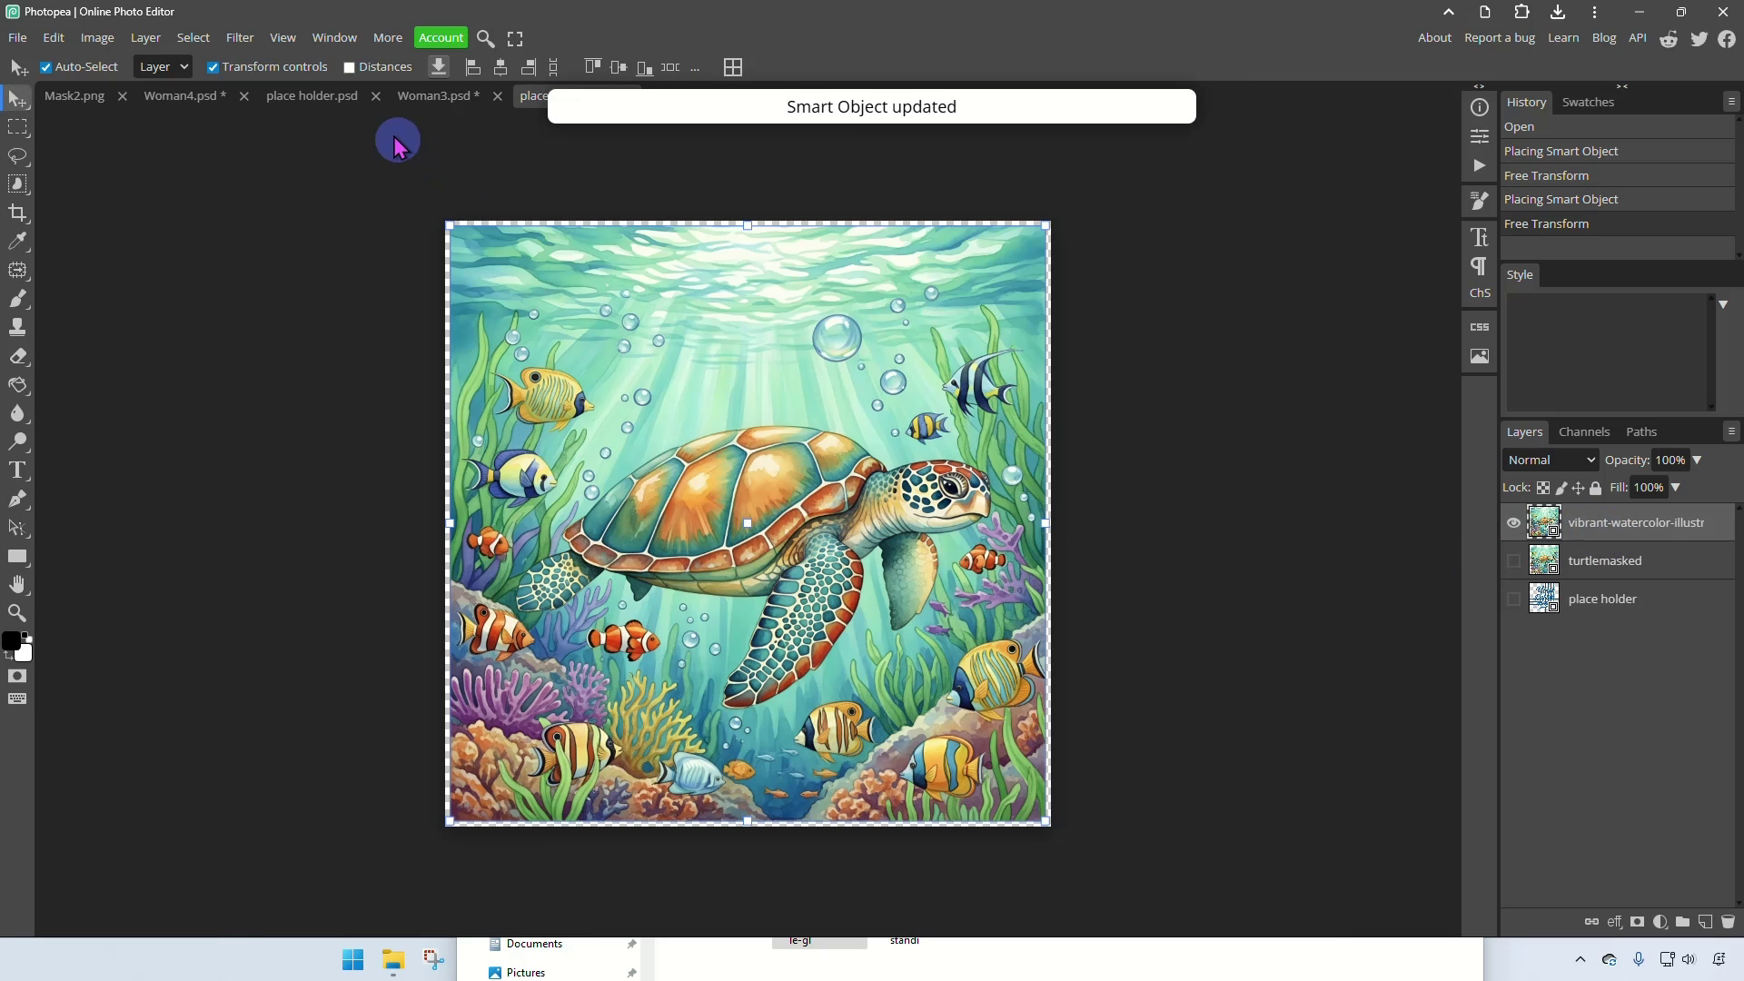
click(434, 95)
click(1224, 623)
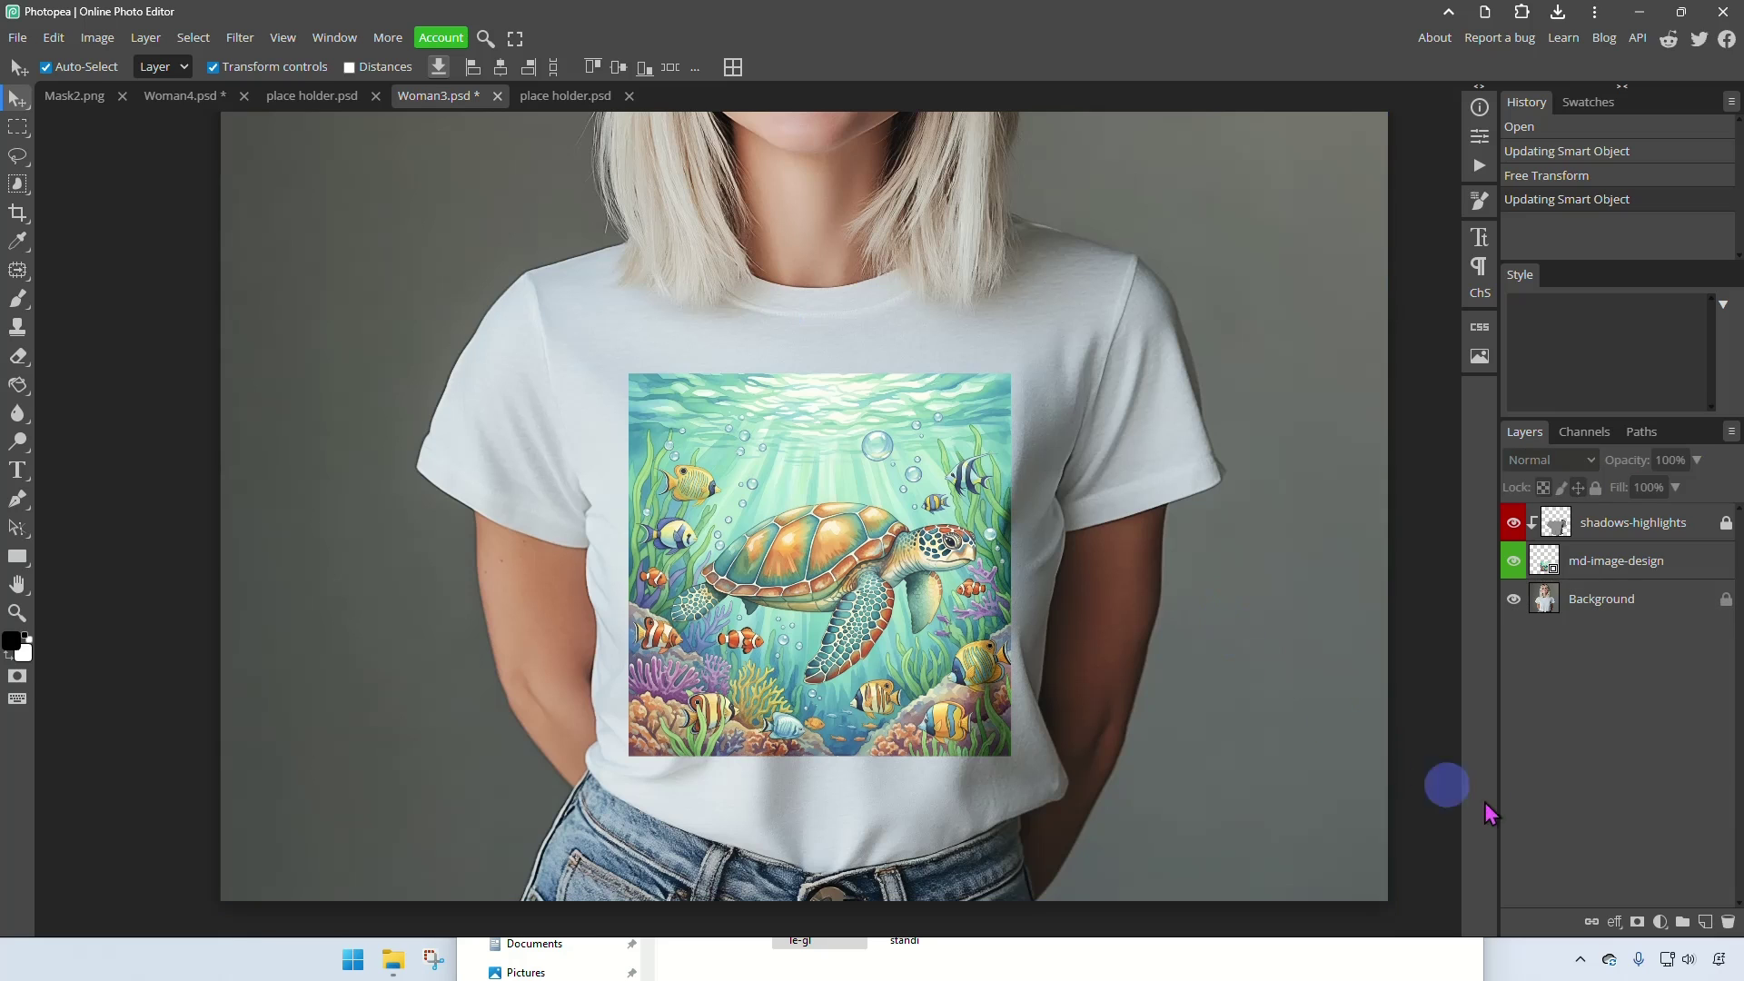
scroll(1110, 564, down, 3)
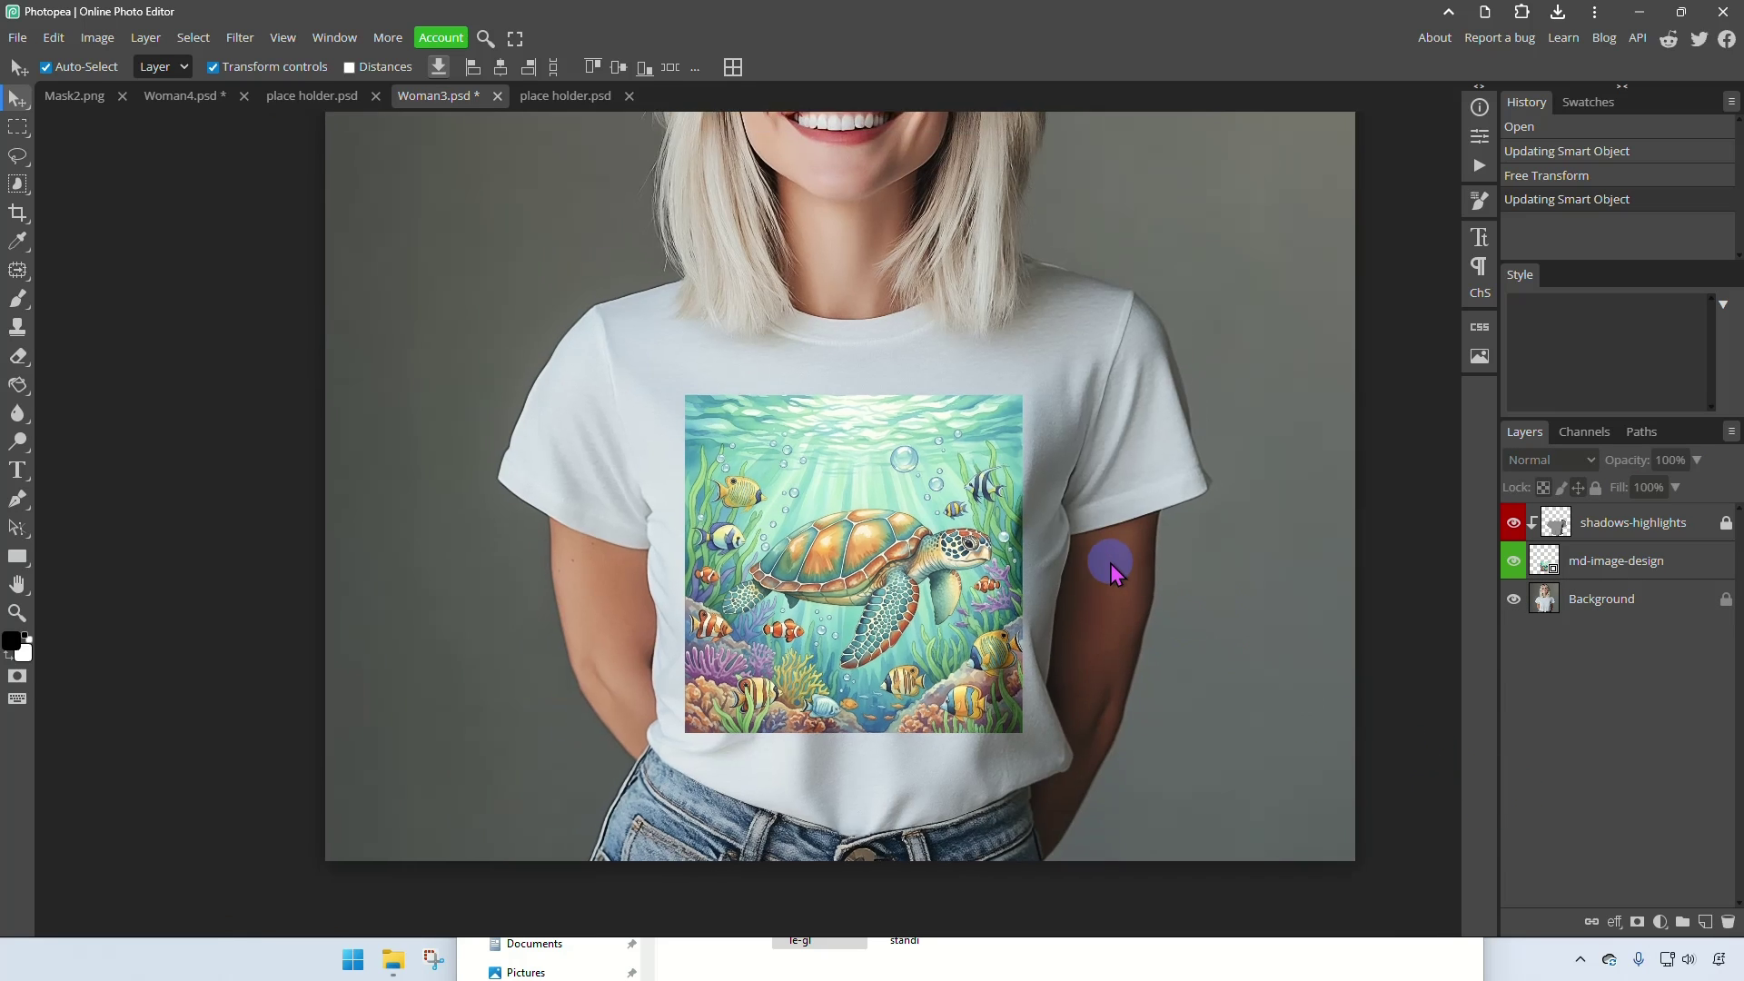
drag(1212, 541, 1132, 590)
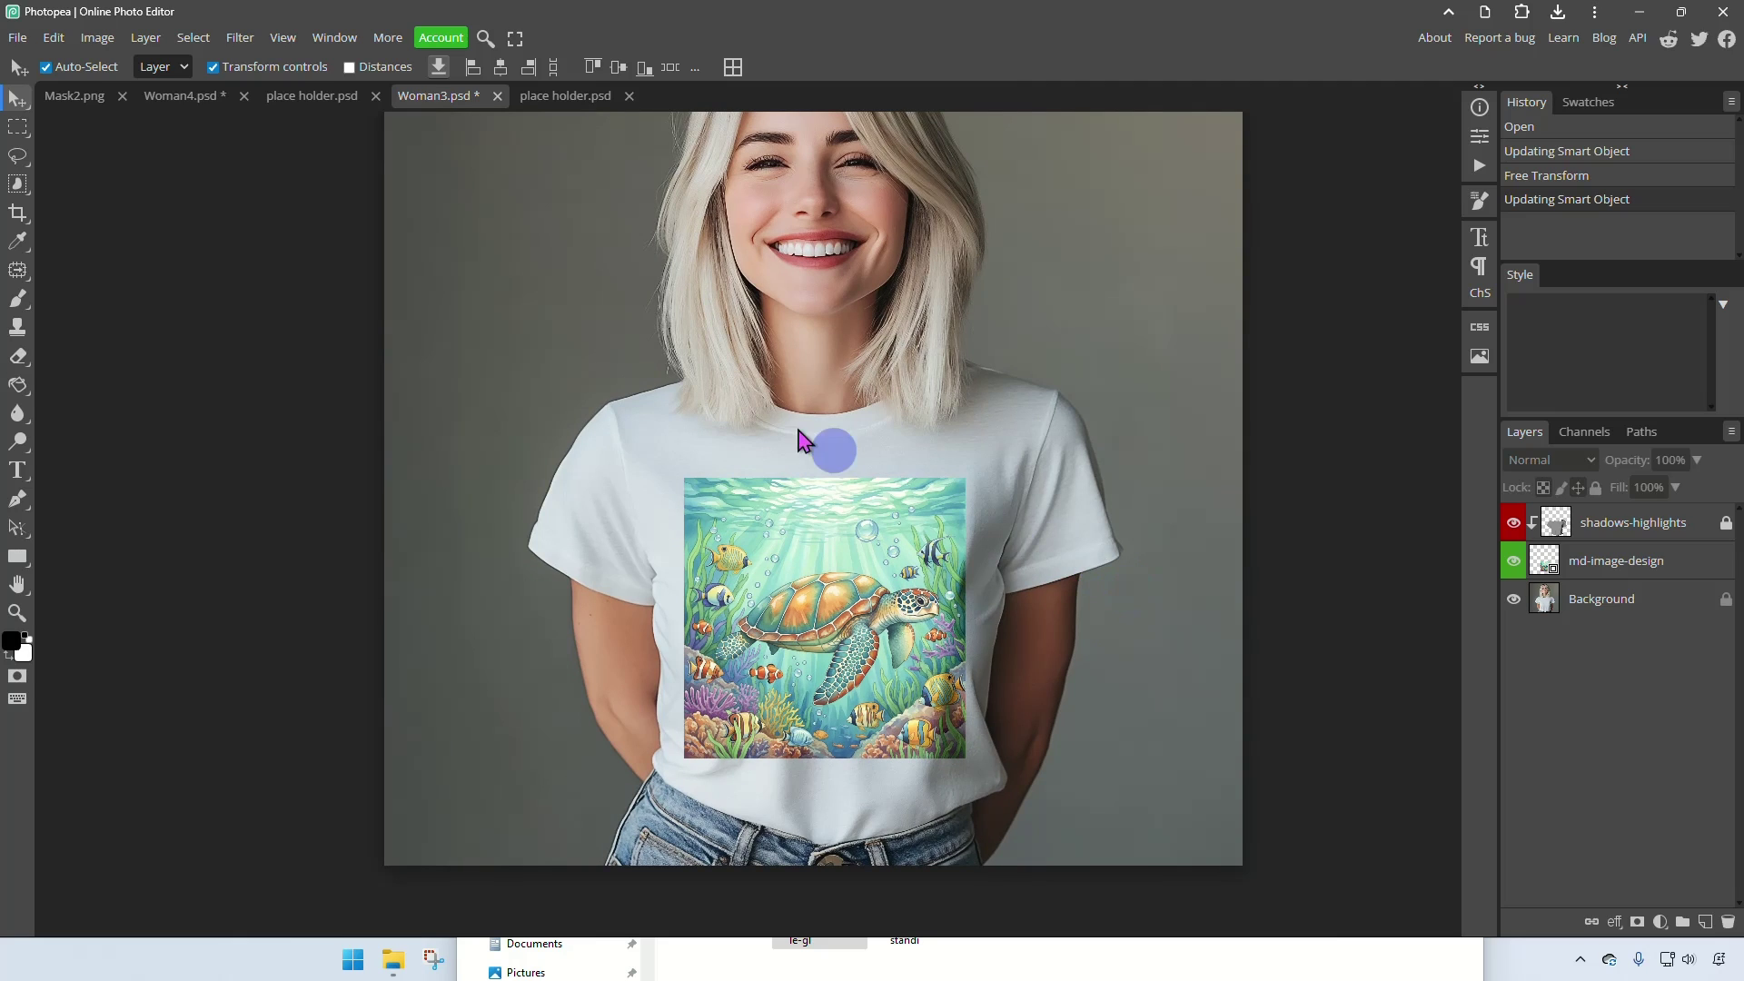
Hide the unmasked turtle layer, show the turtlemasked layer again, save the smart object, and return to the Woman3 mockup.
click(574, 96)
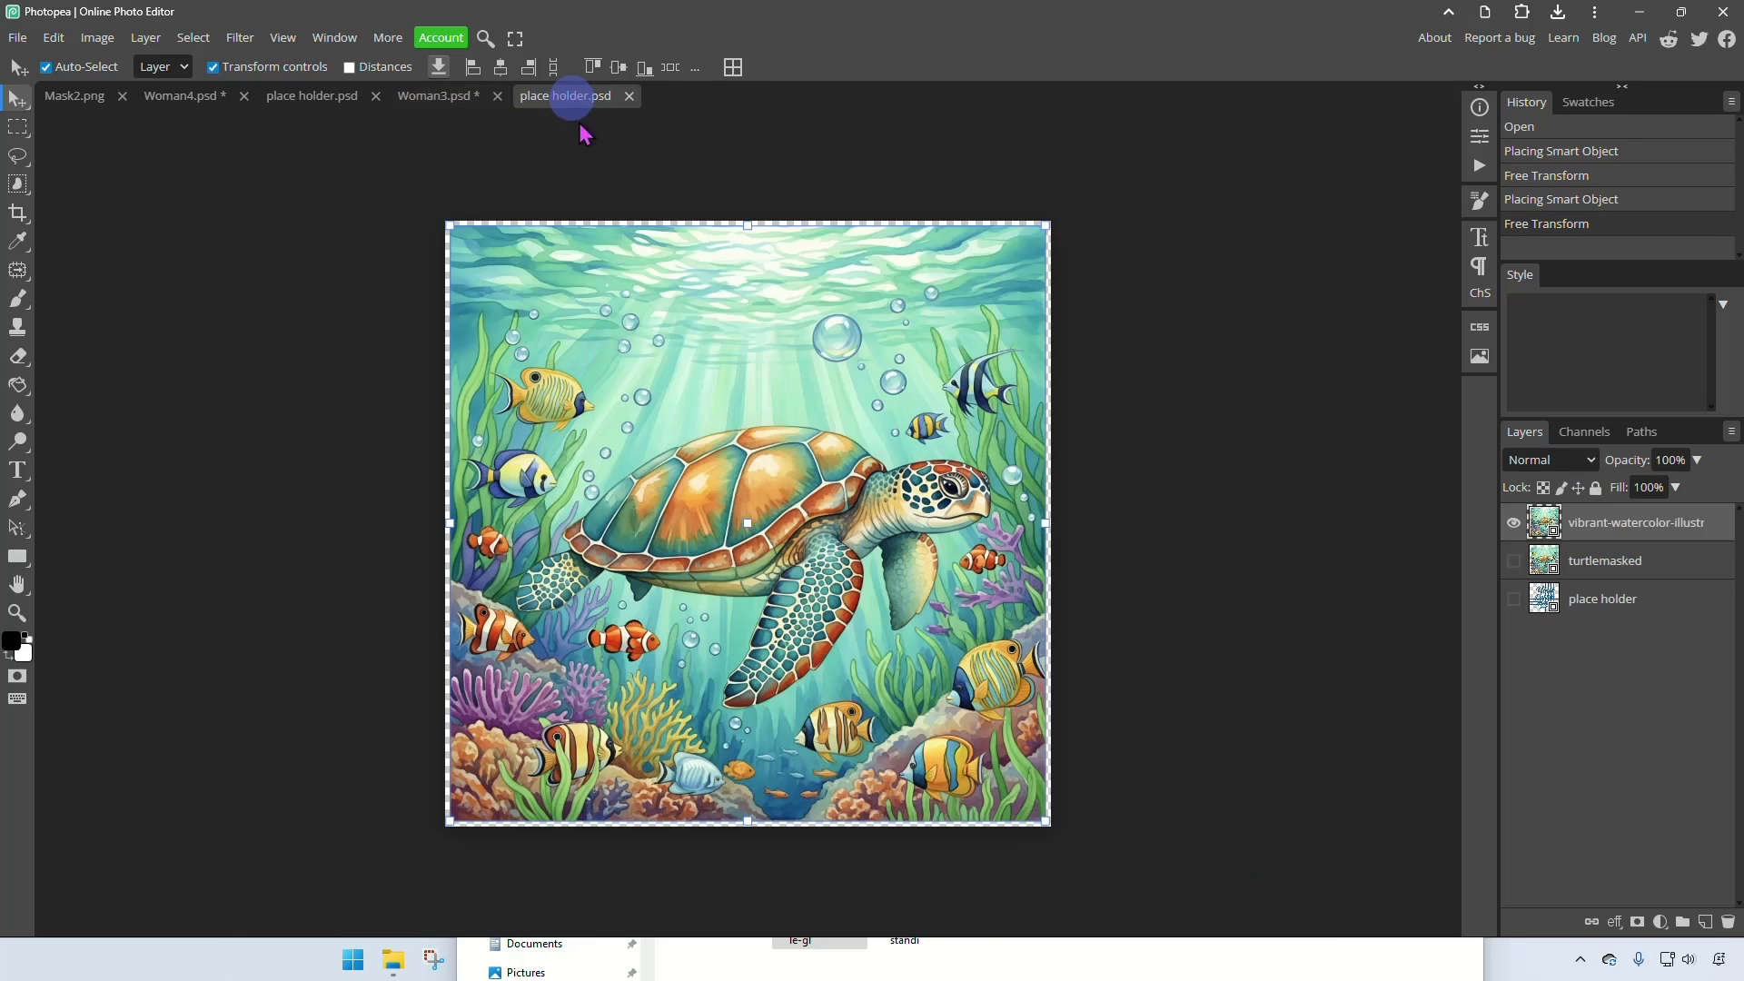
click(1513, 522)
click(1513, 561)
key(ctrl+s)
click(455, 97)
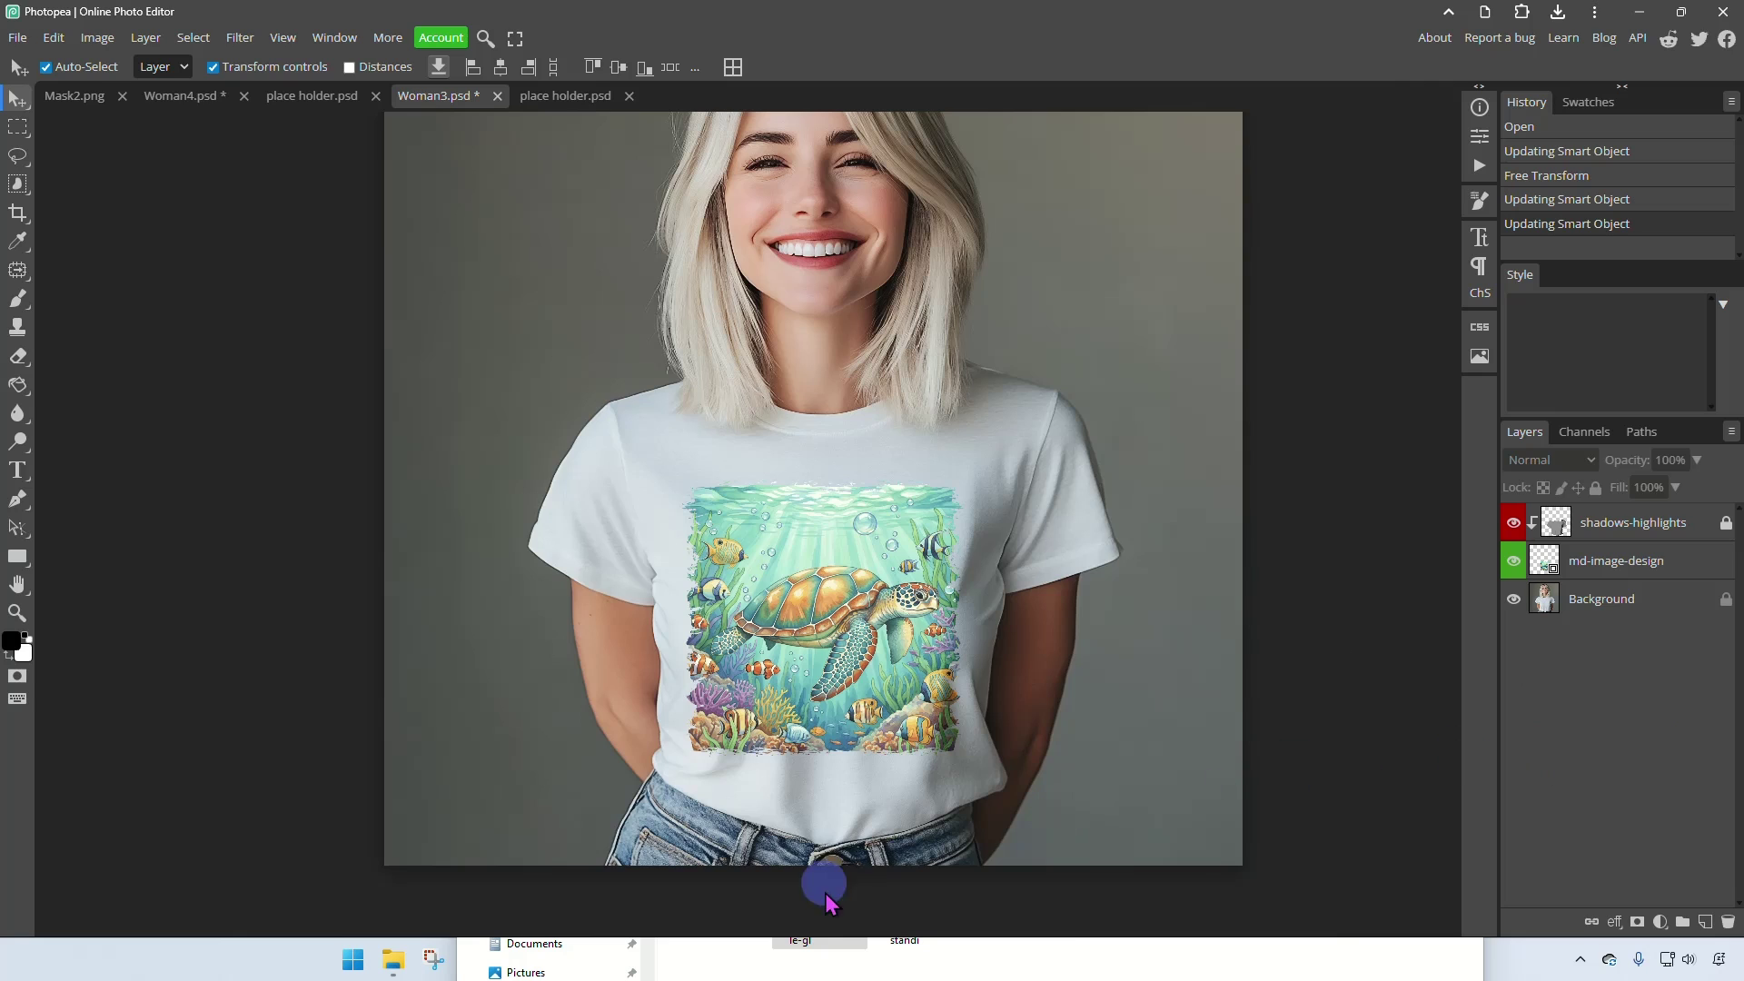
Open Mask1 from the 4fish folder as a new document.
click(1061, 958)
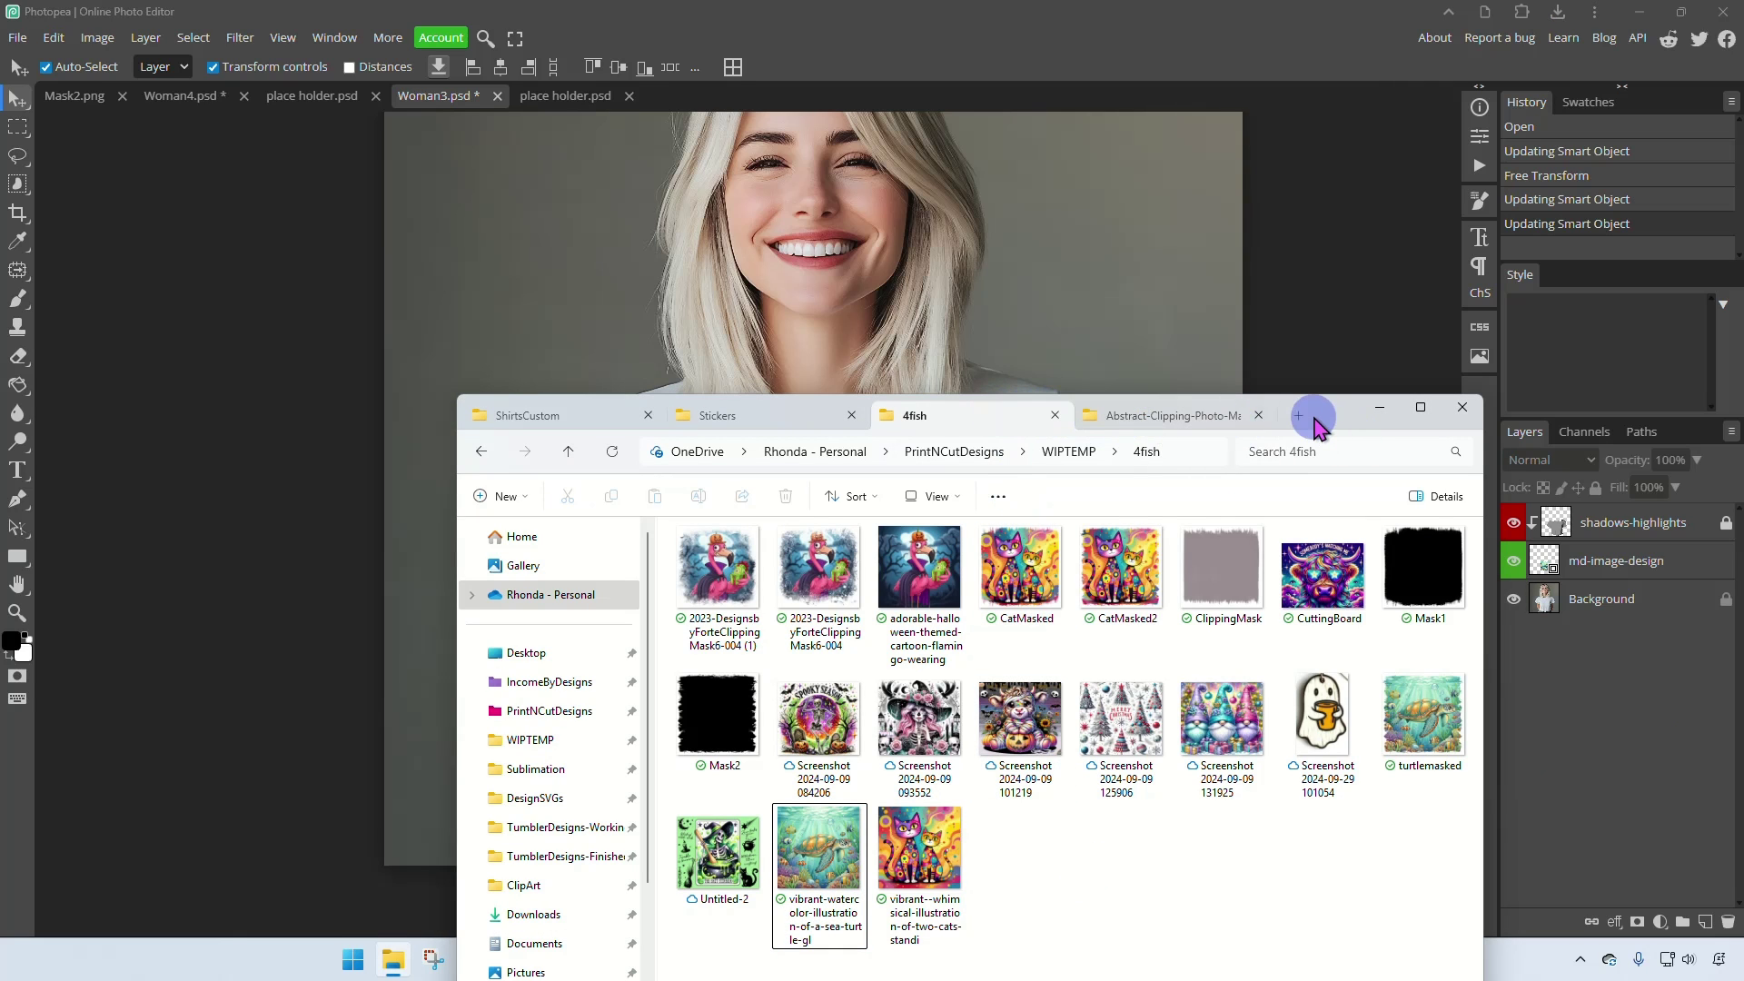
drag(1316, 412, 1556, 342)
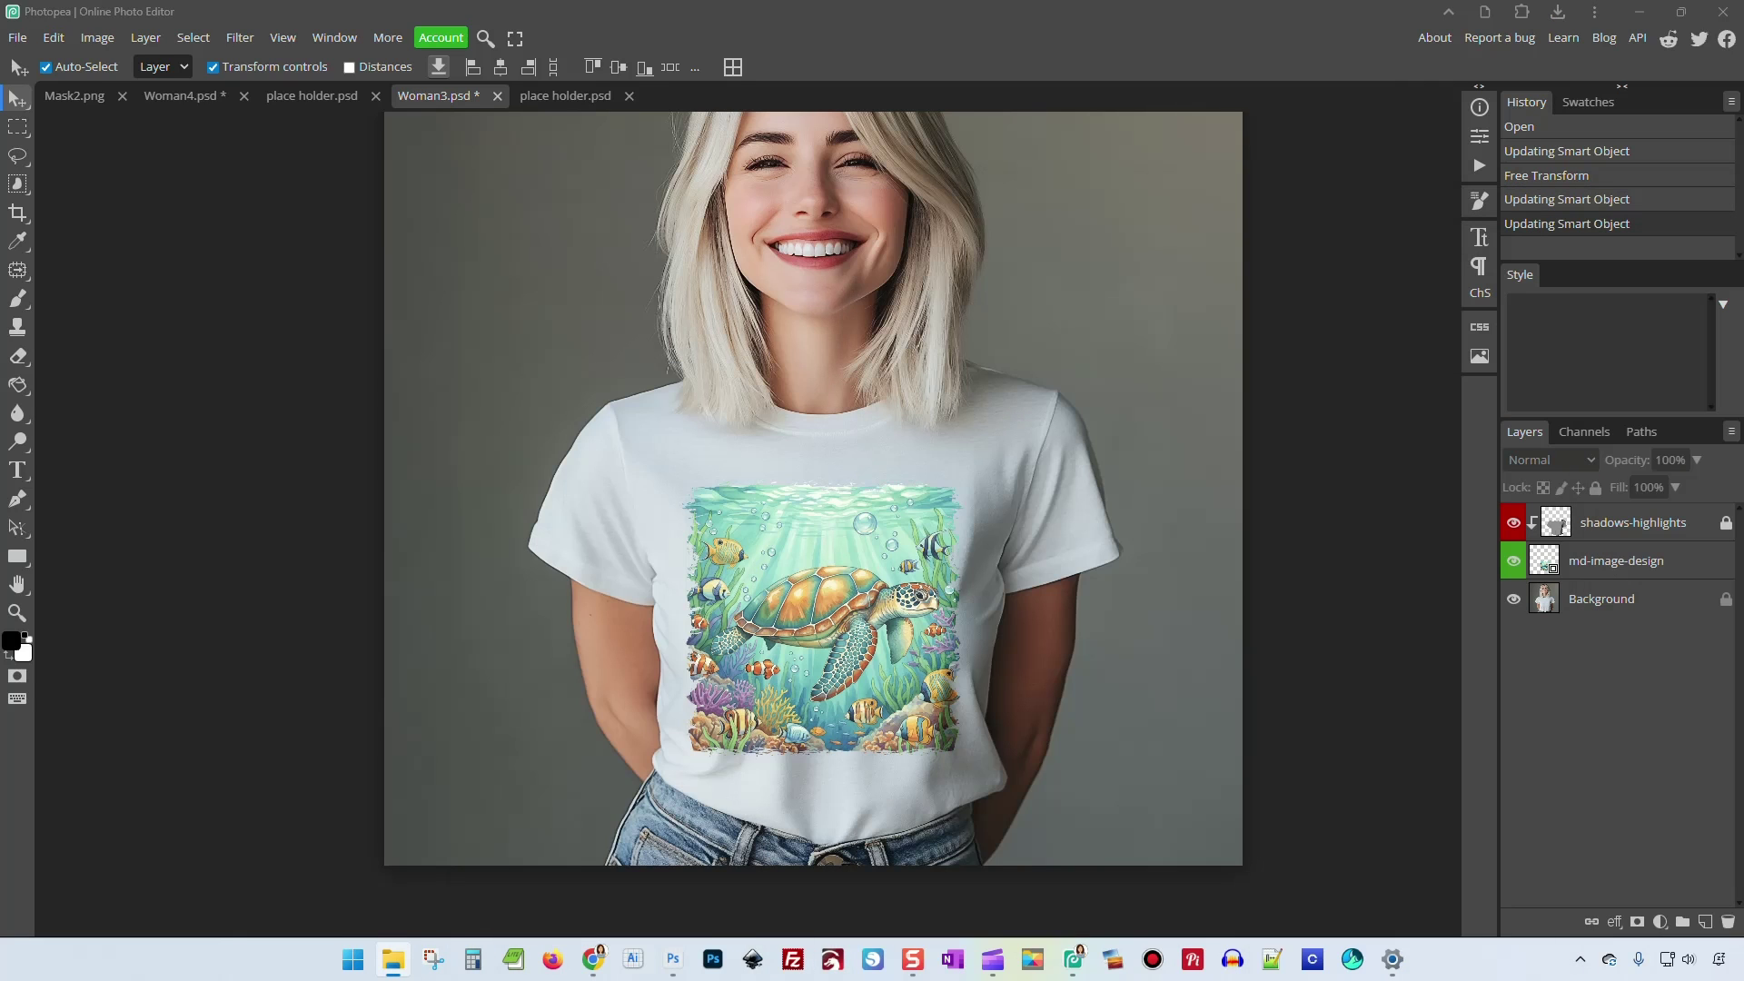
drag(1142, 136, 941, 102)
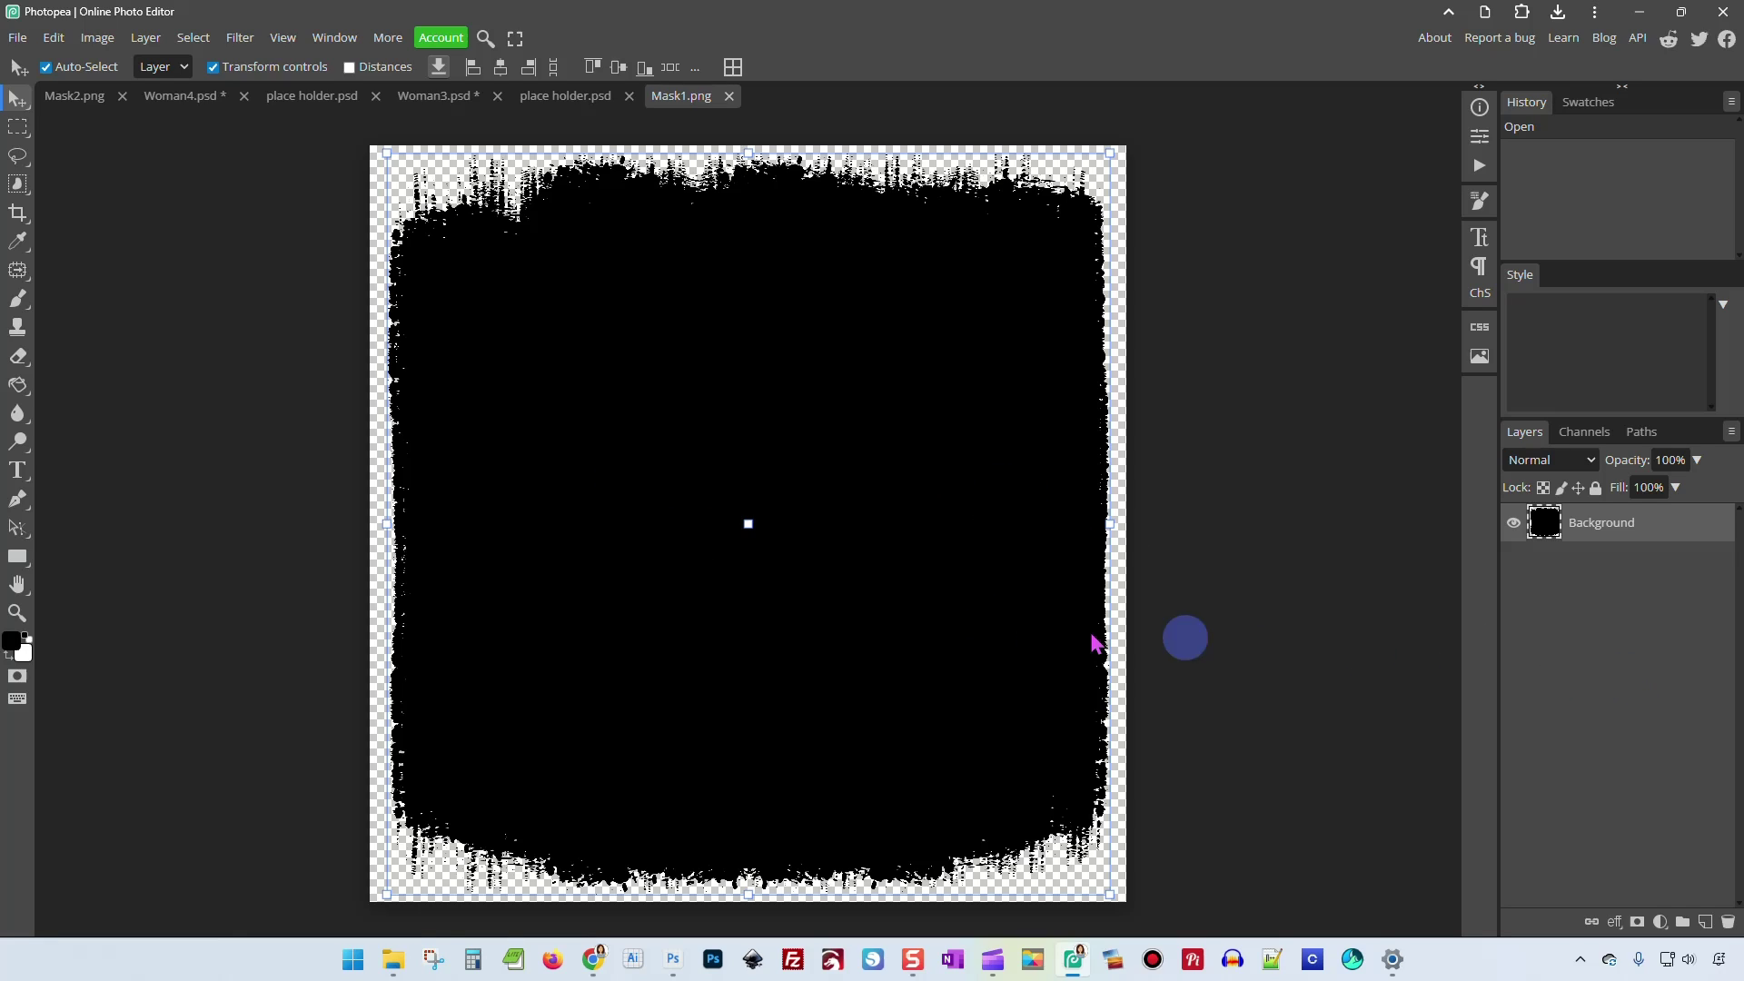
Place the vibrant-watercolor sea turtle image over Mask1, scale it to 122.07% to fill the canvas, and clip it to the mask.
drag(1734, 590, 706, 537)
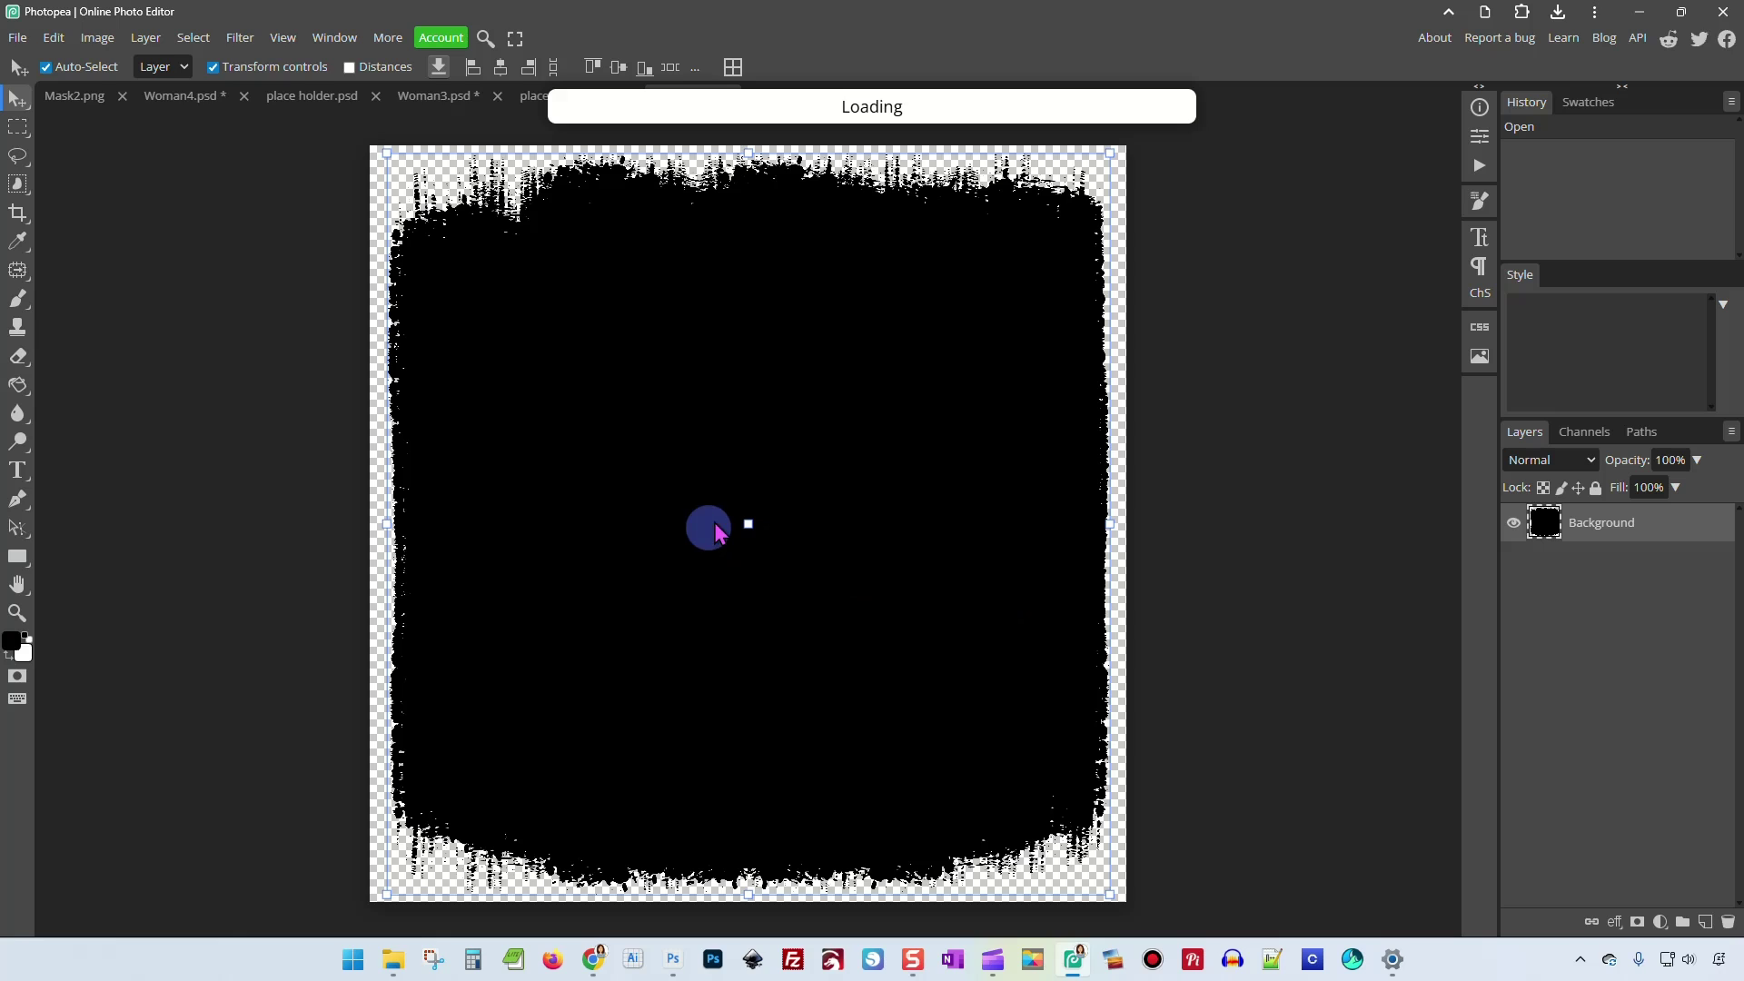
drag(633, 477, 566, 410)
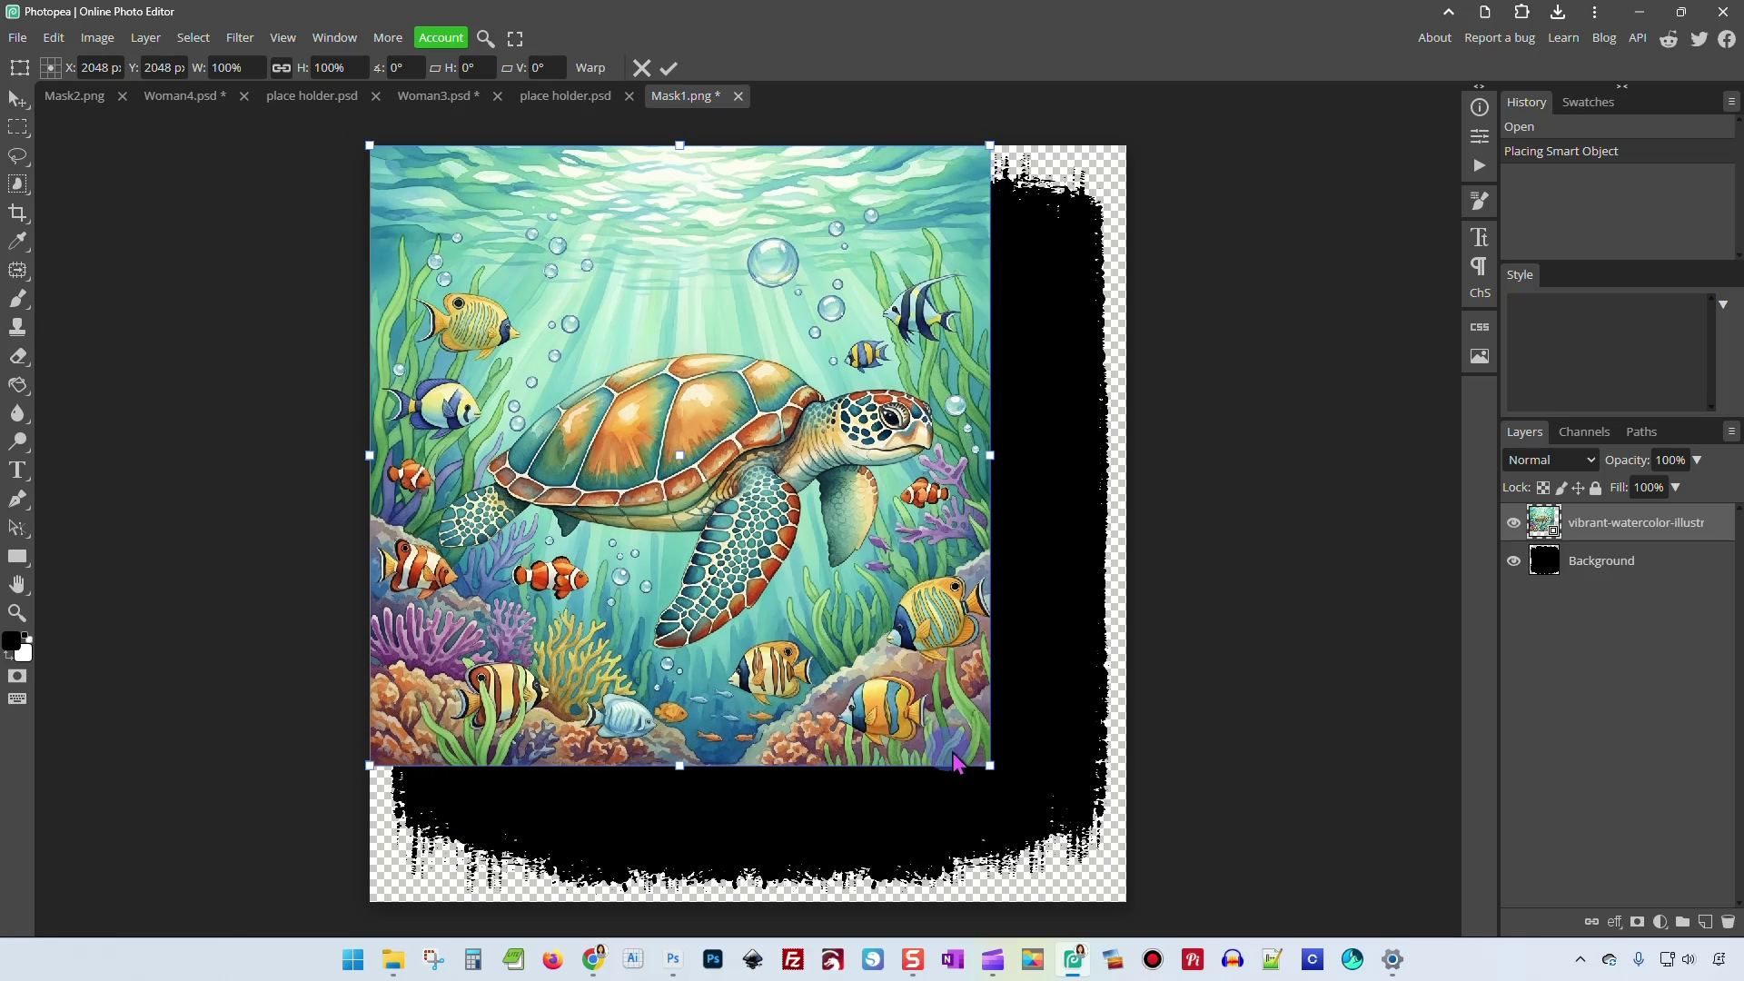
drag(990, 763, 1148, 898)
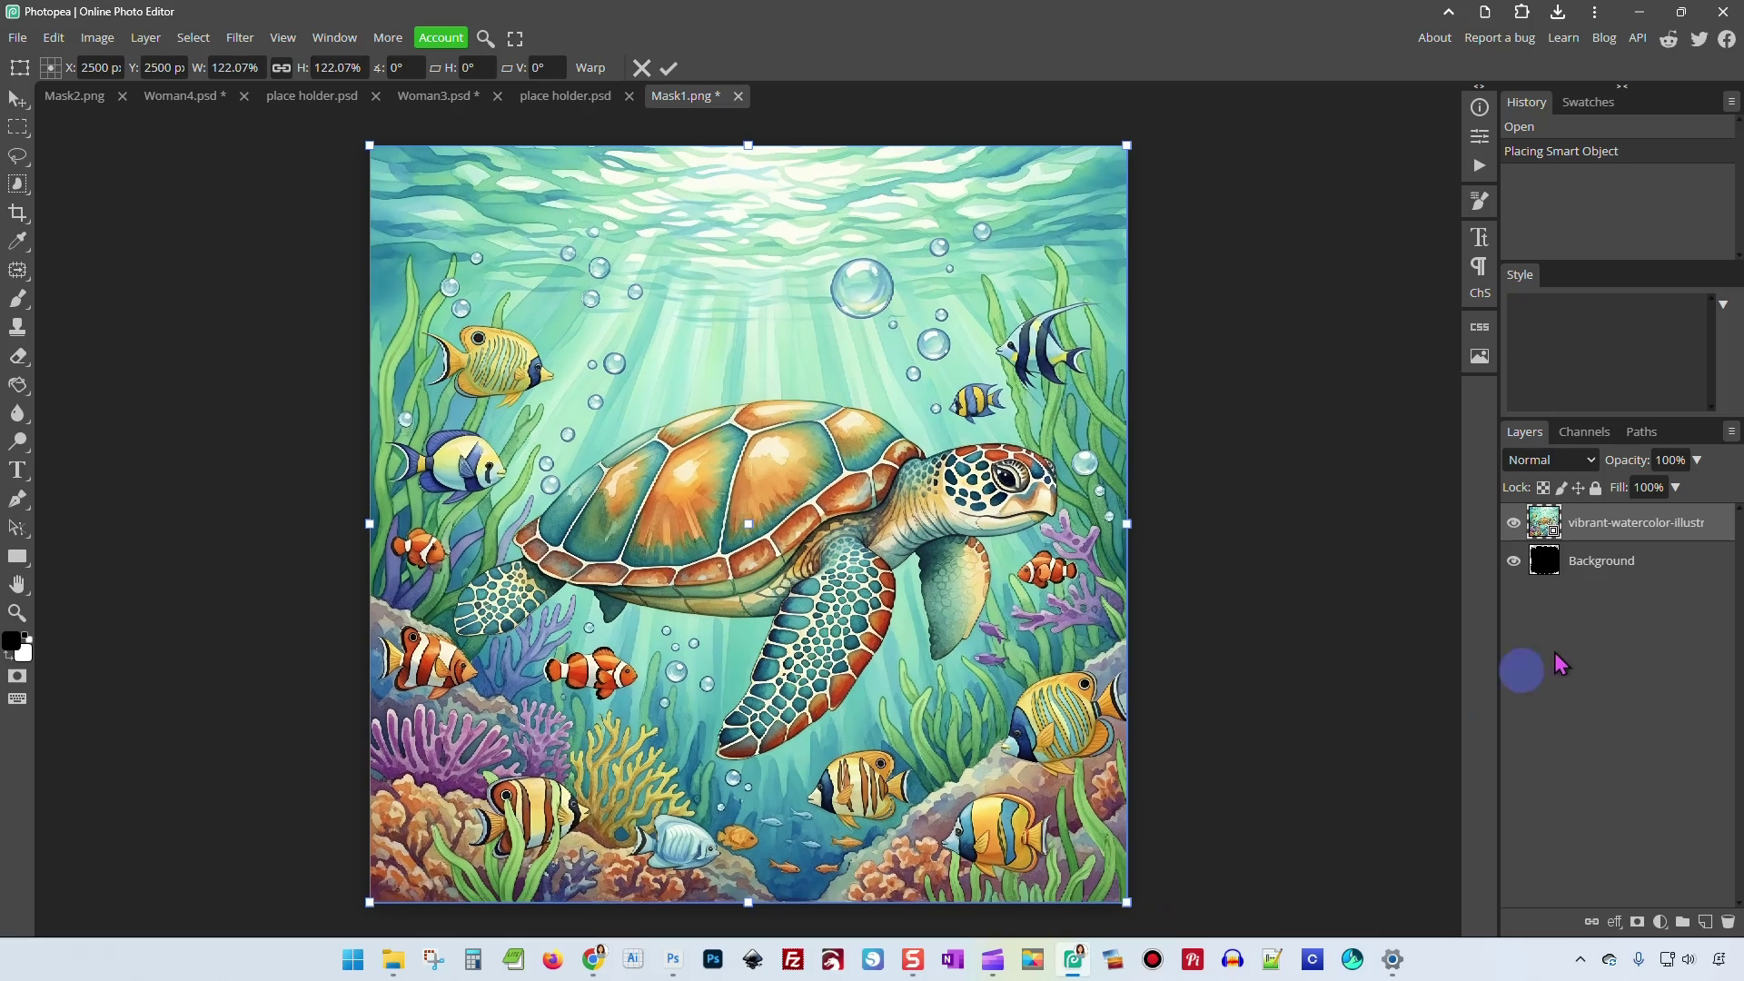
right_click(1621, 534)
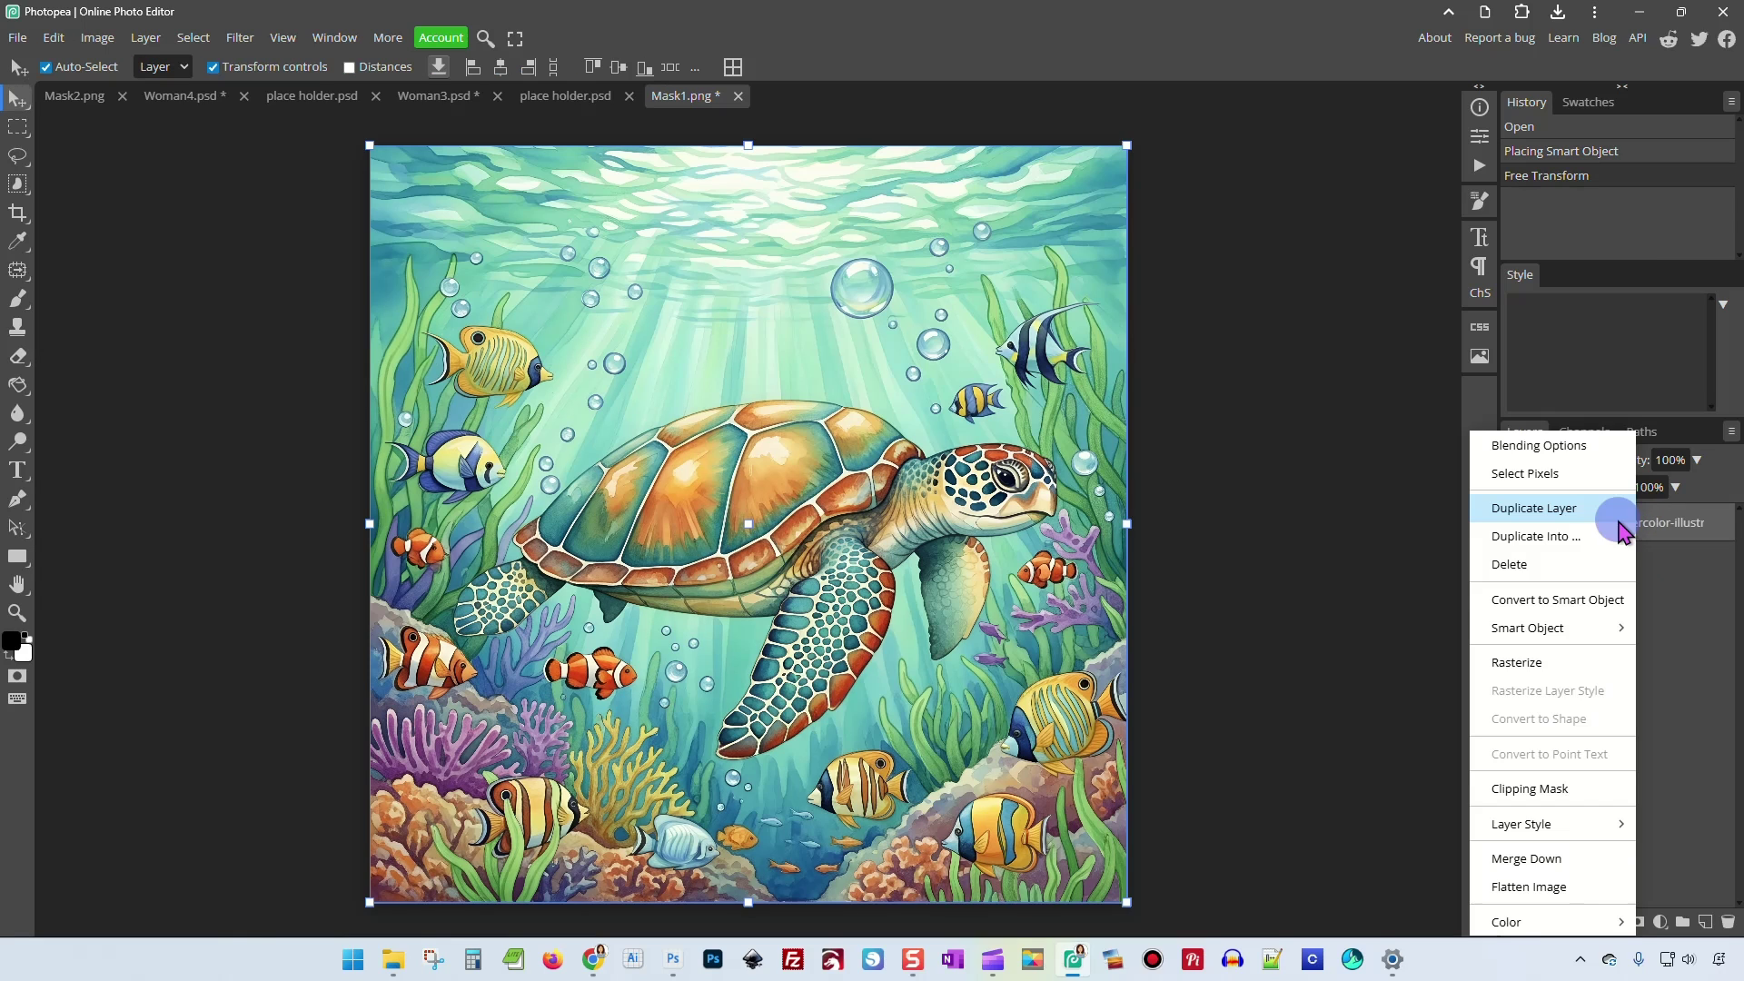
click(1543, 798)
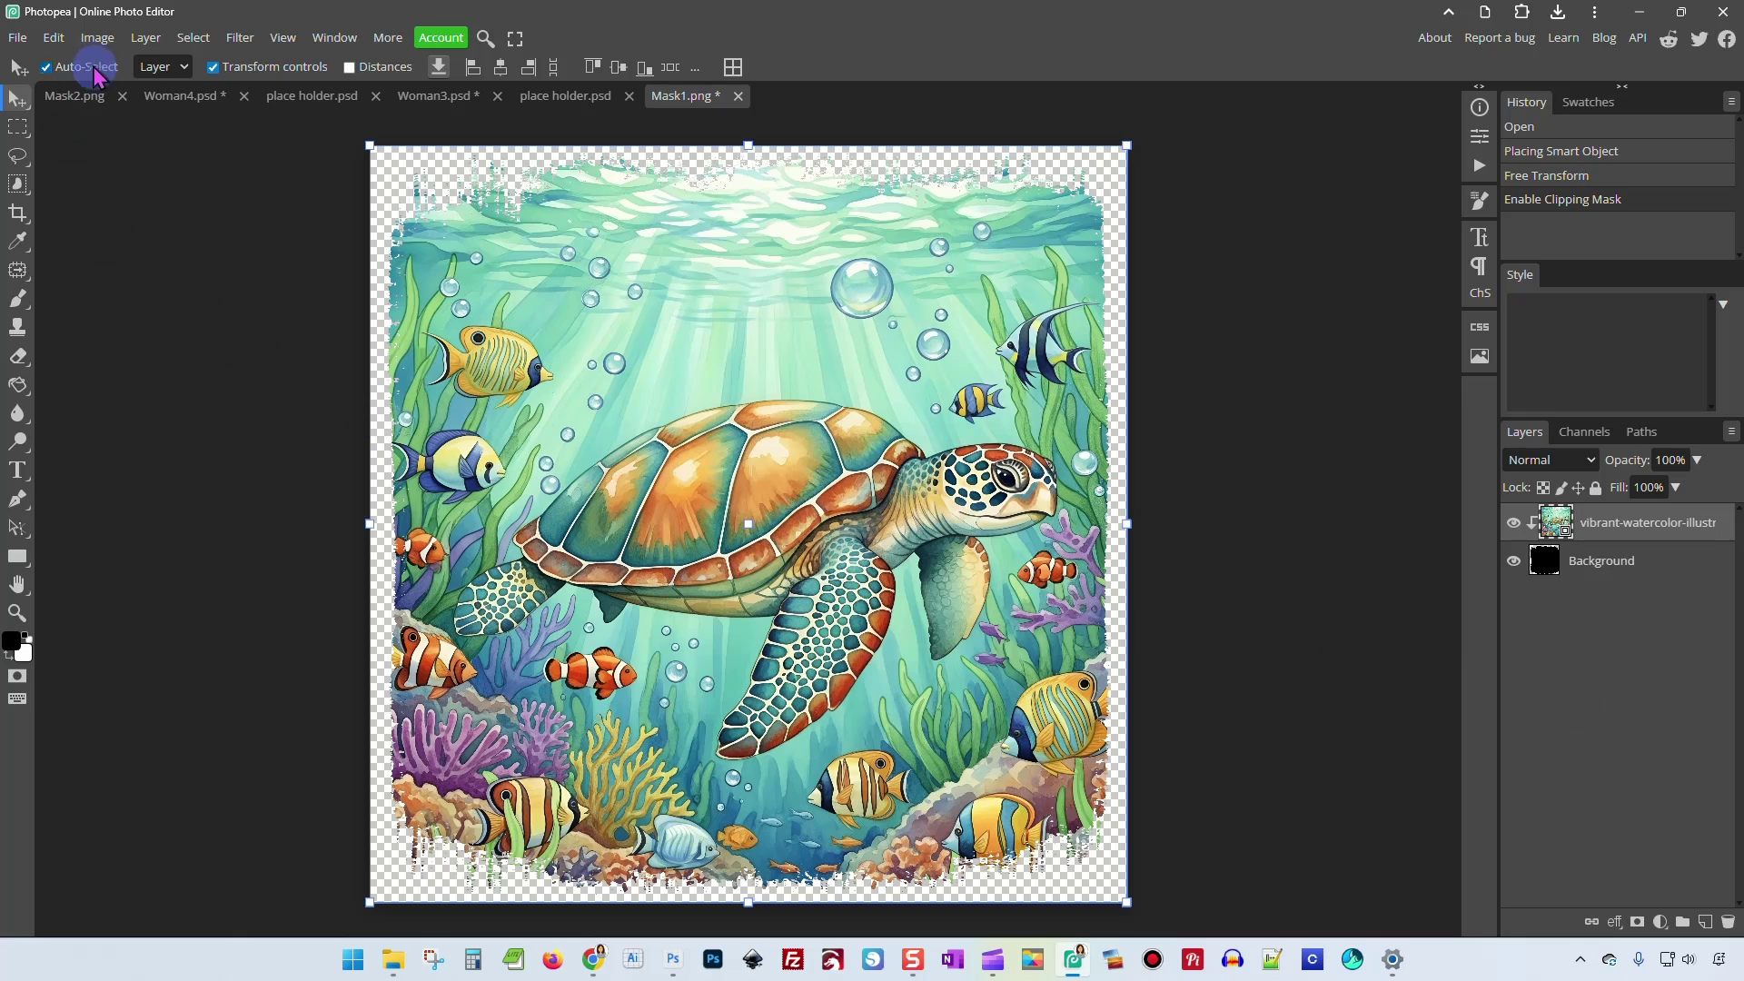
Export the clipped turtle design as a PNG named turtlemasked2 in the 4fish folder.
click(17, 38)
mouse_move(95, 317)
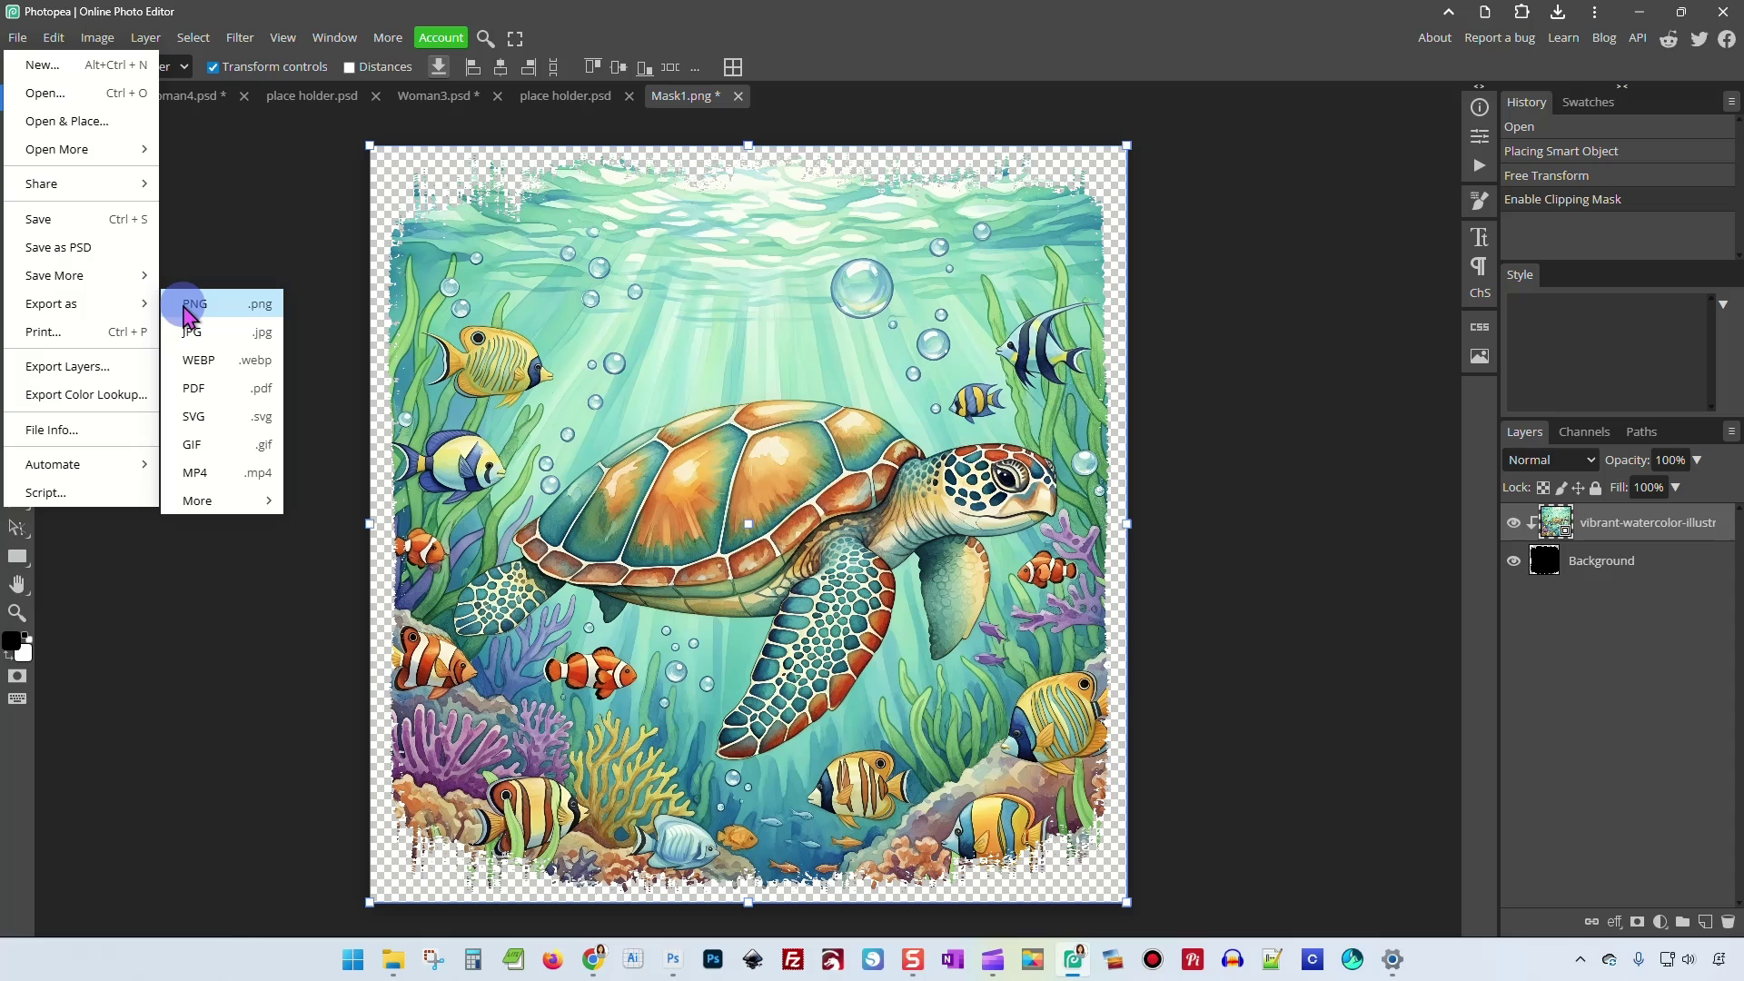
click(141, 340)
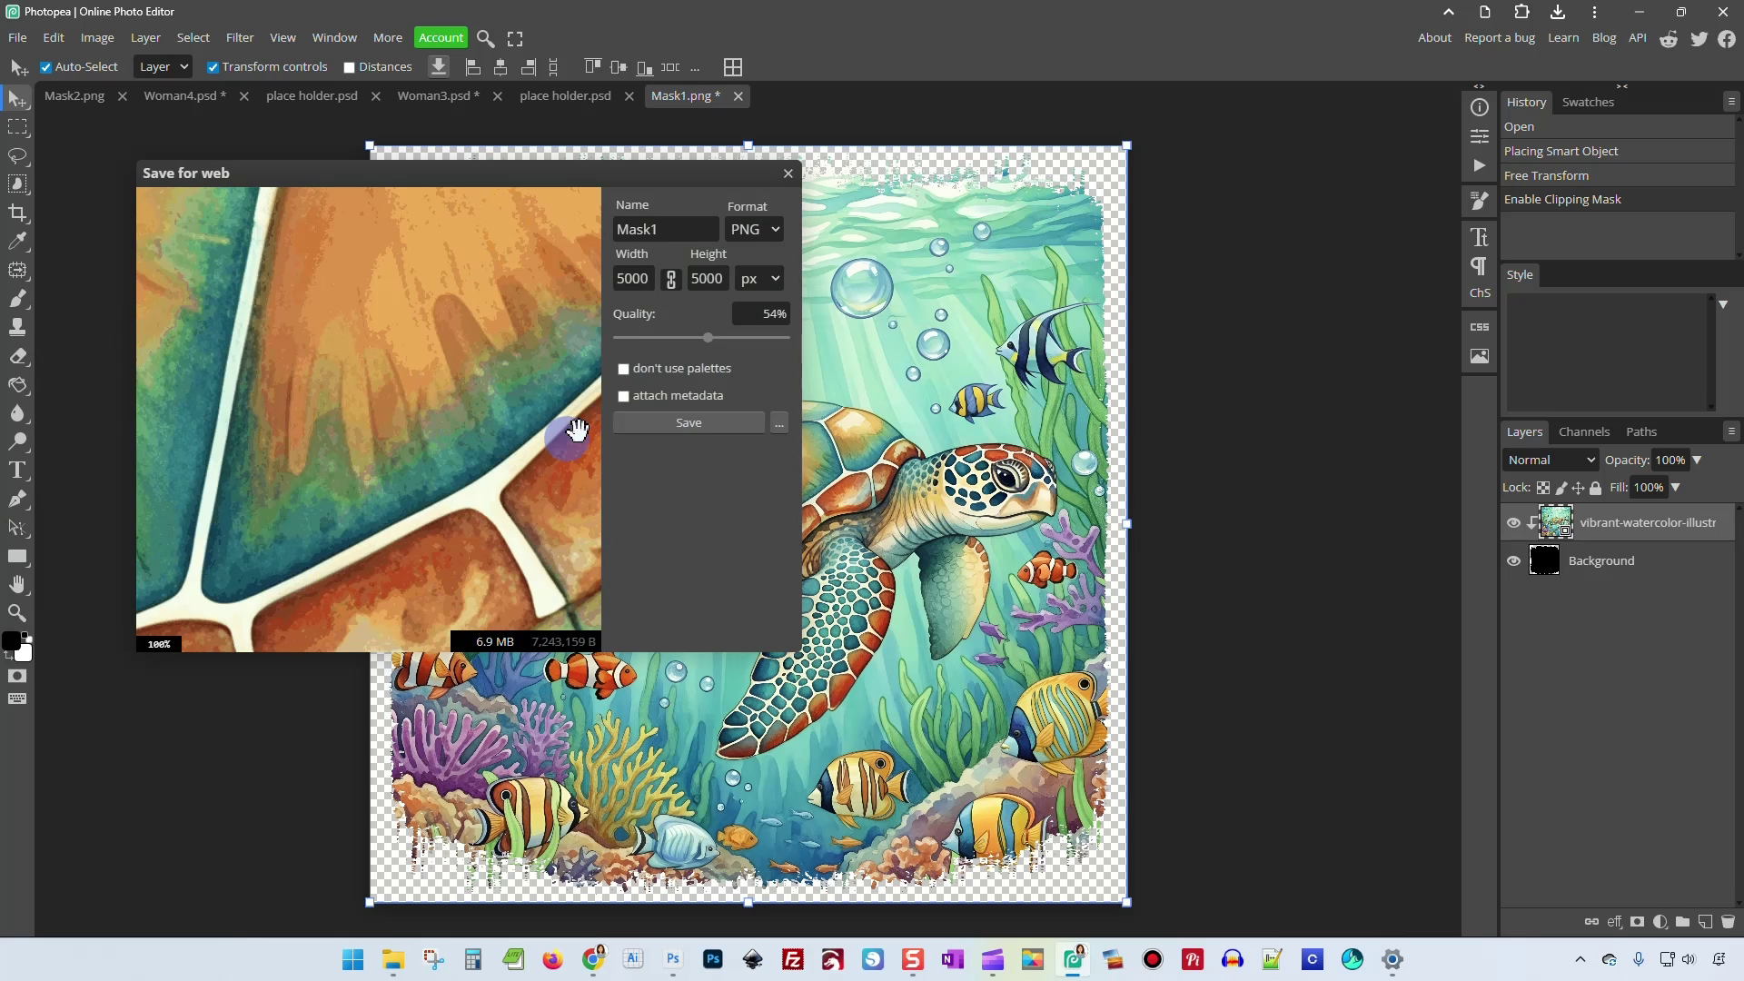
click(683, 425)
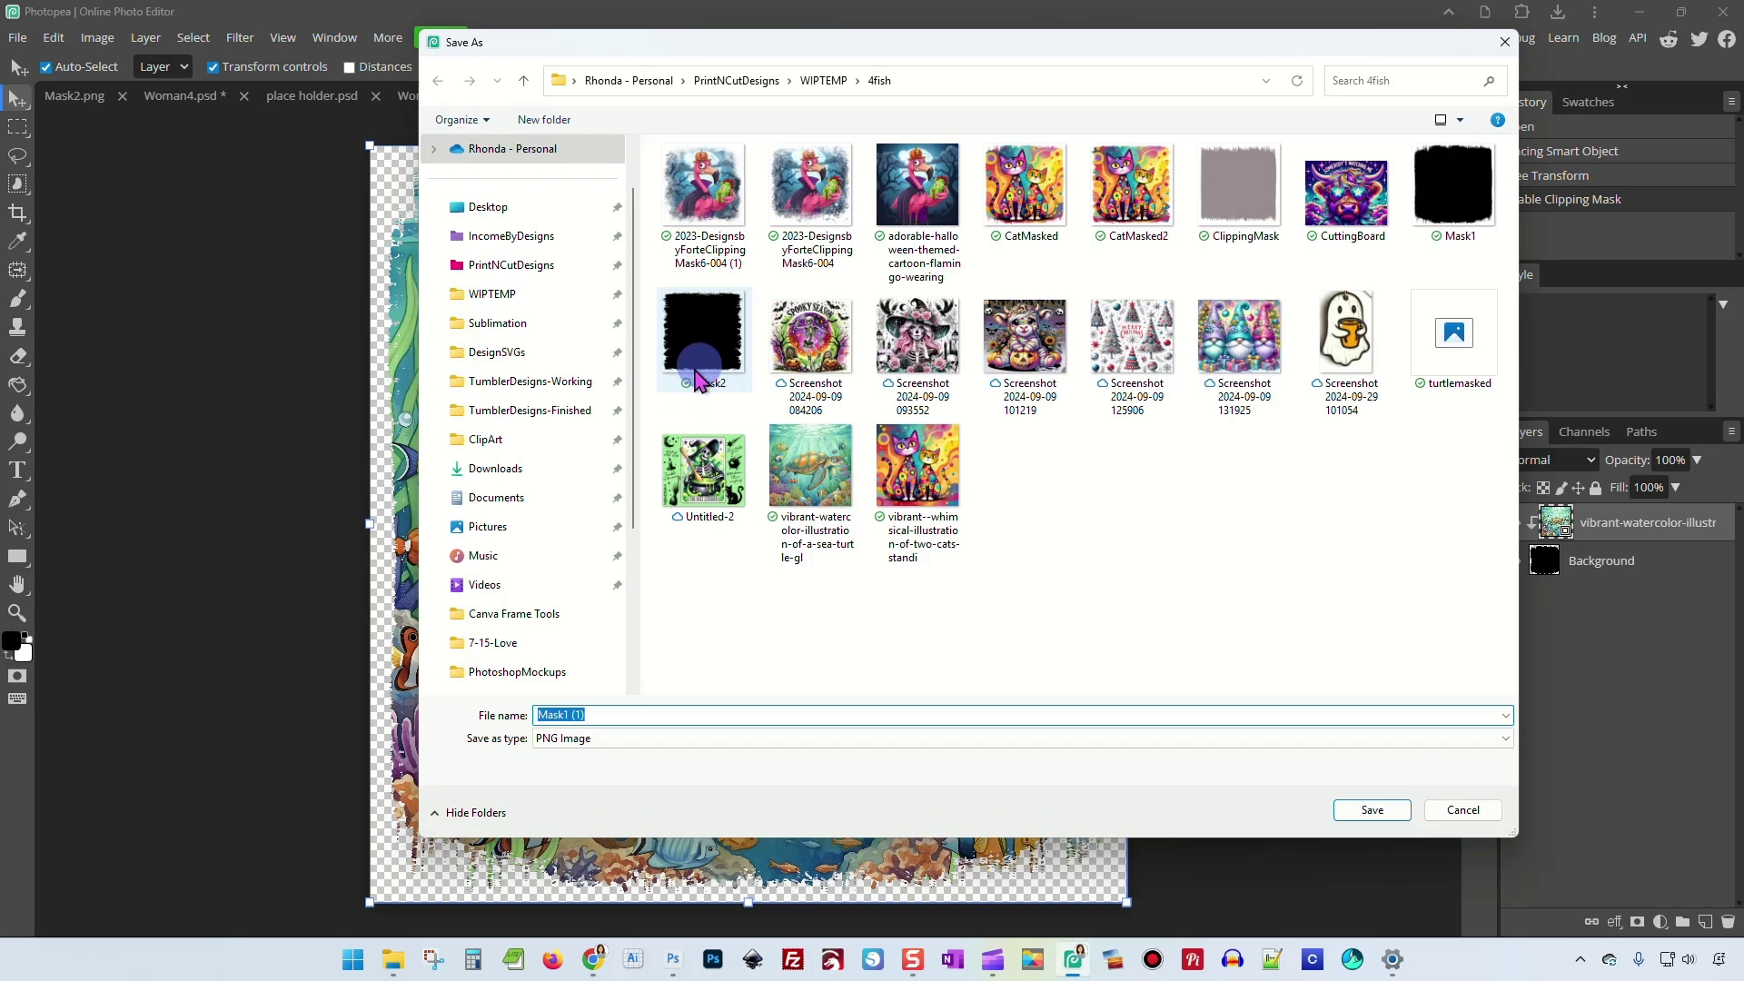
click(1452, 336)
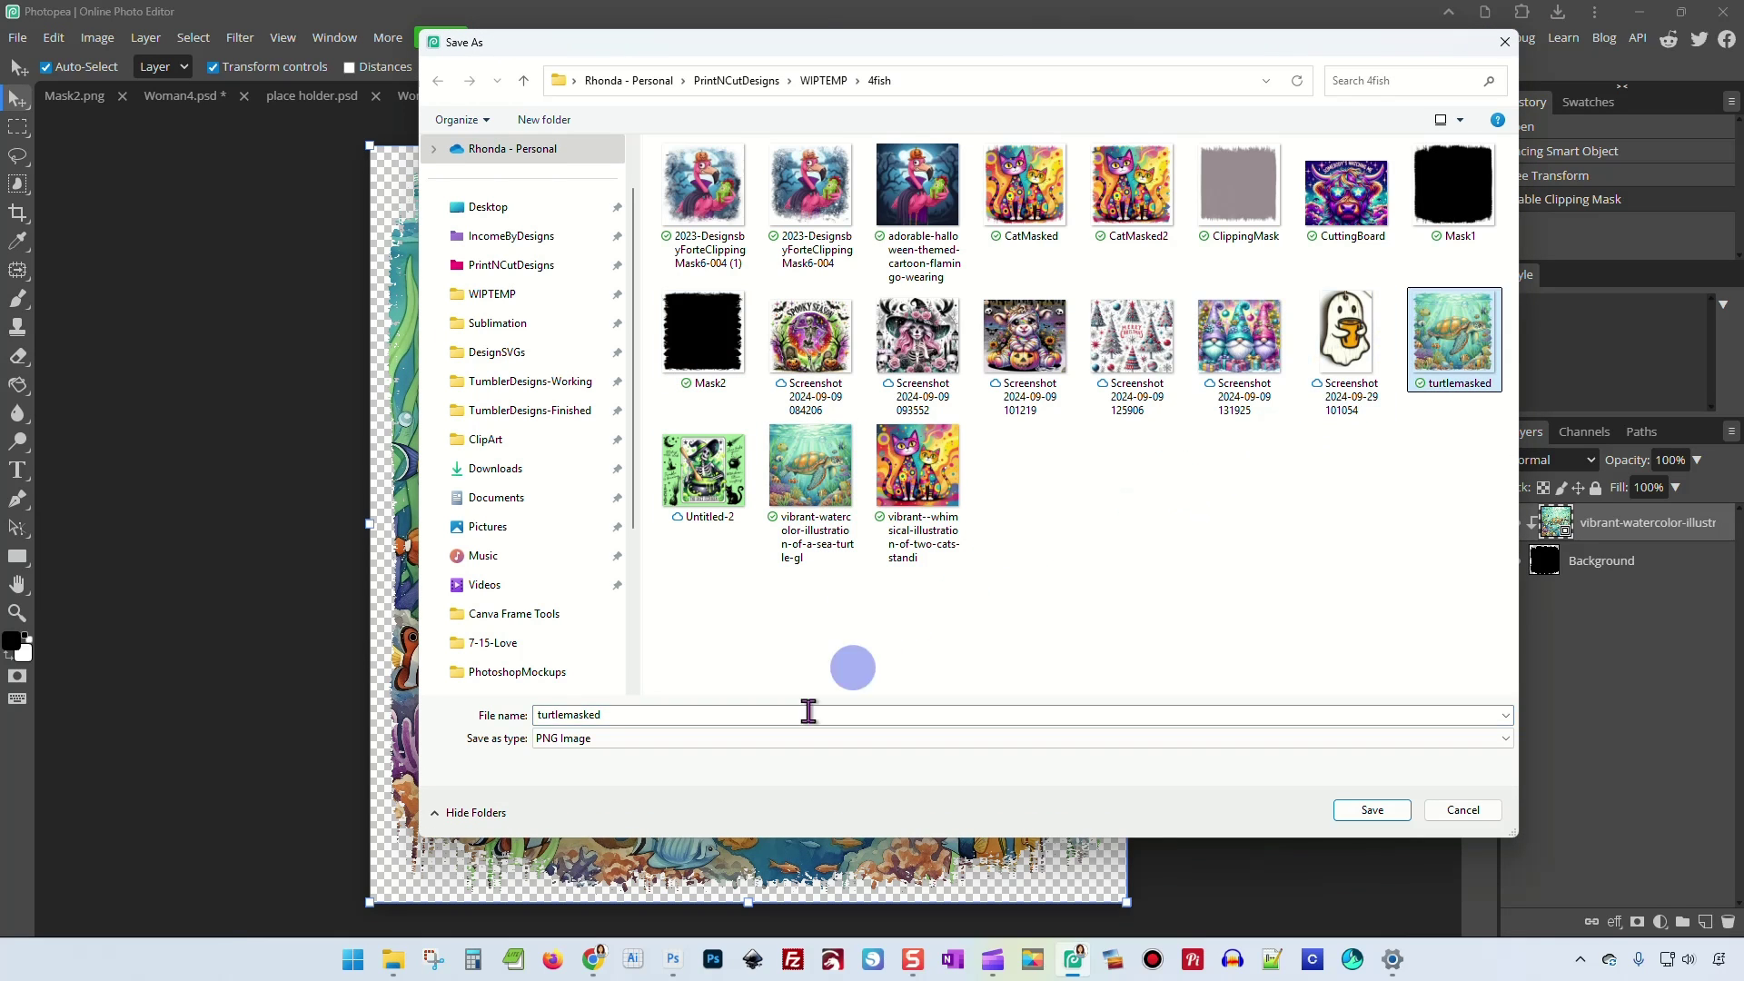
double_click(680, 715)
click(670, 715)
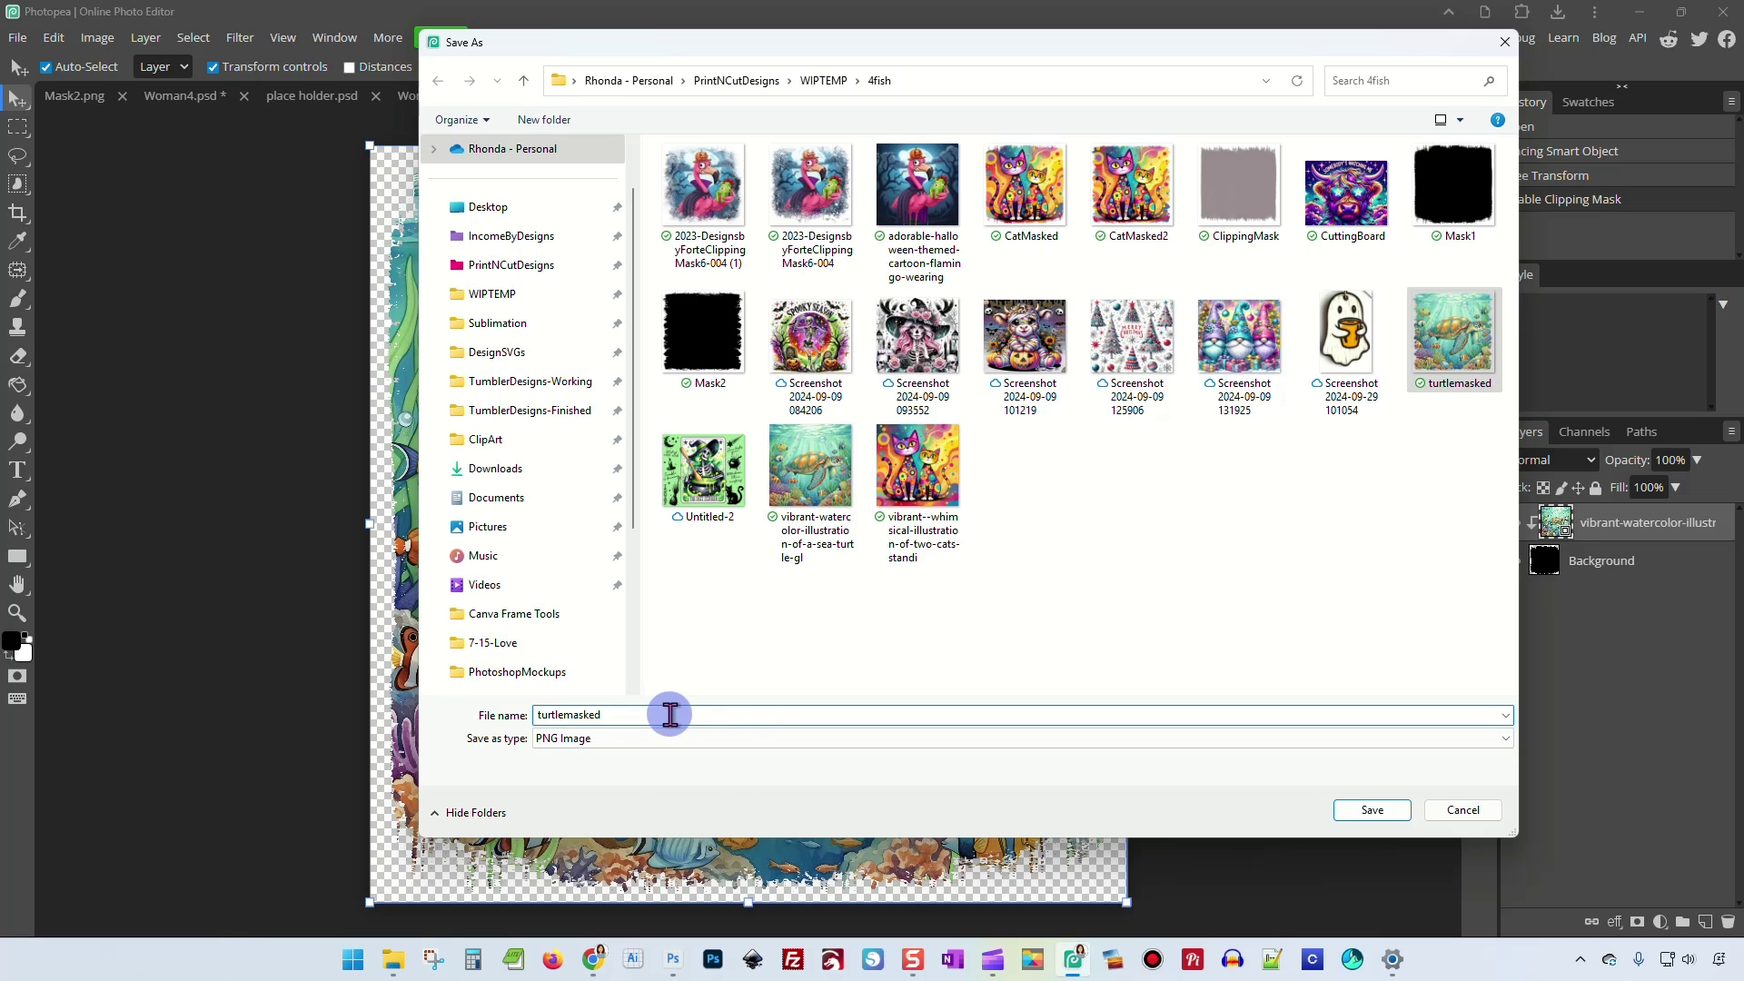
text(2)
click(1372, 810)
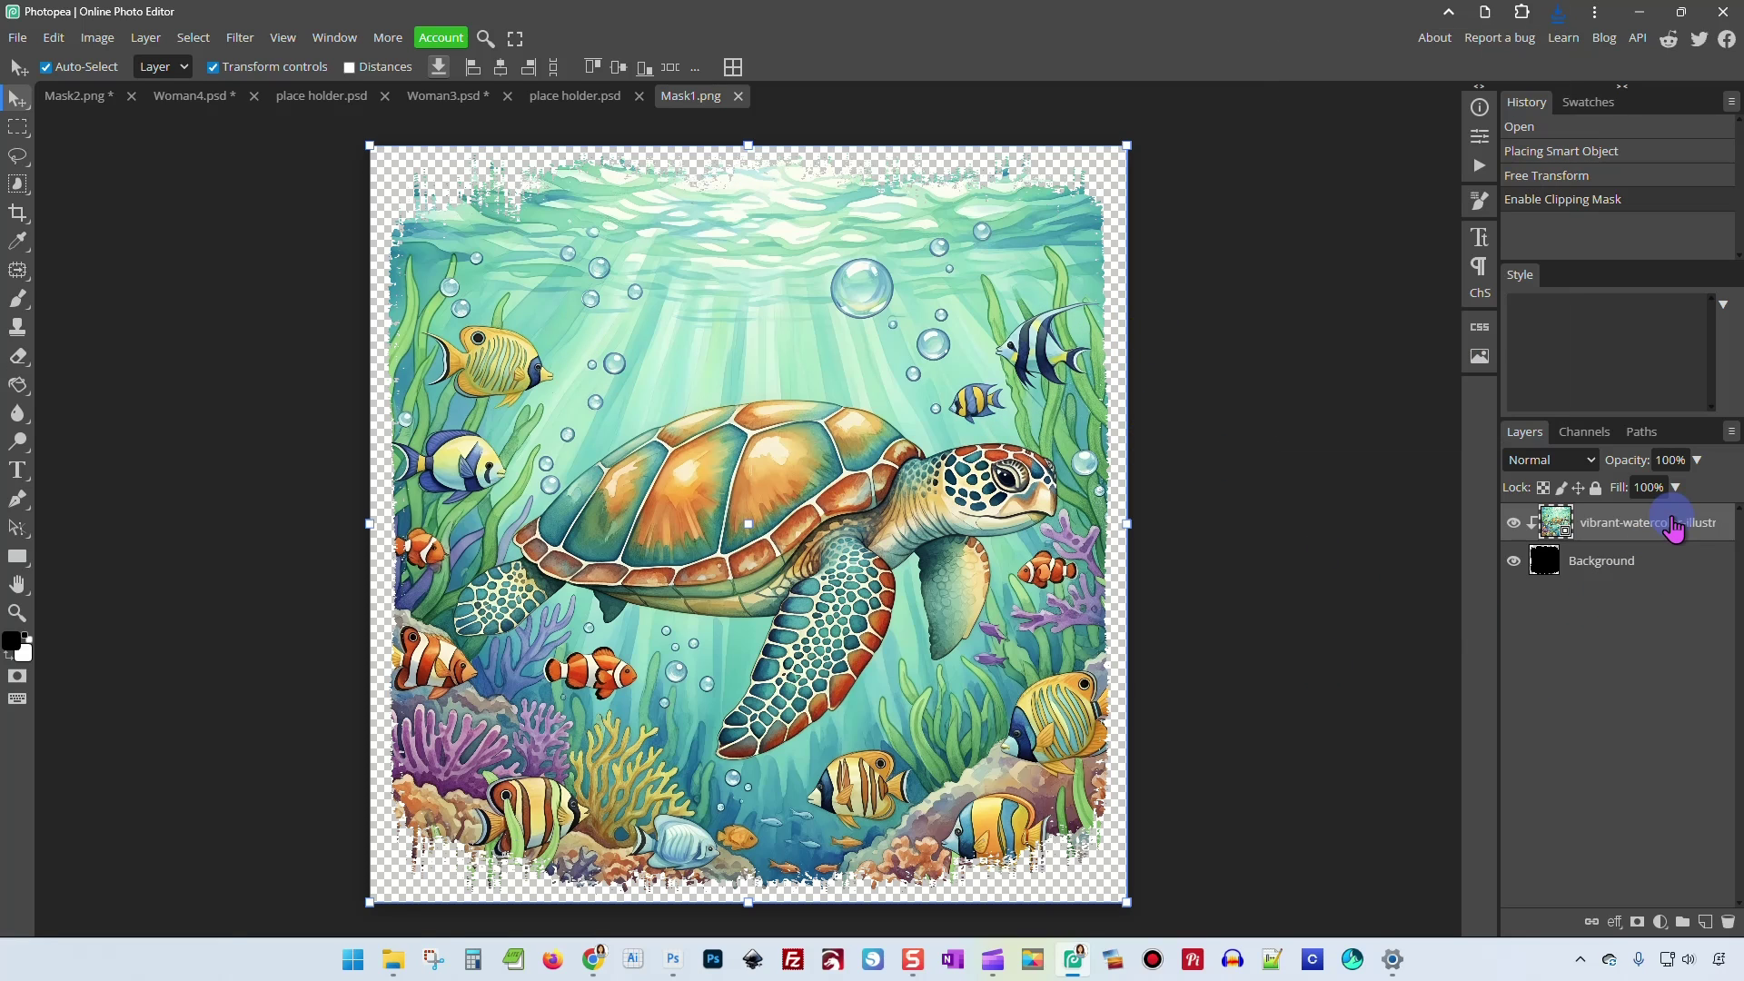
Try the whimsical two-cats illustration in place of the turtle over Mask1, enlarged to 107.6%, and remove it.
key(Delete)
click(392, 959)
drag(1743, 672, 772, 568)
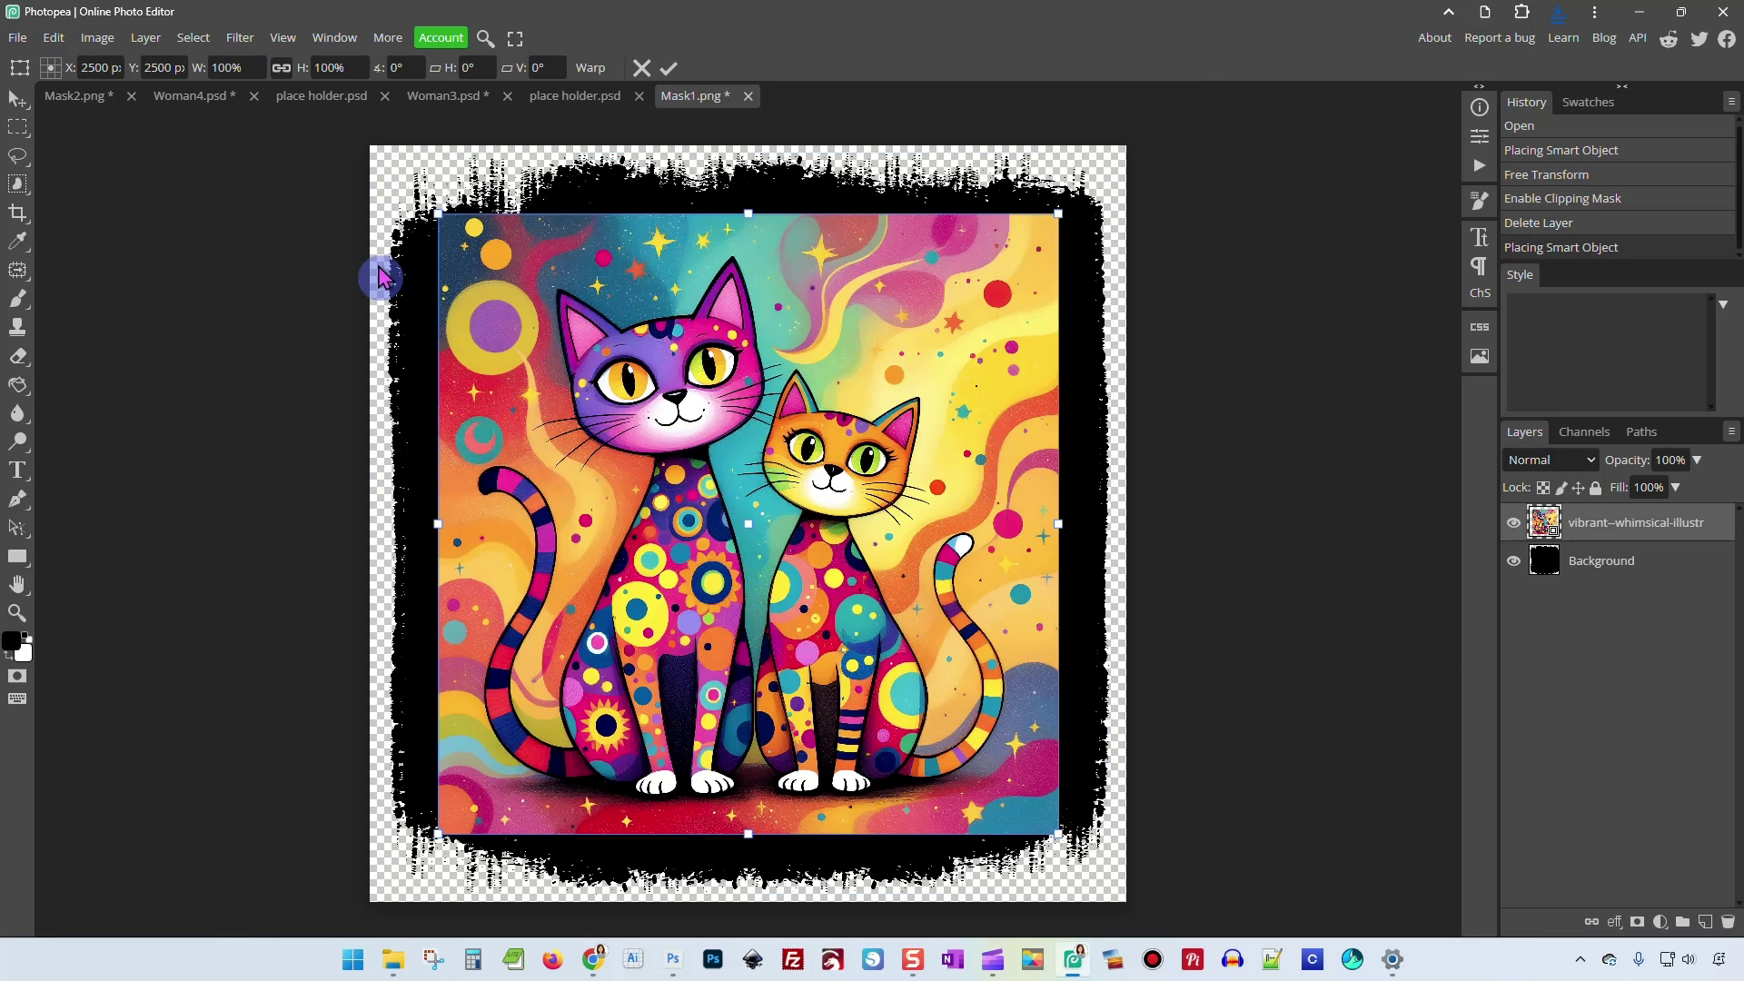
drag(439, 212, 390, 166)
click(1606, 526)
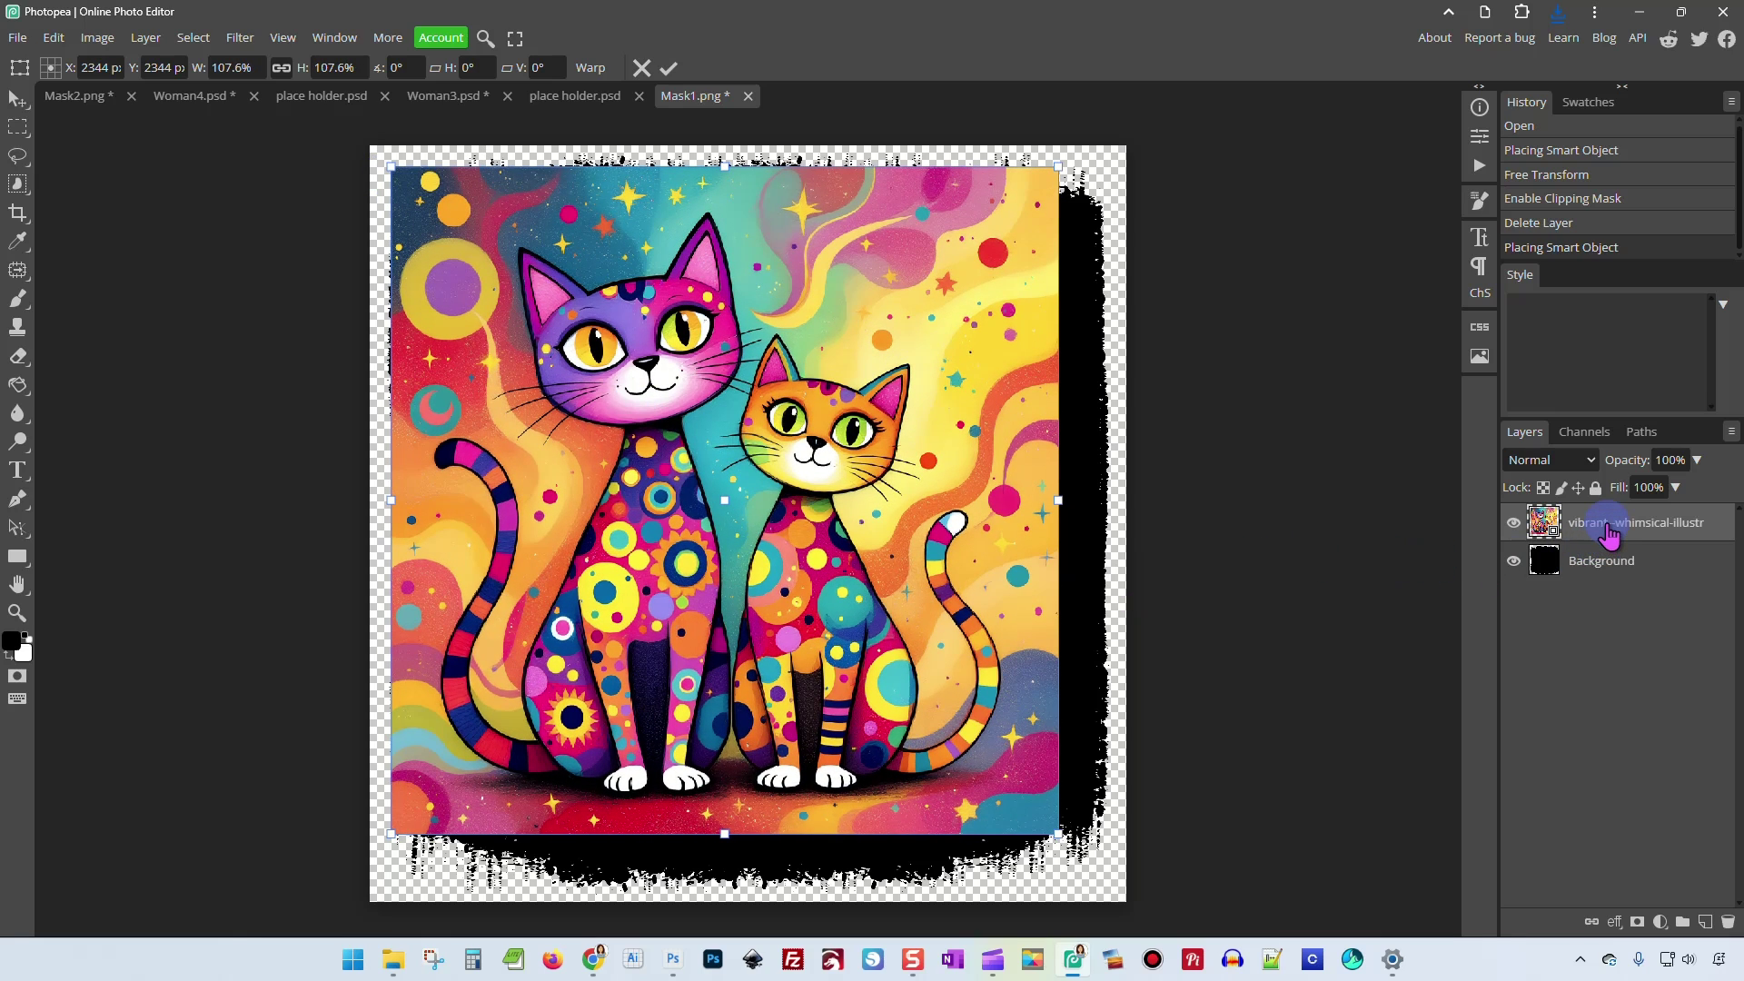
key(Delete)
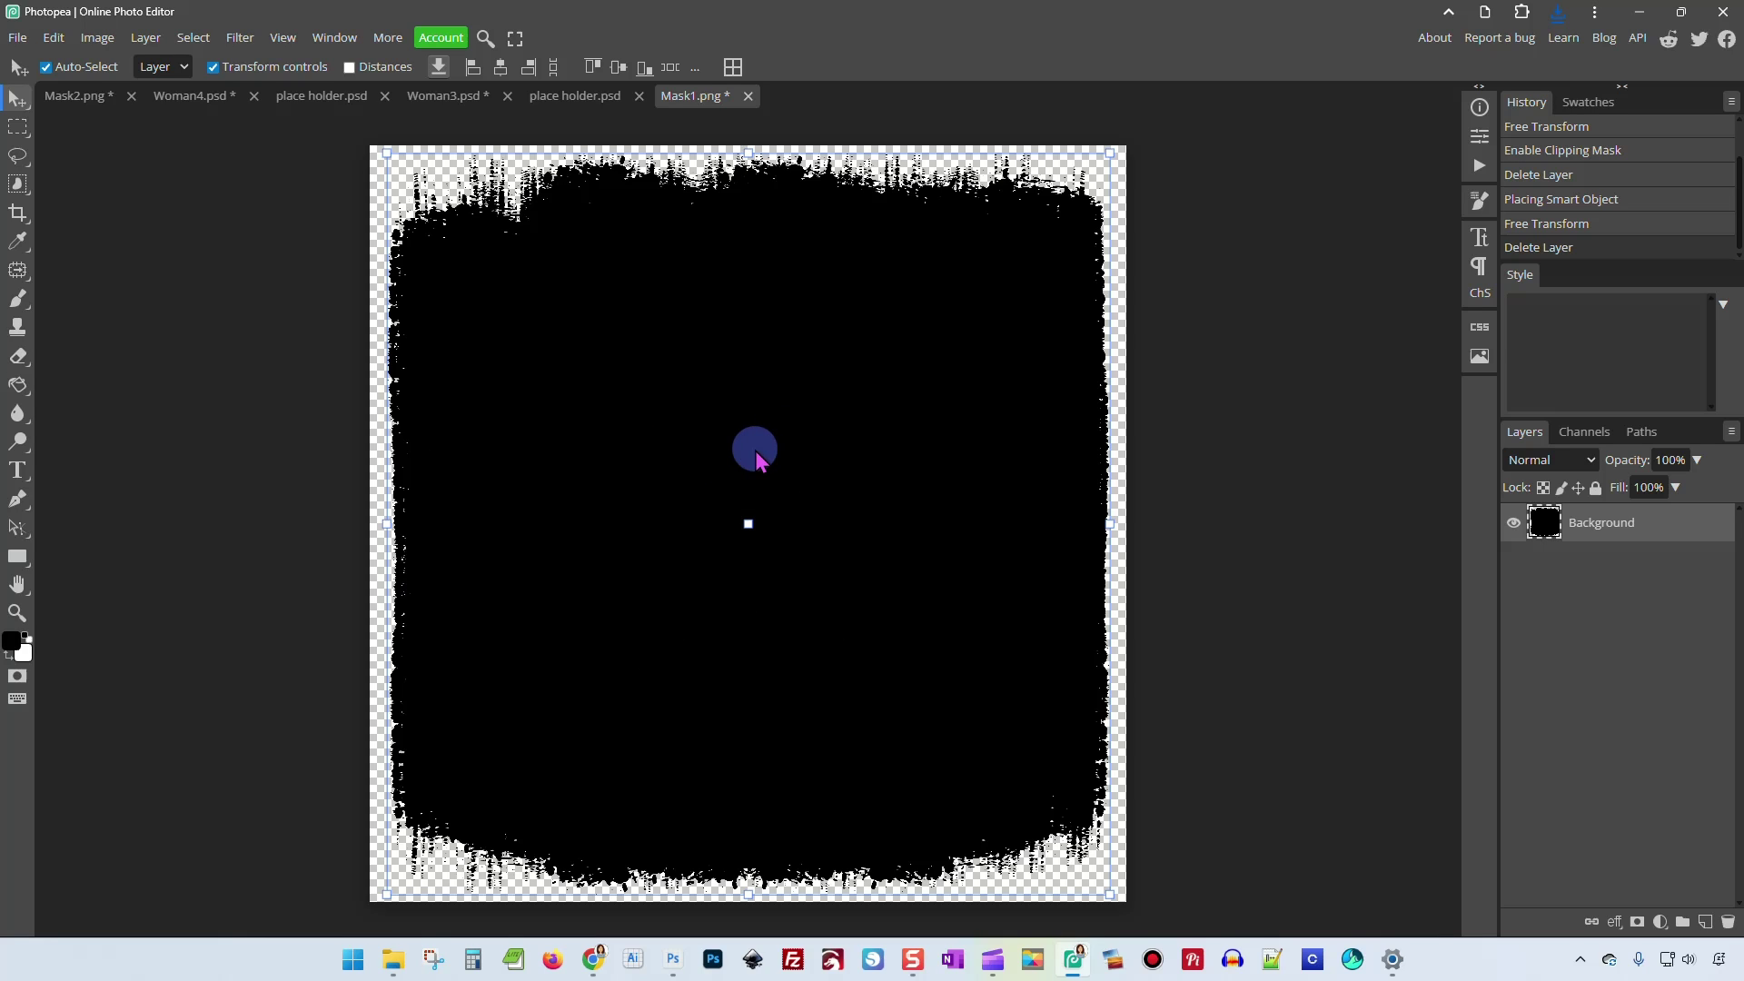
In the Woman3 placeholder document, delete the unmasked vibrant-watercolor turtle layer and hide the turtlemasked layer.
click(548, 98)
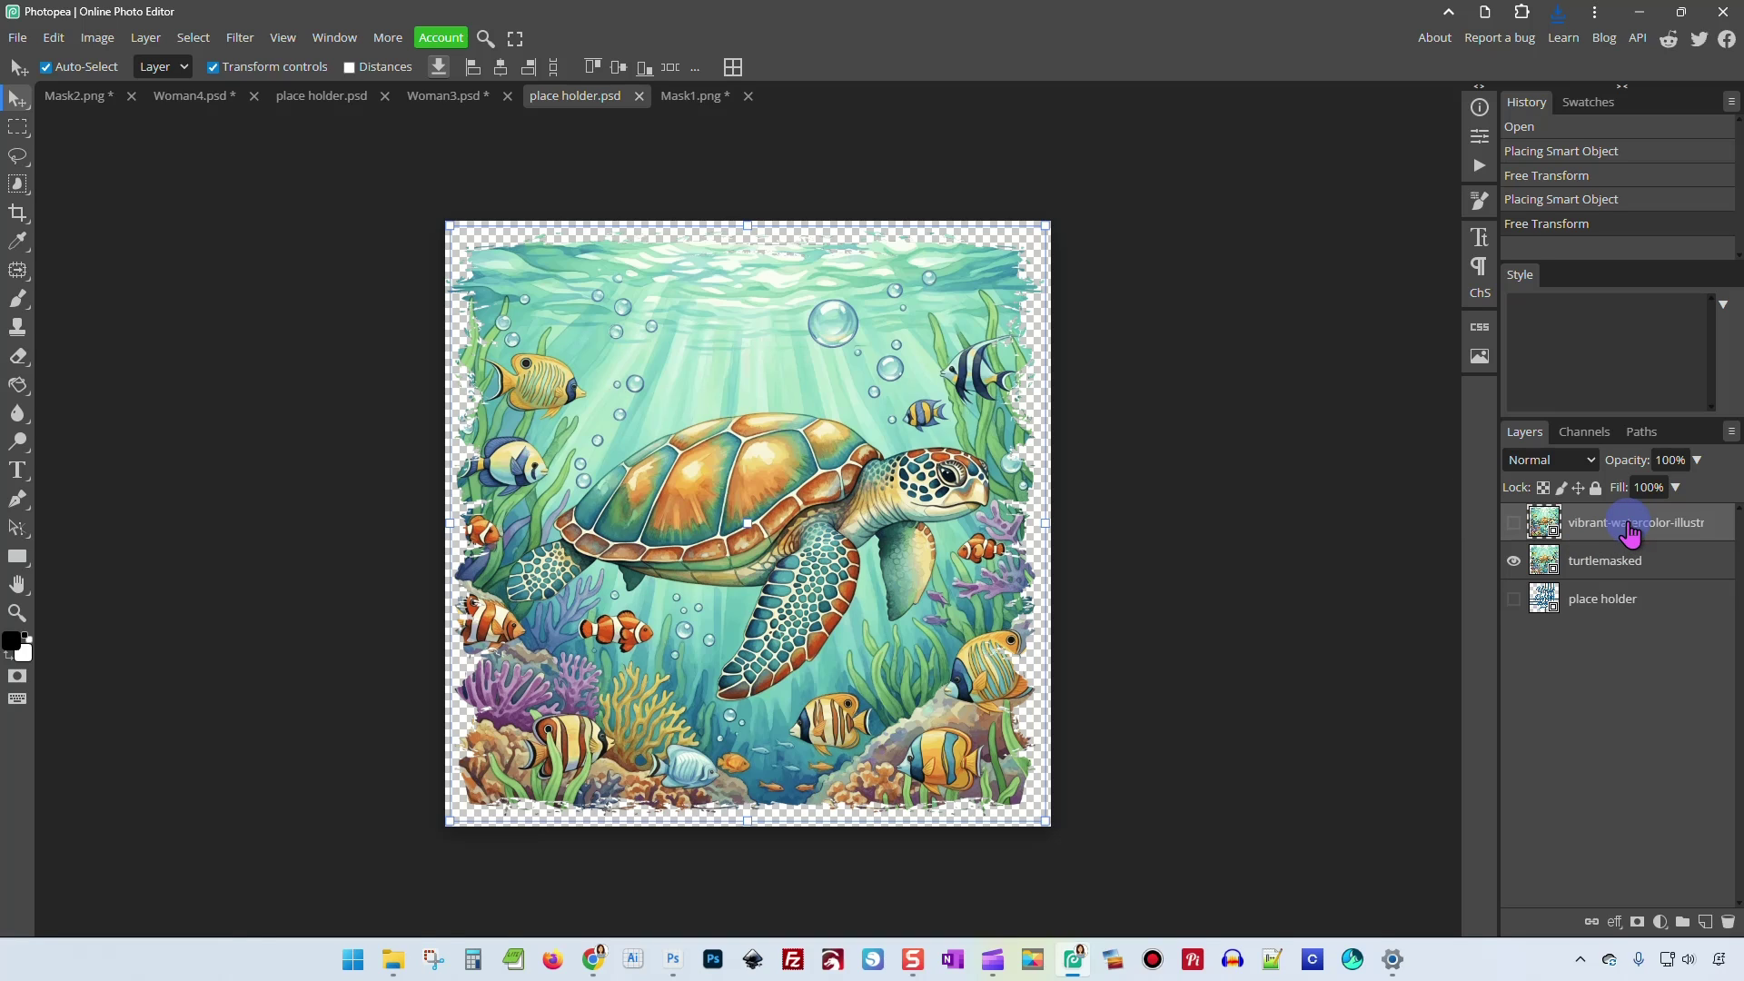
key(Delete)
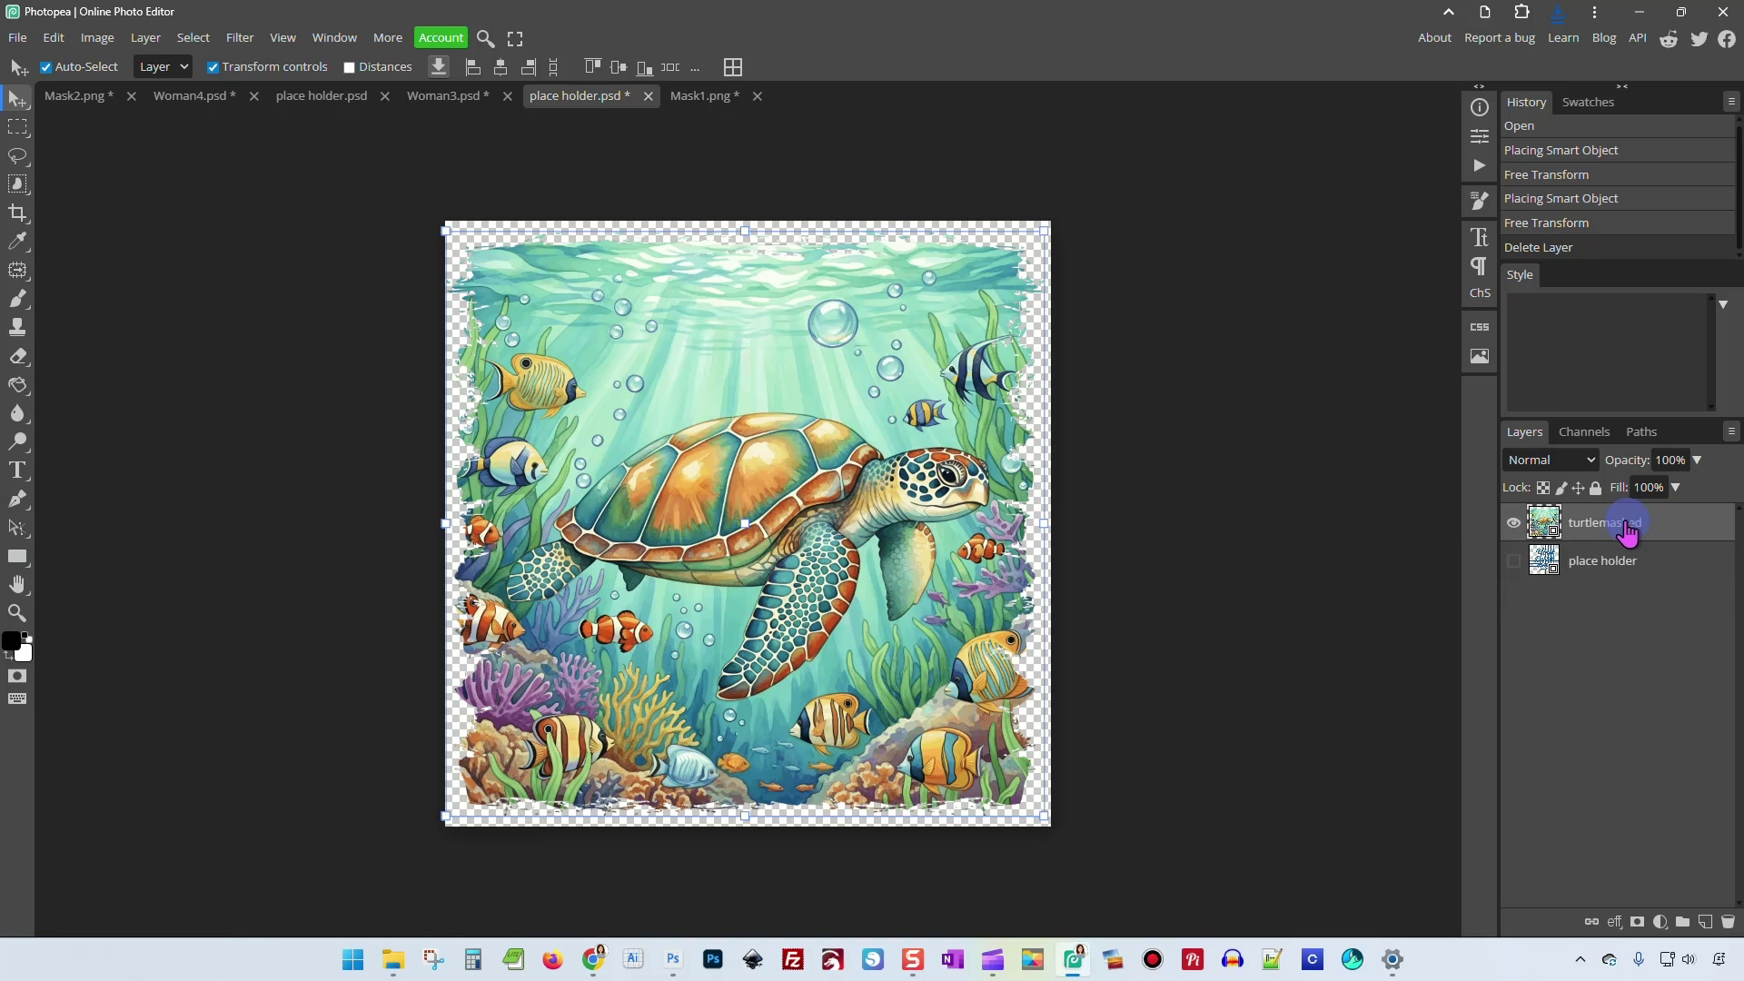
click(1514, 525)
Place the turtlemasked2 image at 20% scale in the placeholder document and save the smart object.
drag(1688, 590, 788, 527)
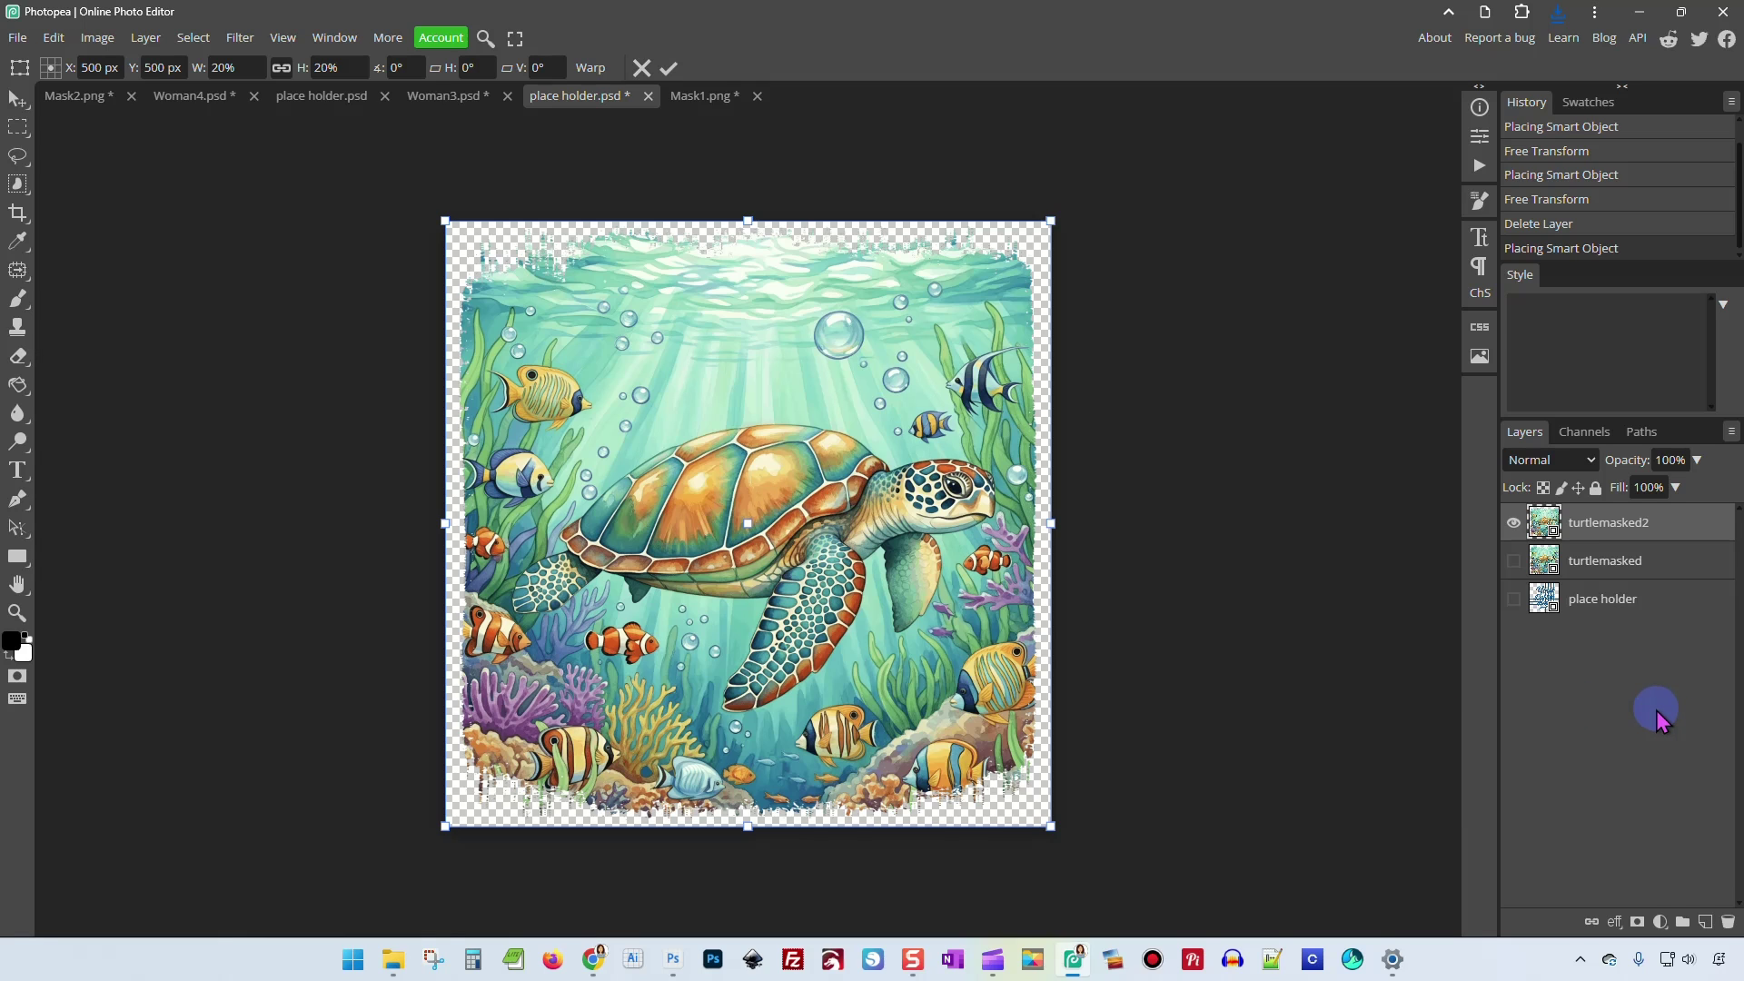
key(Return)
key(ctrl+s)
Inspect the brushed edges of the turtlemasked2 design up close on the white Woman3 shirt.
click(449, 97)
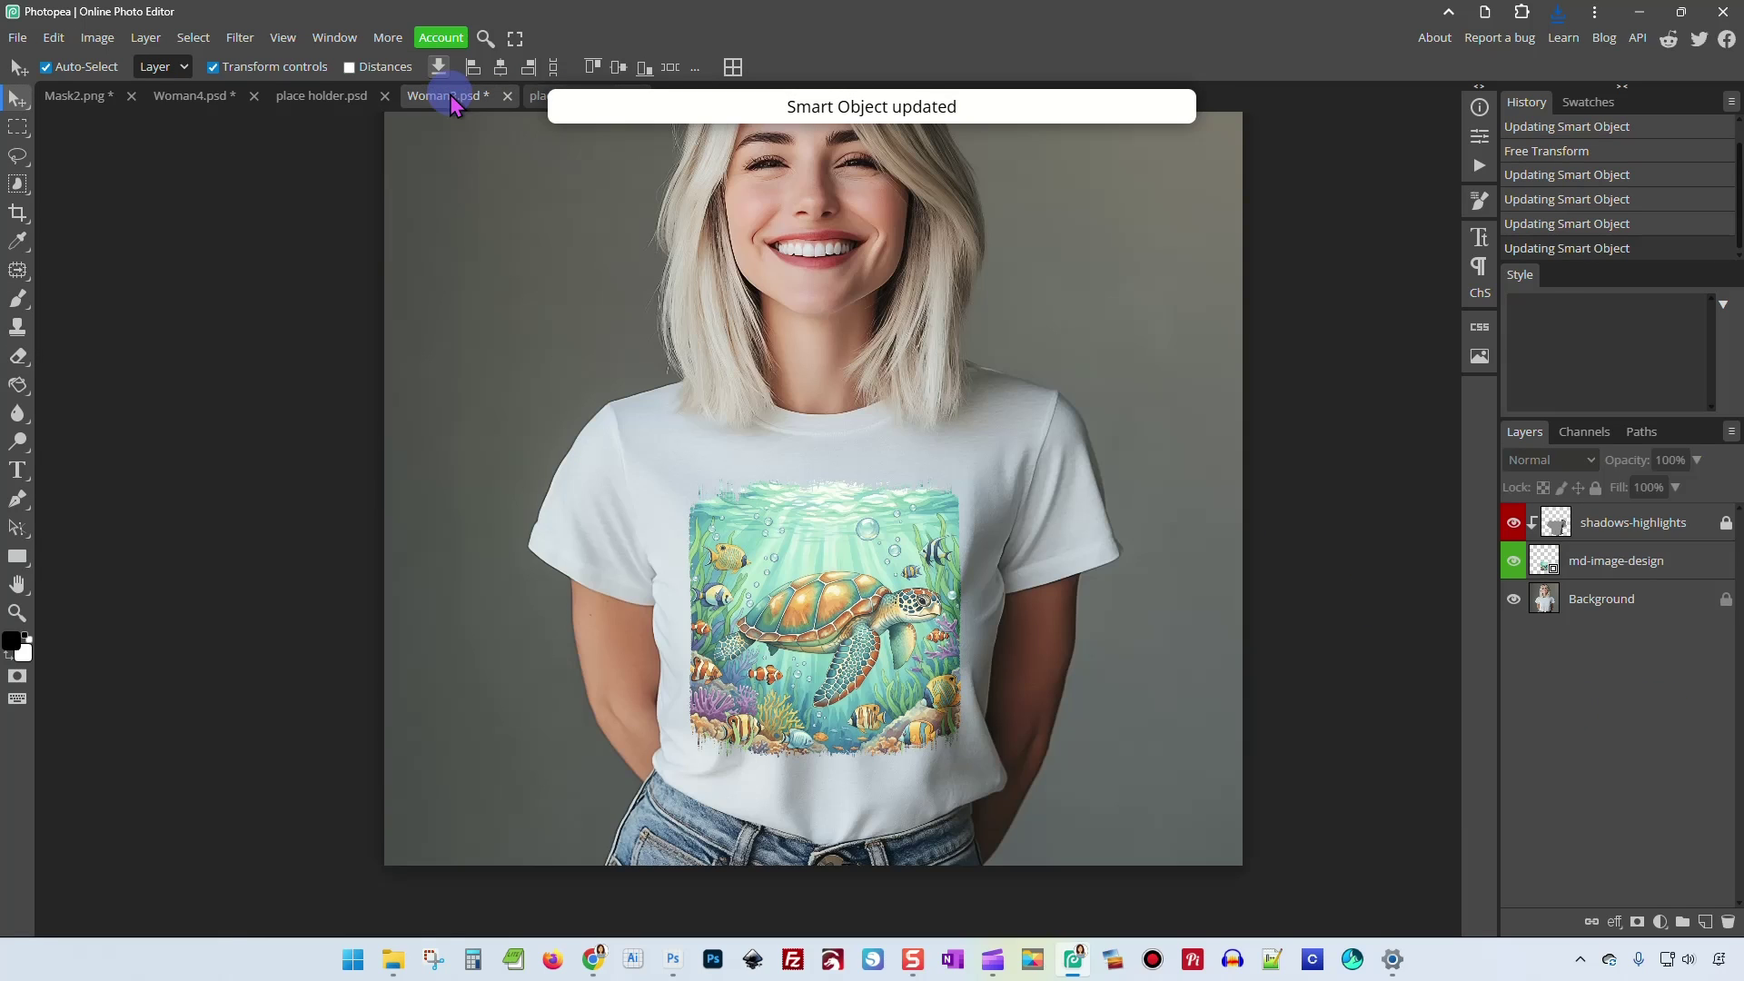
click(899, 544)
scroll(999, 652, up, 5)
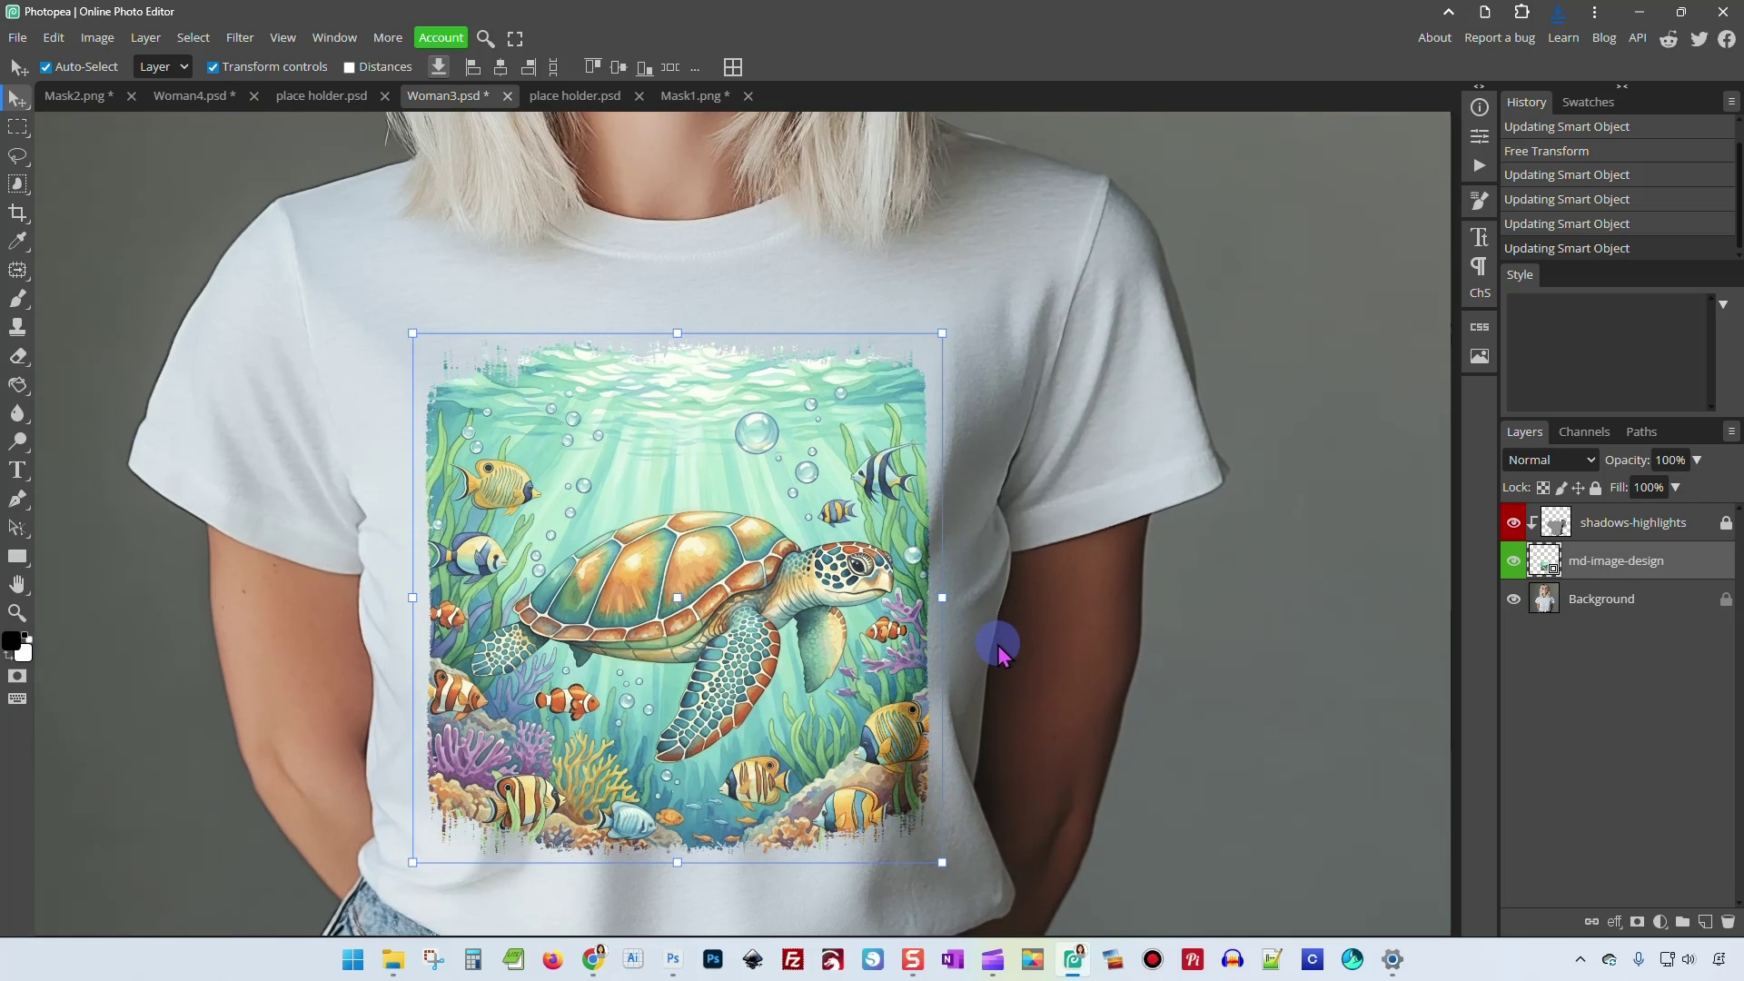
drag(1000, 642, 1106, 517)
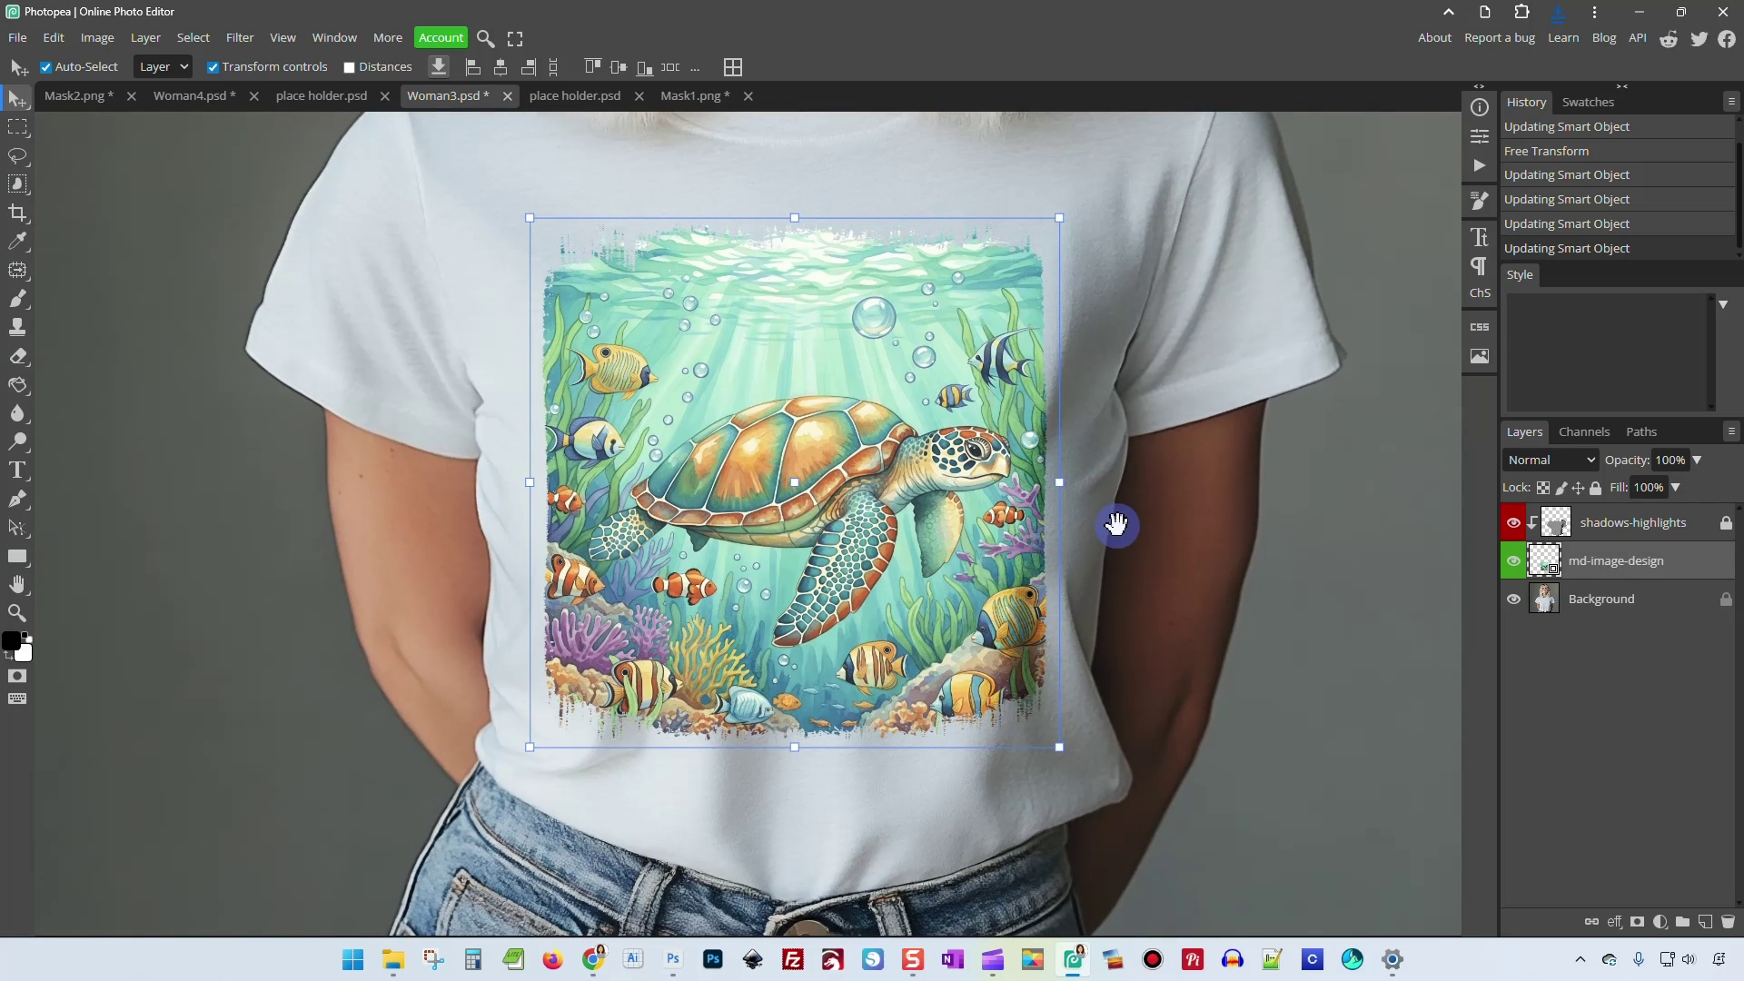
click(1139, 673)
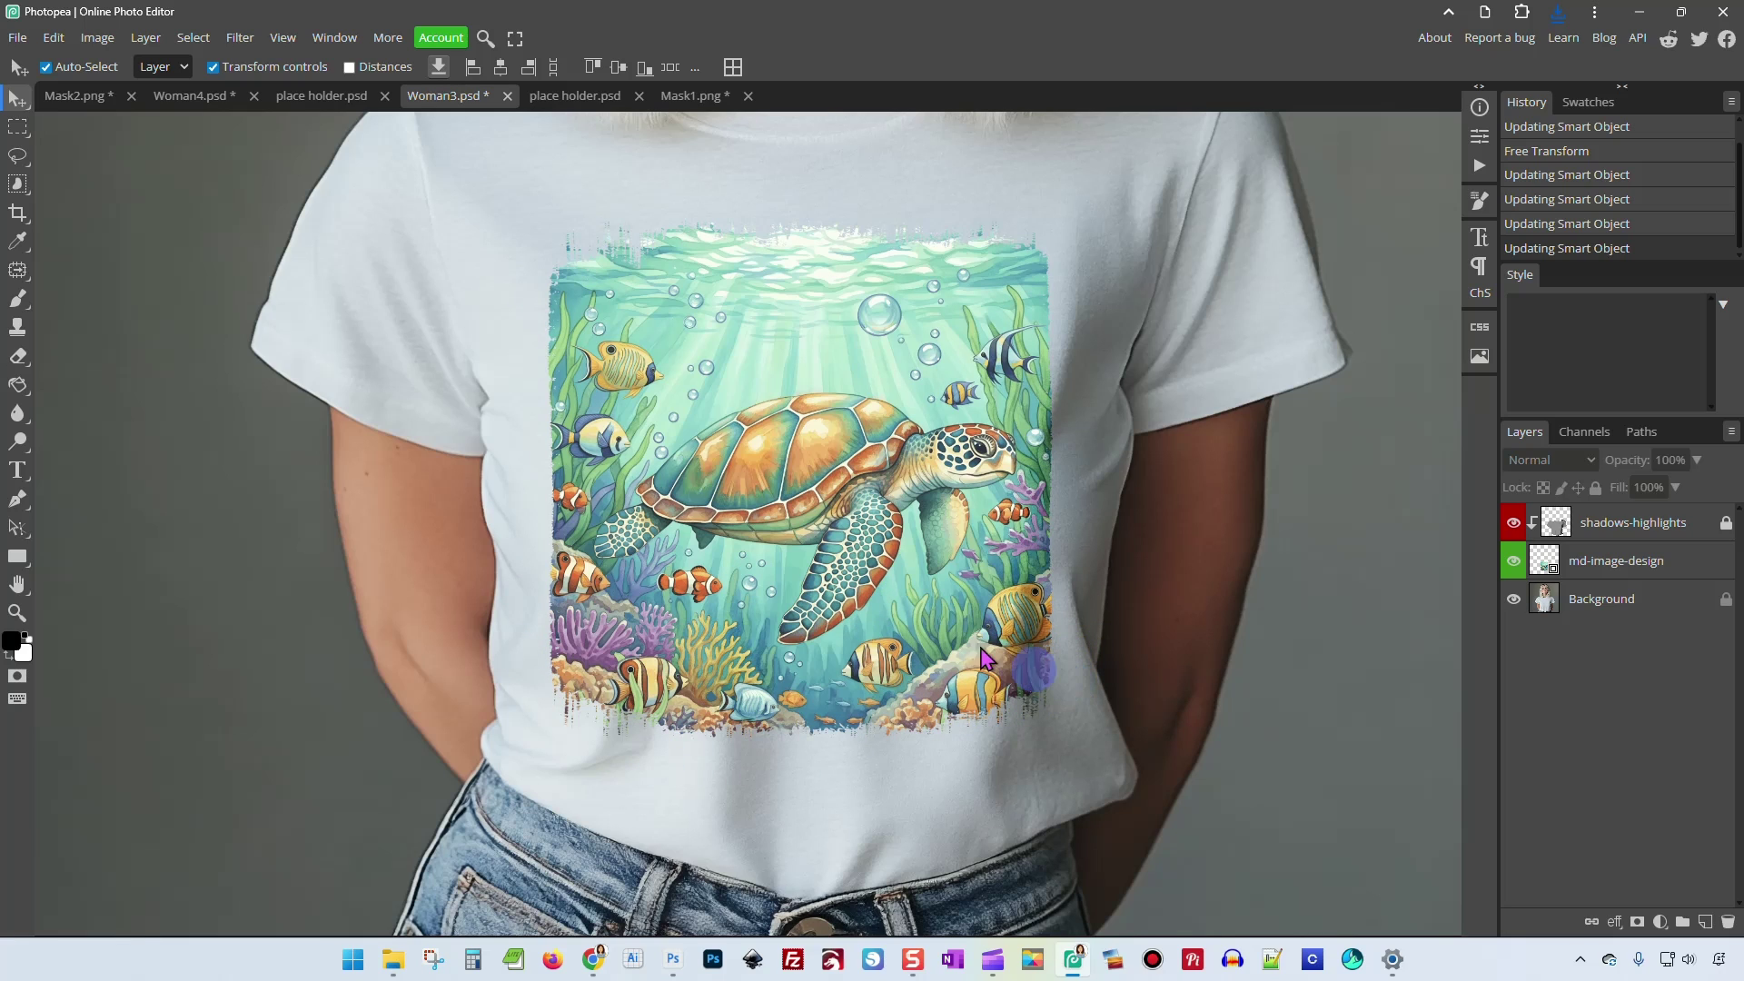
Switch the Woman3 placeholder from turtlemasked2 back to the turtlemasked layer, save the smart object, and review the design on the shirt.
click(582, 98)
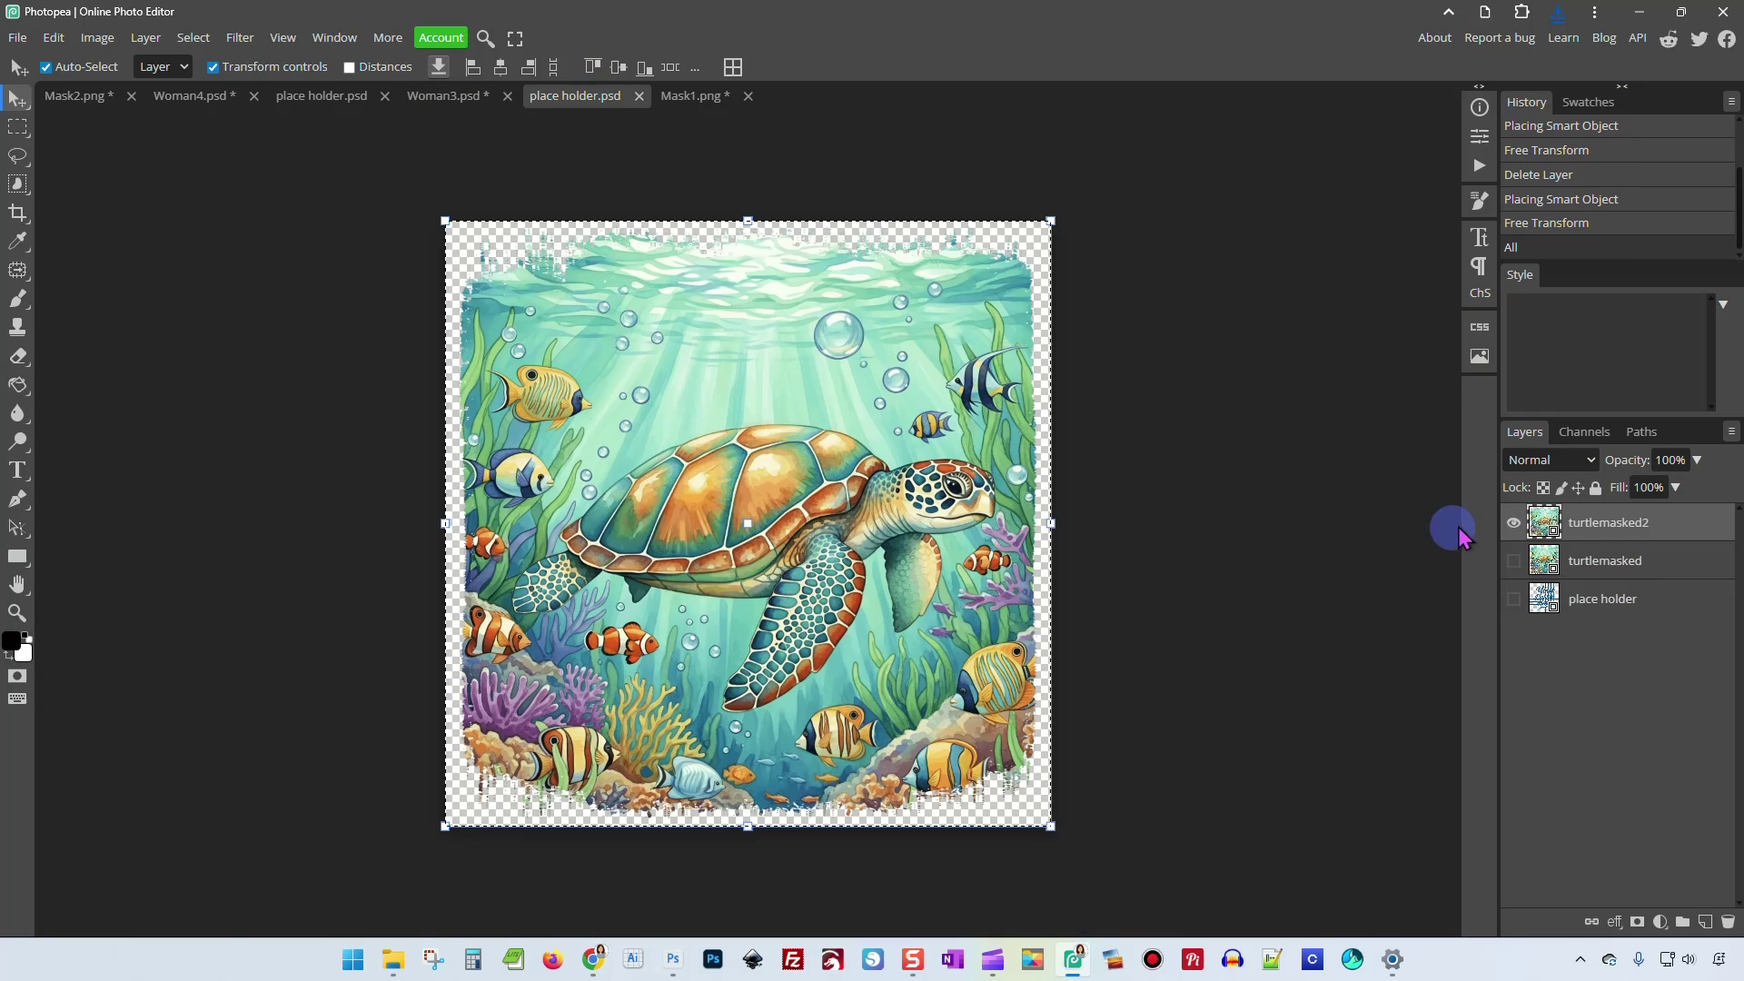
click(1513, 522)
click(1514, 561)
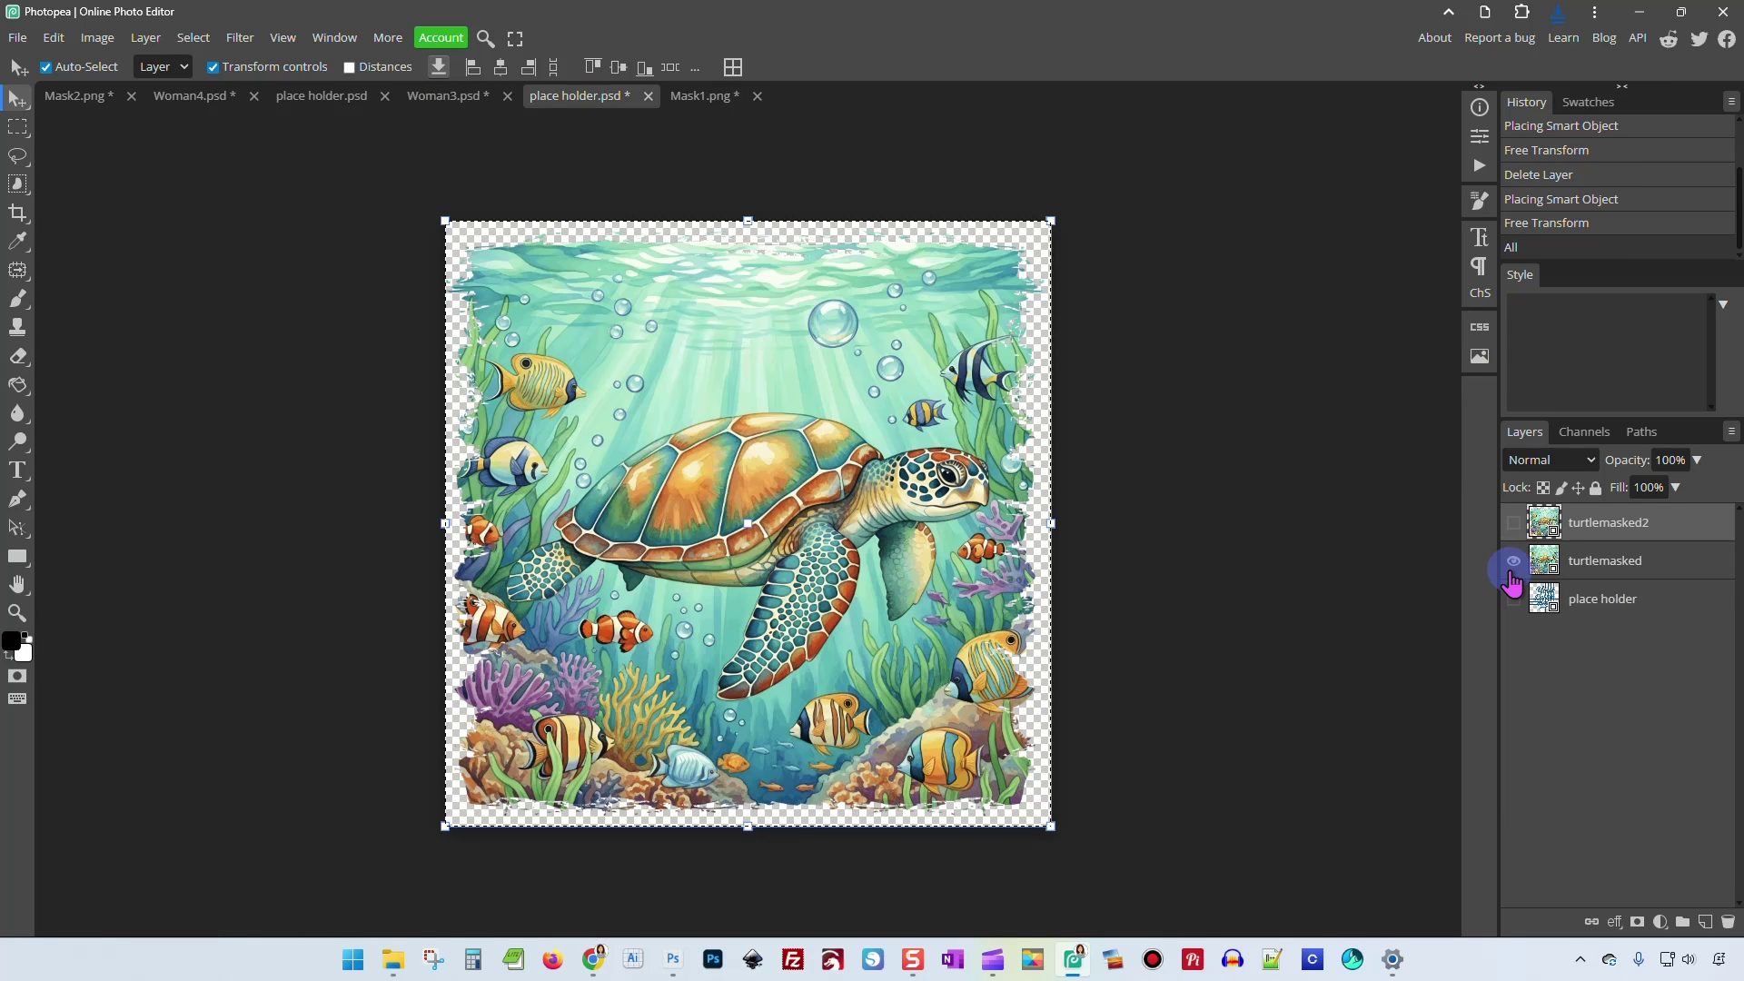
key(ctrl+s)
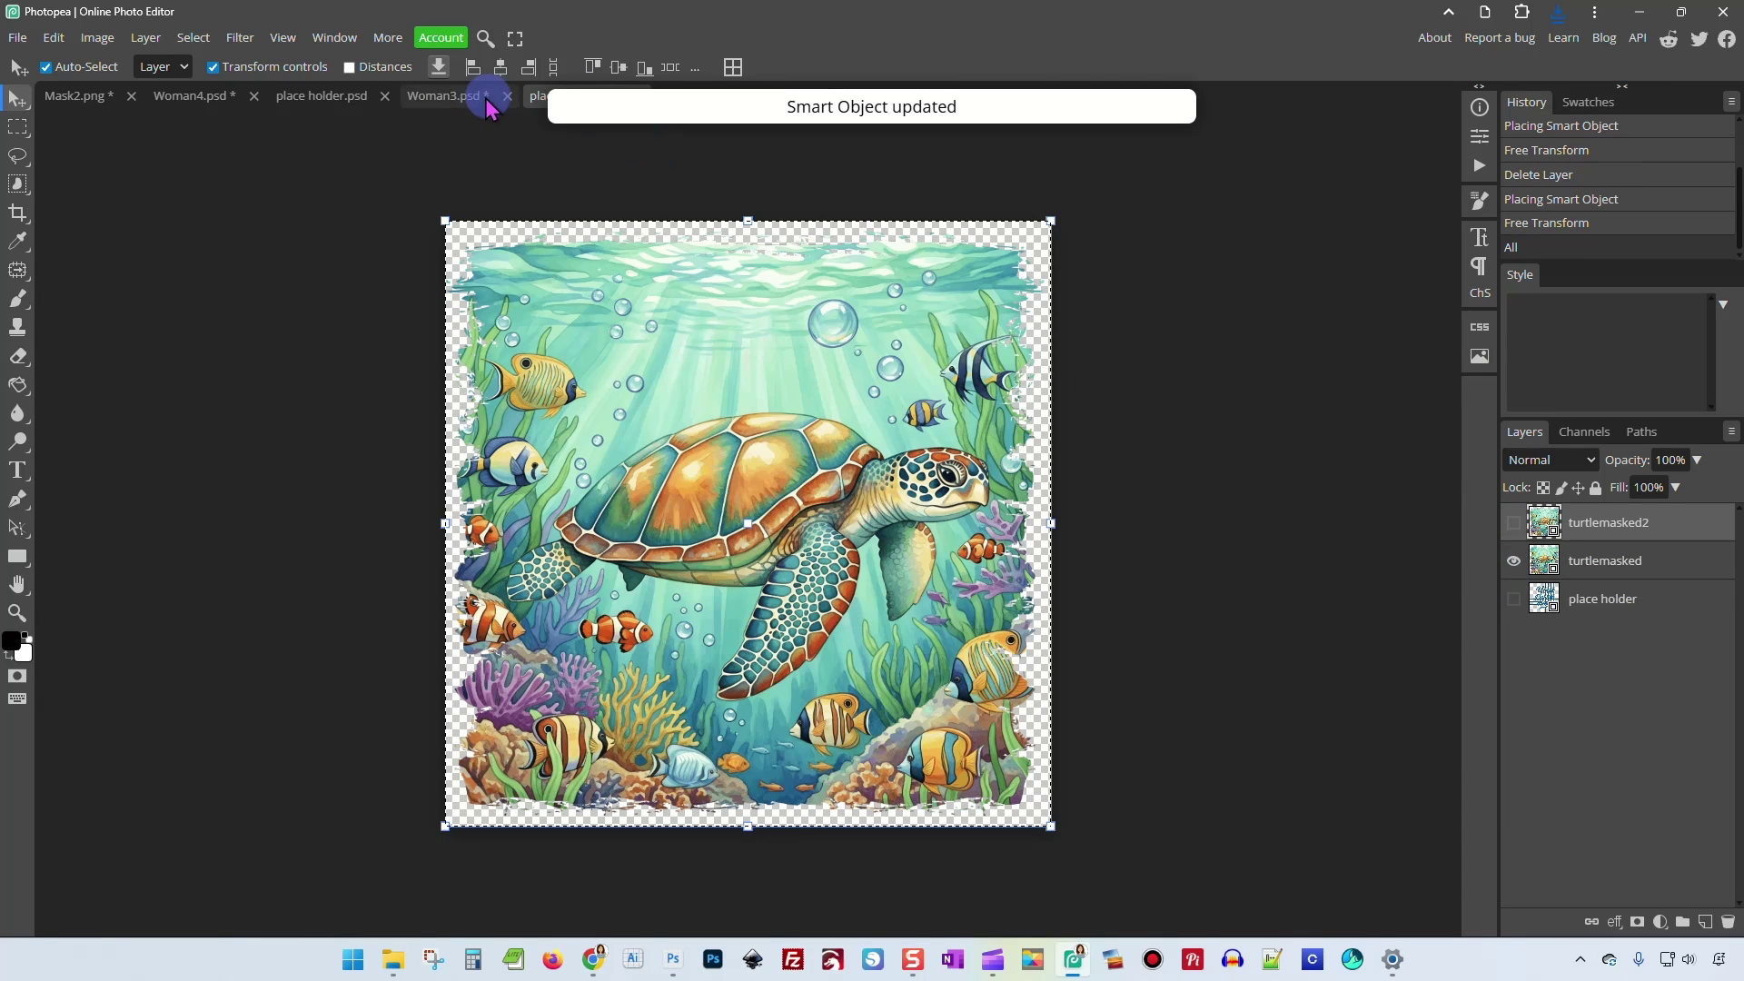
click(454, 96)
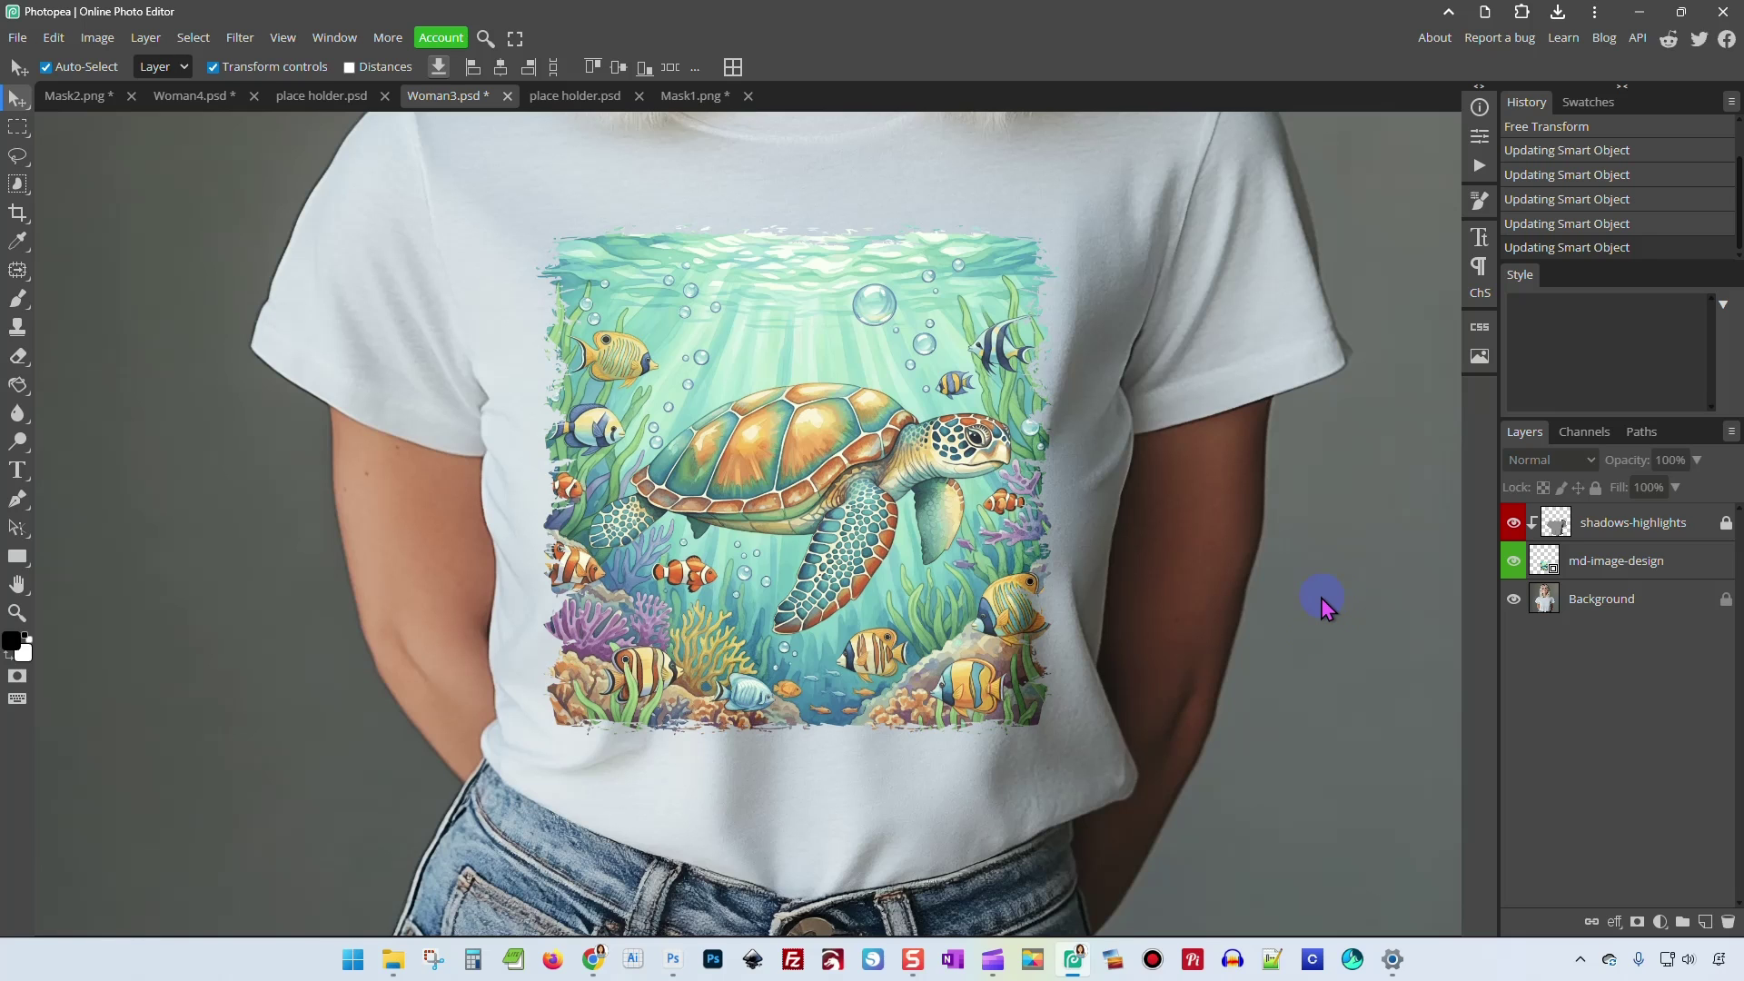
scroll(1322, 598, up, 5)
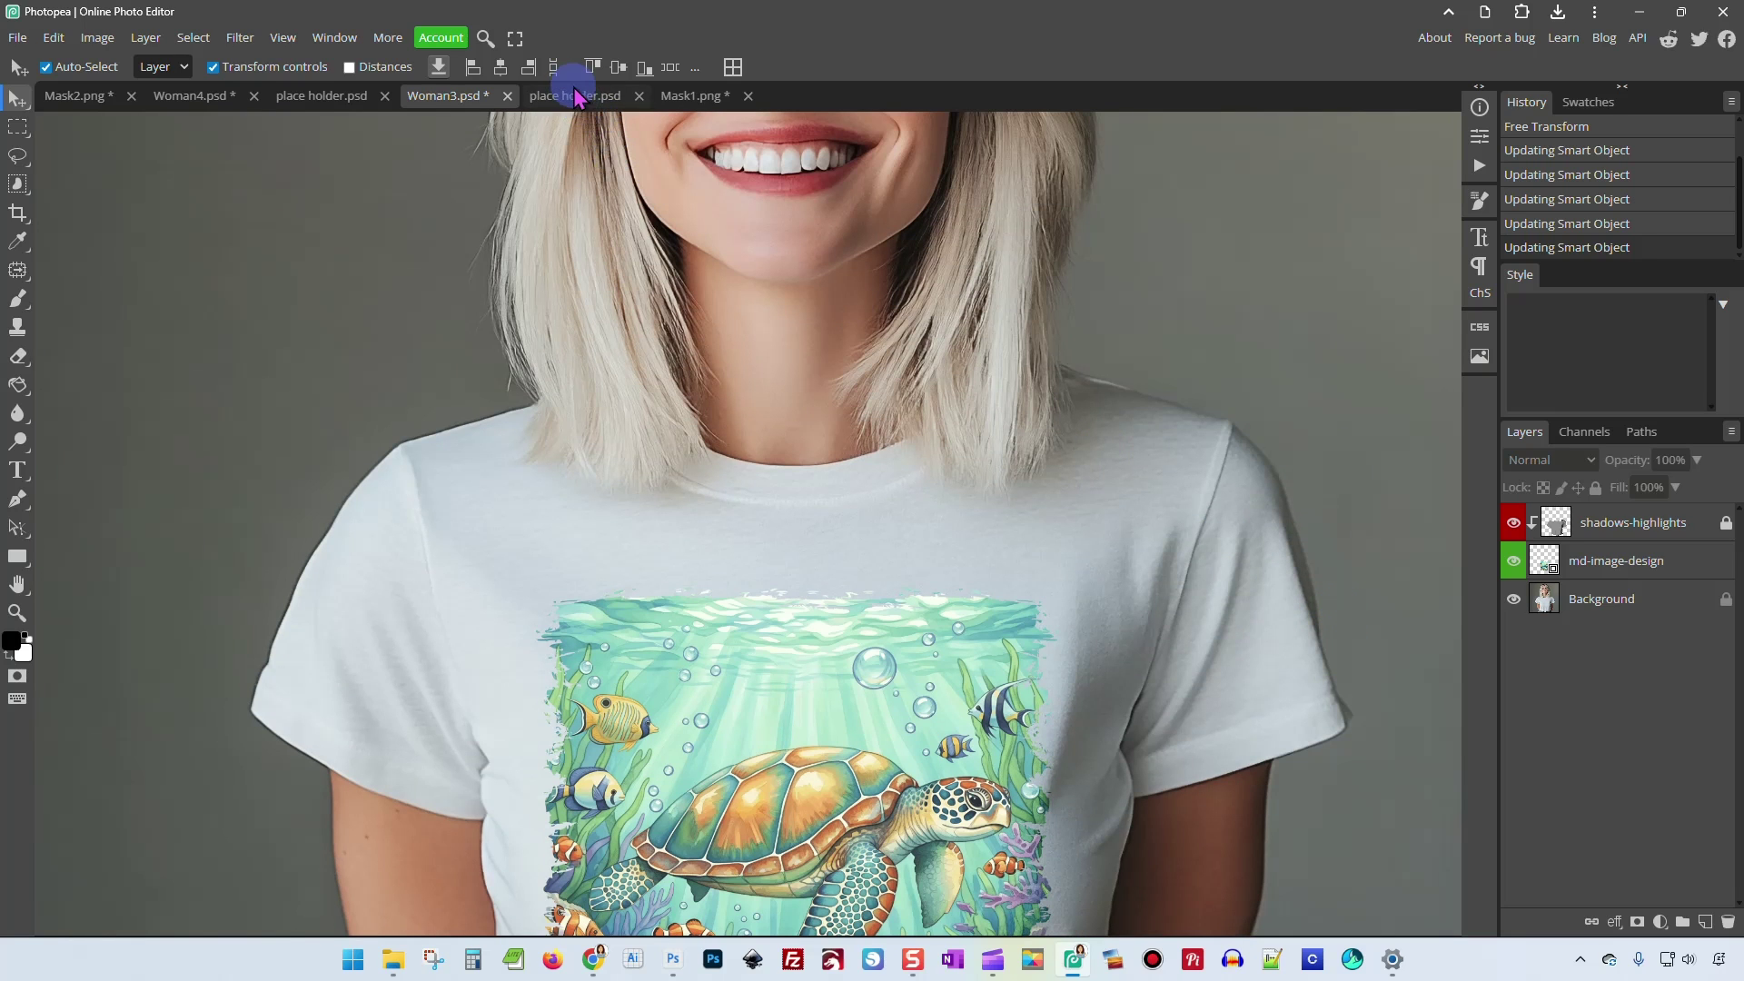
Close the Mask1, Woman3, Woman4, Mask2 and both placeholder documents, discarding any unsaved work.
click(748, 95)
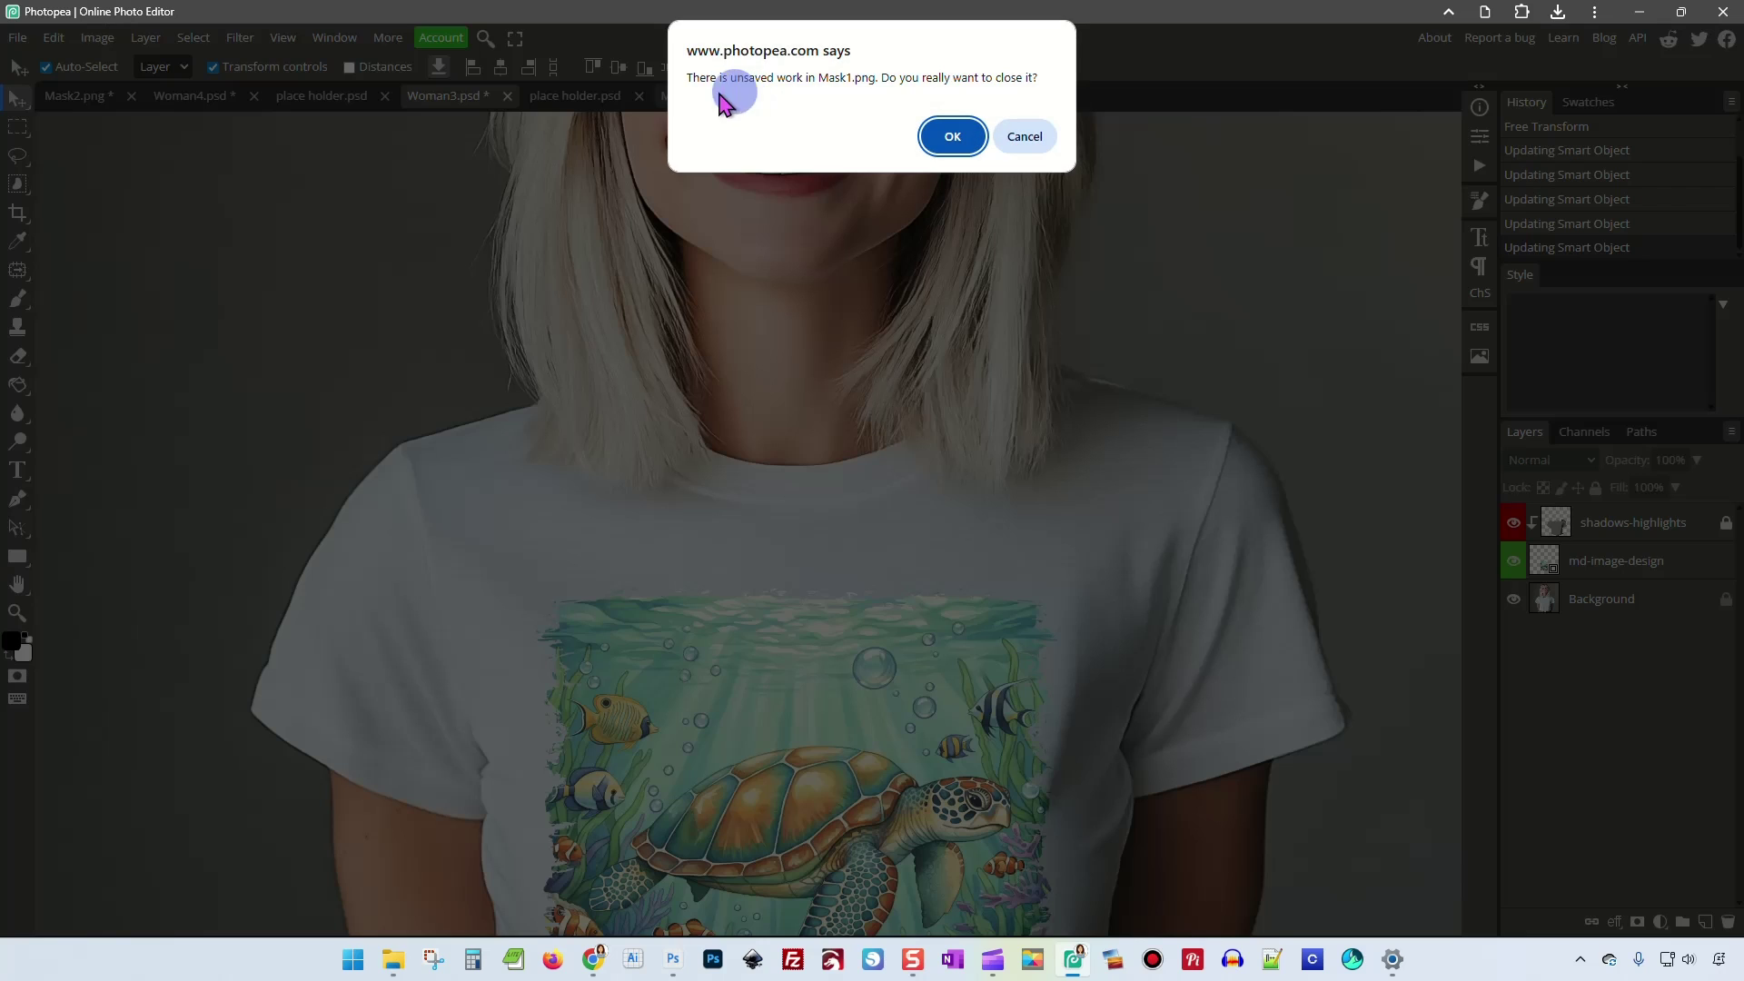
click(913, 138)
click(639, 95)
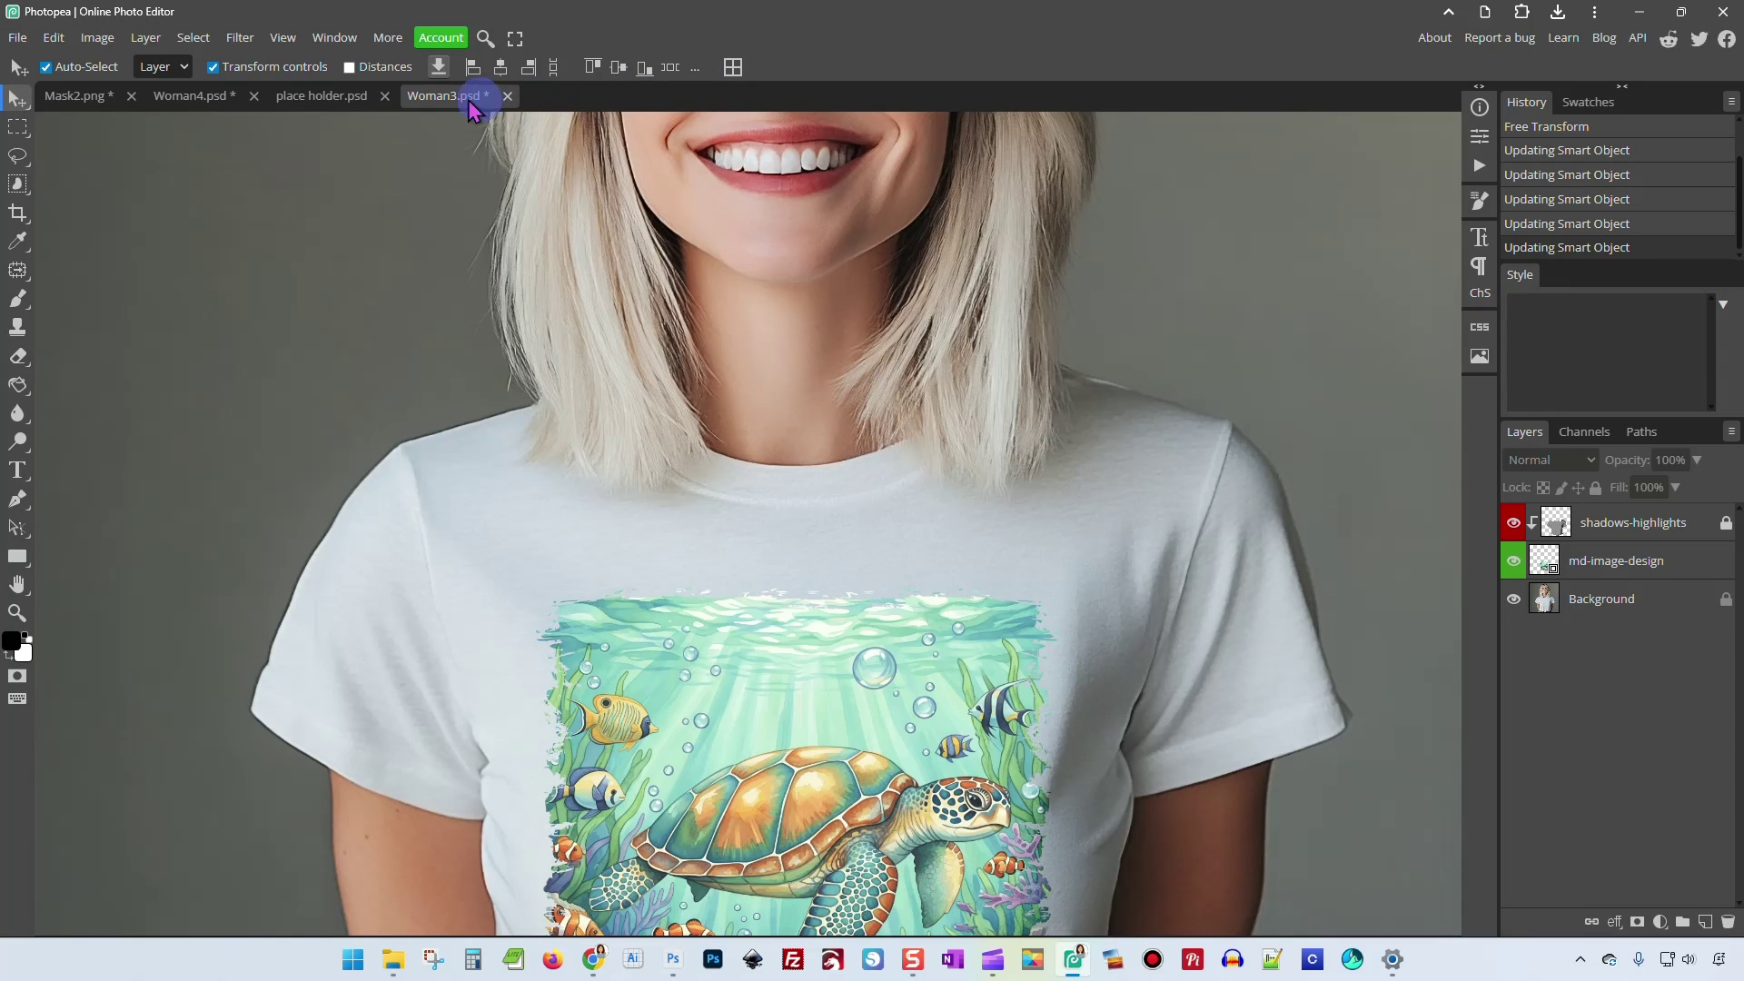
click(508, 95)
click(946, 133)
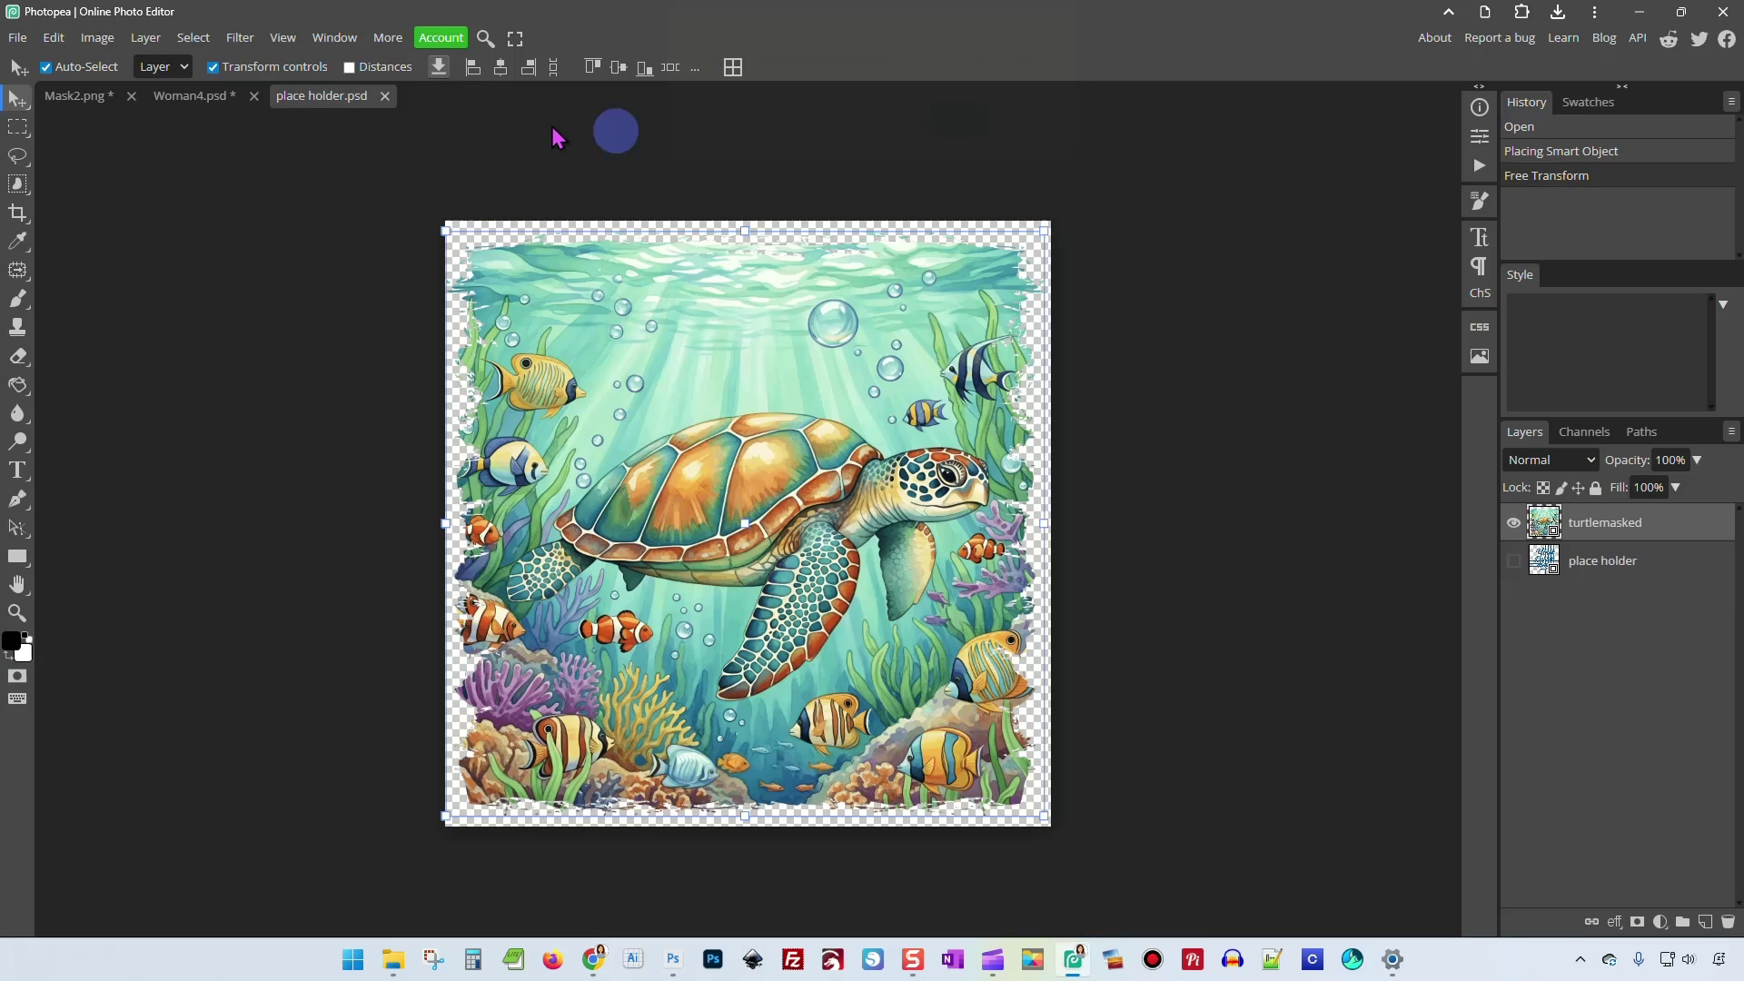
click(384, 96)
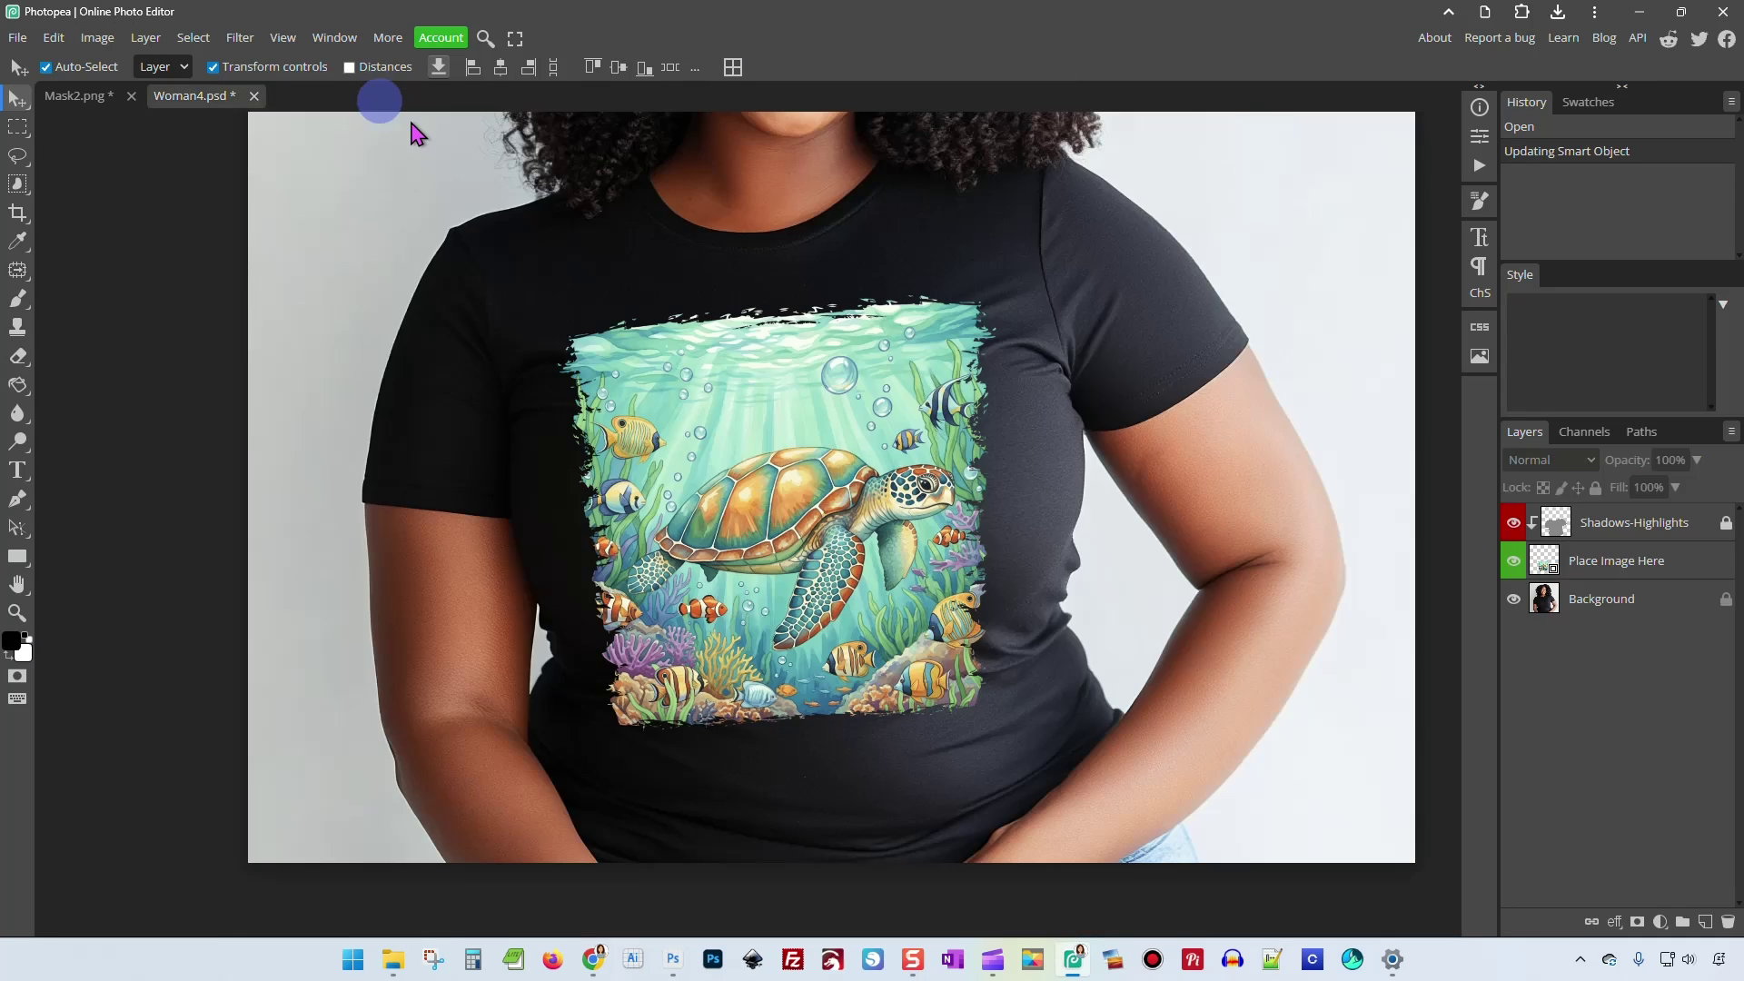
click(255, 97)
click(946, 135)
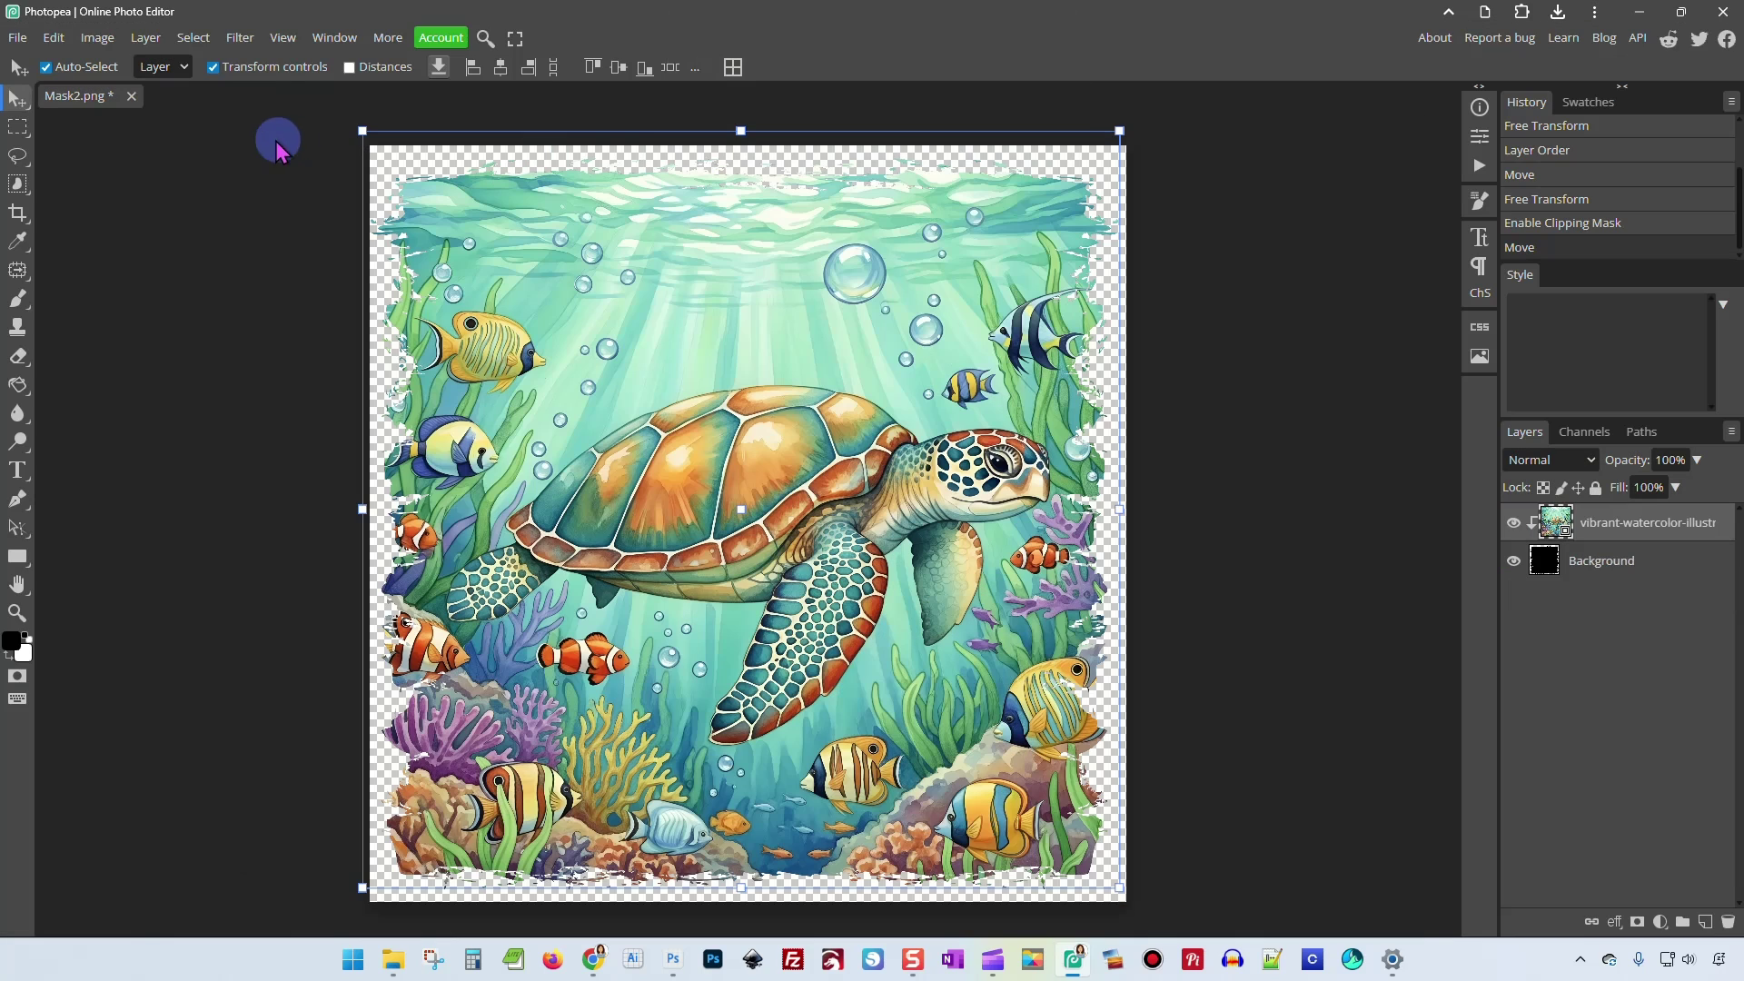
click(131, 96)
click(945, 136)
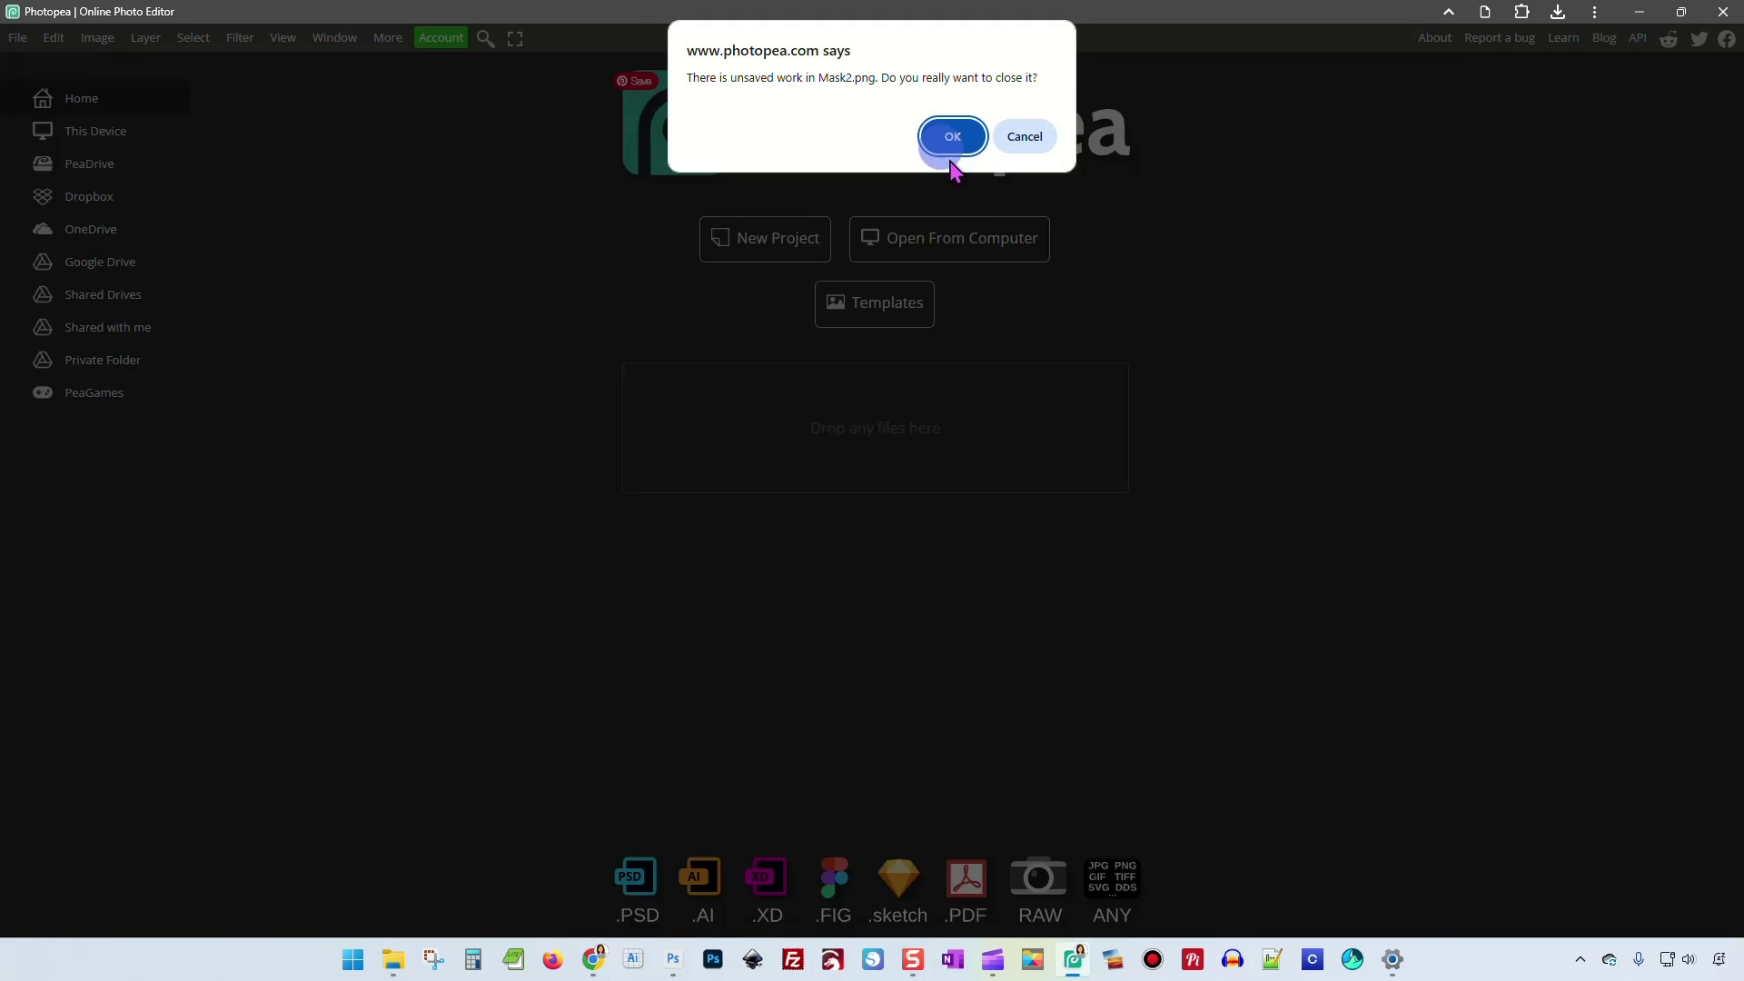
Open Mask2.png and place the Halloween flamingo image over it, scaled to about 488% to cover the whole canvas.
drag(862, 240, 724, 287)
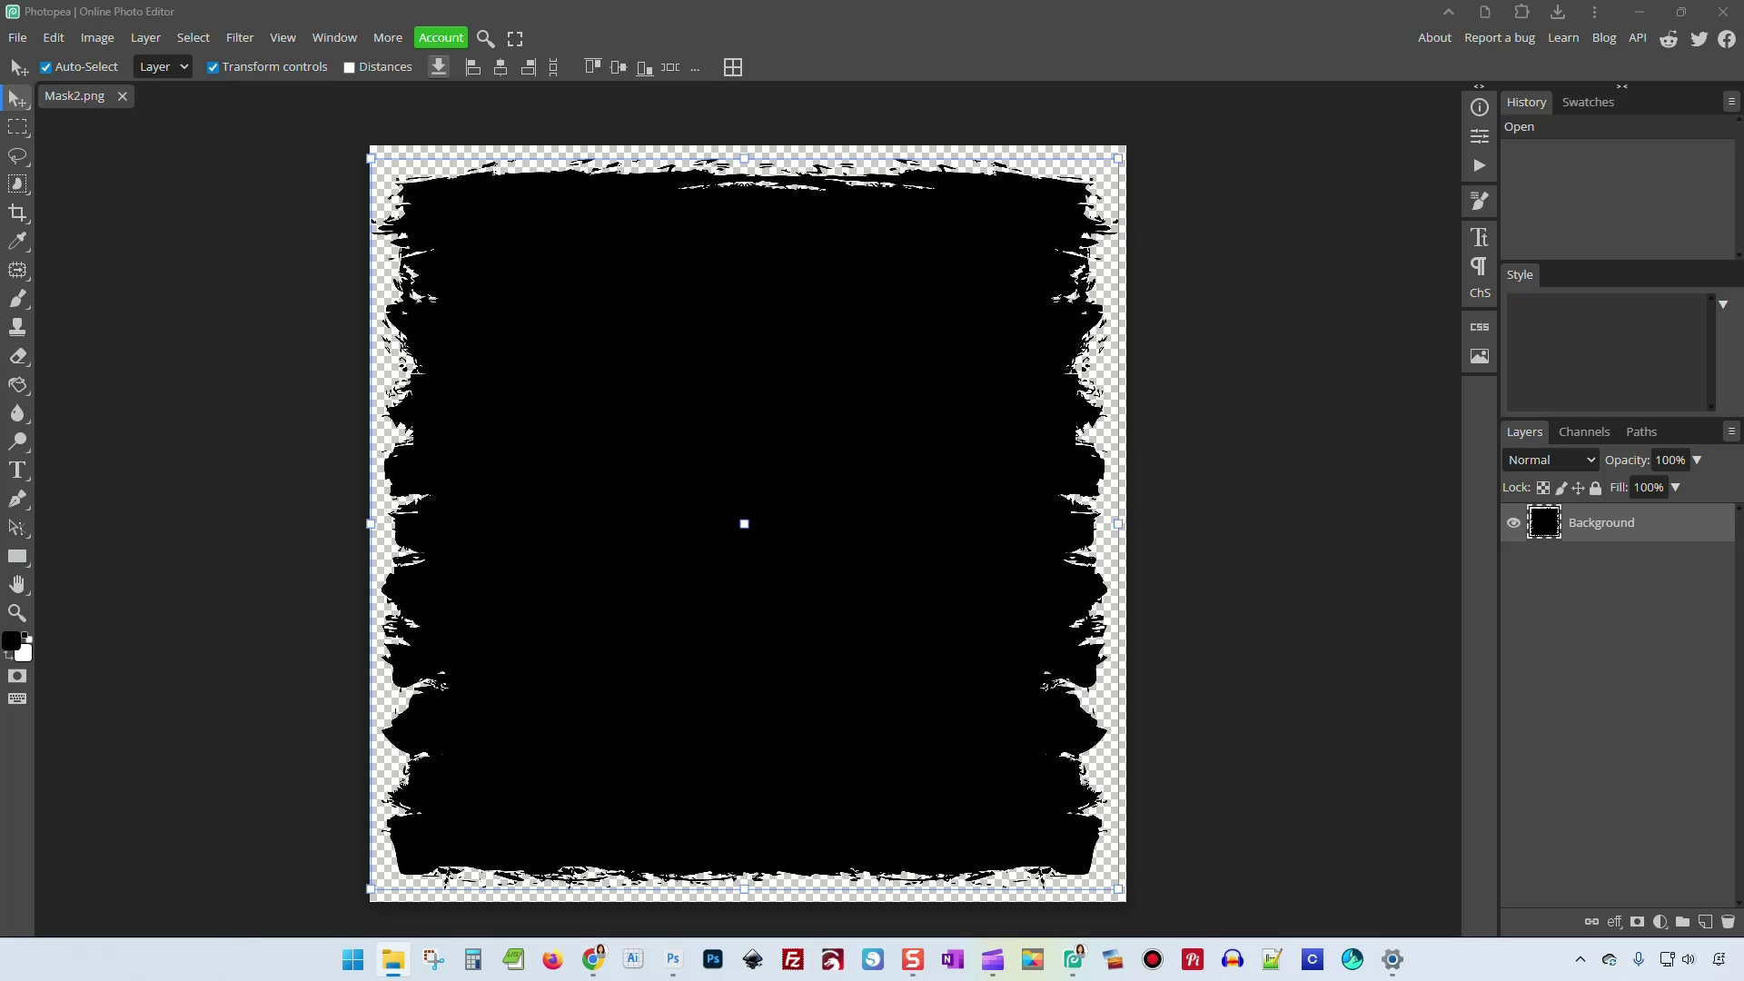
drag(1135, 359, 778, 362)
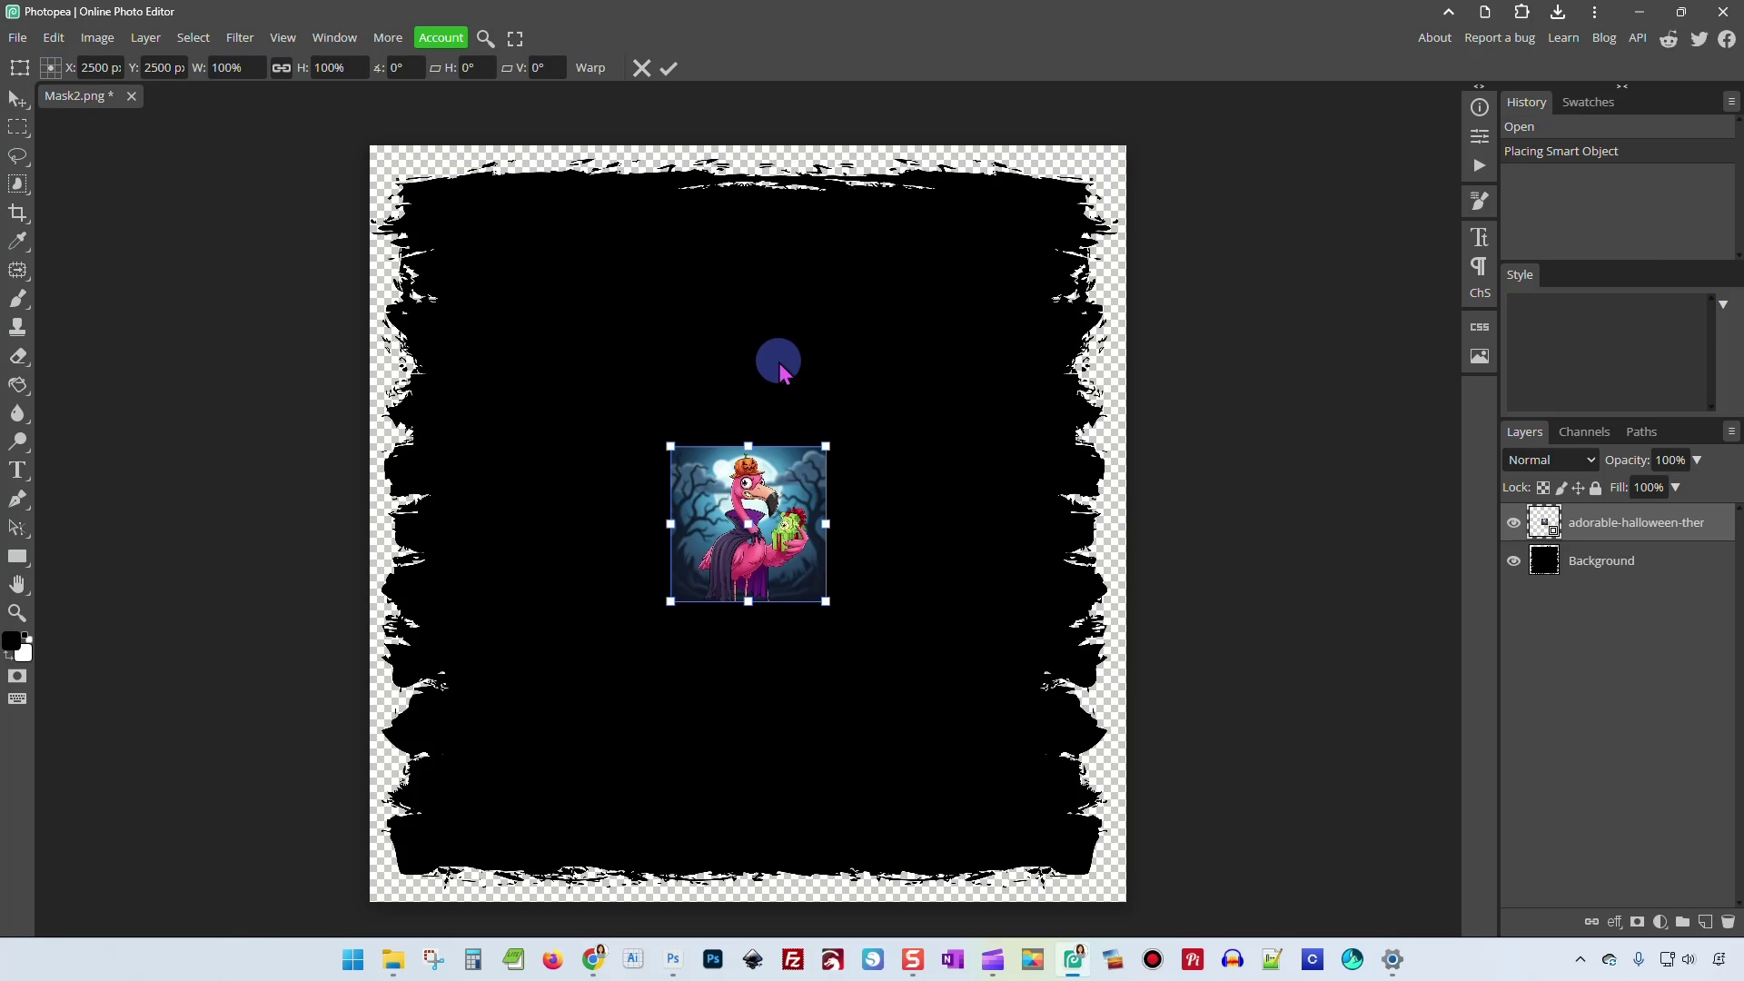
drag(755, 562, 1172, 869)
Apply the flamingo's transform and clip its layer to the brush-edged Background layer with a clipping mask.
click(1612, 523)
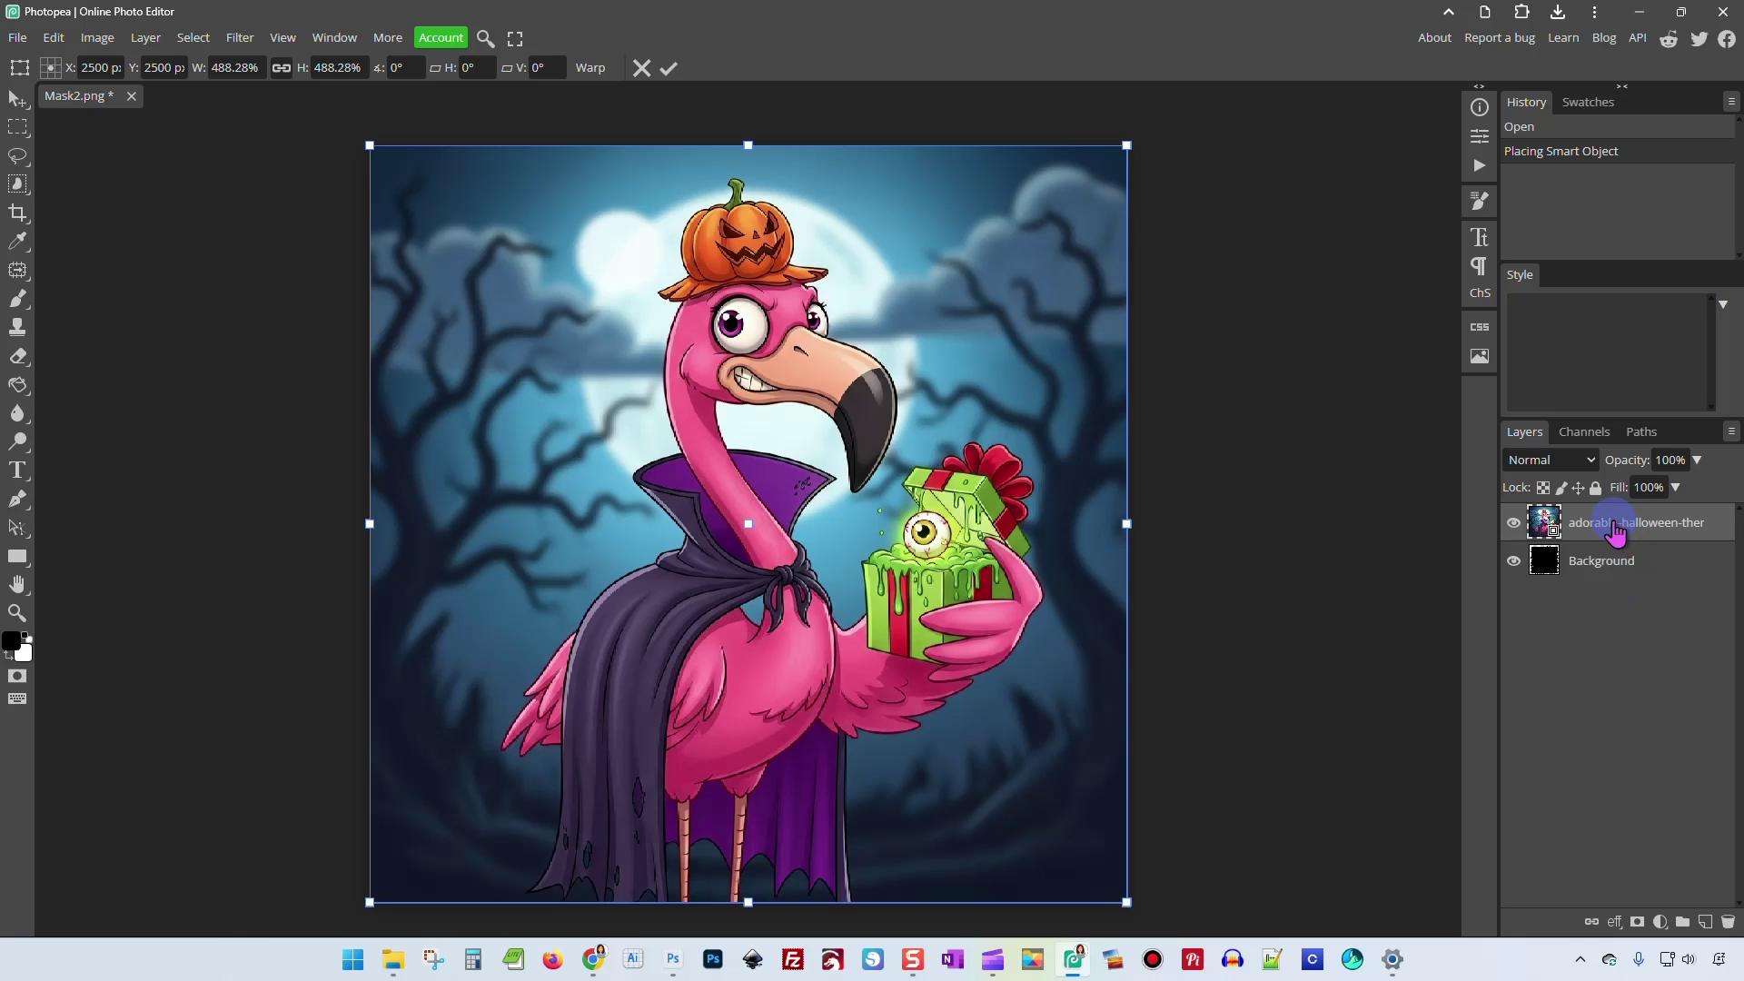
right_click(1614, 531)
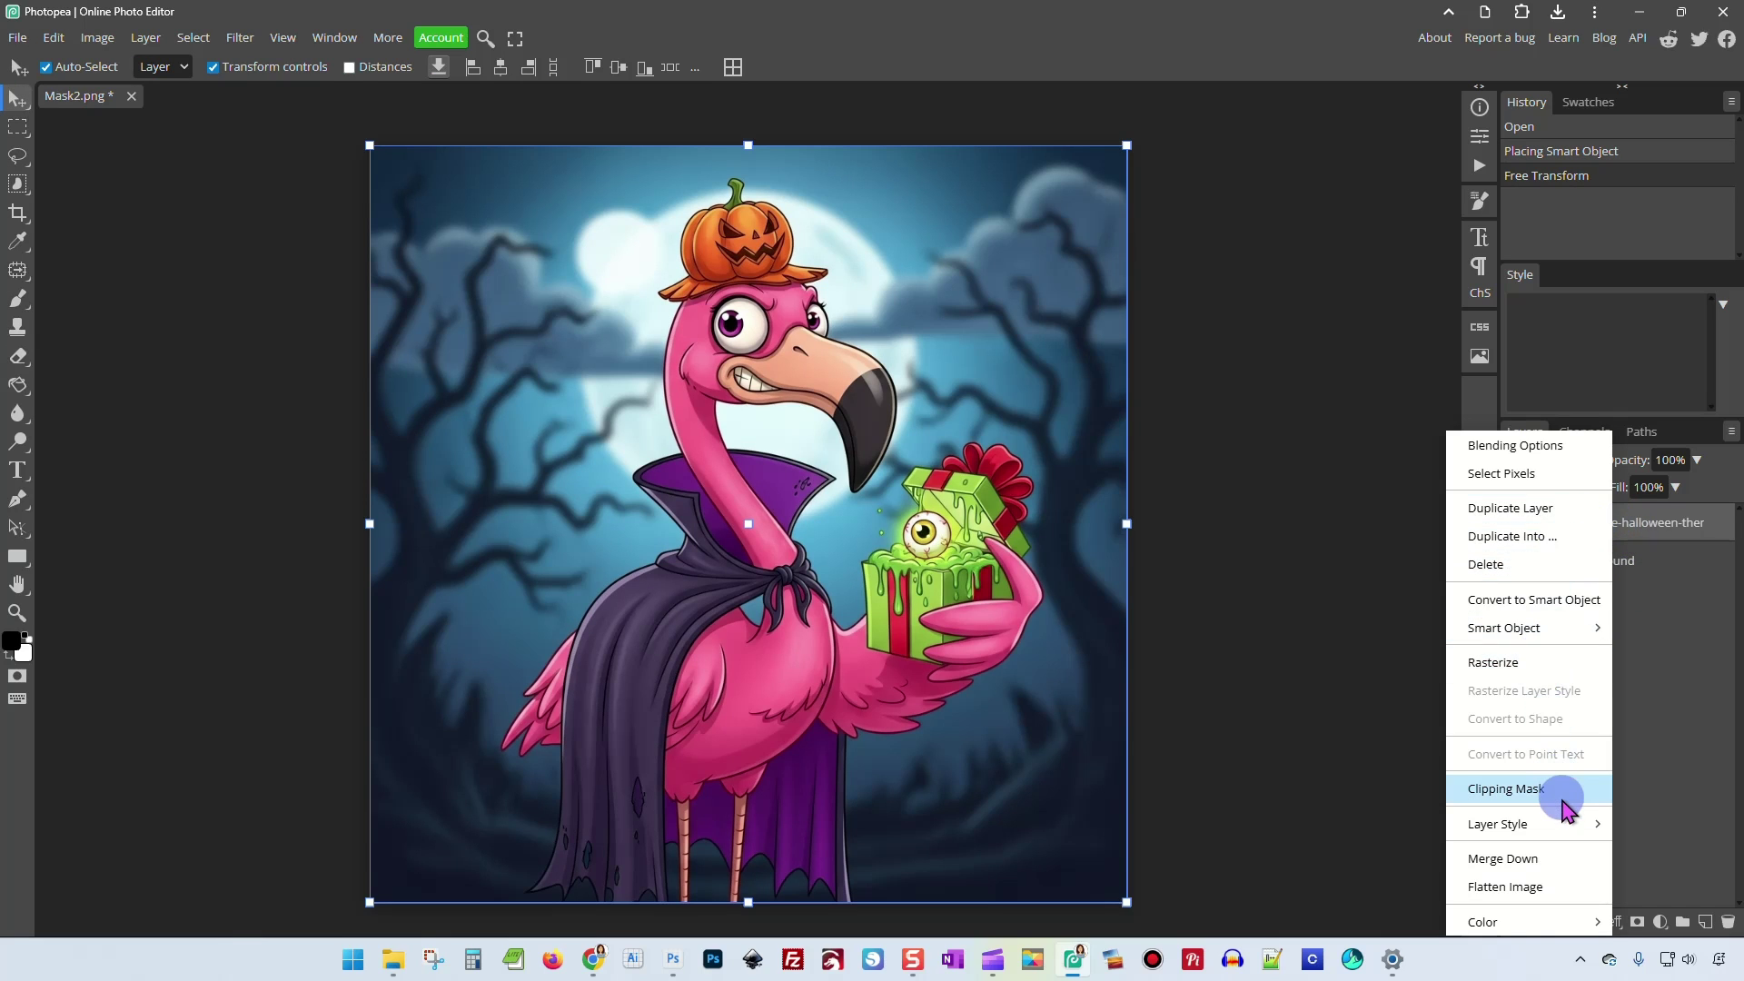
click(1507, 789)
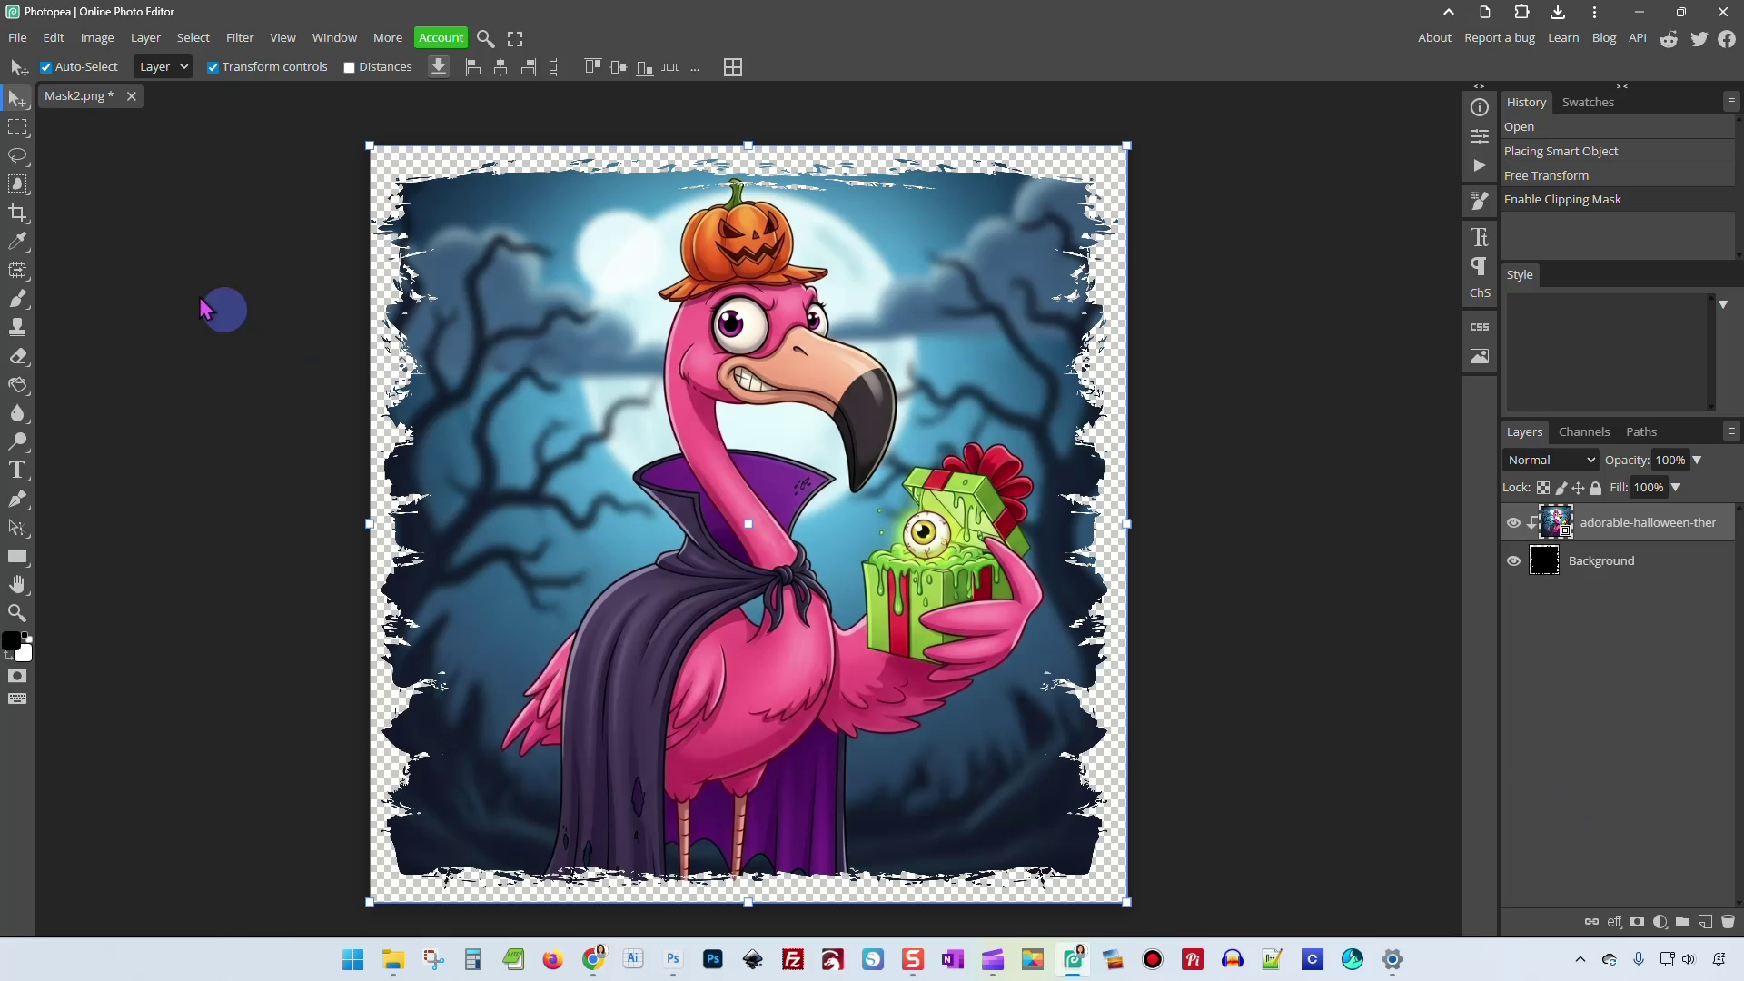
Export the clipped flamingo design as a PNG named HalloweenFlamingo in the 4fish folder.
click(18, 38)
mouse_move(80, 303)
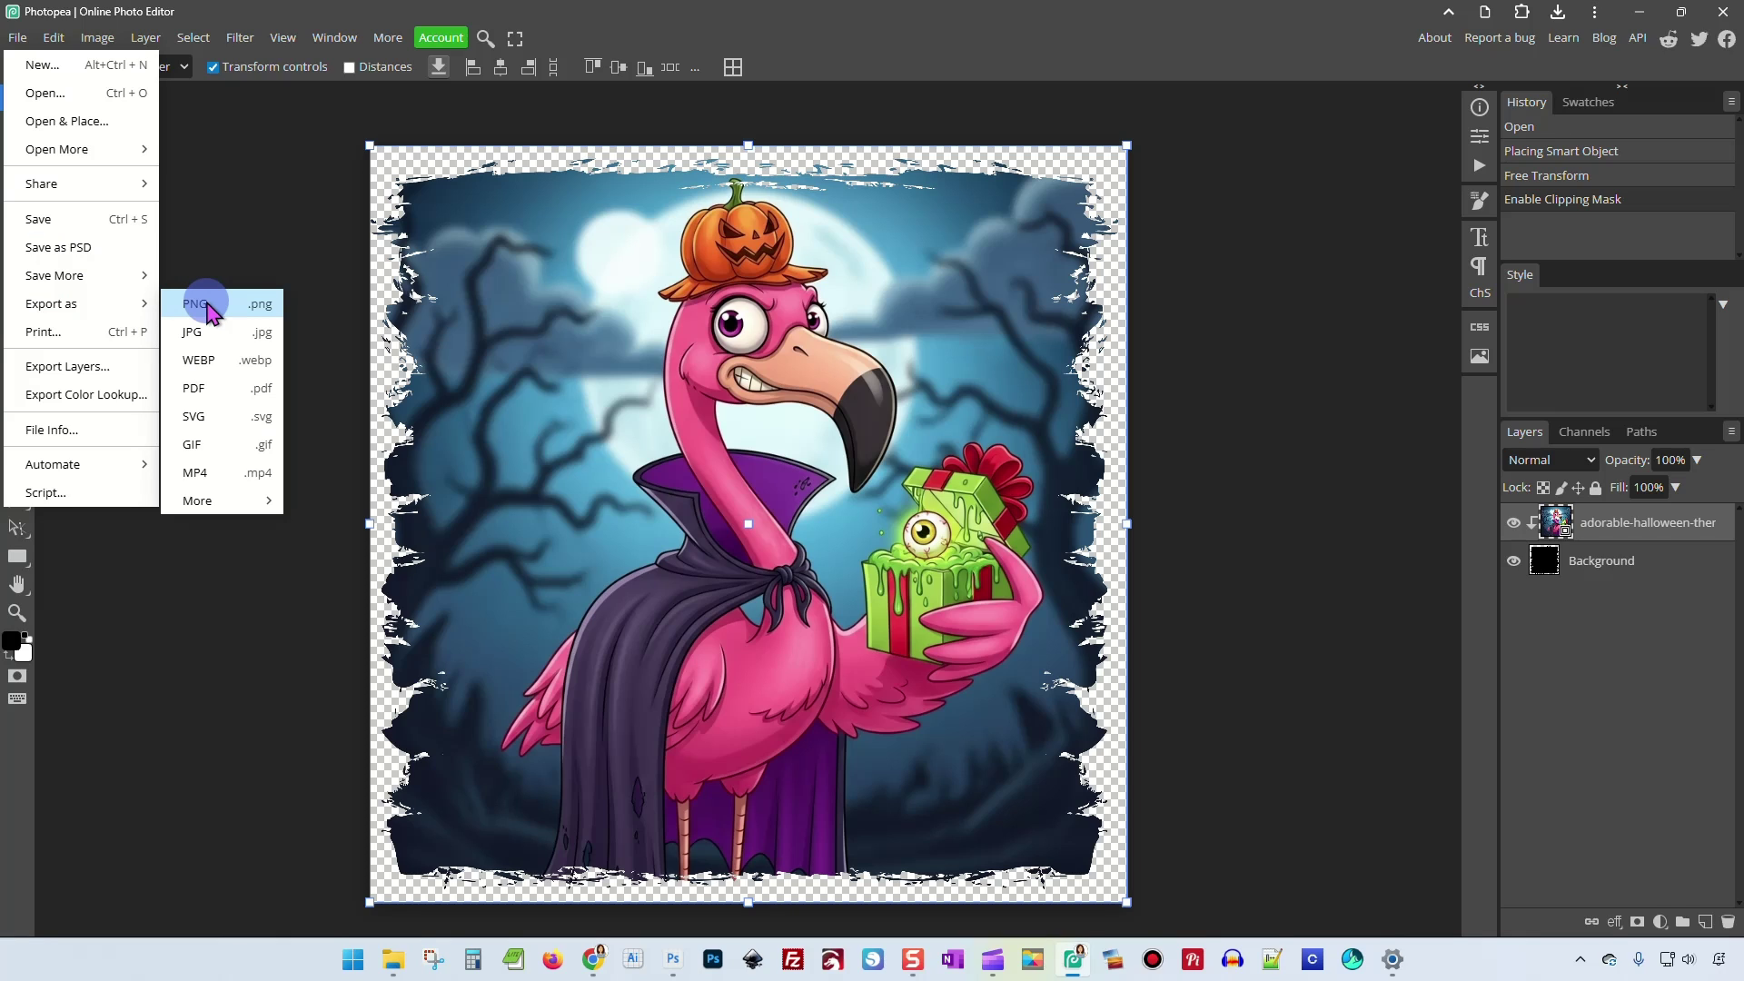
click(208, 305)
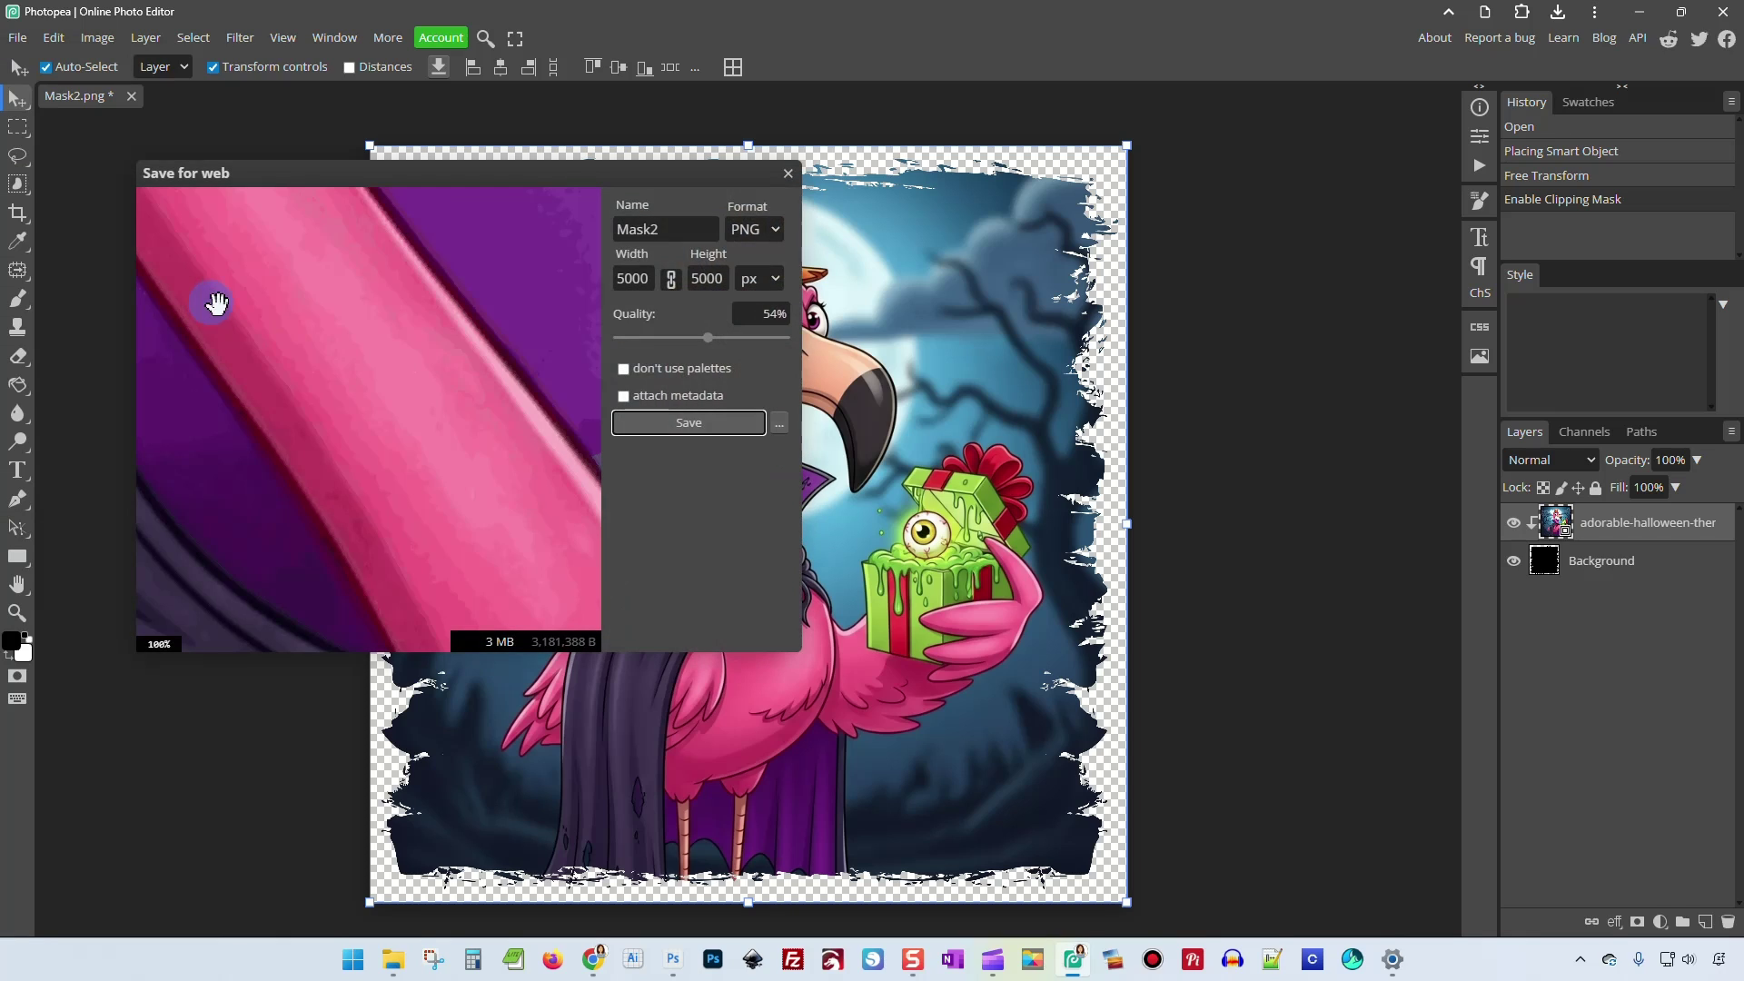
click(677, 433)
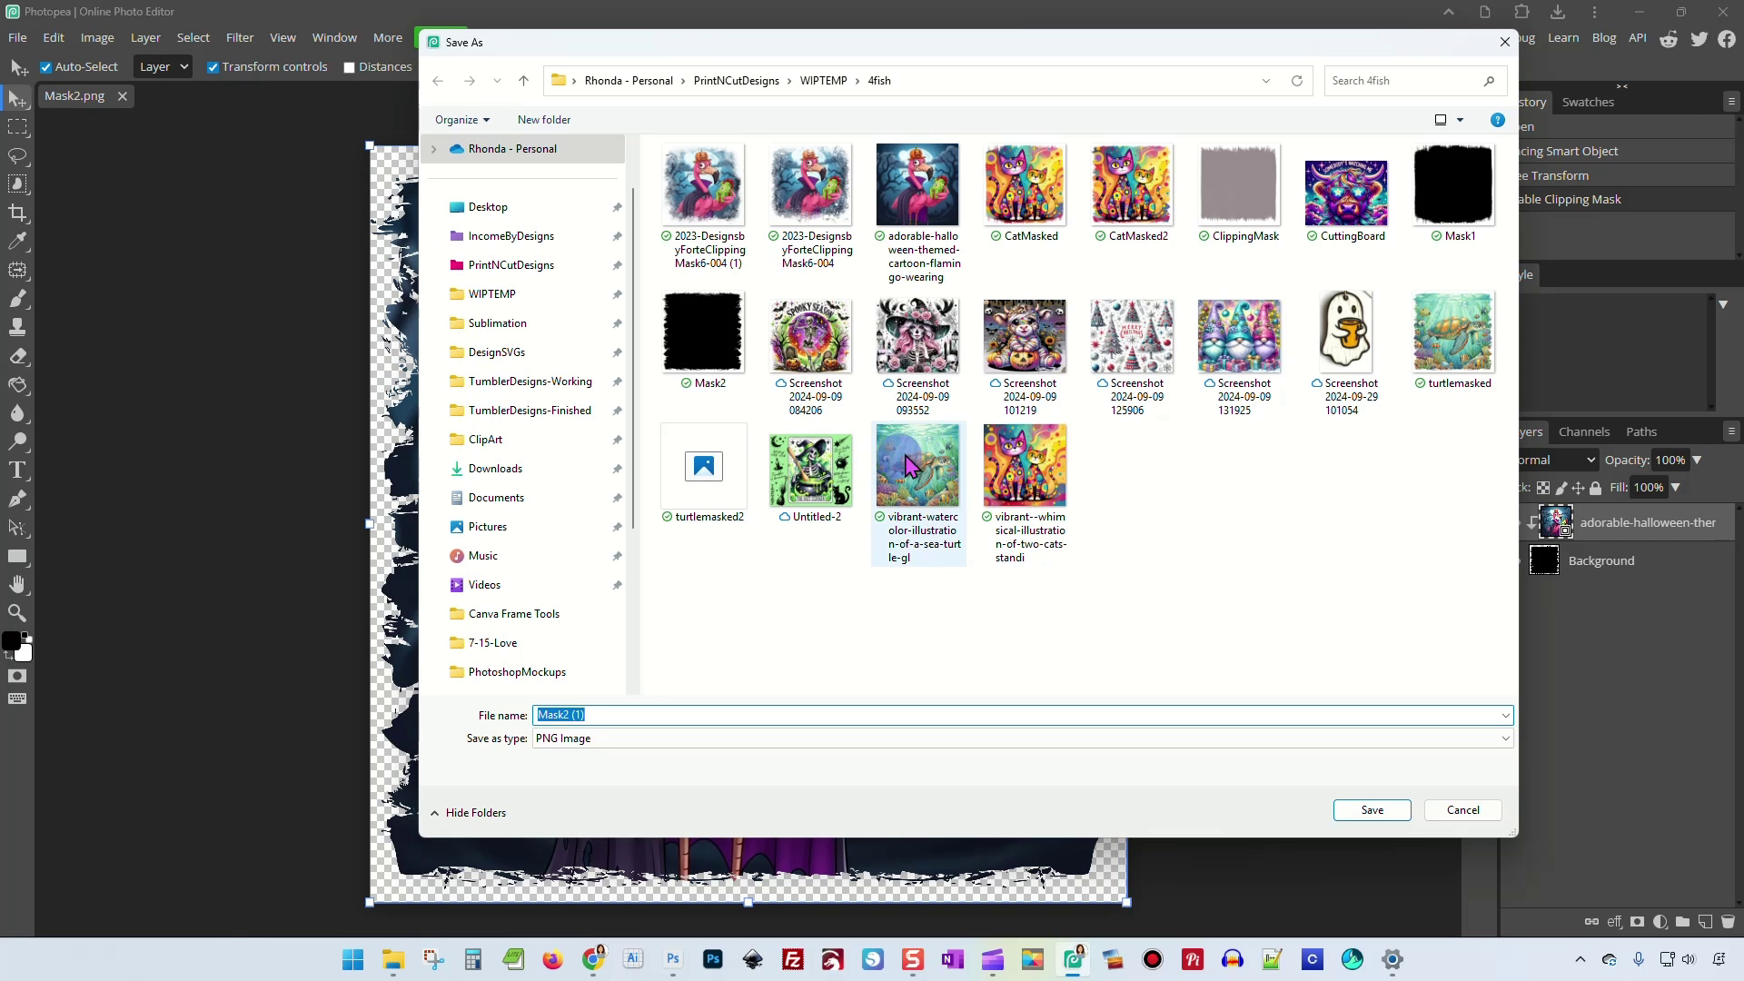
text(Hall)
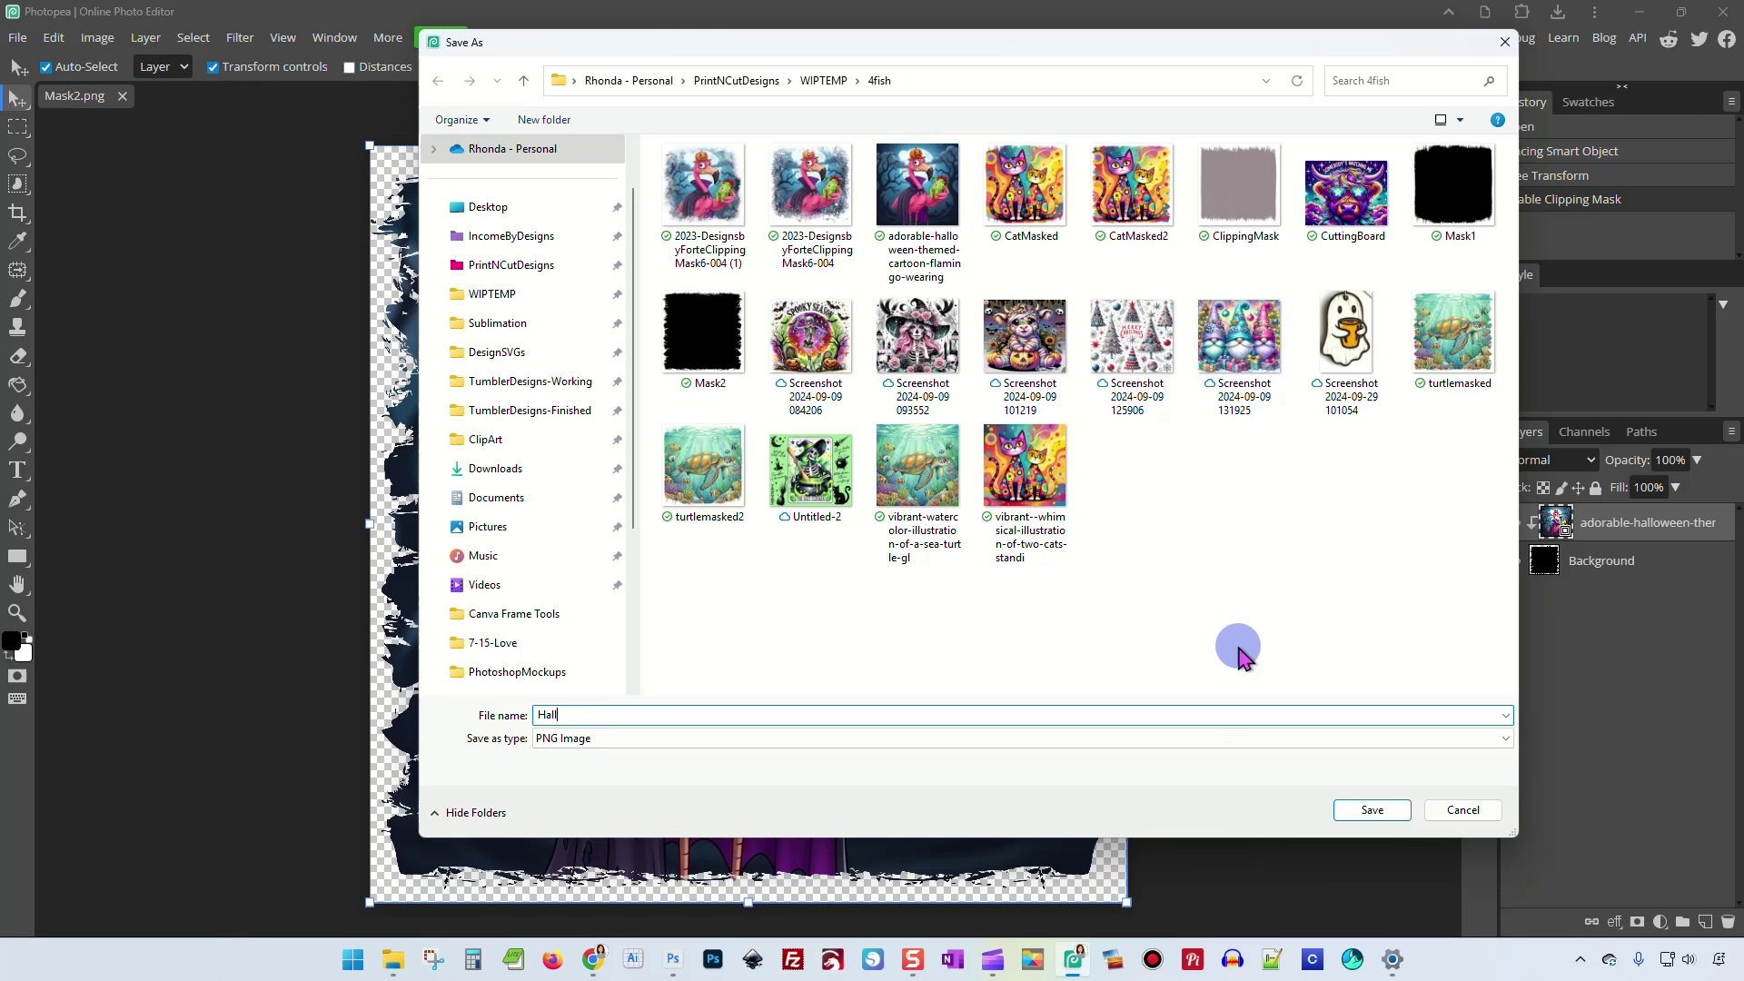
text(oweenFlamingo)
key(Return)
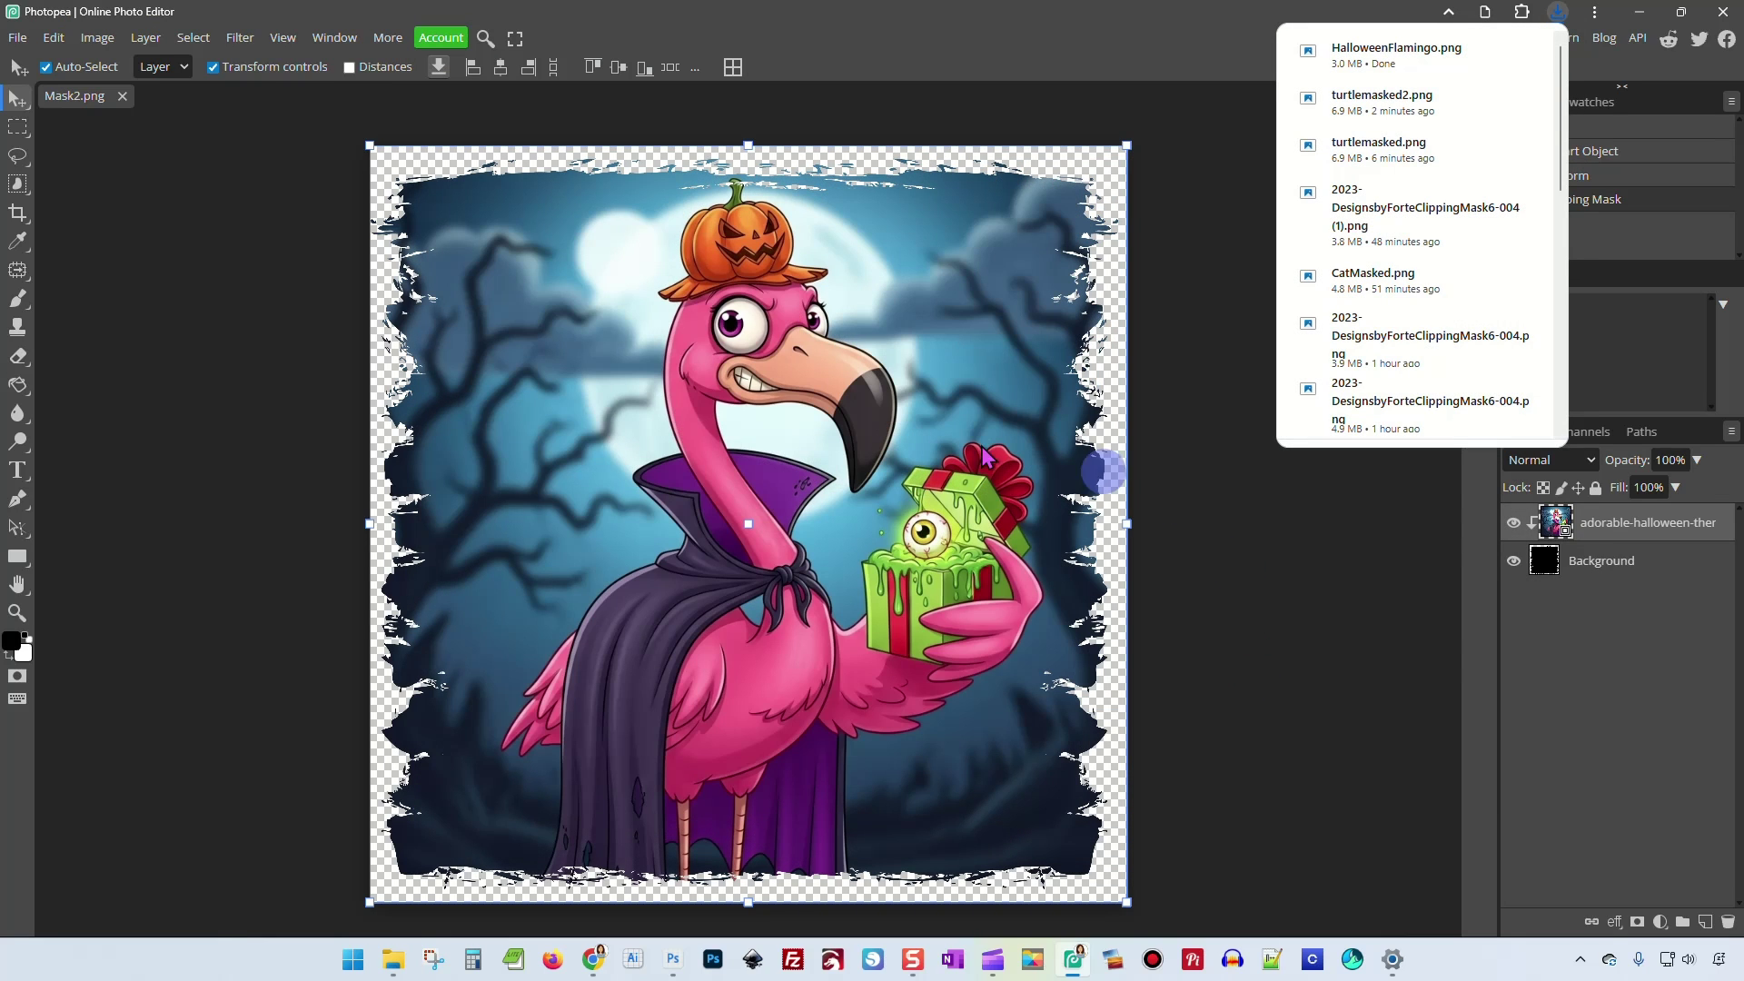
Delete the Halloween flamingo layer from the Mask2 document.
click(1626, 527)
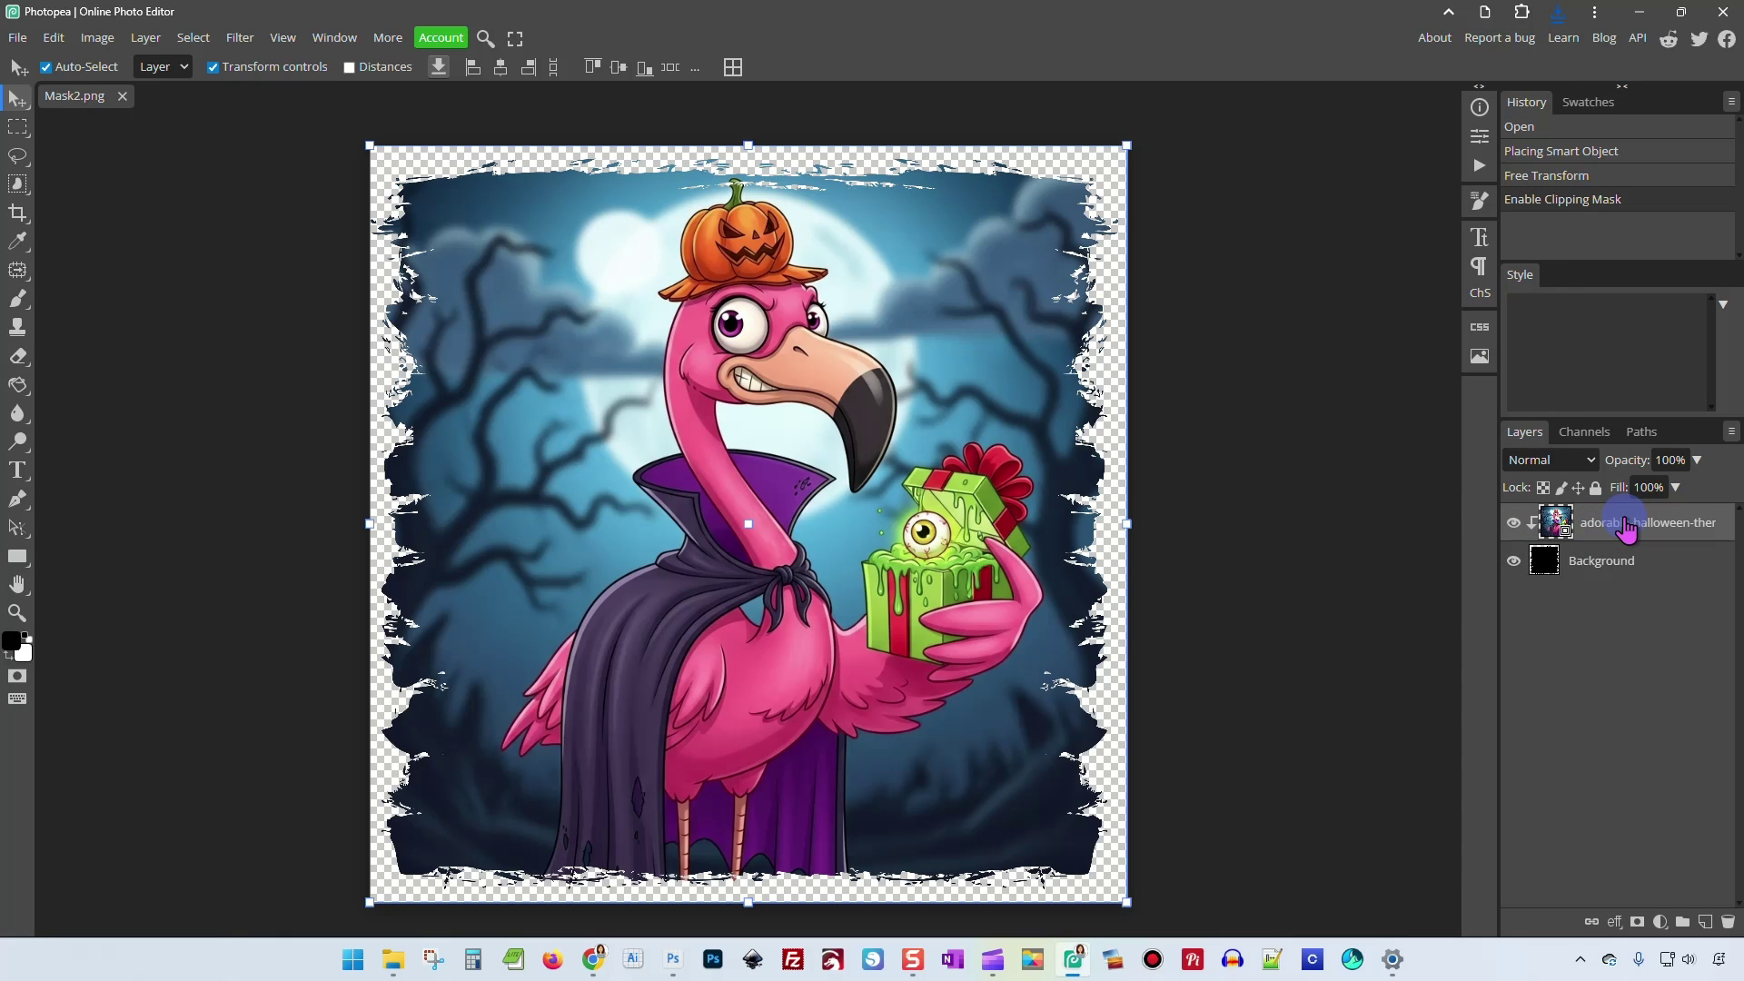
key(Delete)
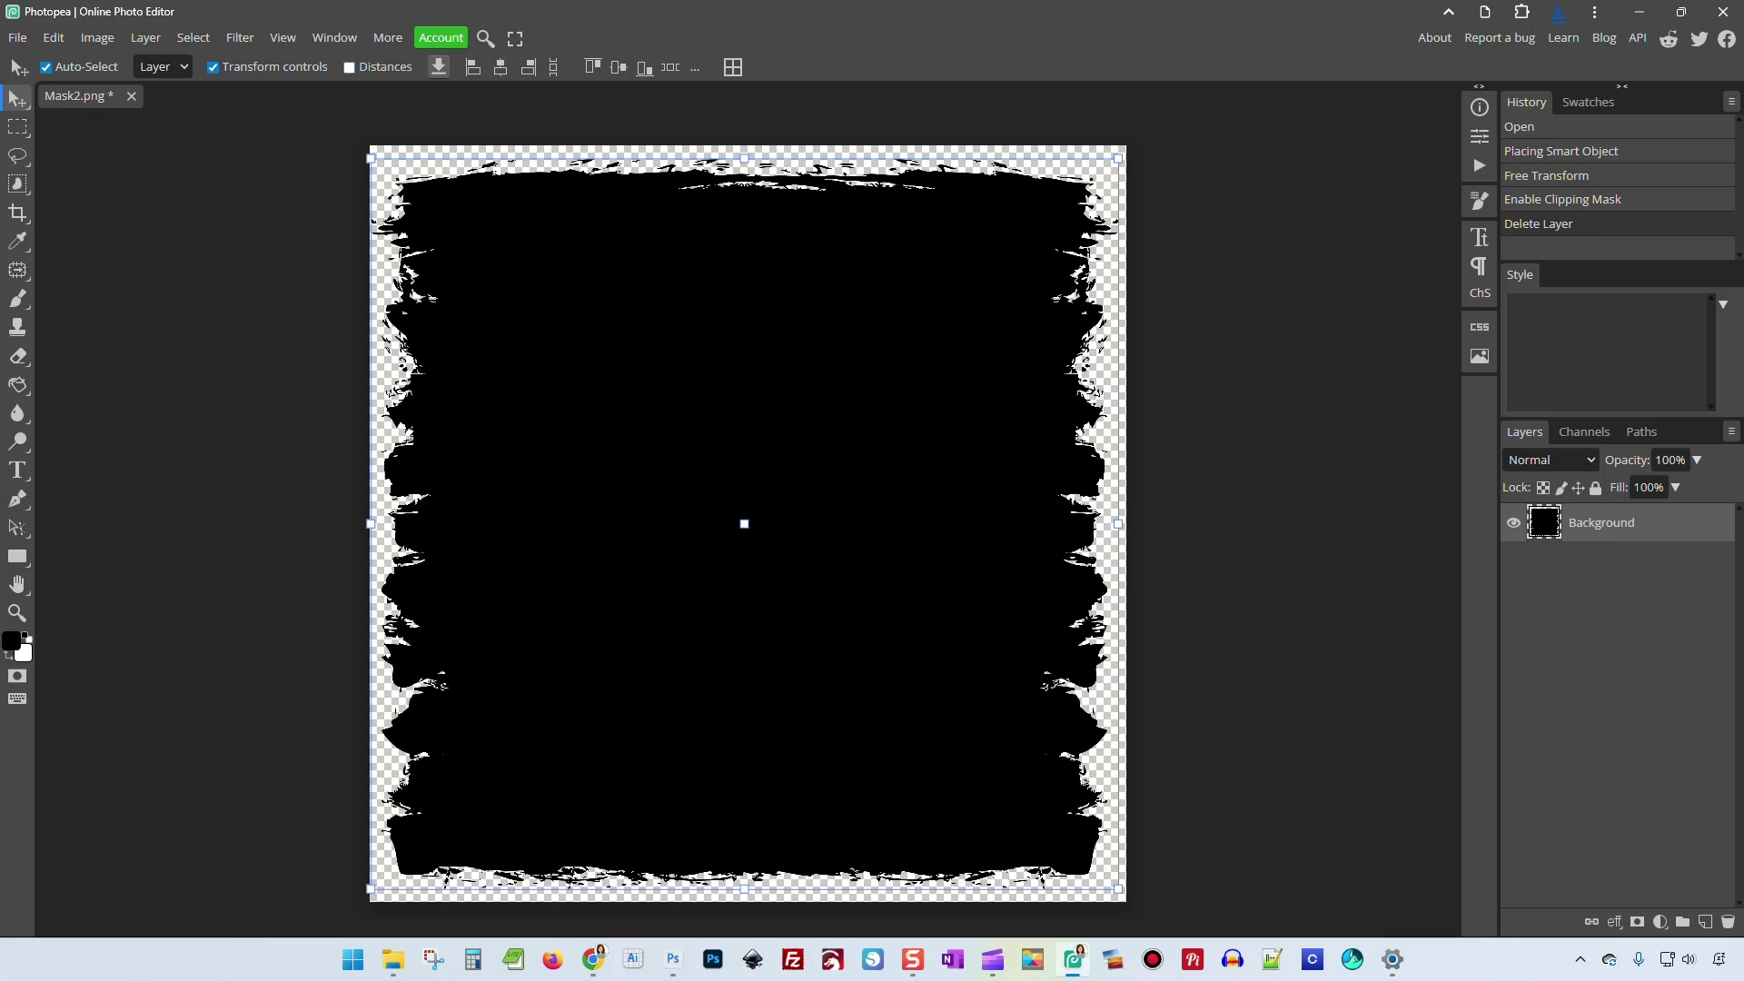
Place the Untitled-2 witch skeleton image in the Mask2 document, scaled to about 809% so it fills the canvas.
drag(1196, 603, 800, 551)
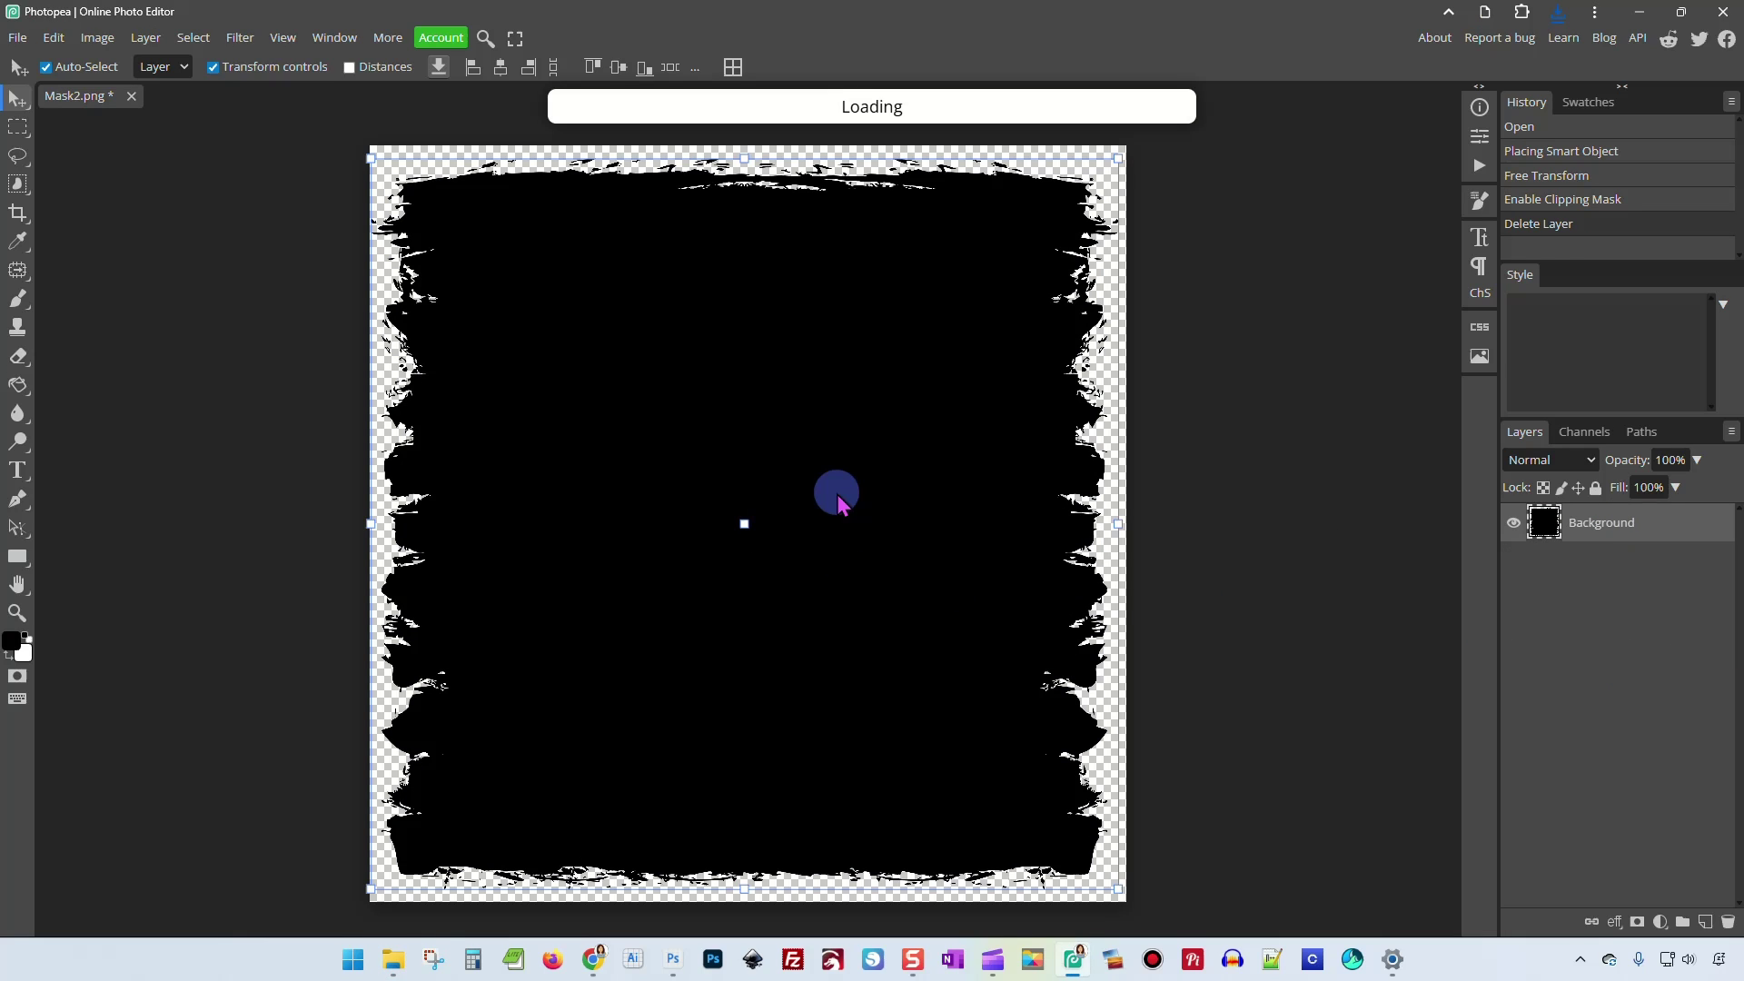
drag(706, 501, 551, 318)
drag(812, 535, 1146, 945)
drag(895, 645, 844, 645)
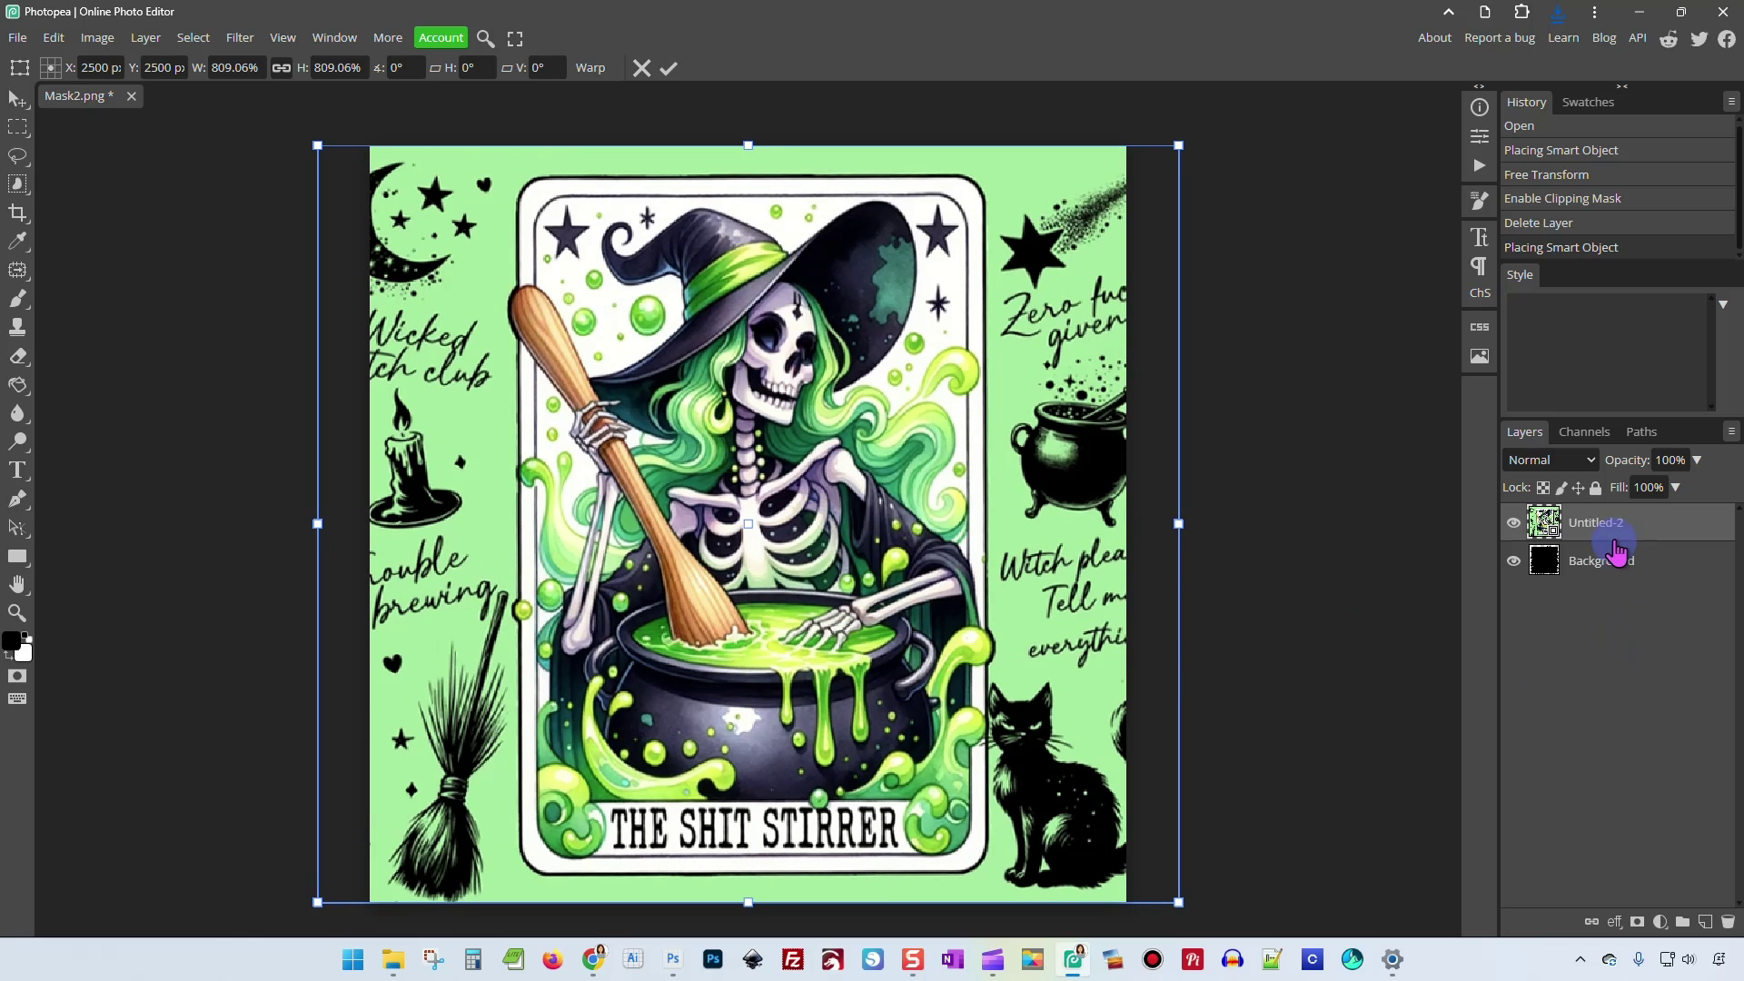
key(Return)
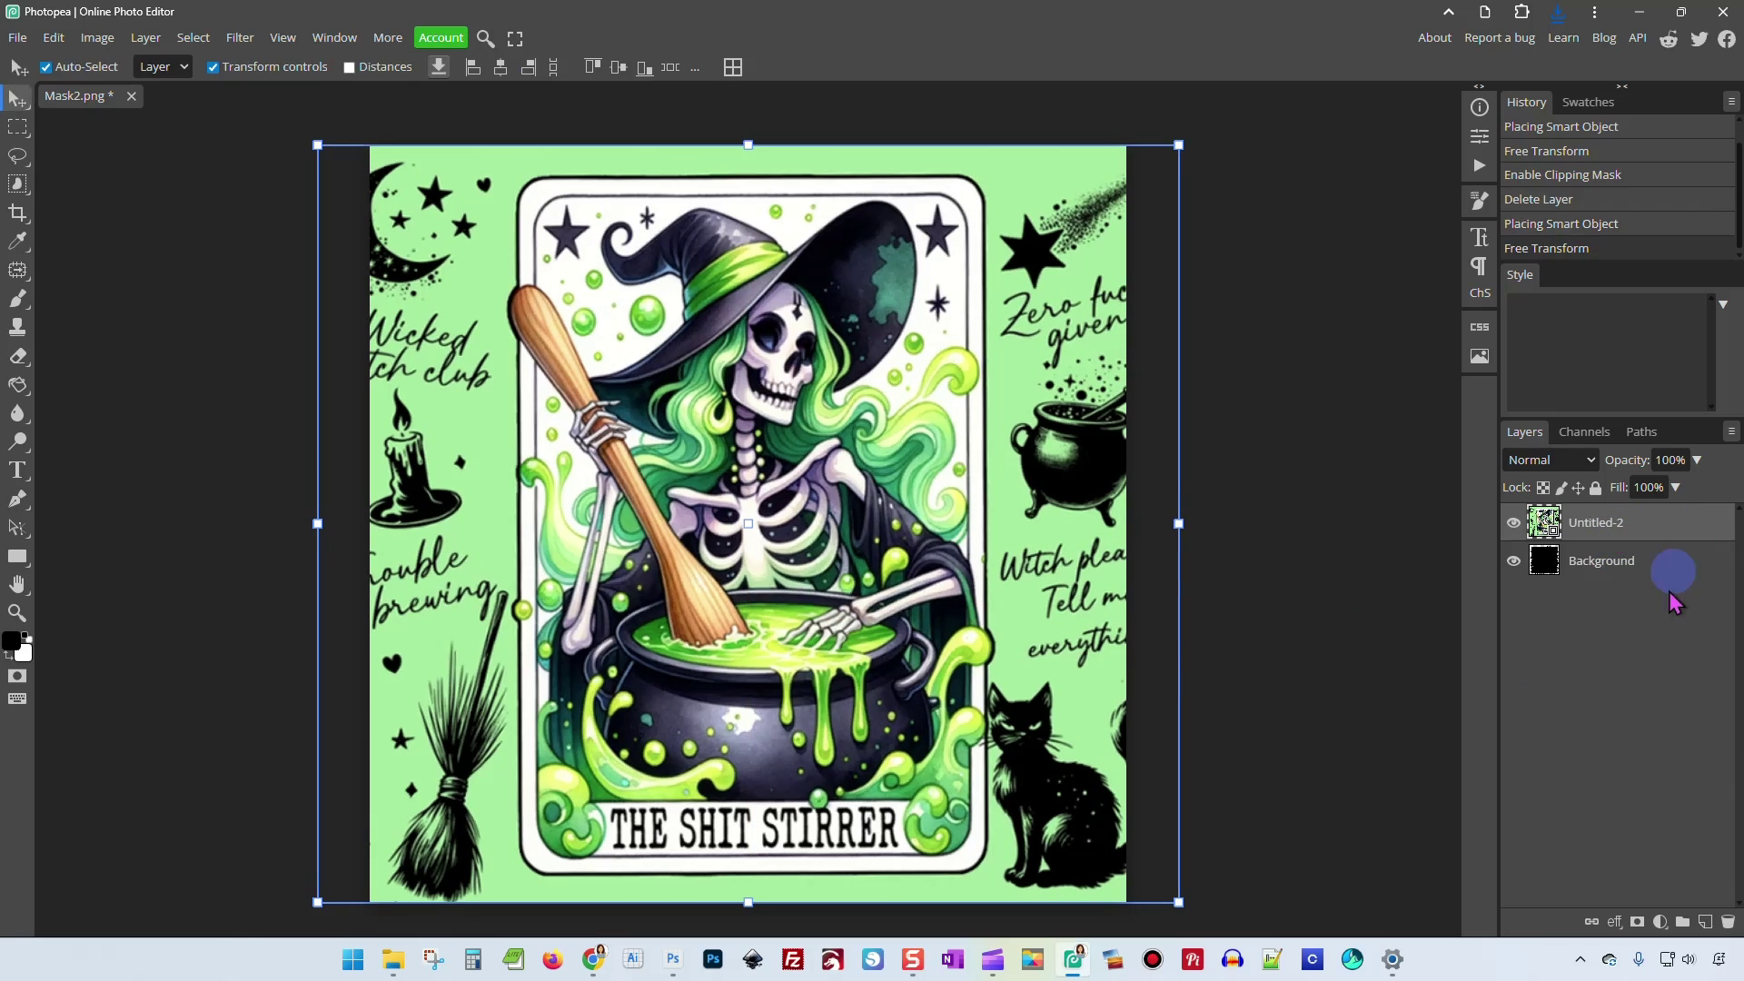
Clip the Untitled-2 layer to the brush-edged mask, and delete the layer after reviewing the cropped edges.
right_click(1640, 527)
click(1576, 787)
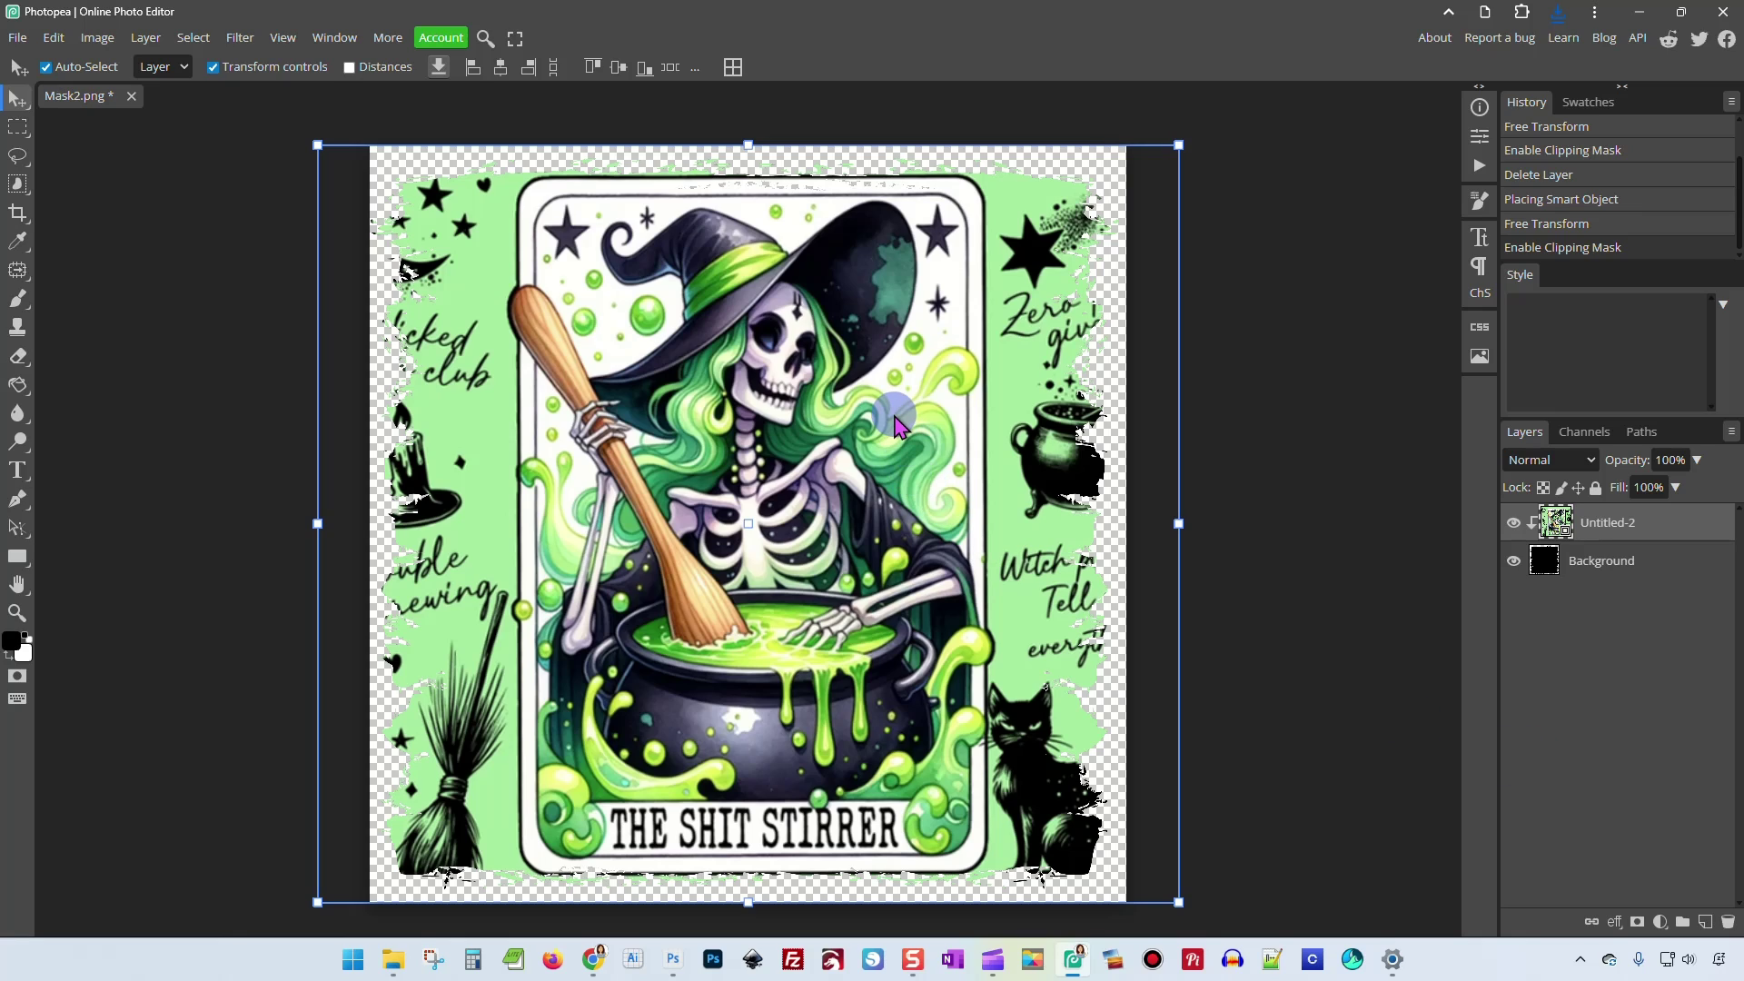
key(Delete)
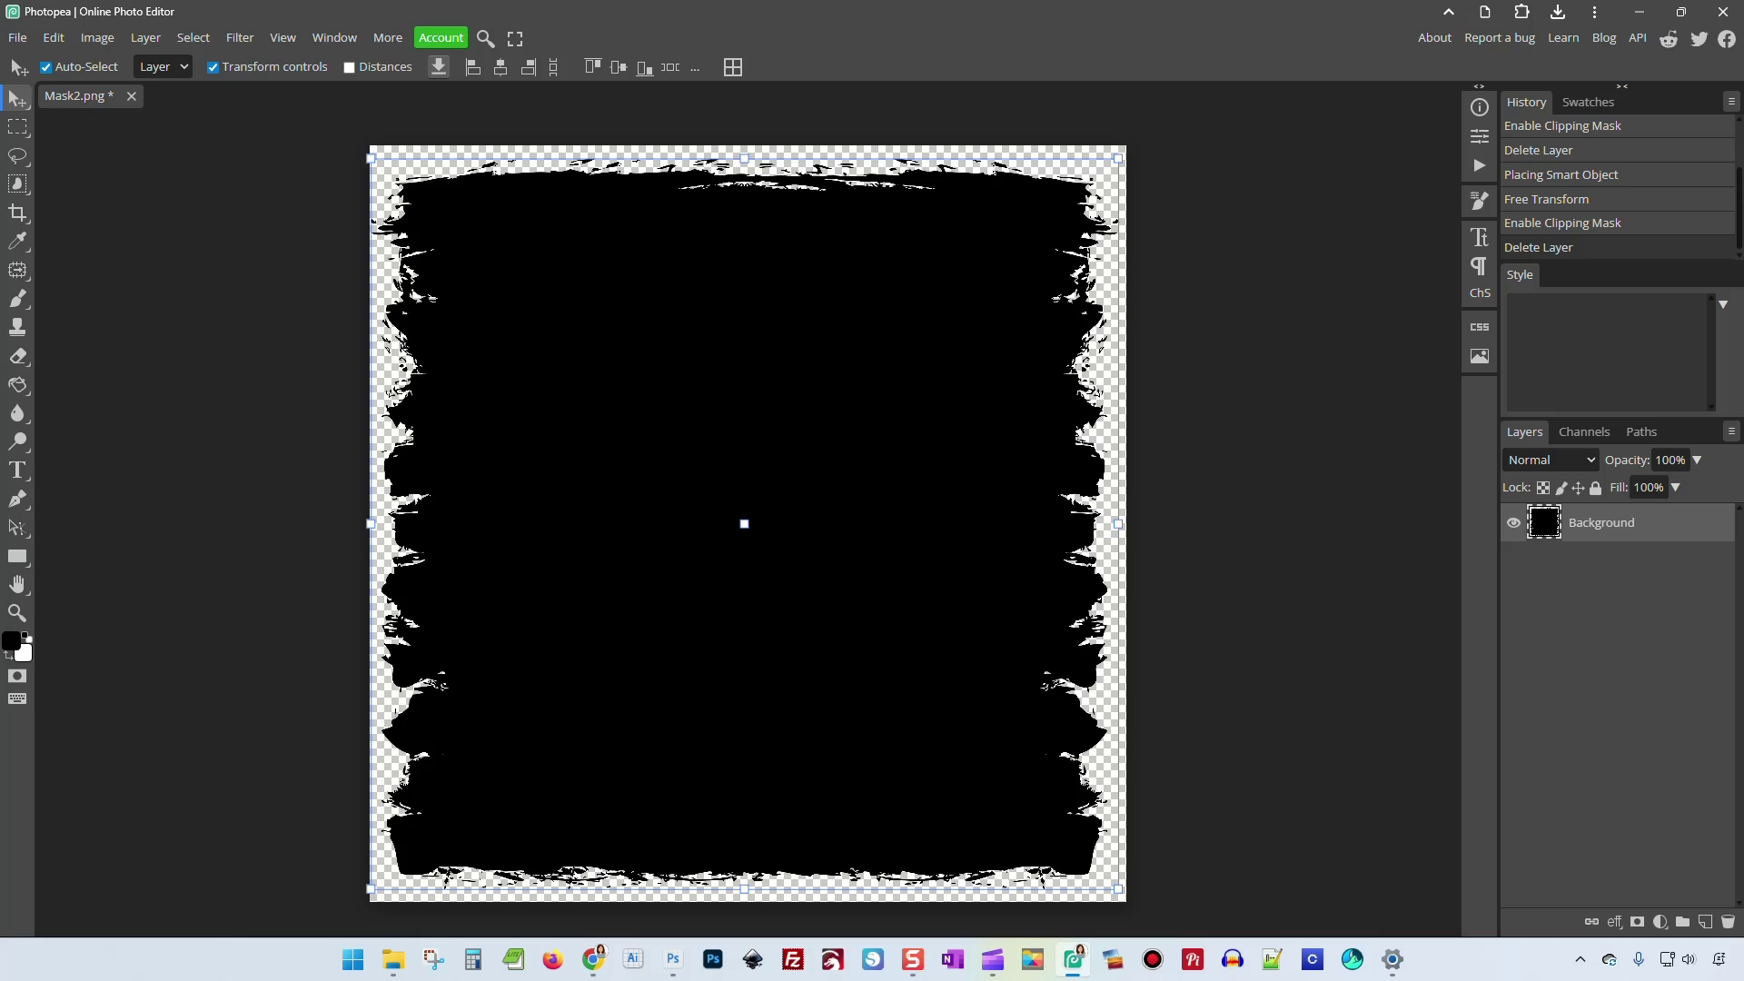
Open Mask1.png as a second document and compare its brushed edges with those of Mask2.
drag(1133, 2, 1133, 83)
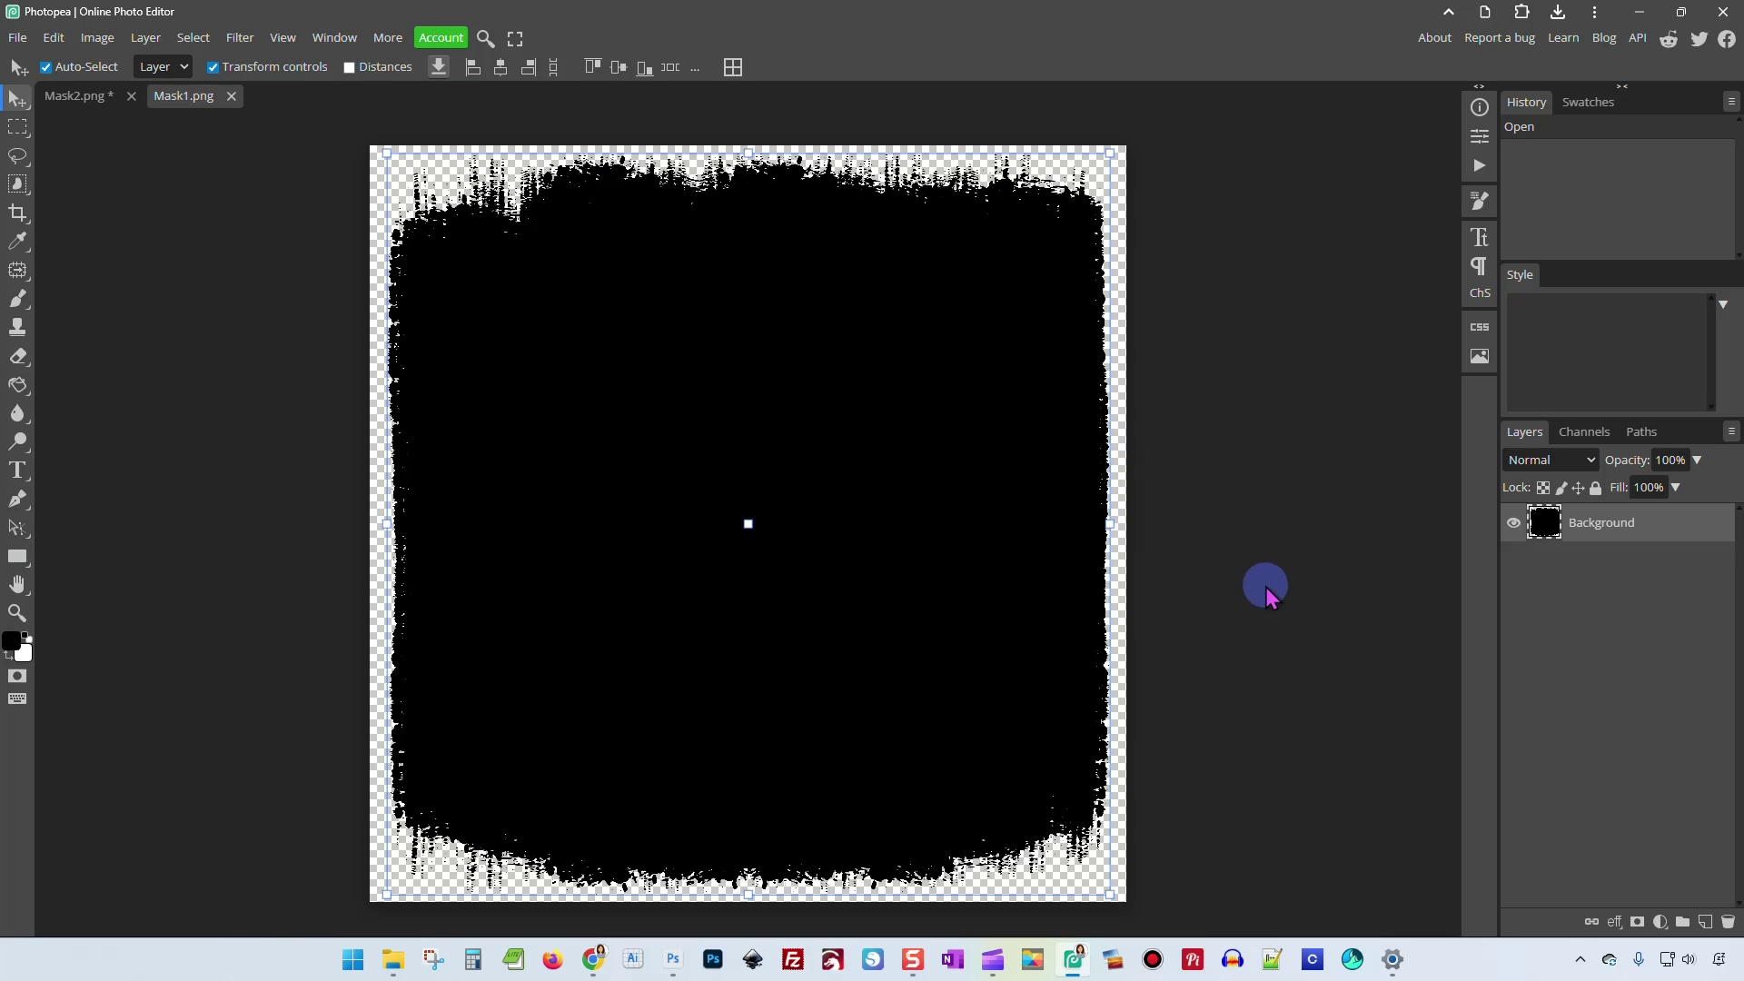
click(1267, 587)
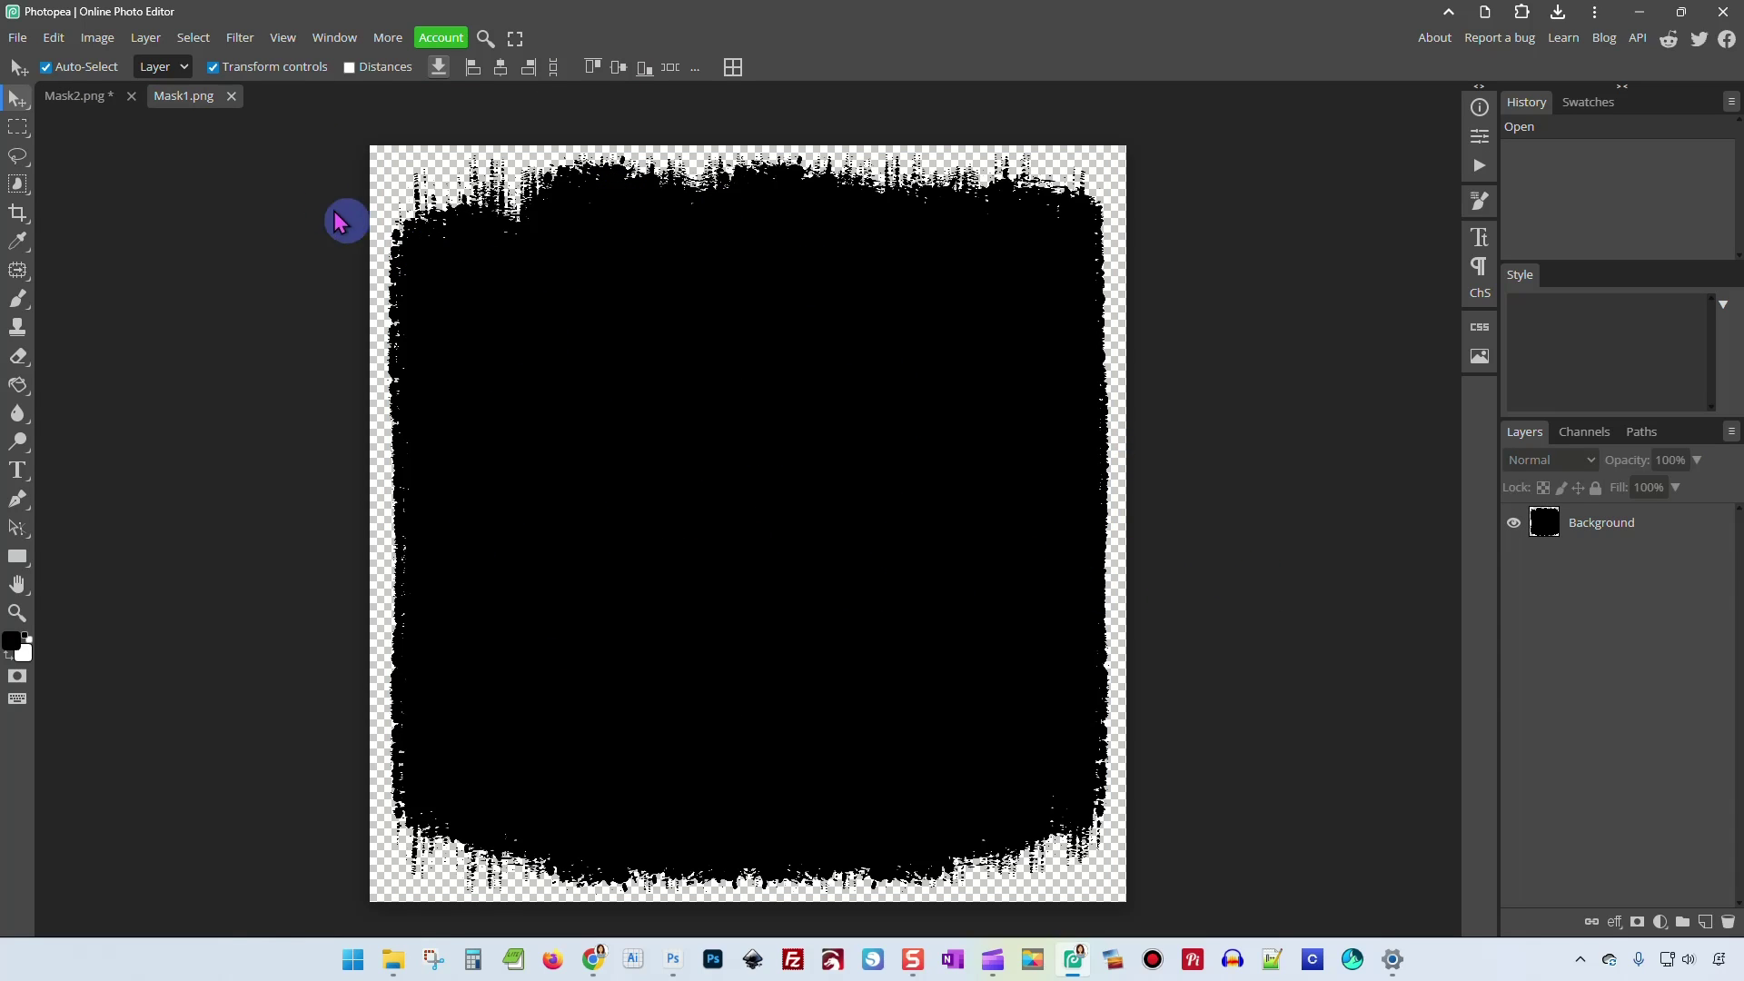
click(77, 98)
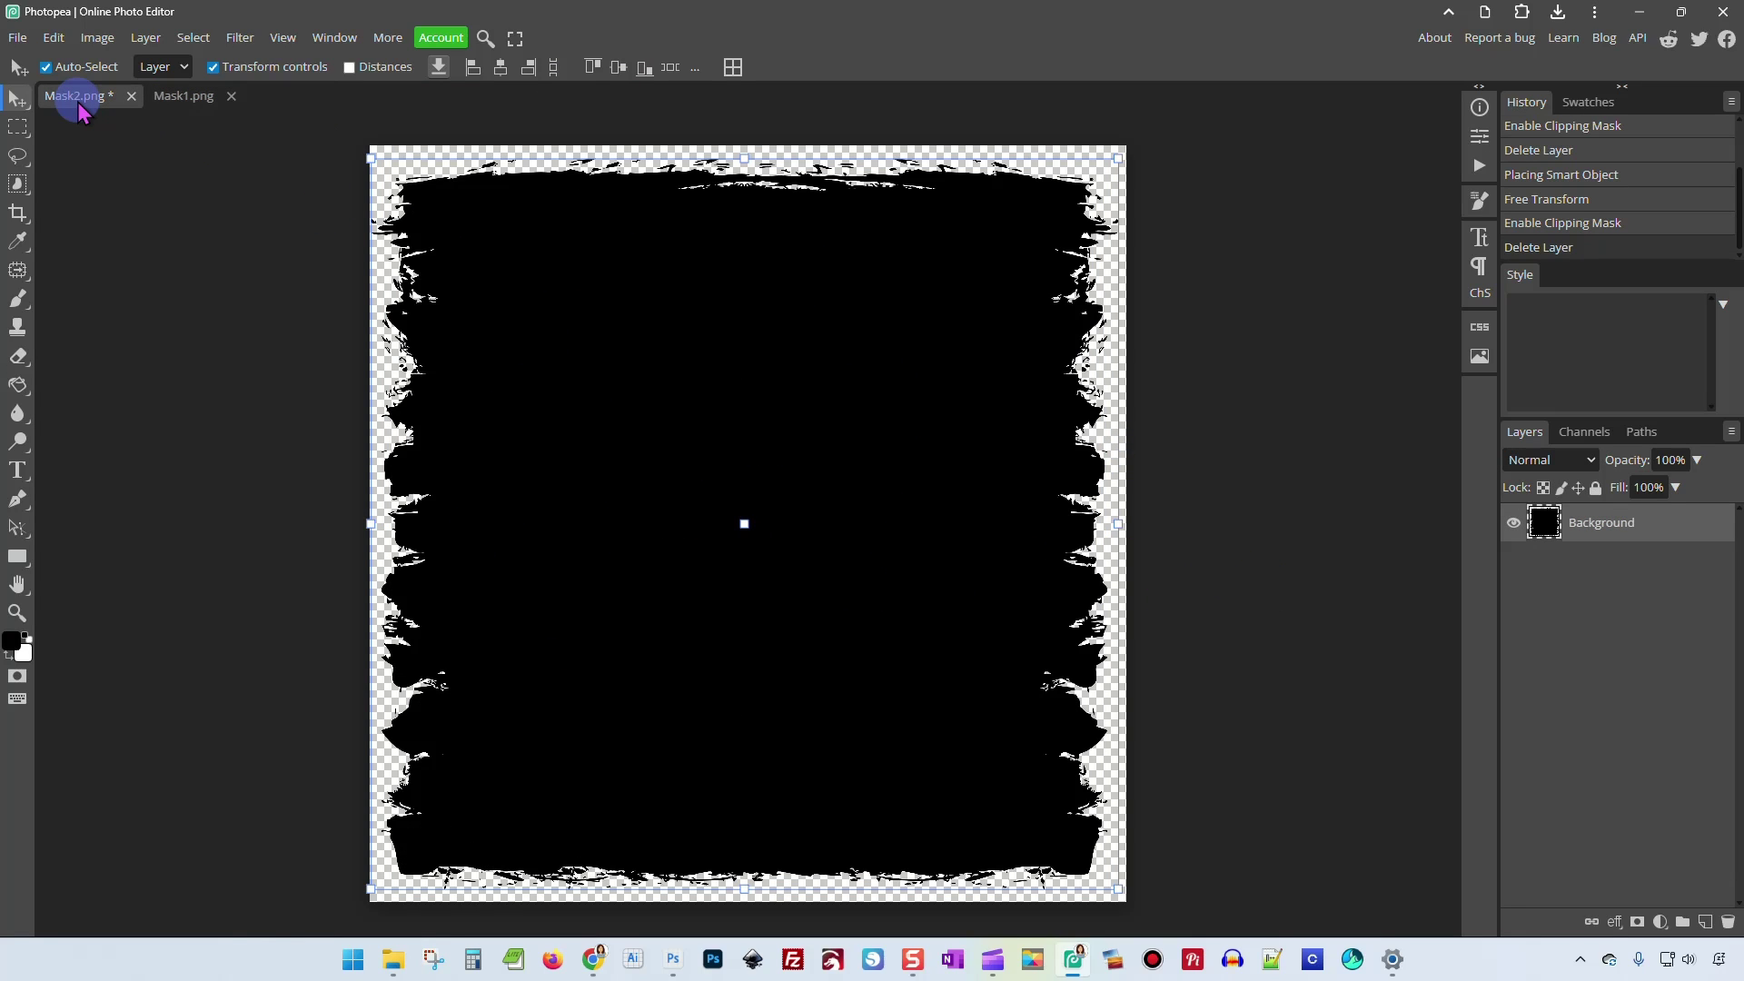
click(182, 97)
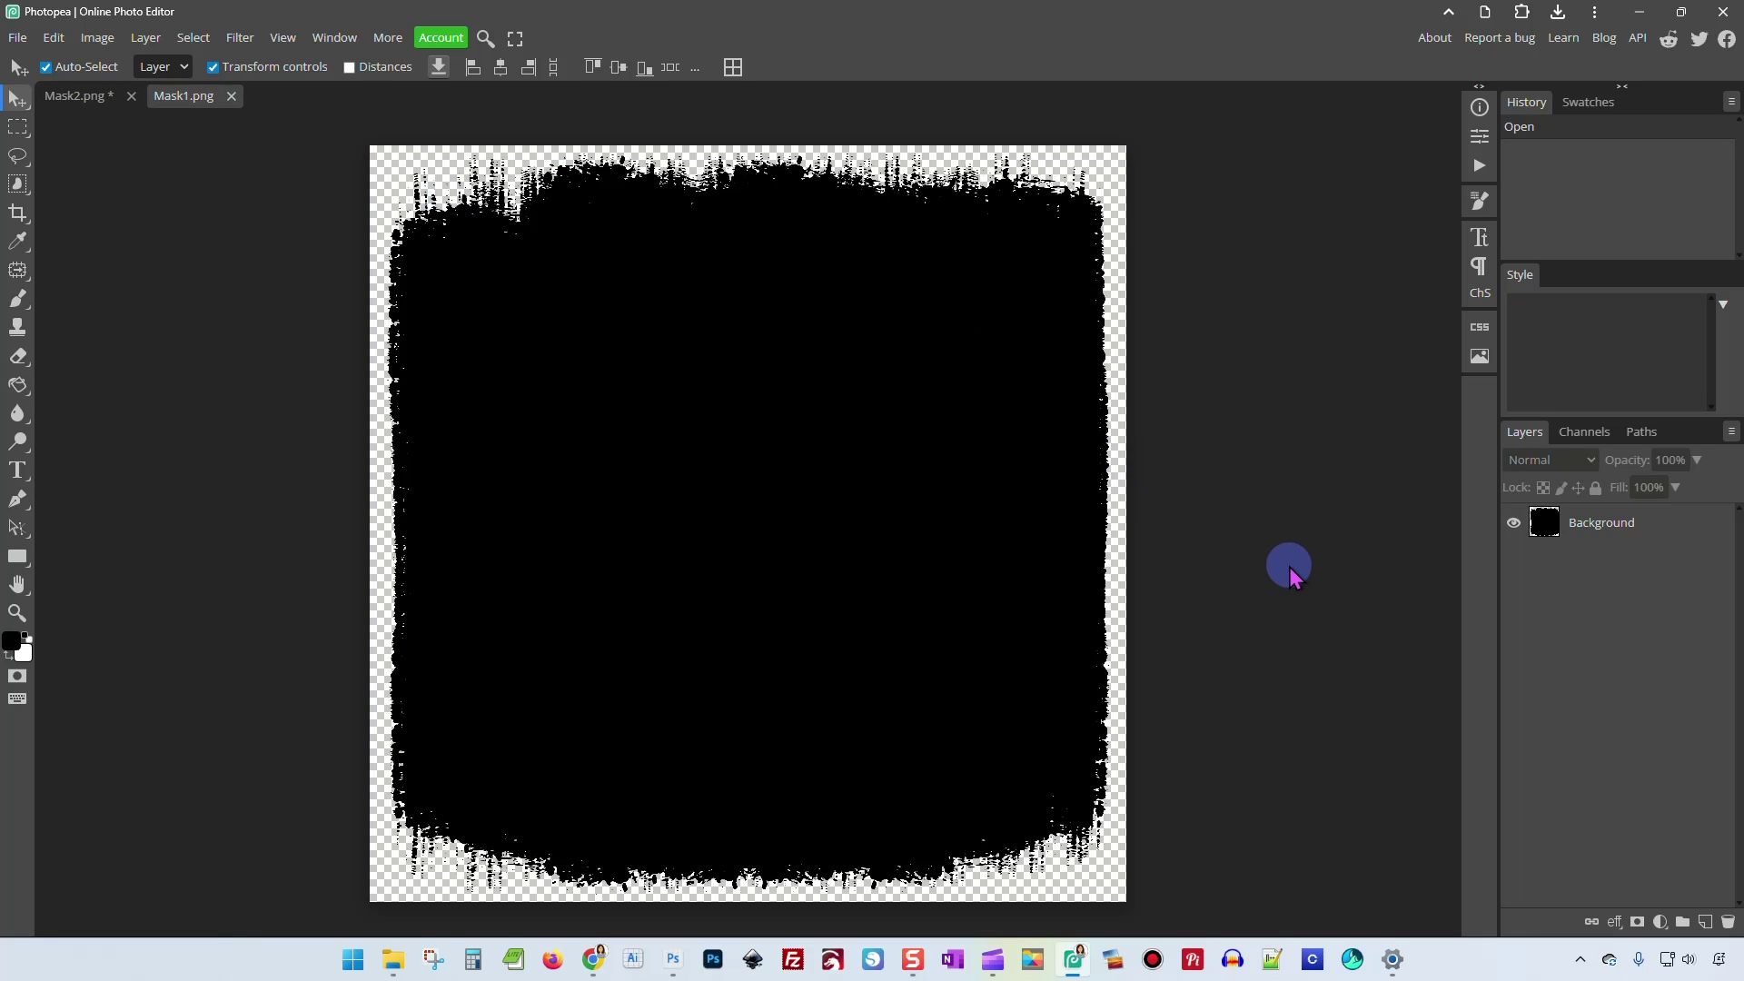